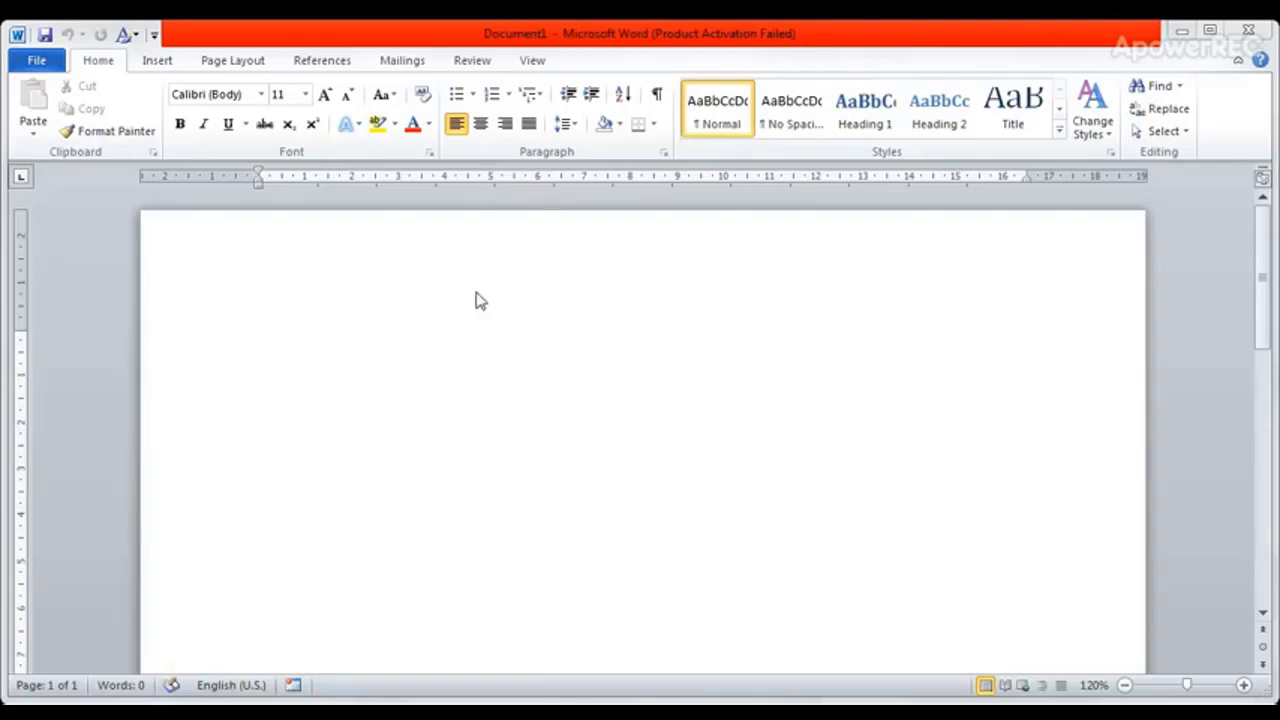
- Set a custom paper size of 3.83 in wide by 2.62 in high
left_click(243, 63)
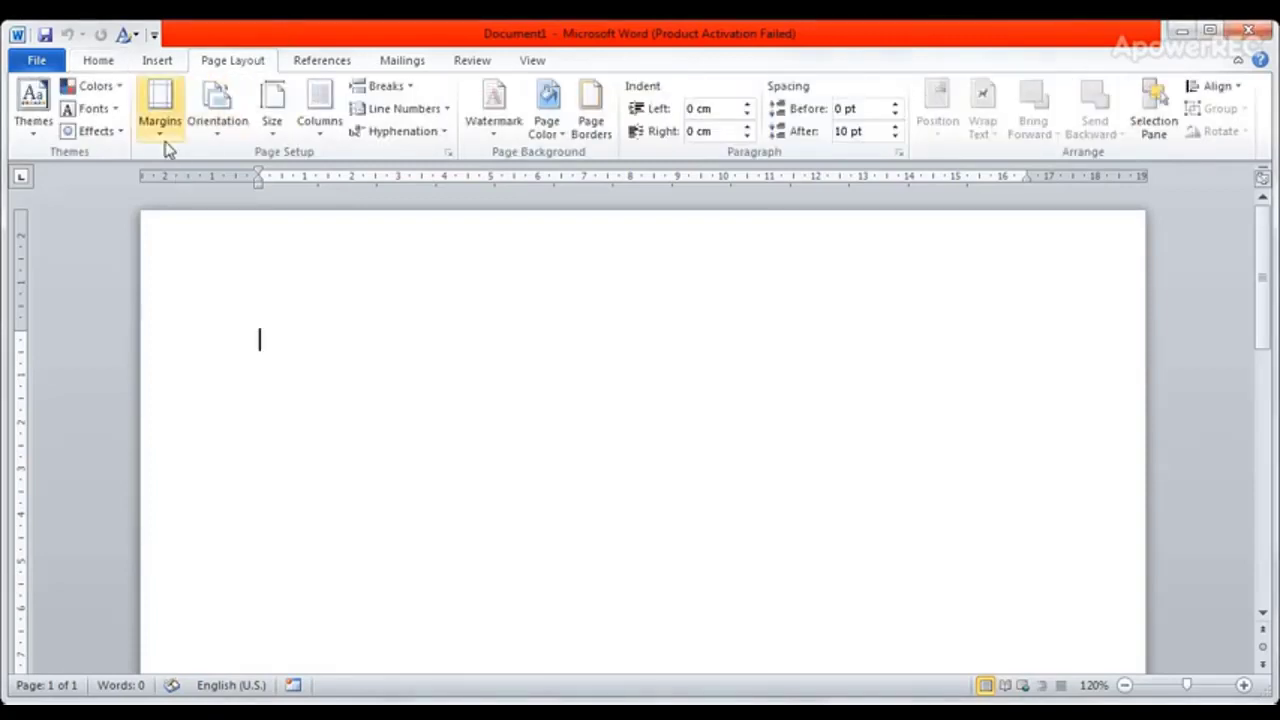
left_click(275, 128)
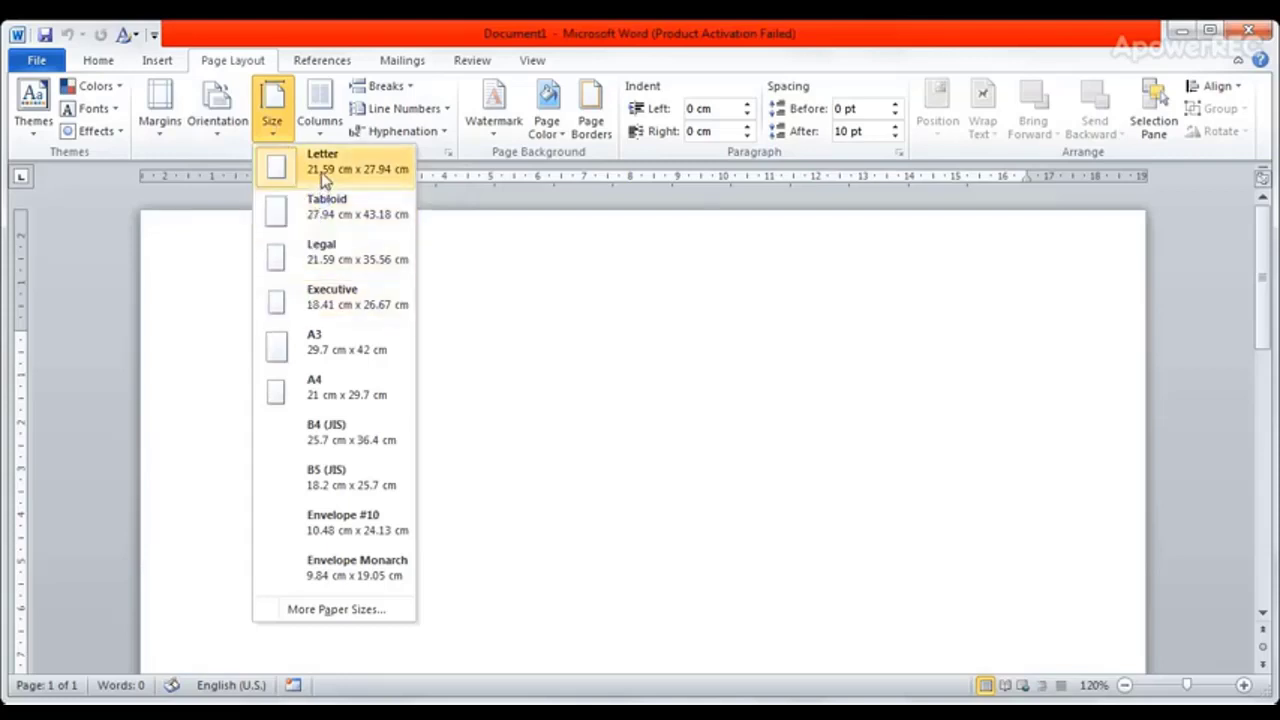
left_click(330, 612)
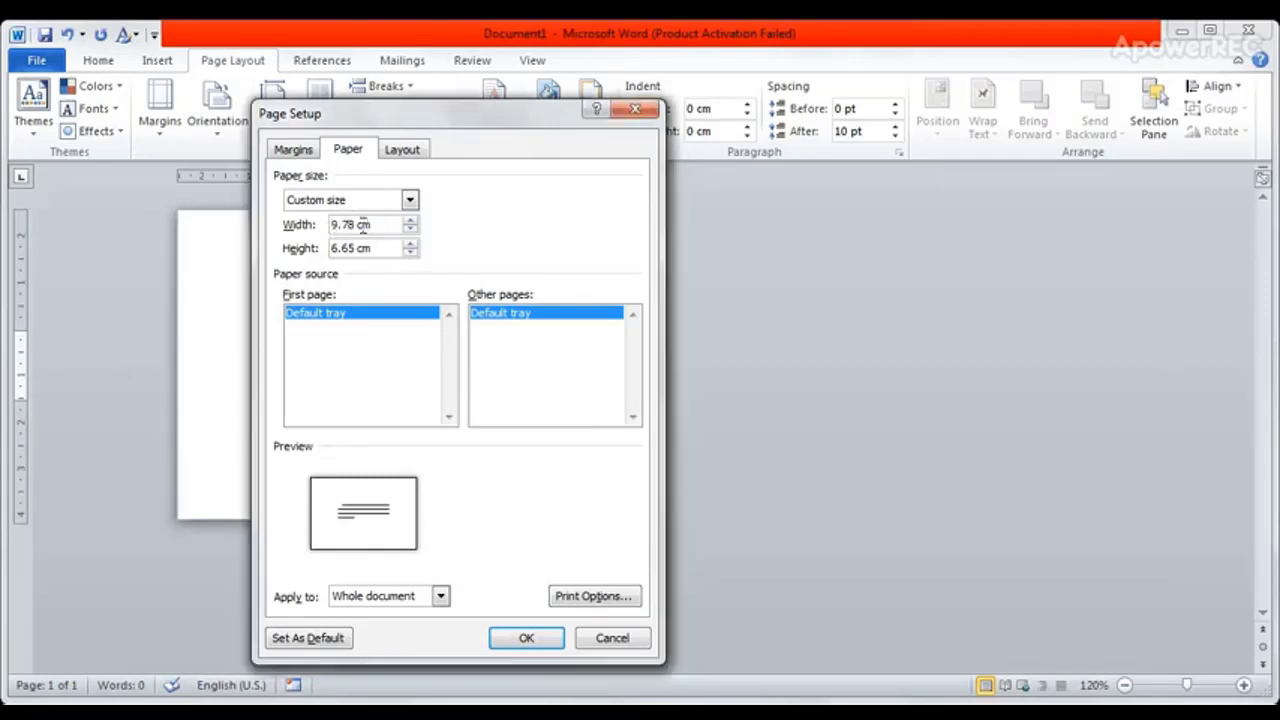
left_click_drag(368, 225, 331, 225)
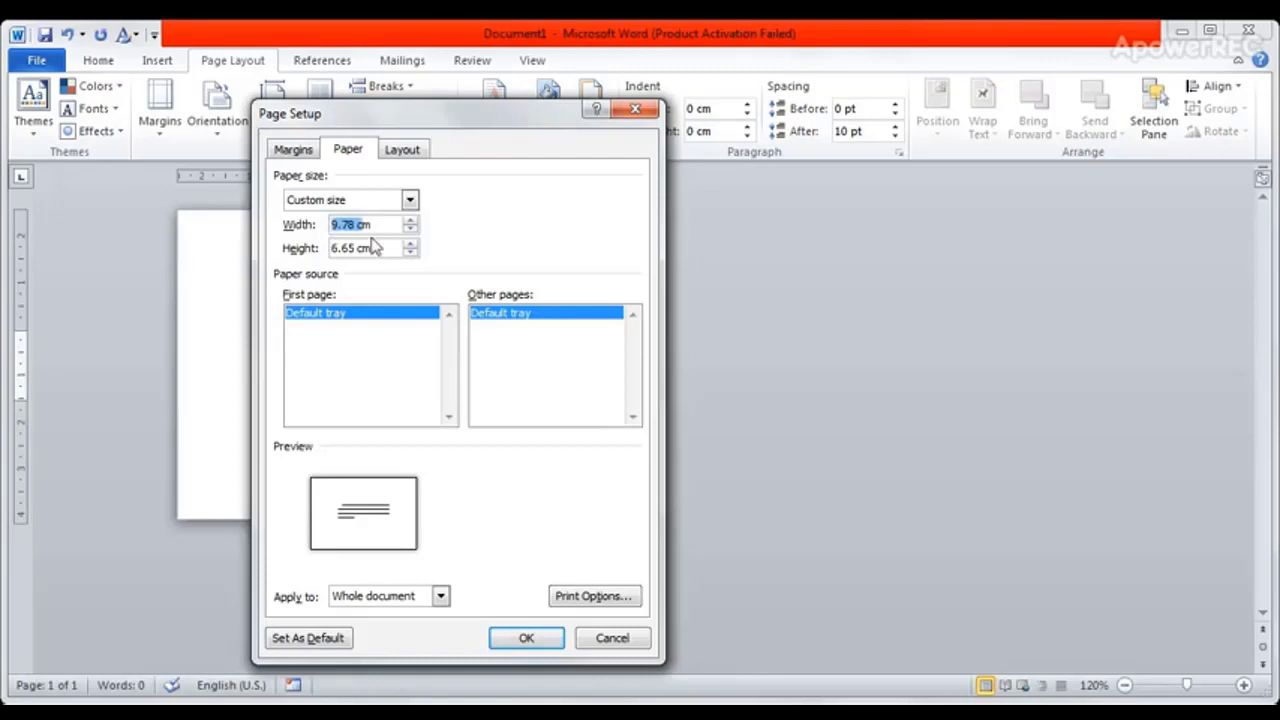
type("3.8")
type("3m")
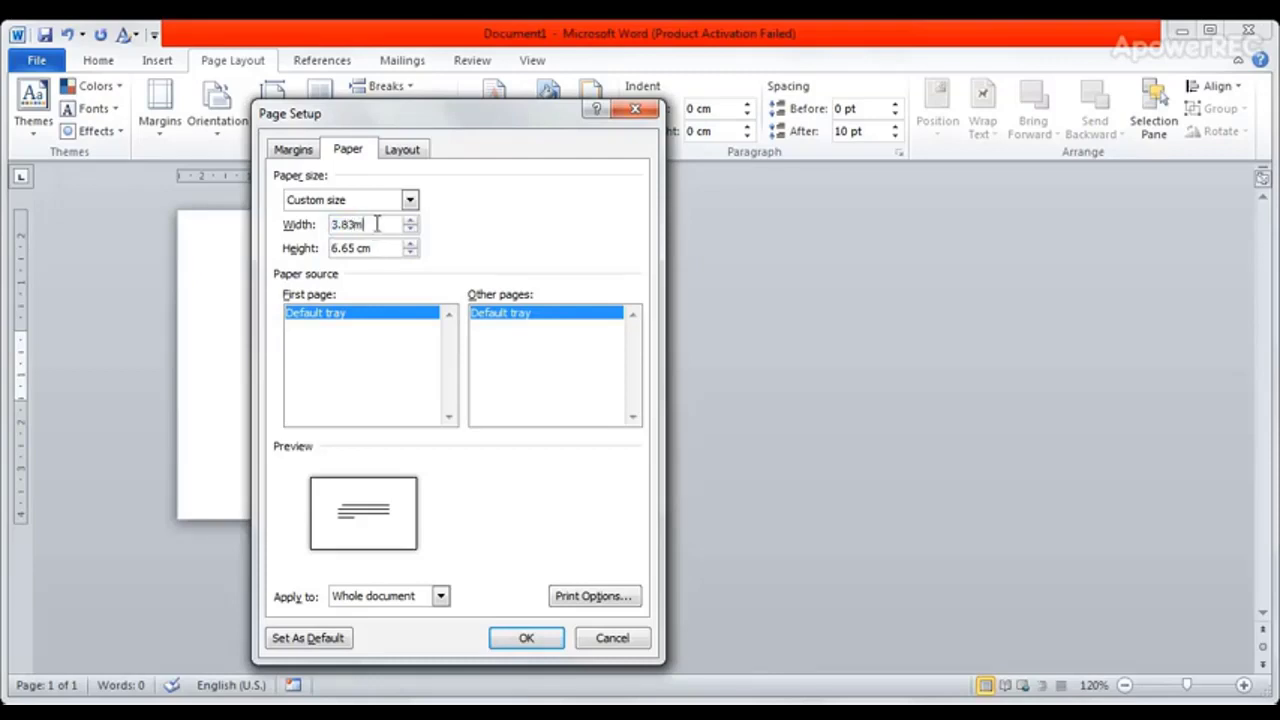
key("BackSpace")
left_click(376, 250)
key("BackSpace")
key("BackSpace")
key("BackSpace")
key("BackSpace")
key("BackSpace")
key("BackSpace")
key("BackSpace")
type("2.6")
type("2")
left_click(527, 638)
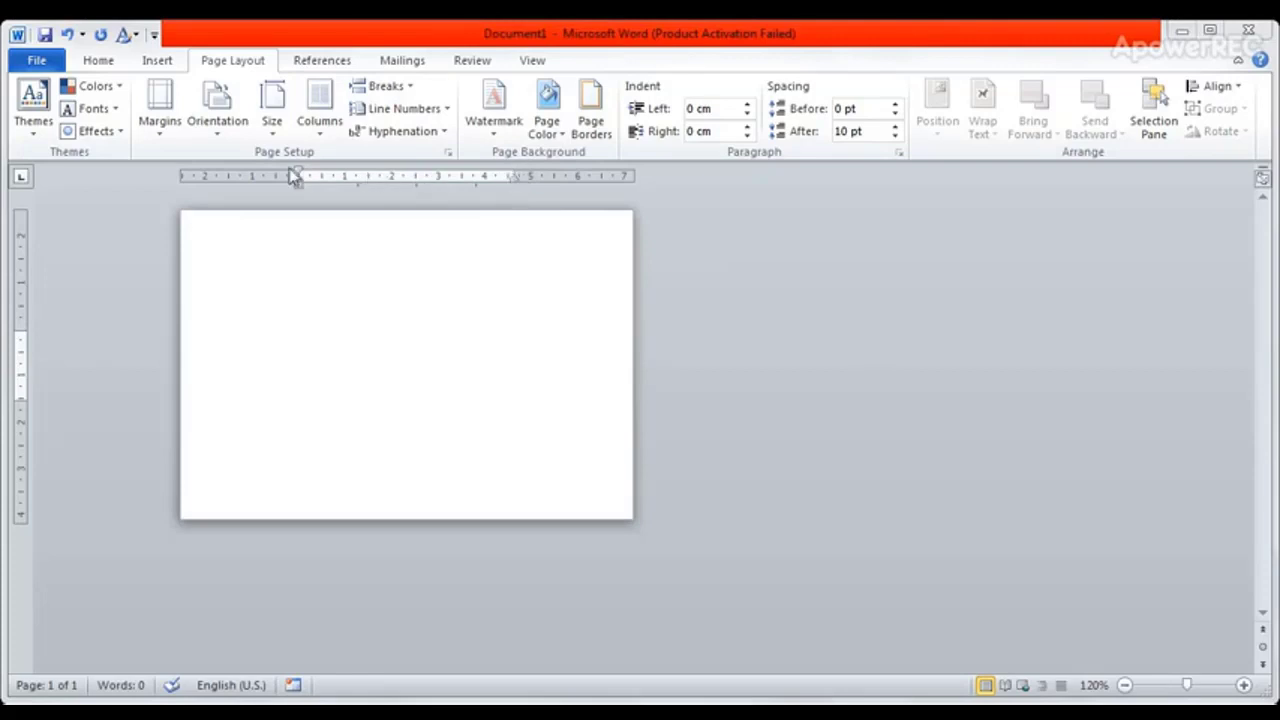
- Drag the right, left, top and bottom margin markers on the rulers out to the page edges
left_click_drag(620, 207, 631, 207)
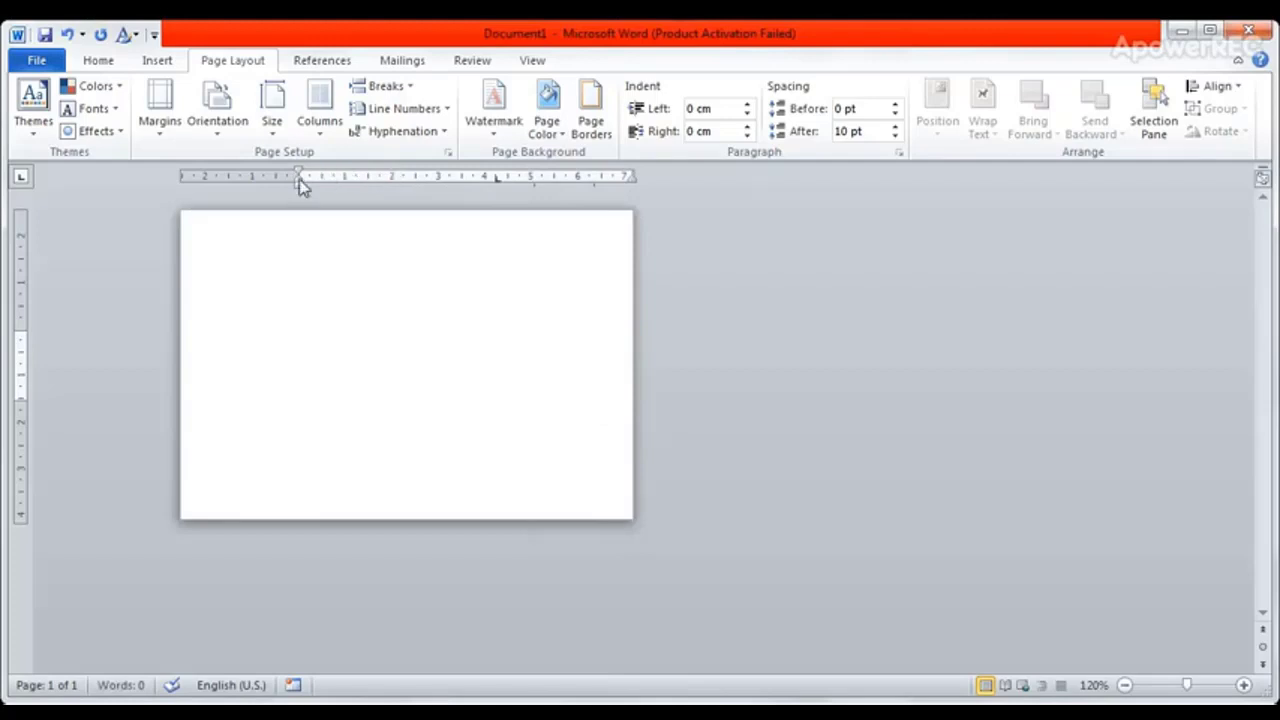
left_click_drag(299, 176, 180, 166)
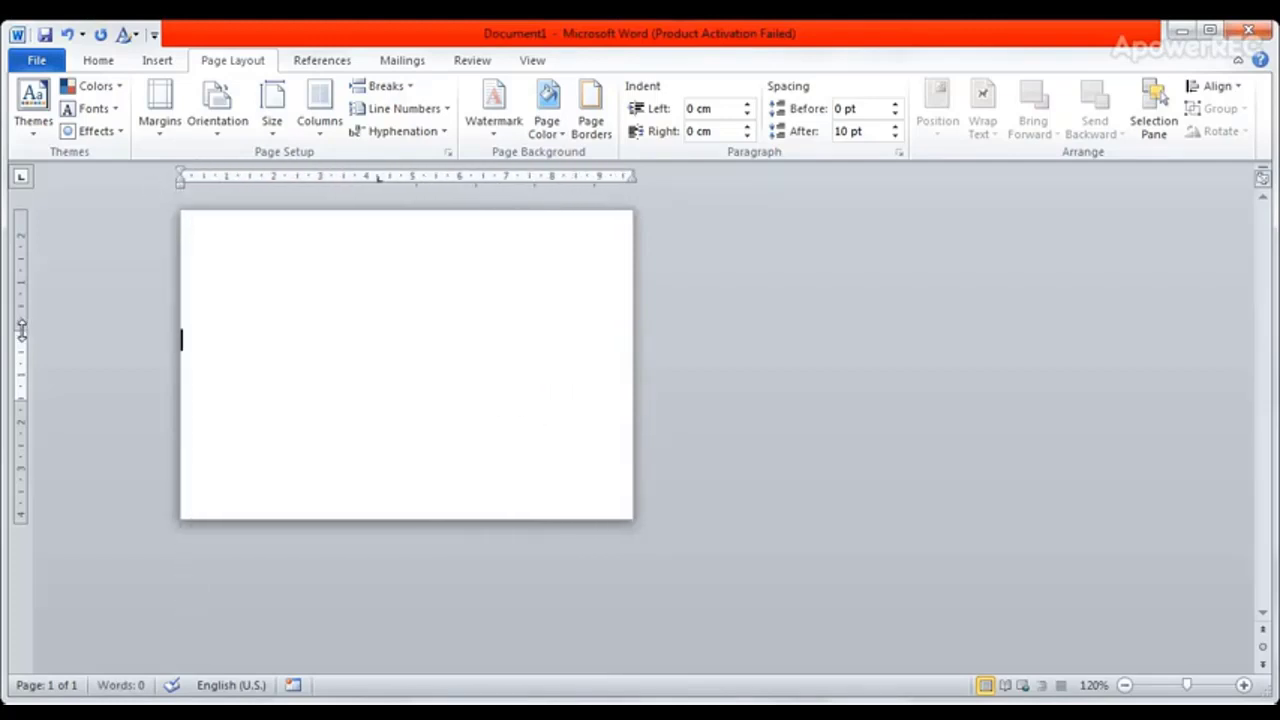
left_click_drag(21, 330, 20, 210)
left_click_drag(17, 400, 16, 519)
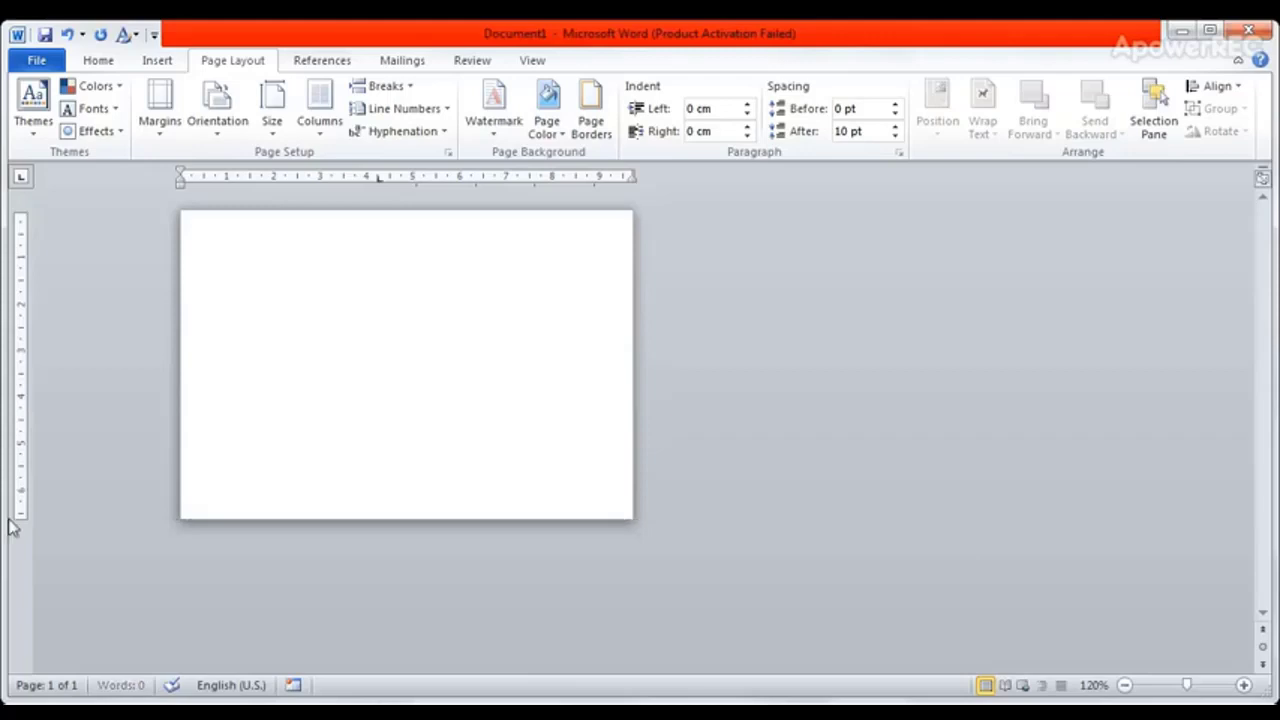
left_click(245, 403)
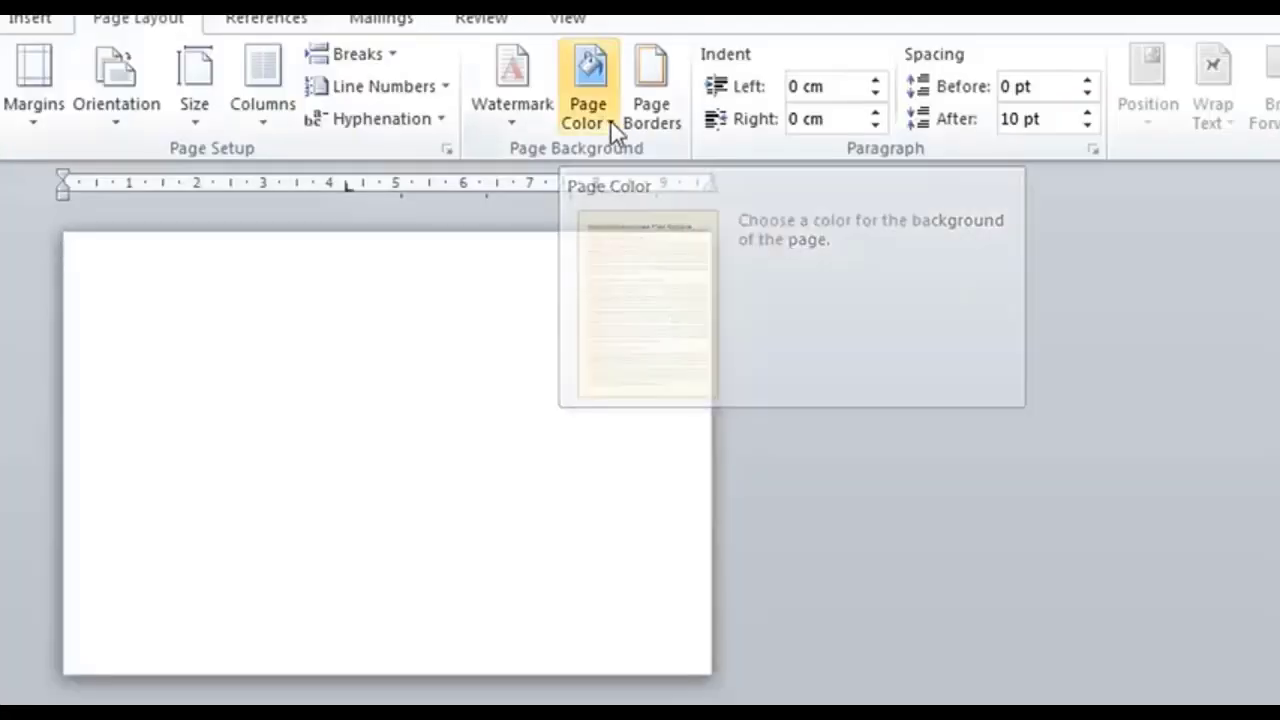
- Set the page colour to Purple, Accent 4, Lighter 40%
left_click(611, 122)
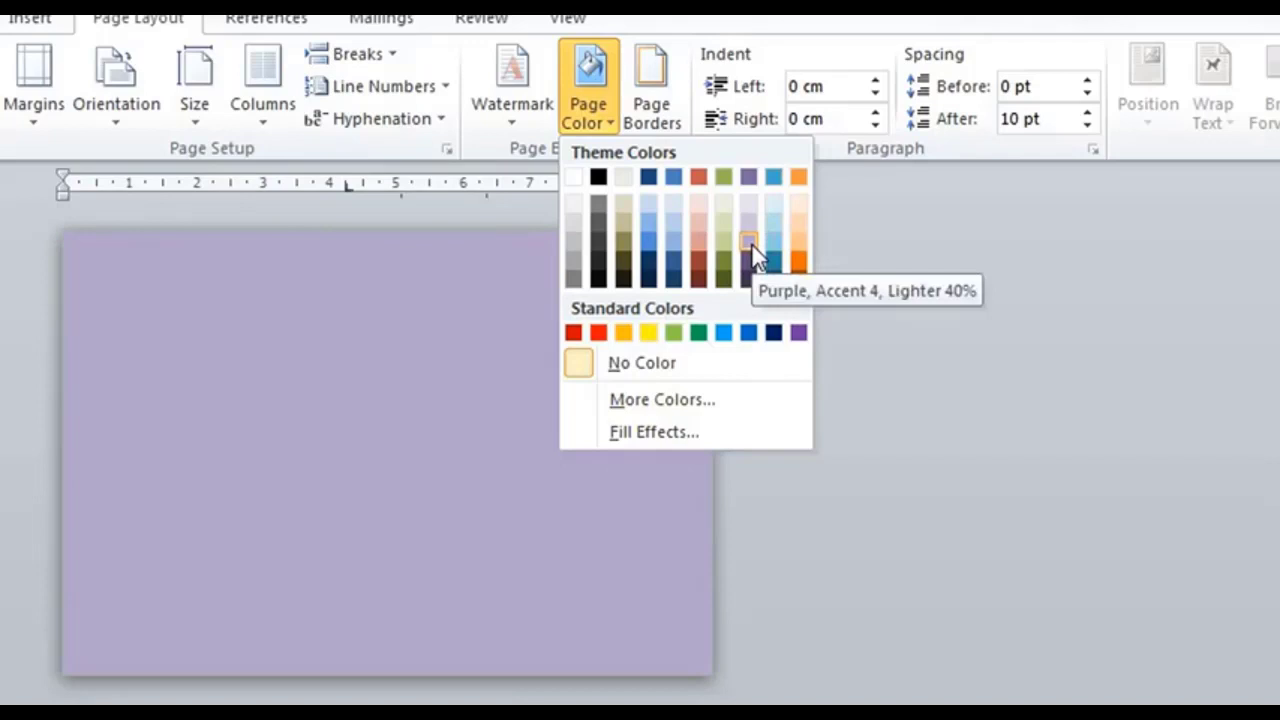
left_click(751, 243)
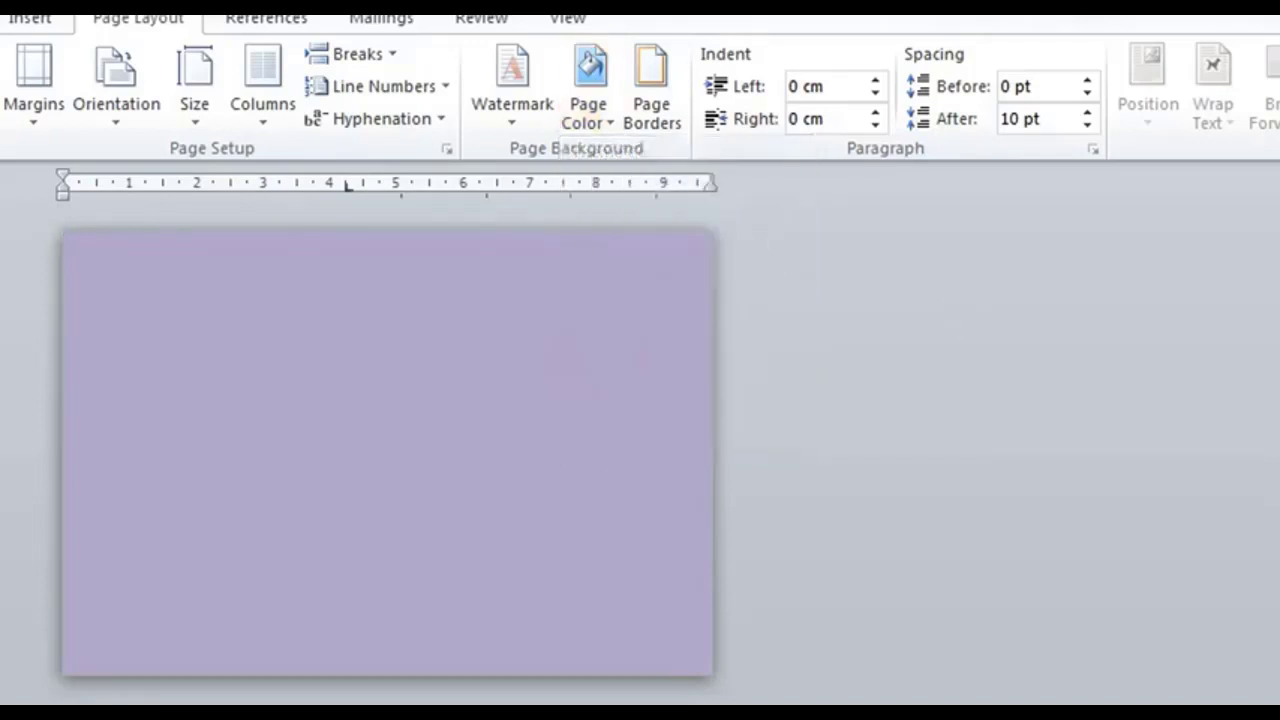
- Draw a full-width rectangle across the top of the card, flush with the top edge
left_click(45, 25)
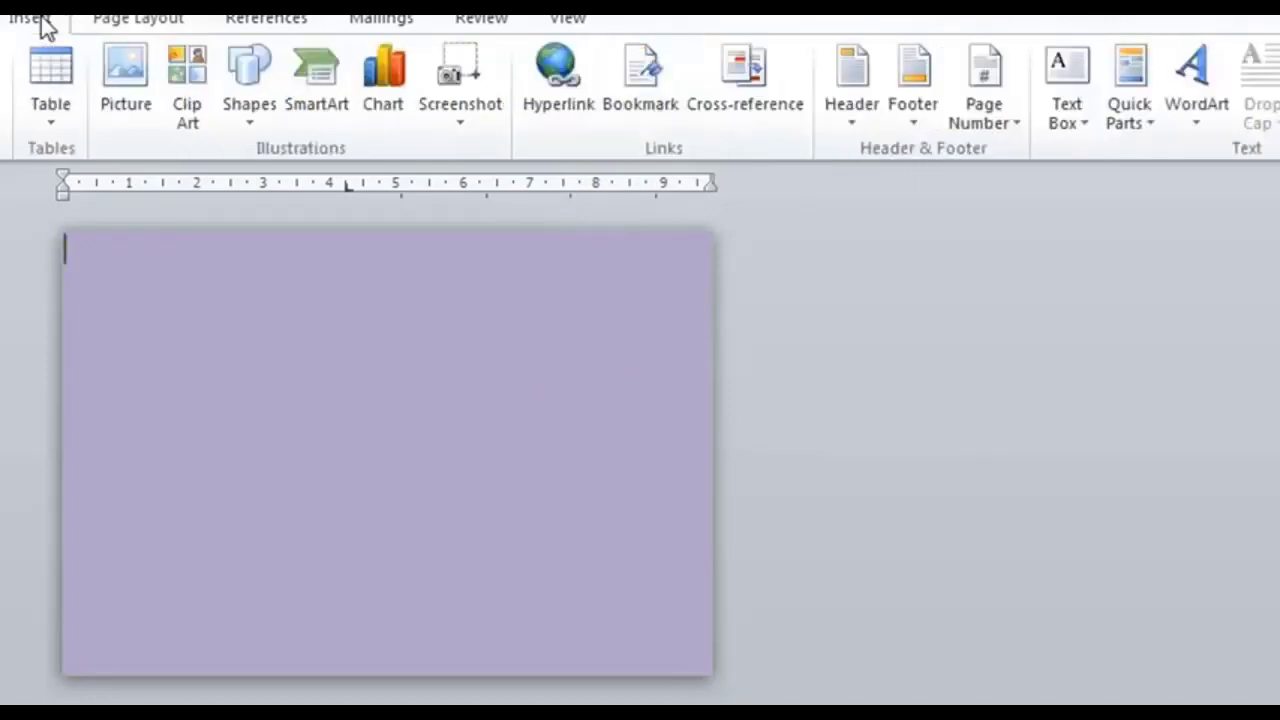
left_click(250, 110)
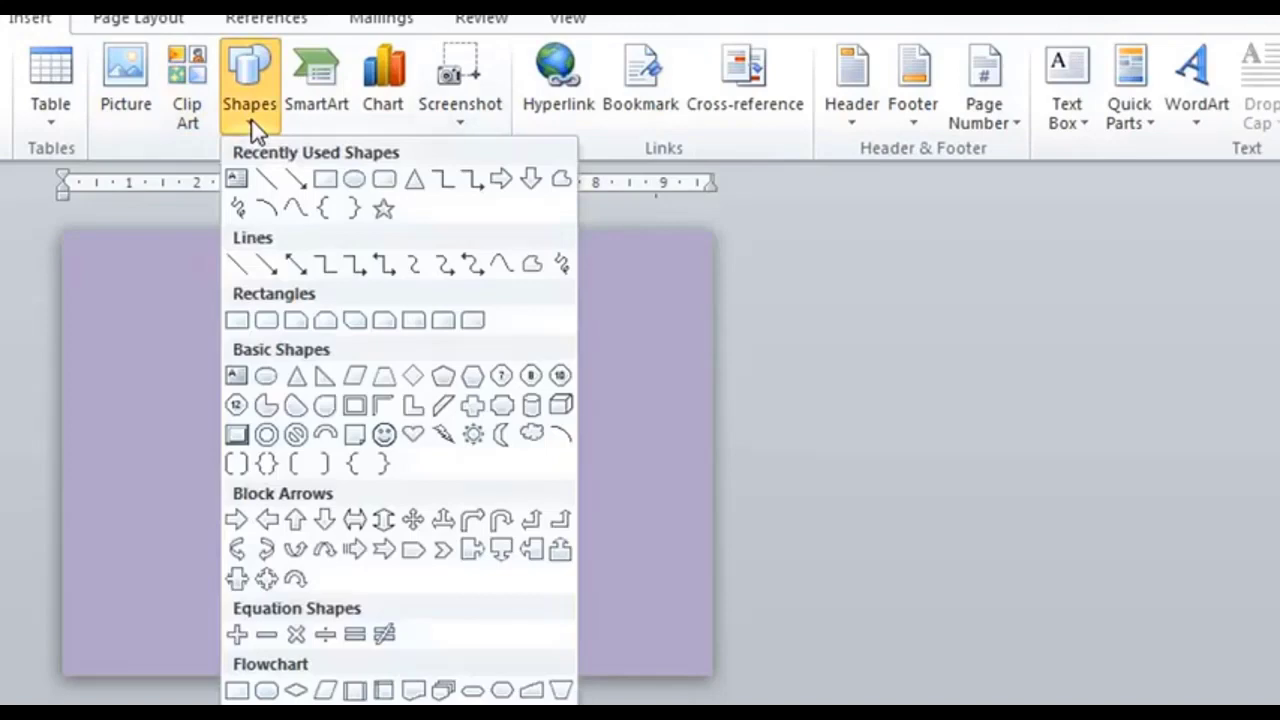
left_click(325, 179)
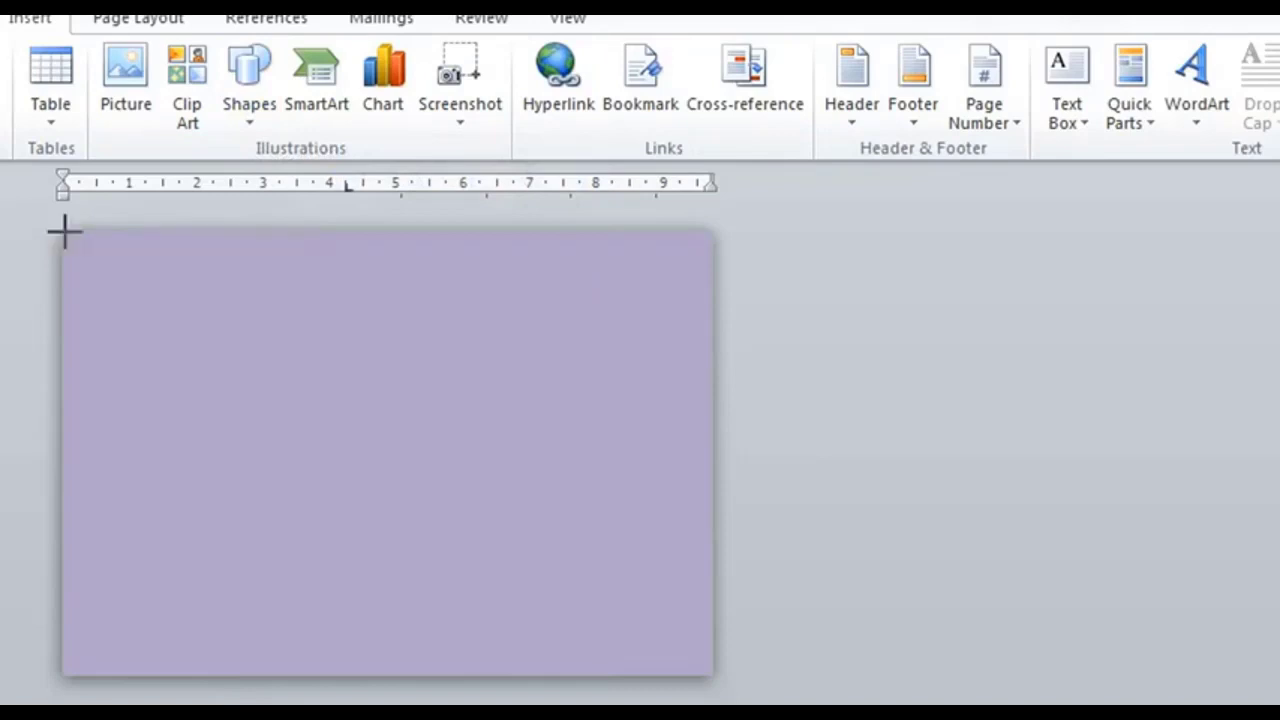
left_click_drag(64, 233, 76, 256)
mouse_move(64, 234)
left_mouse_down()
mouse_move(600, 390)
mouse_move(711, 389)
left_mouse_up()
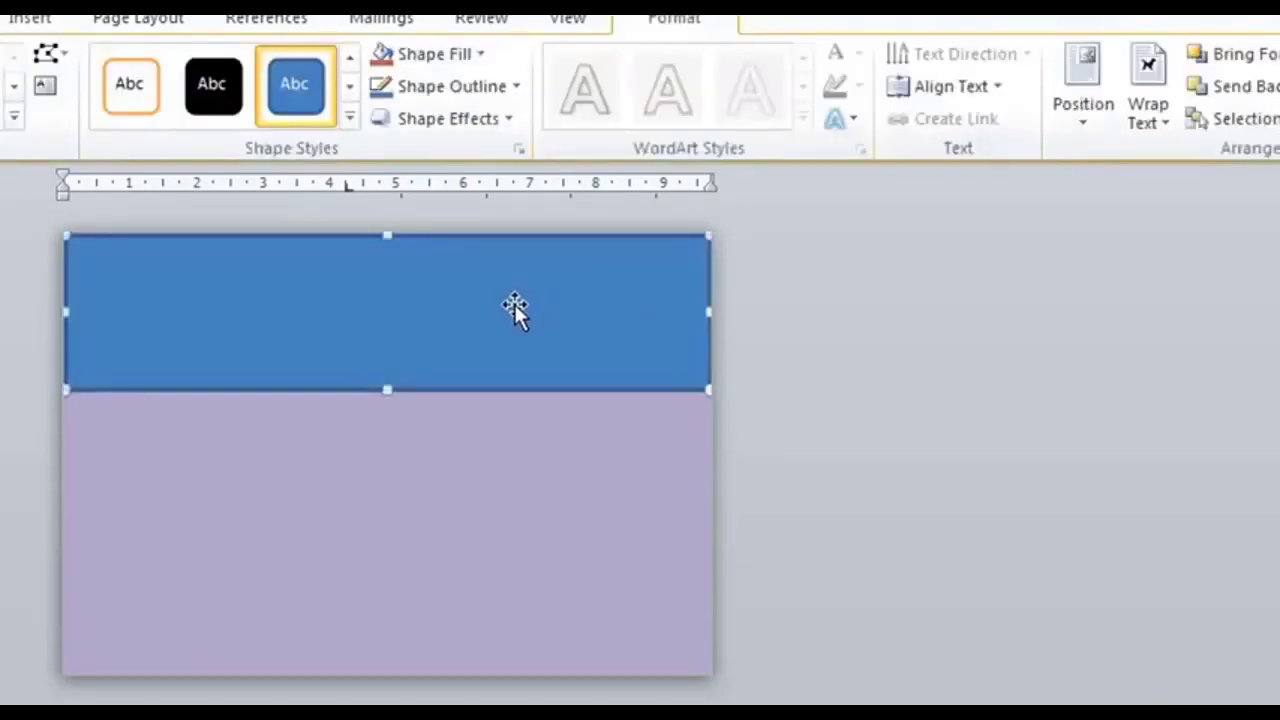
left_click_drag(514, 304, 514, 298)
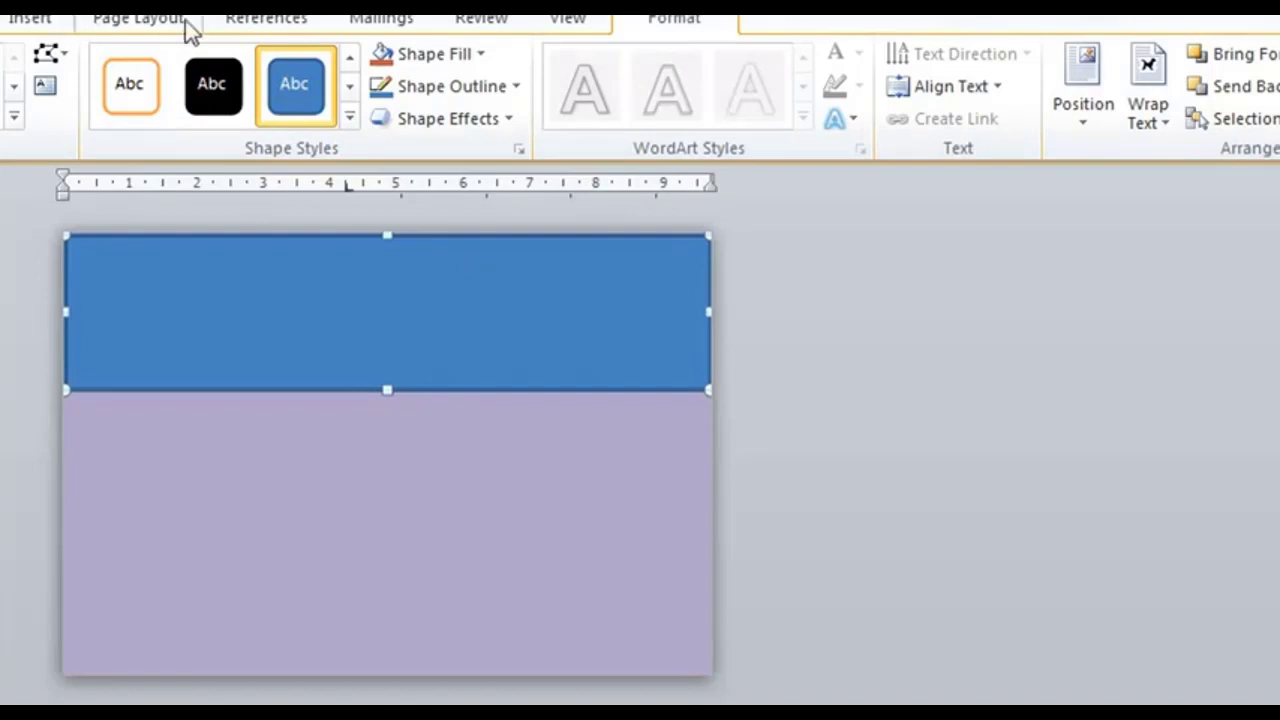
- Draw a second full-width rectangle along the bottom of the card
left_click(34, 28)
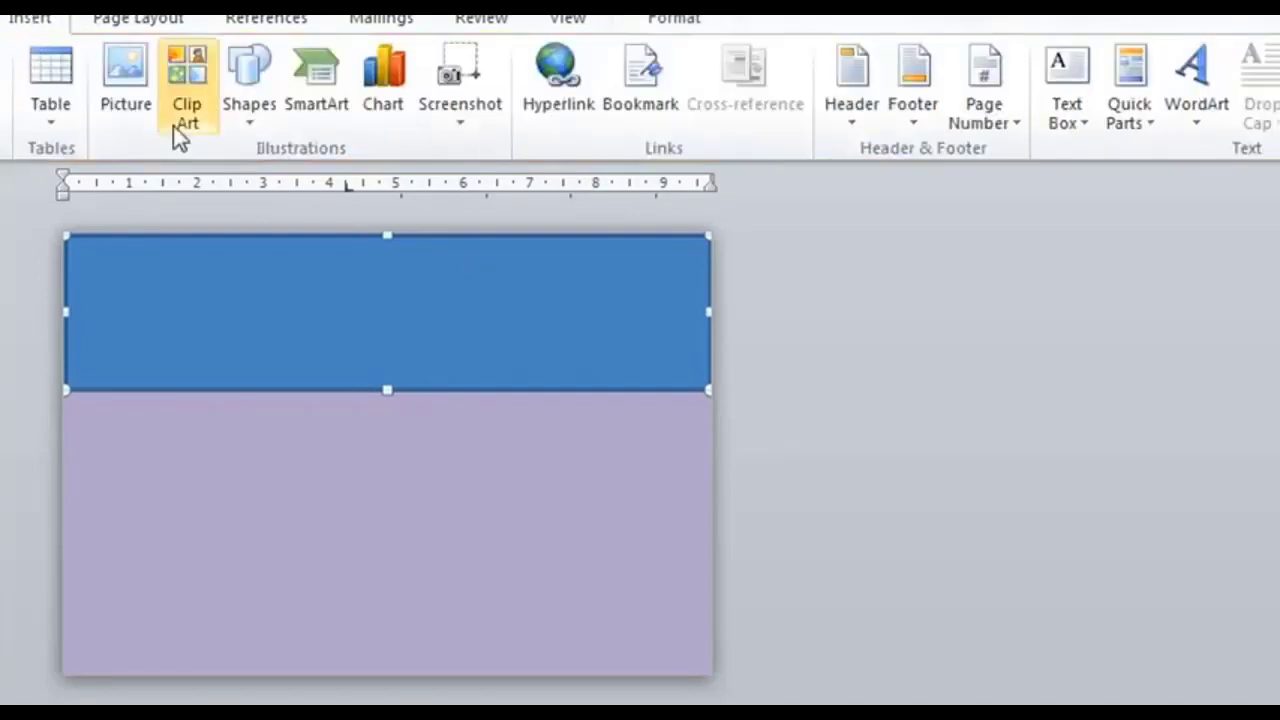
left_click(251, 120)
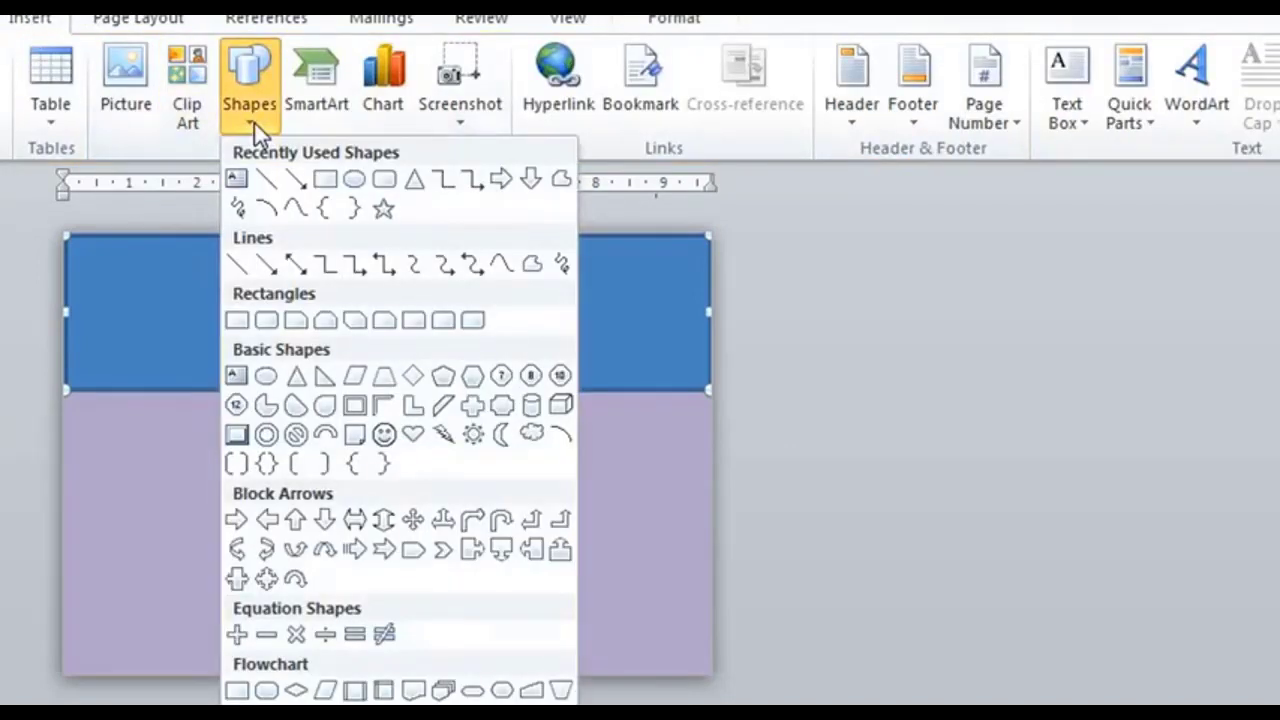
left_click(332, 186)
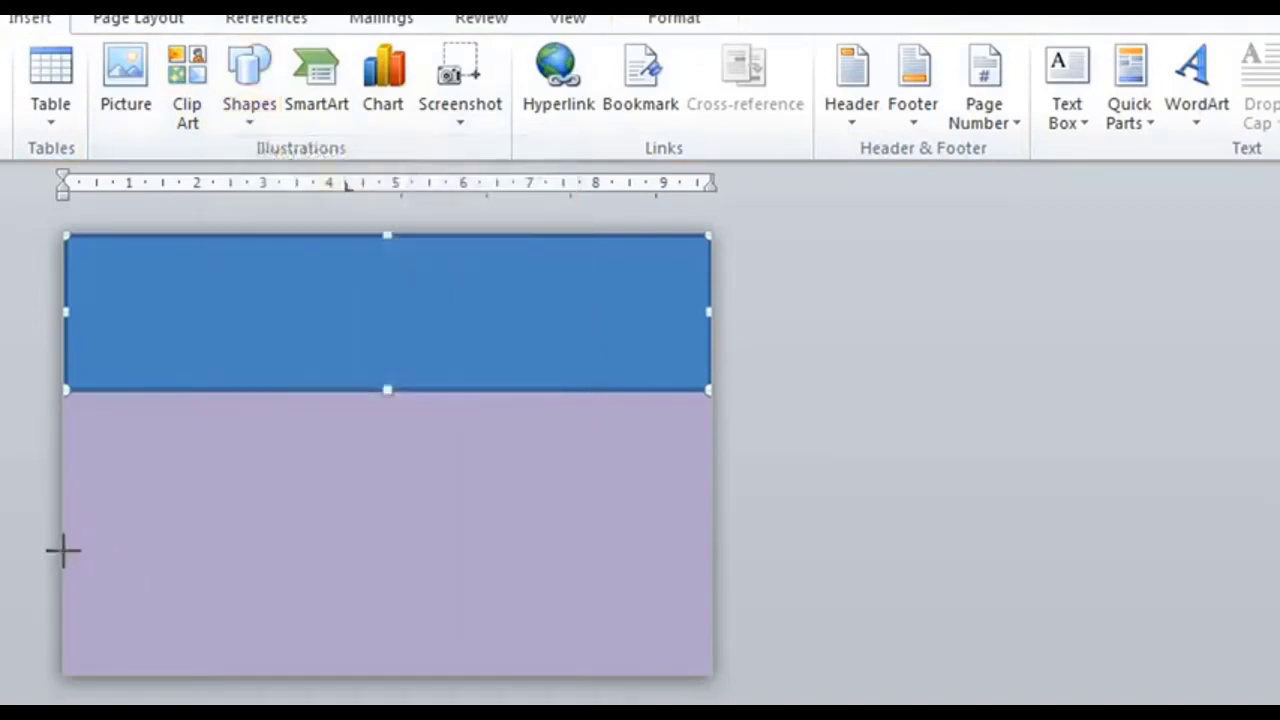
left_click_drag(63, 549, 710, 673)
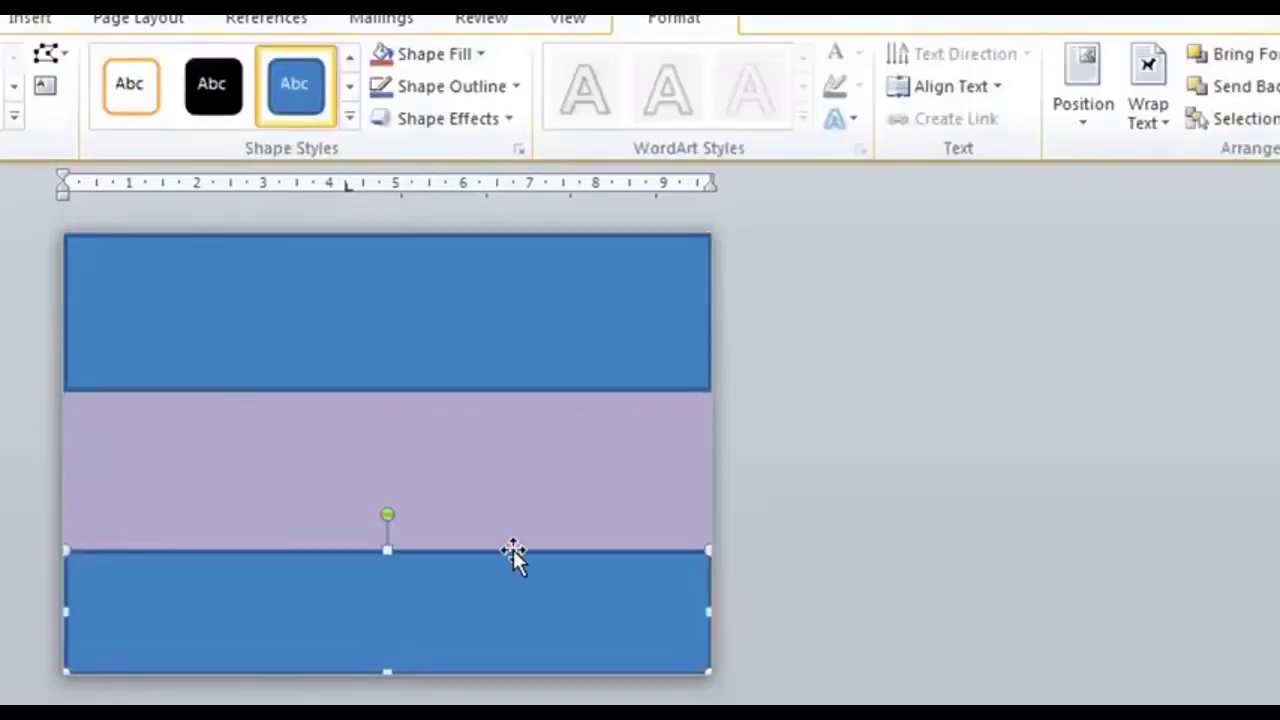
left_click(385, 309)
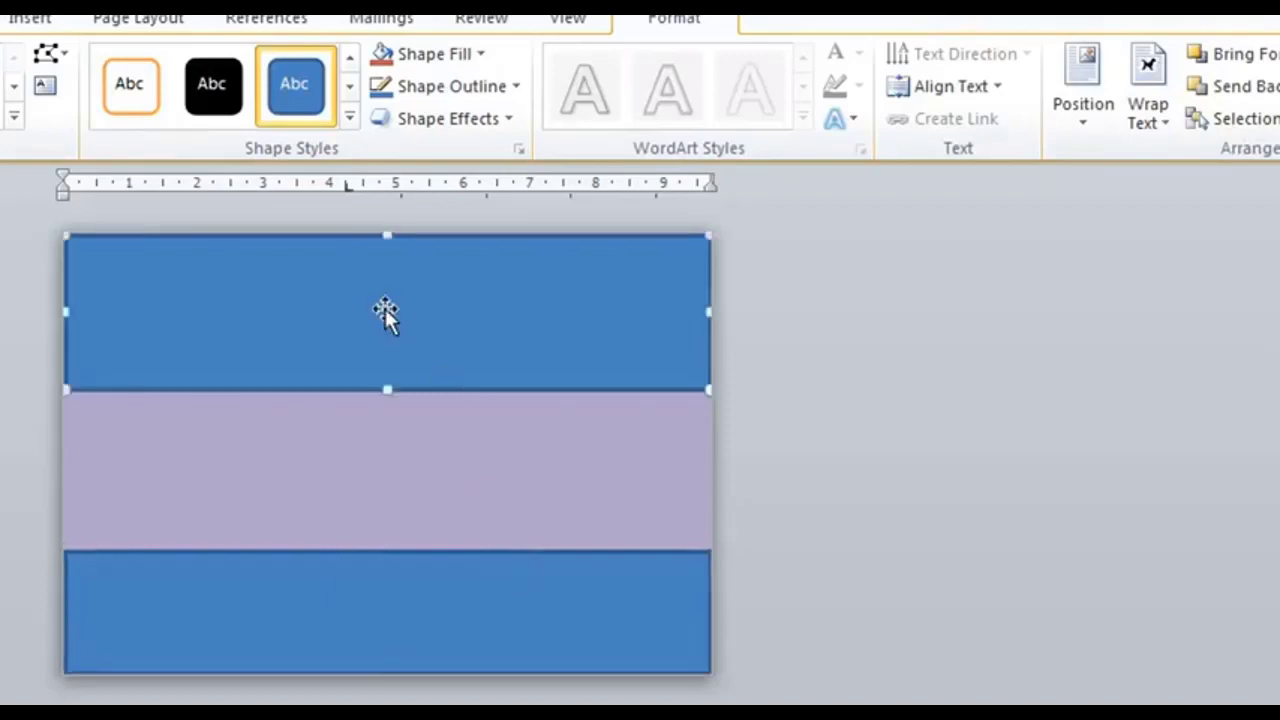
left_click(918, 391)
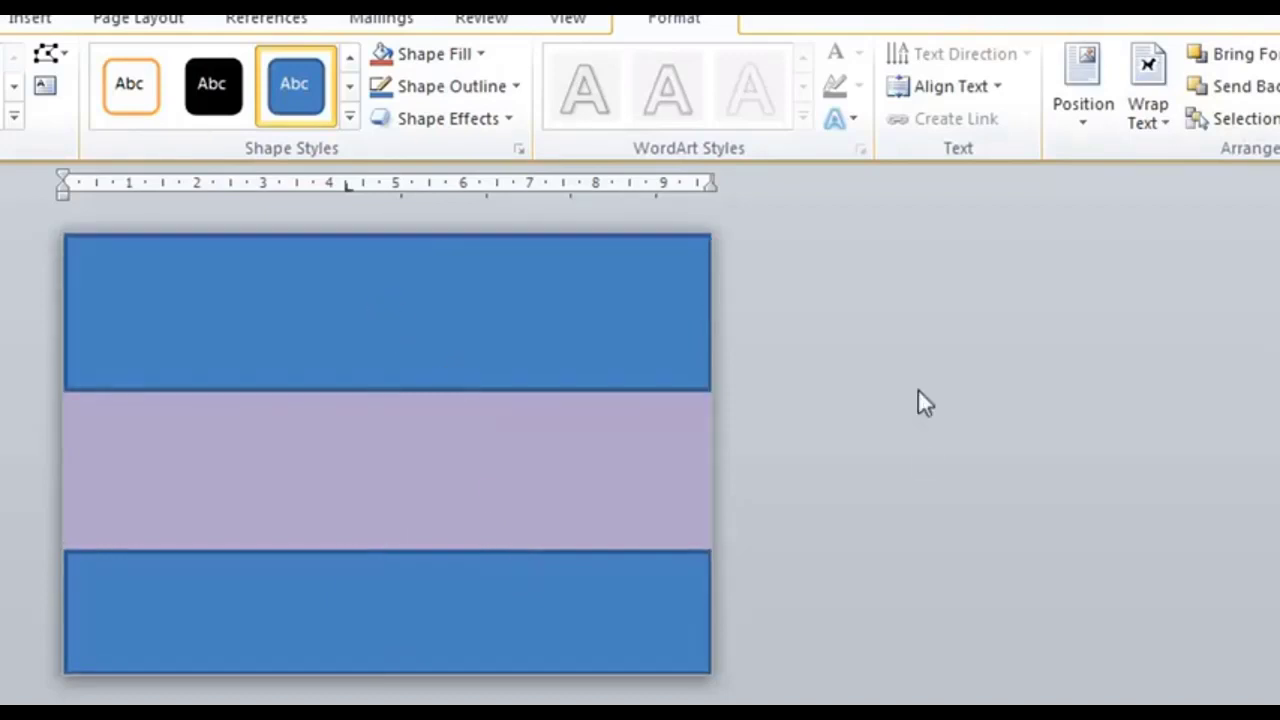
left_click(541, 277)
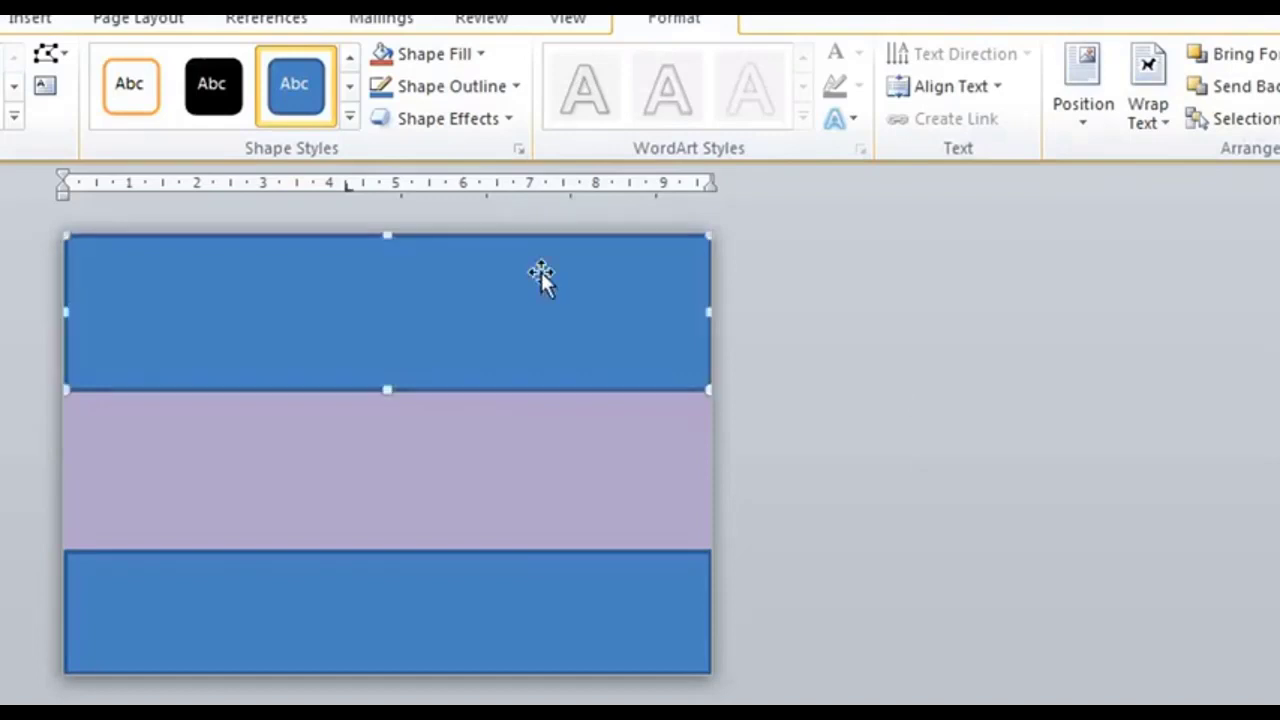
- Fill the top band with a darker blue and remove its outline
left_click(482, 56)
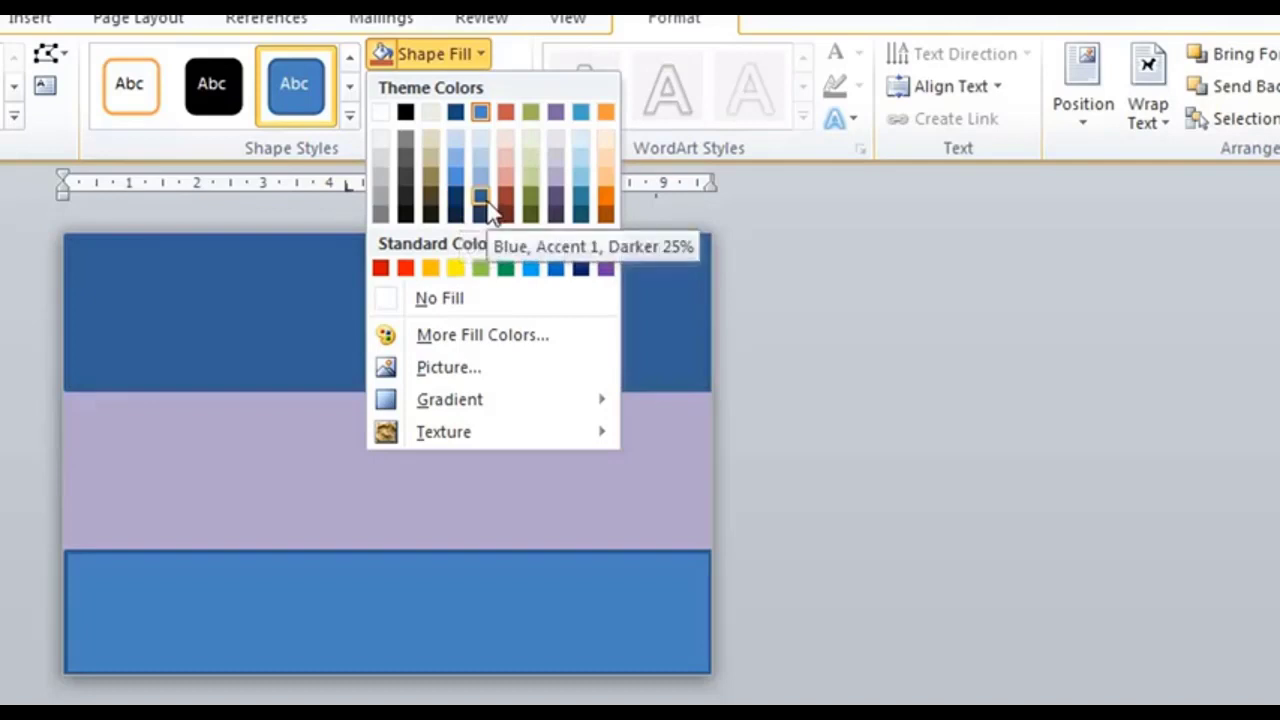
left_click(486, 199)
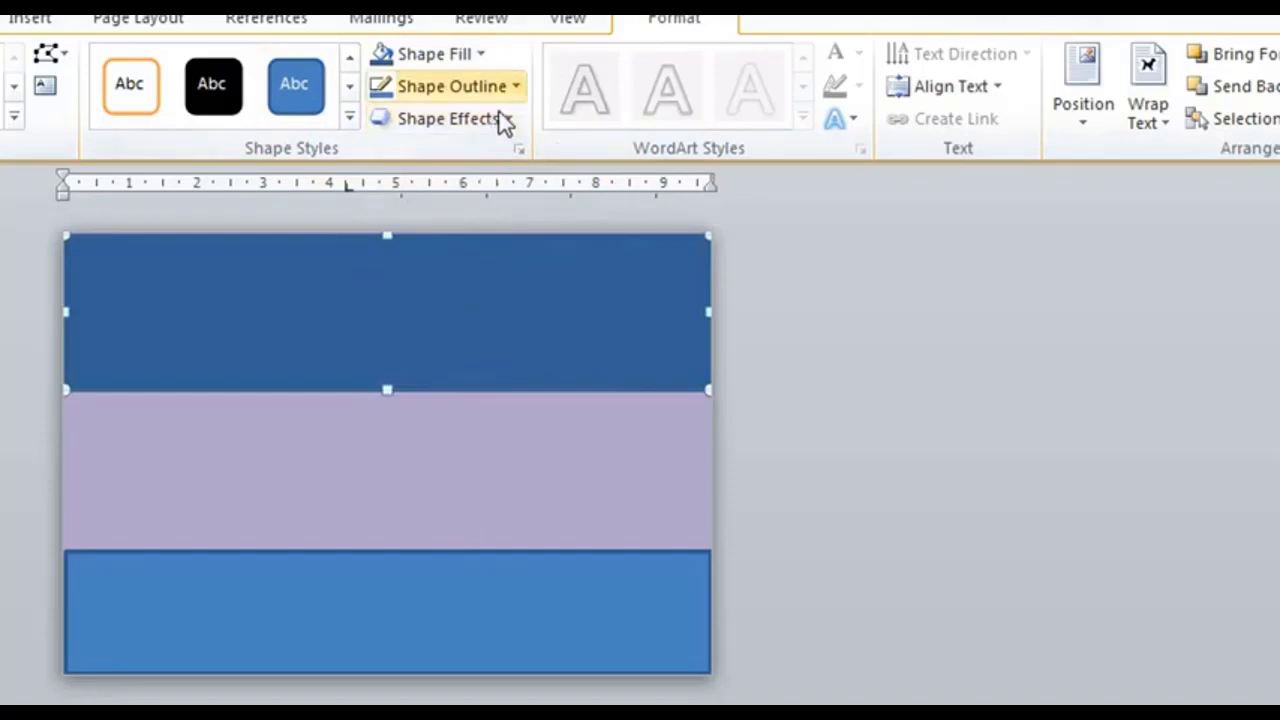
left_click(514, 87)
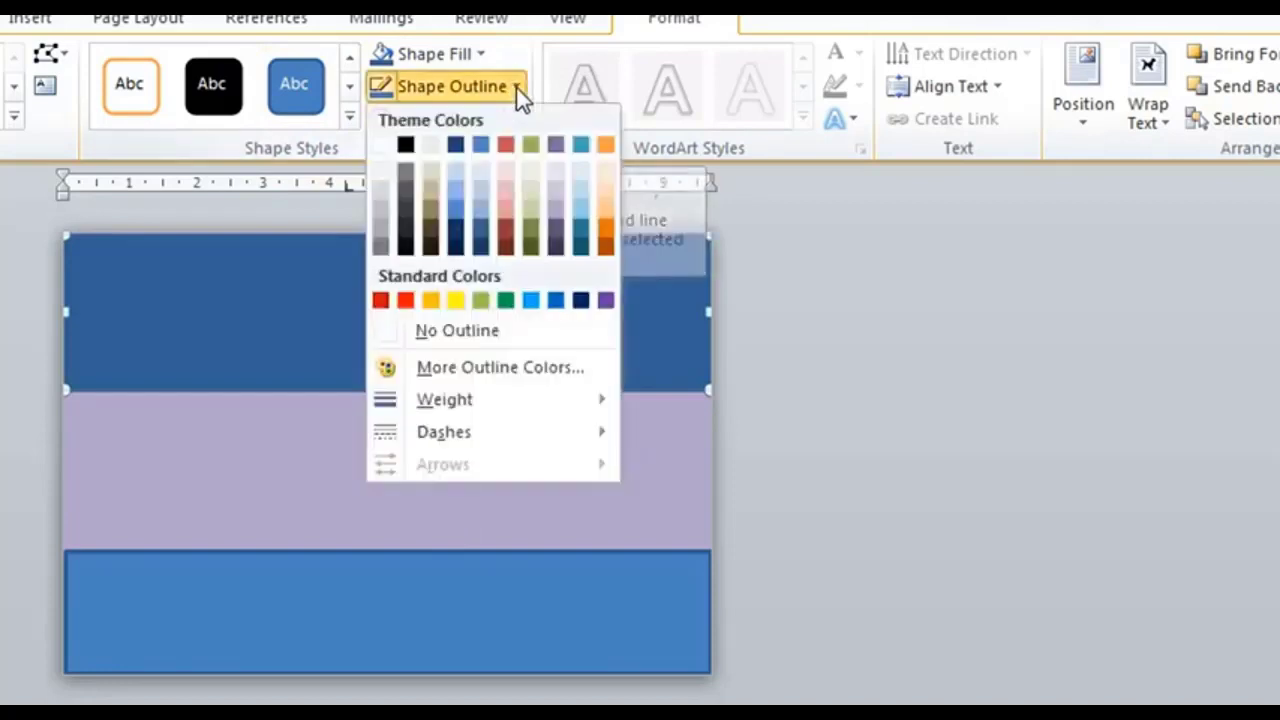
left_click(465, 334)
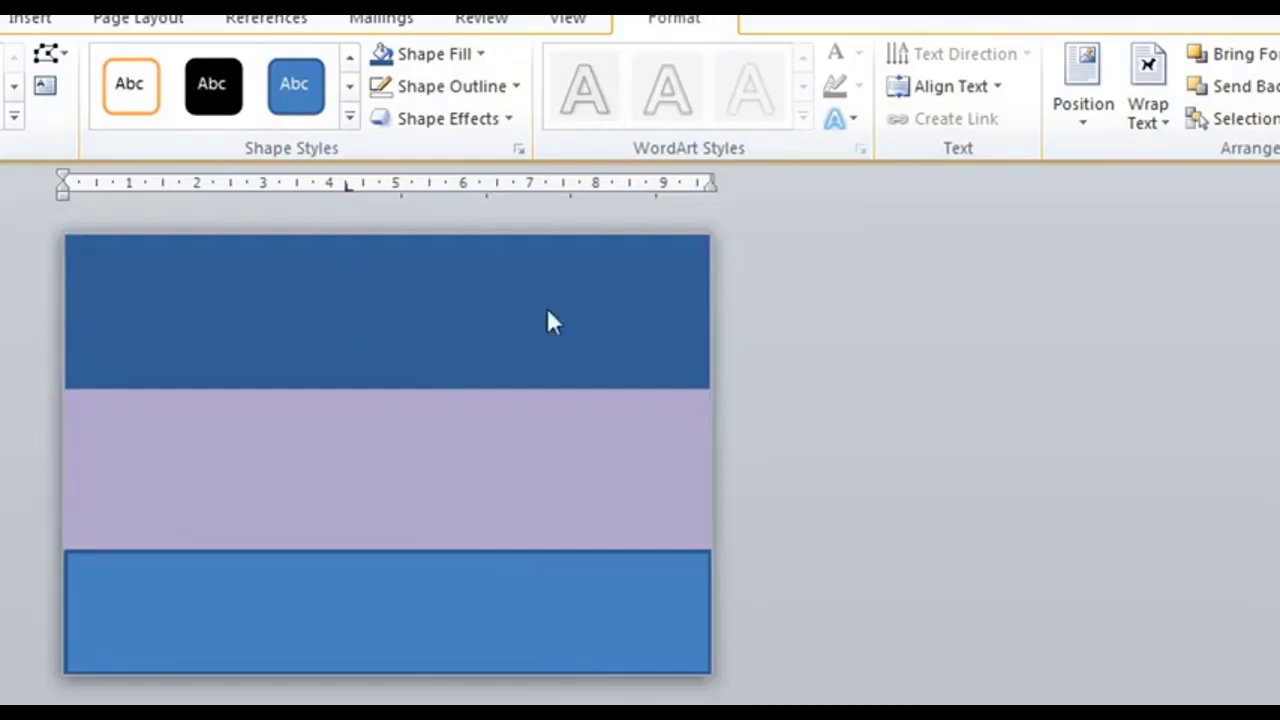
- Put the top band into Edit Points mode, then deselect it
left_click(547, 310)
right_click(548, 312)
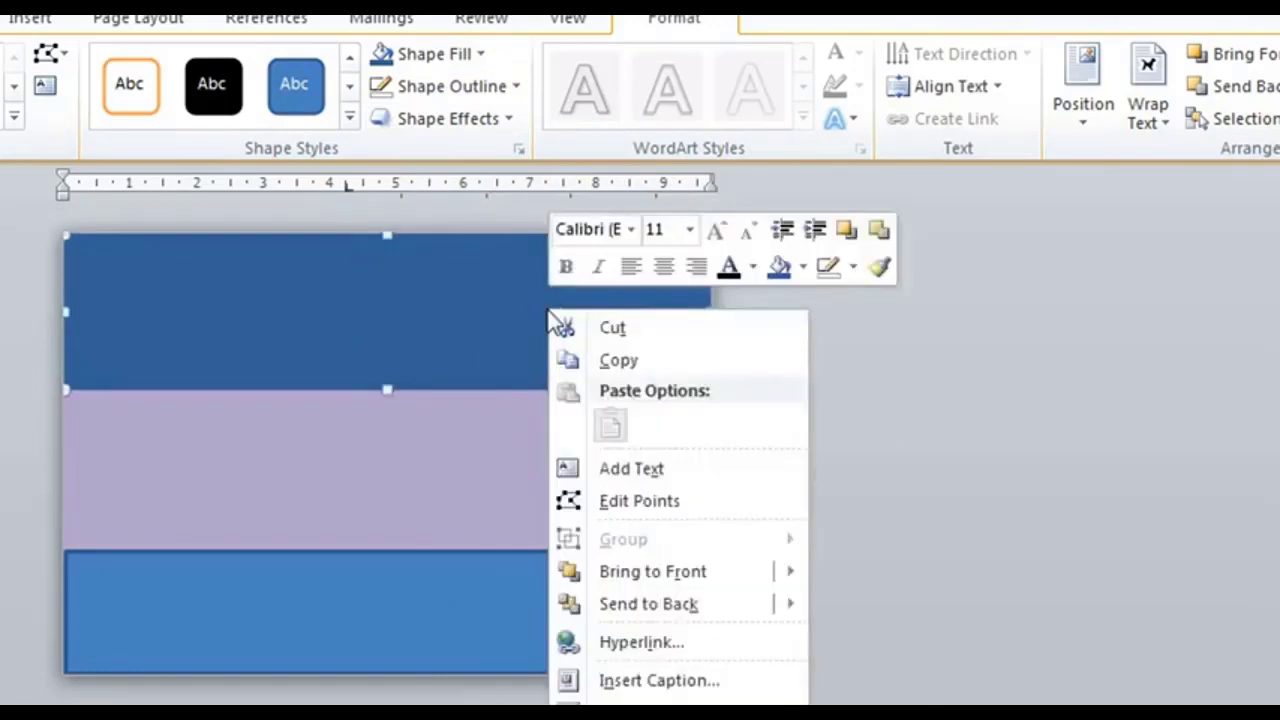
left_click(615, 502)
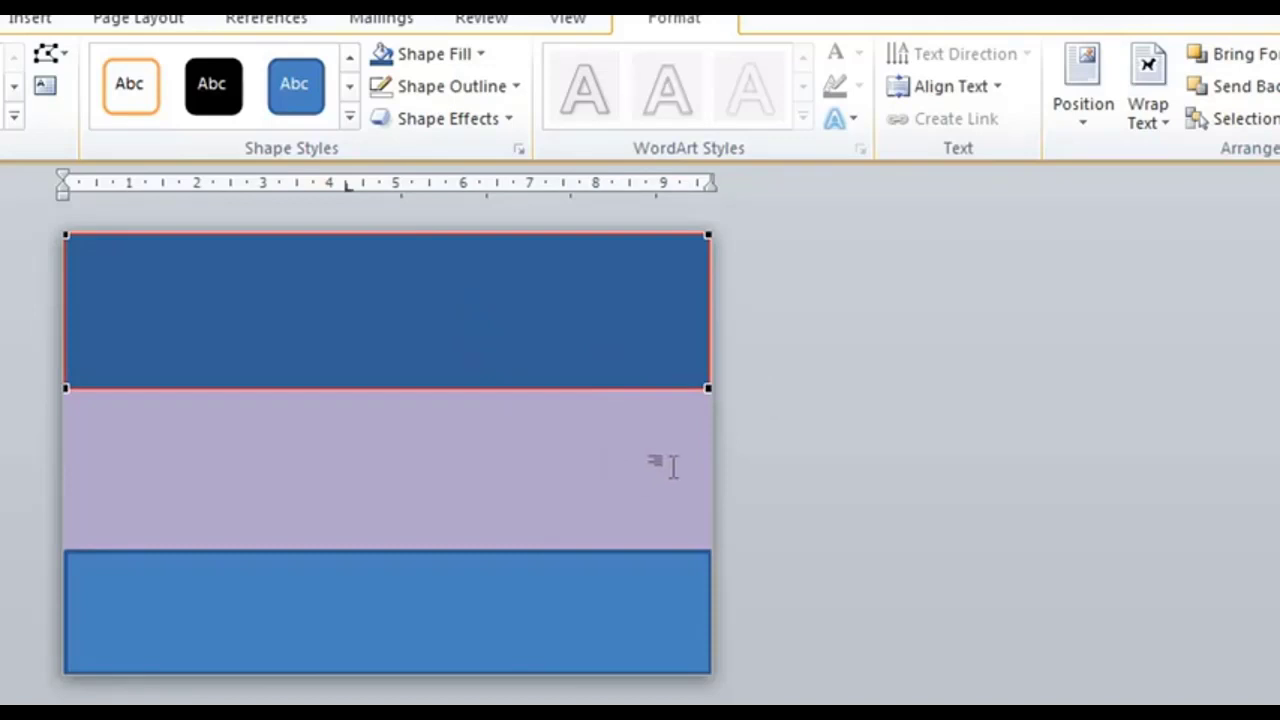
key("Escape")
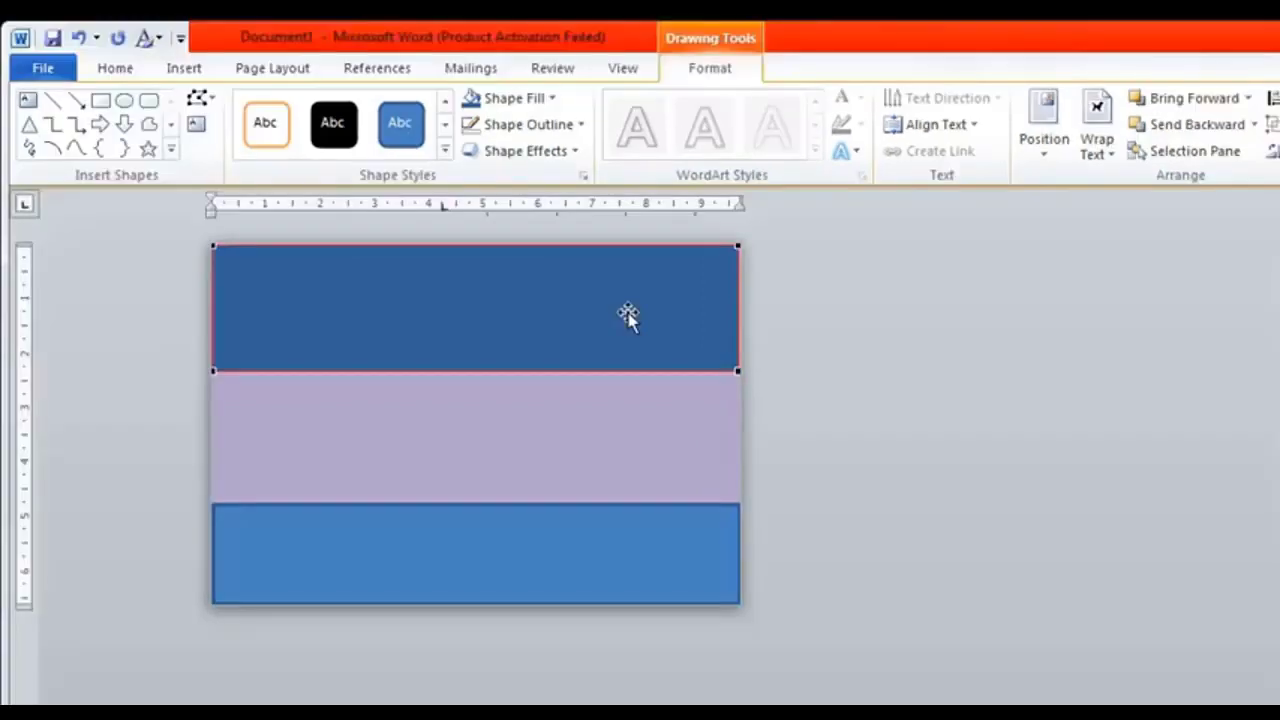
- Raise the top band's bottom-right corner, lower its bottom-left, and bend the edge into a curve
left_click(629, 317)
right_click(630, 316)
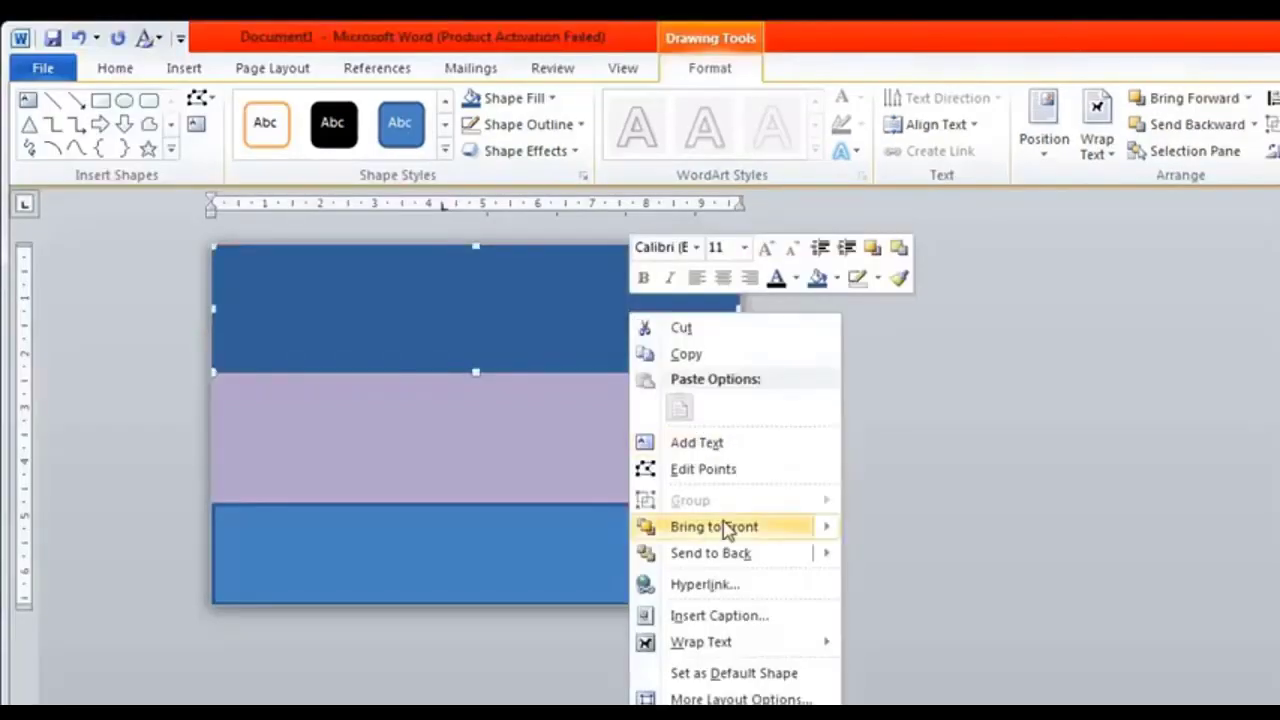
left_click(703, 469)
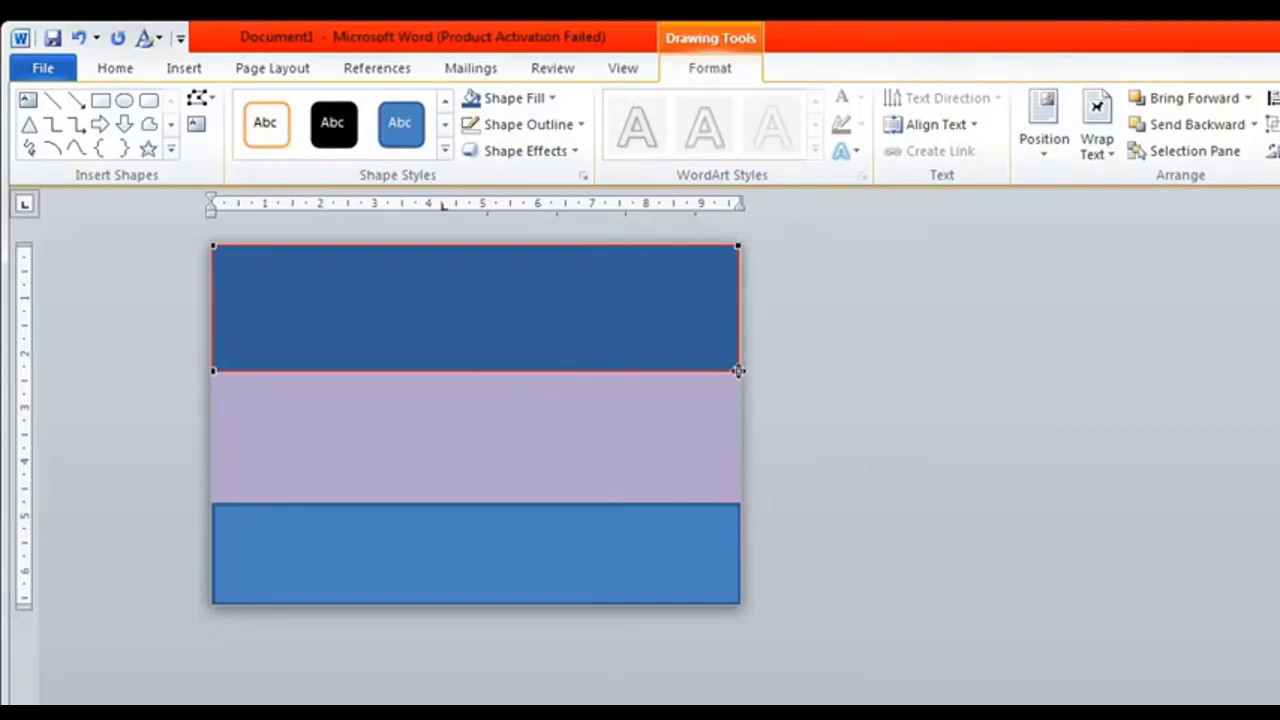
left_click_drag(738, 371, 737, 304)
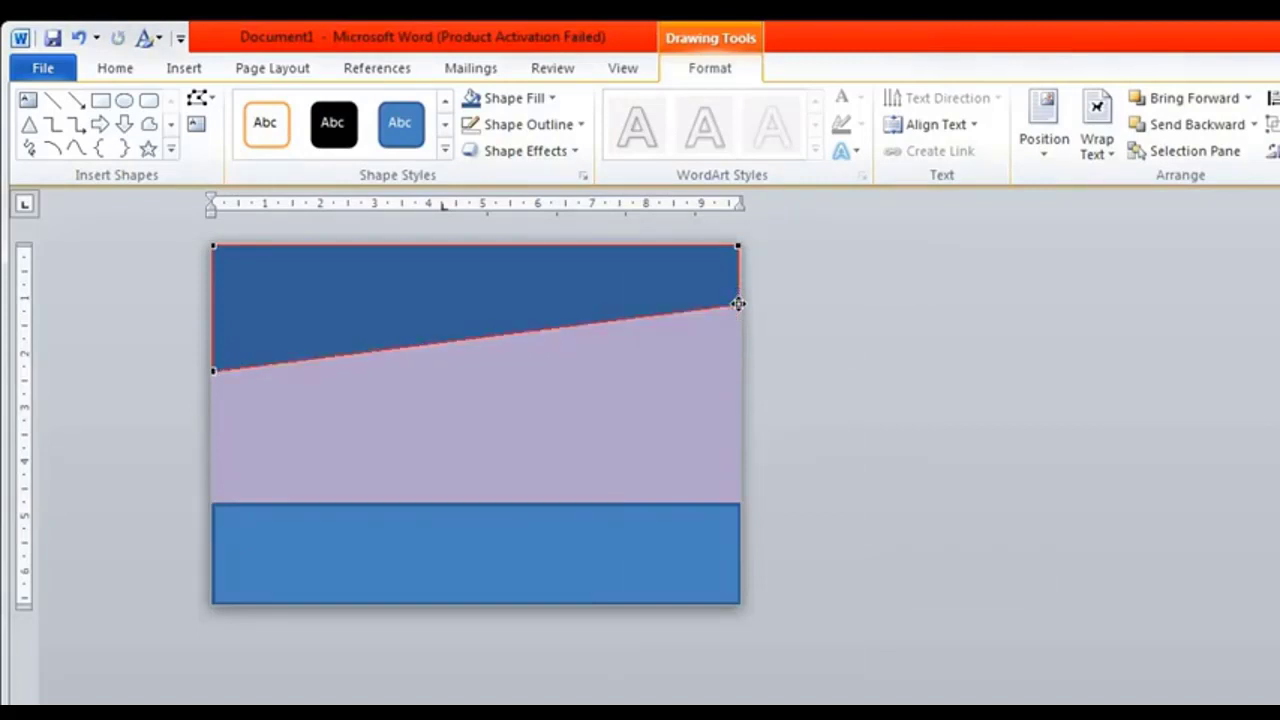
left_click(737, 304)
left_click_drag(565, 329, 556, 248)
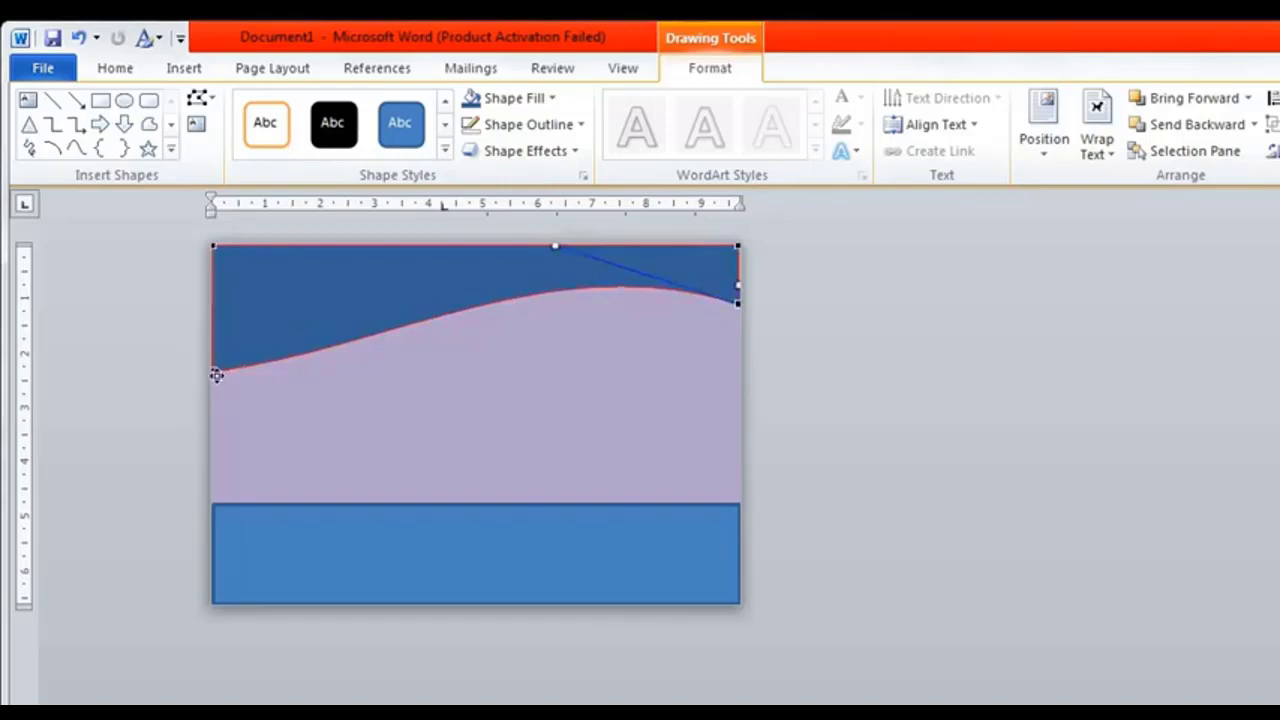
left_click_drag(213, 371, 213, 424)
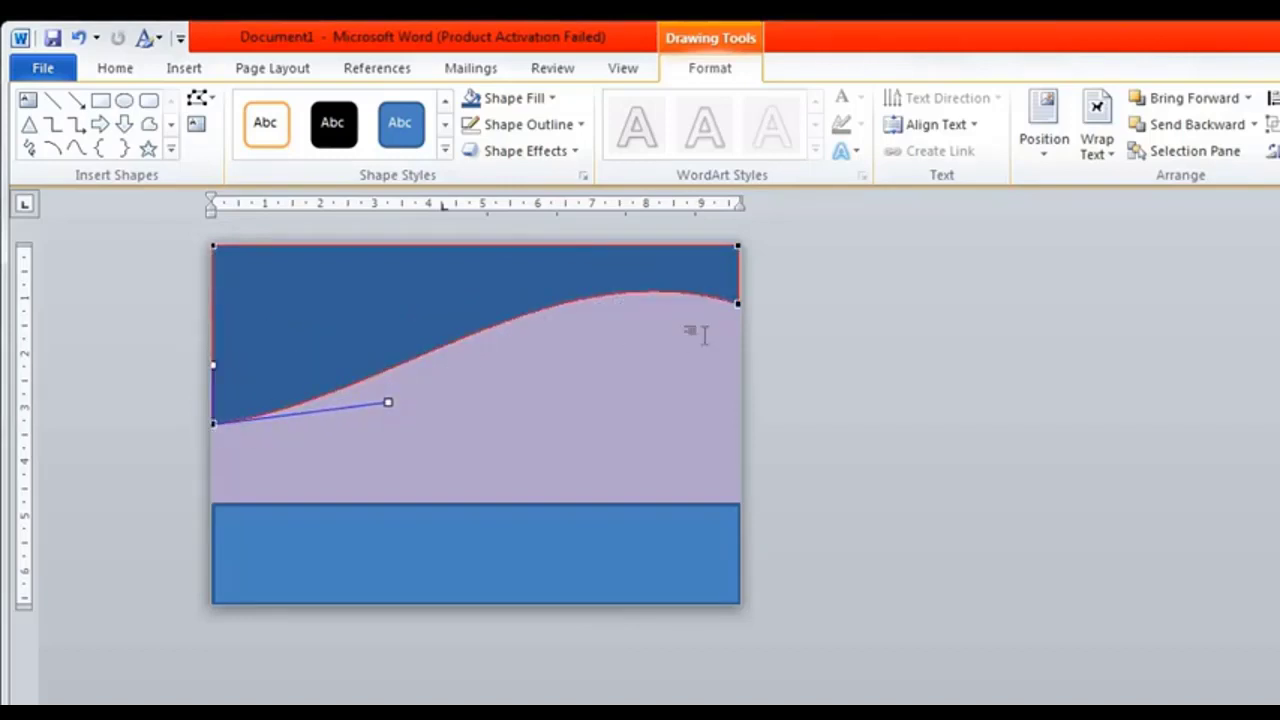
left_click_drag(737, 302, 738, 339)
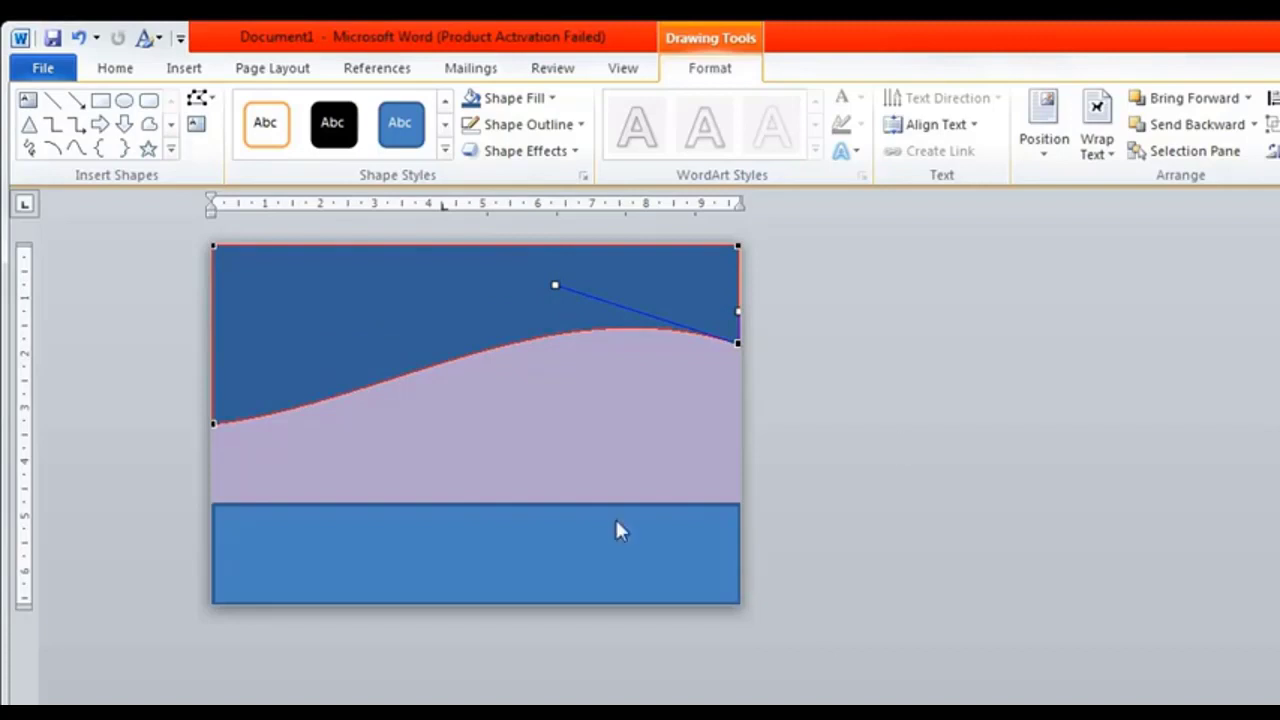
left_click(569, 524)
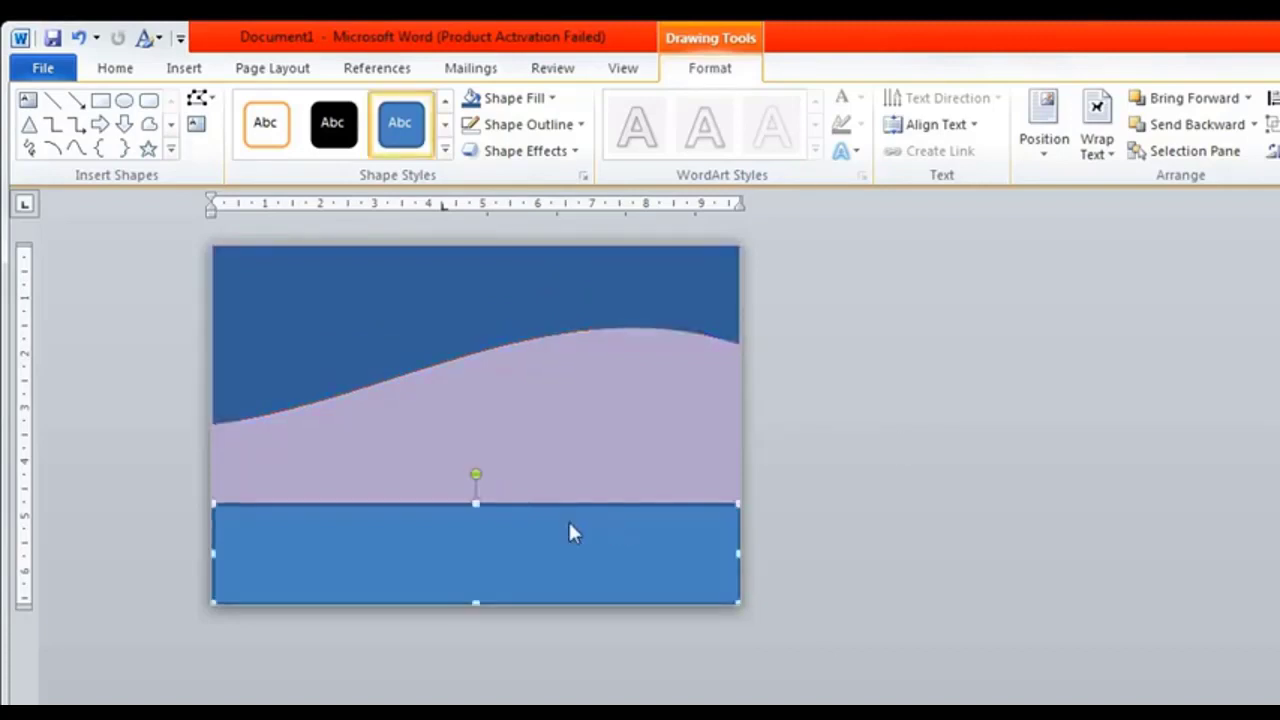
right_click(569, 524)
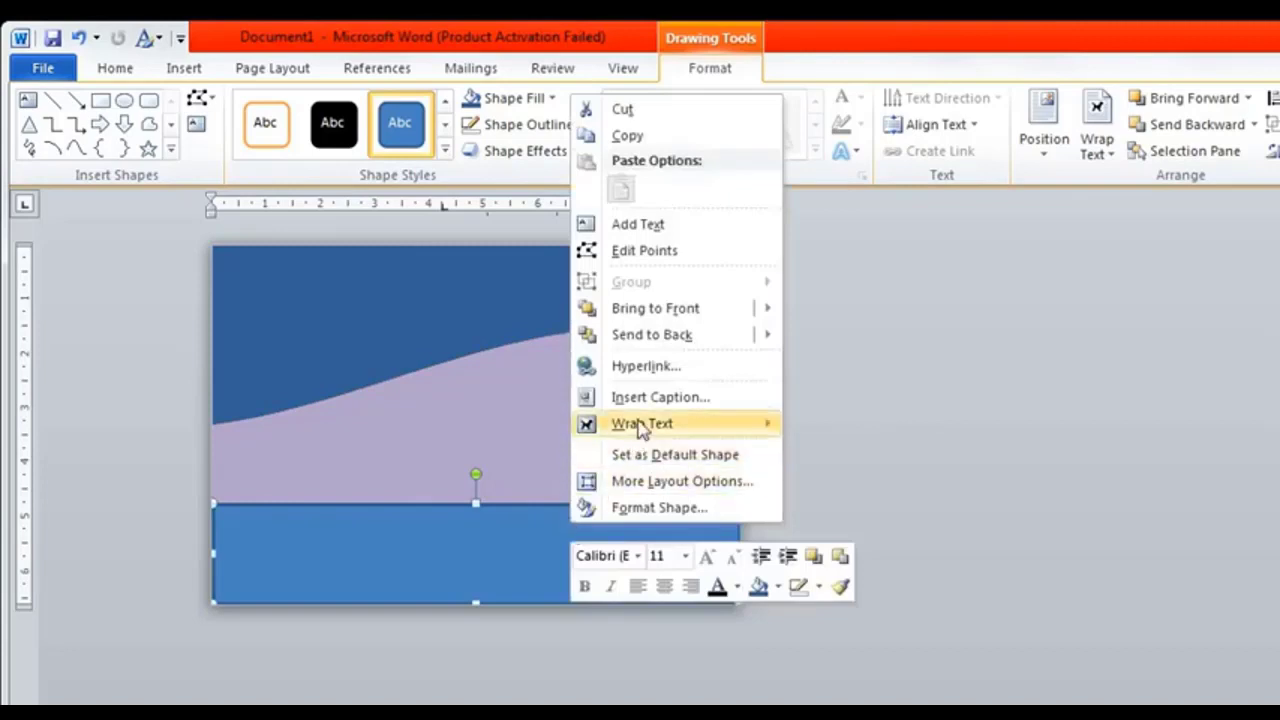
- Raise the lower band's top corners and bend its top edge into a wave matching the upper one
left_click(686, 251)
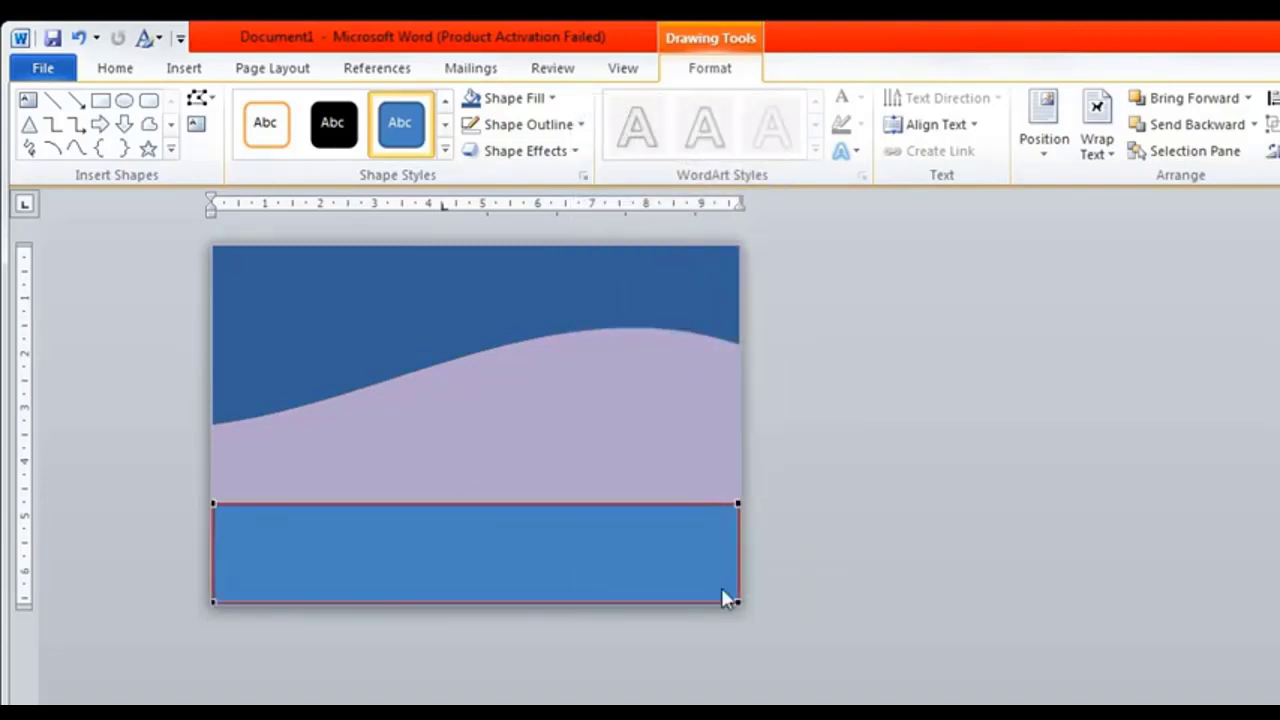
left_click_drag(727, 598, 415, 678)
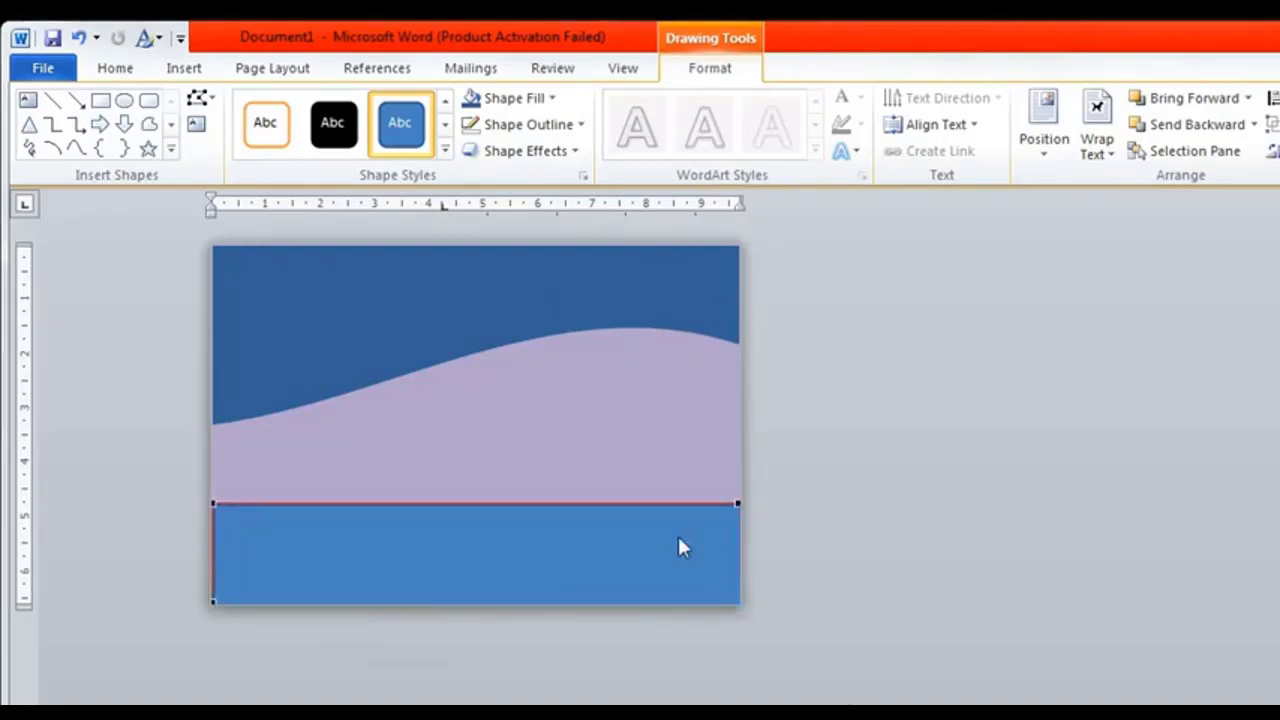
left_click(737, 505)
left_click_drag(737, 505, 737, 353)
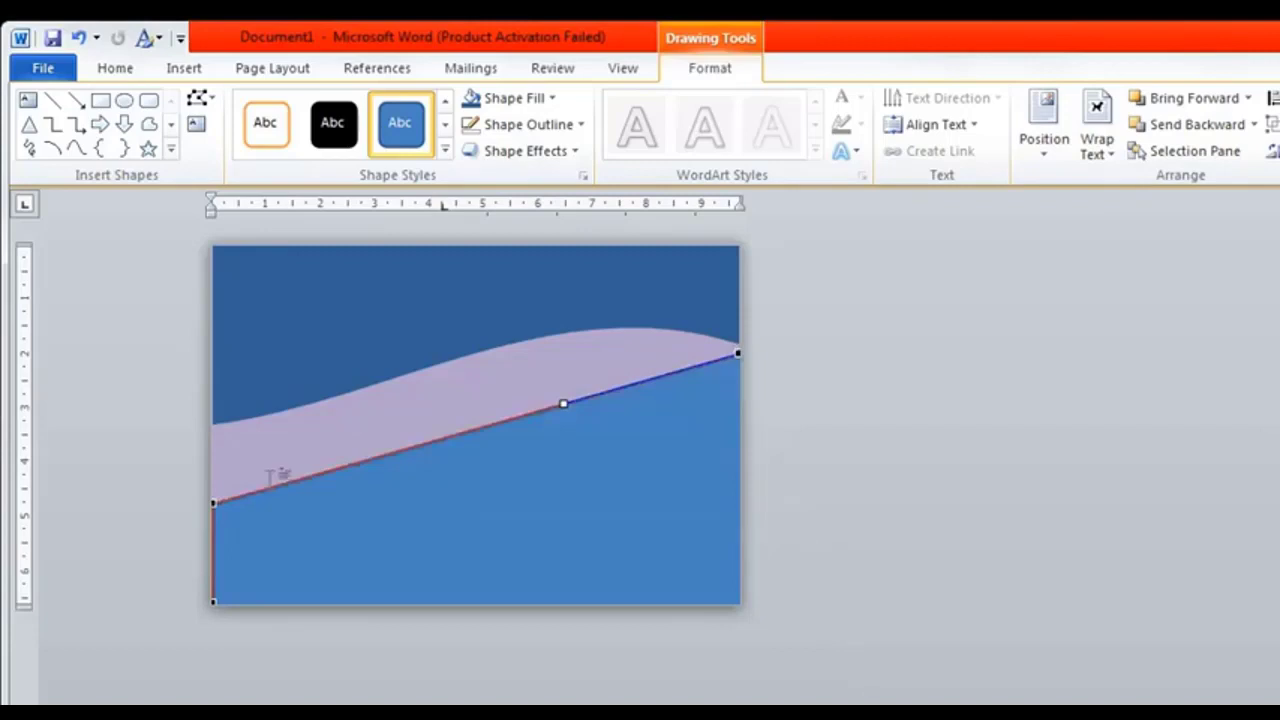
left_click_drag(213, 503, 213, 425)
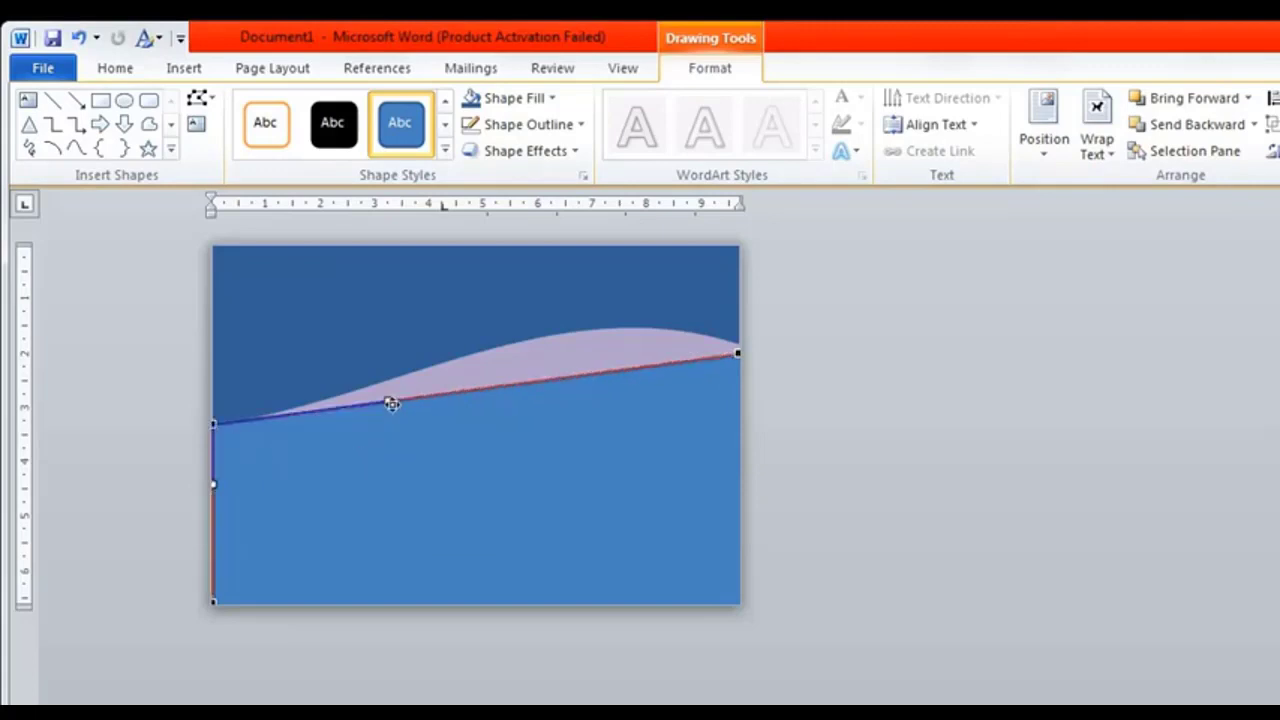
mouse_move(389, 397)
left_mouse_down()
mouse_move(527, 380)
mouse_move(524, 347)
mouse_move(519, 381)
mouse_move(532, 378)
left_mouse_up()
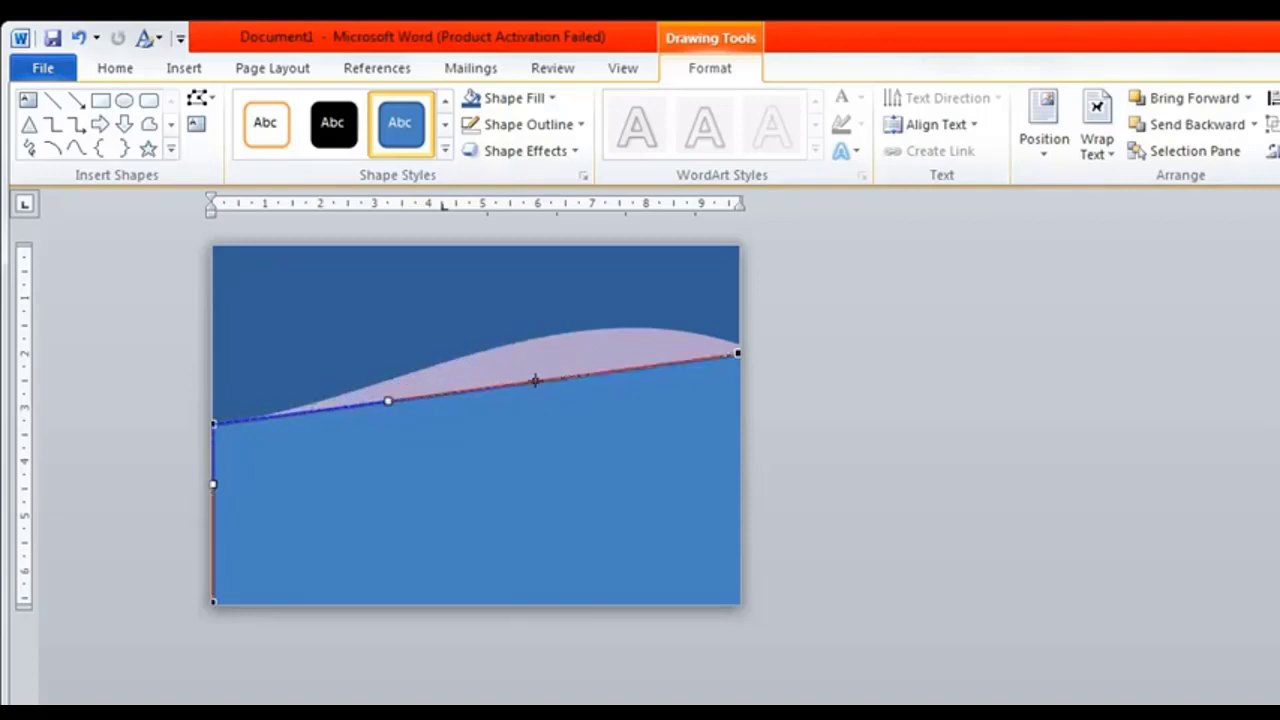
left_click(739, 349)
left_click_drag(565, 380, 560, 332)
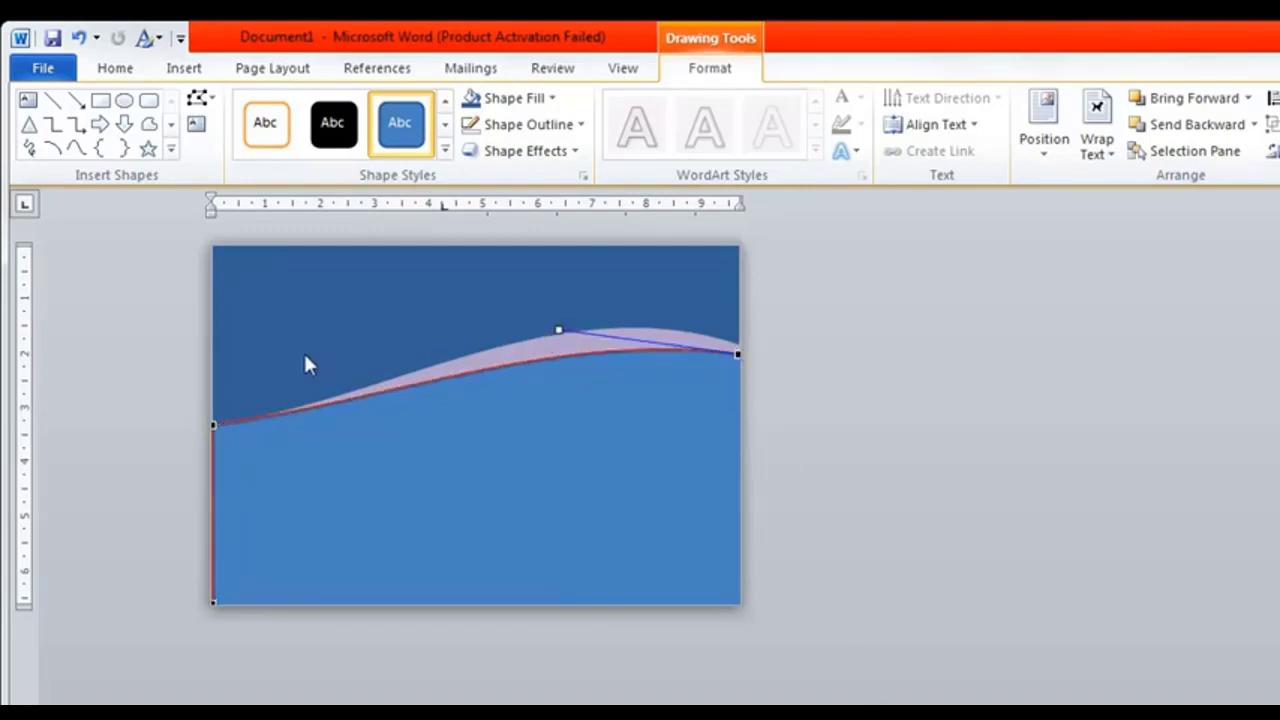
left_click(216, 424)
left_click_drag(216, 425, 216, 435)
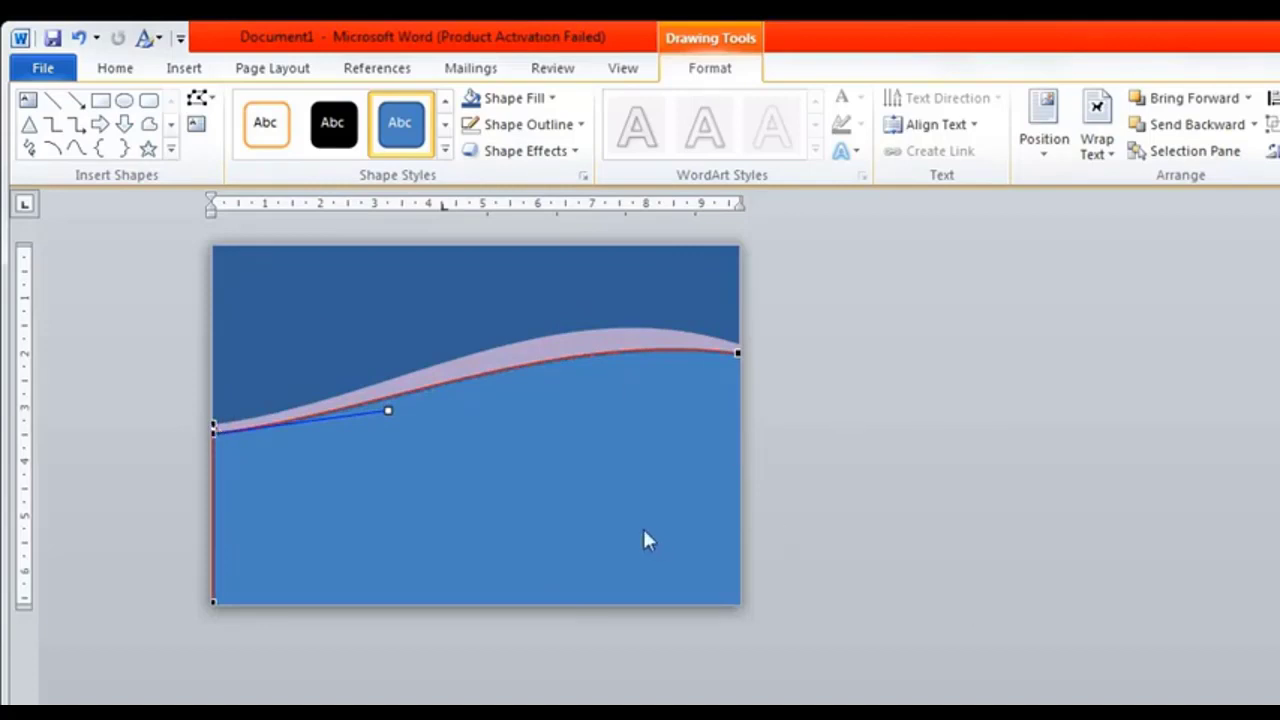
left_click(559, 498)
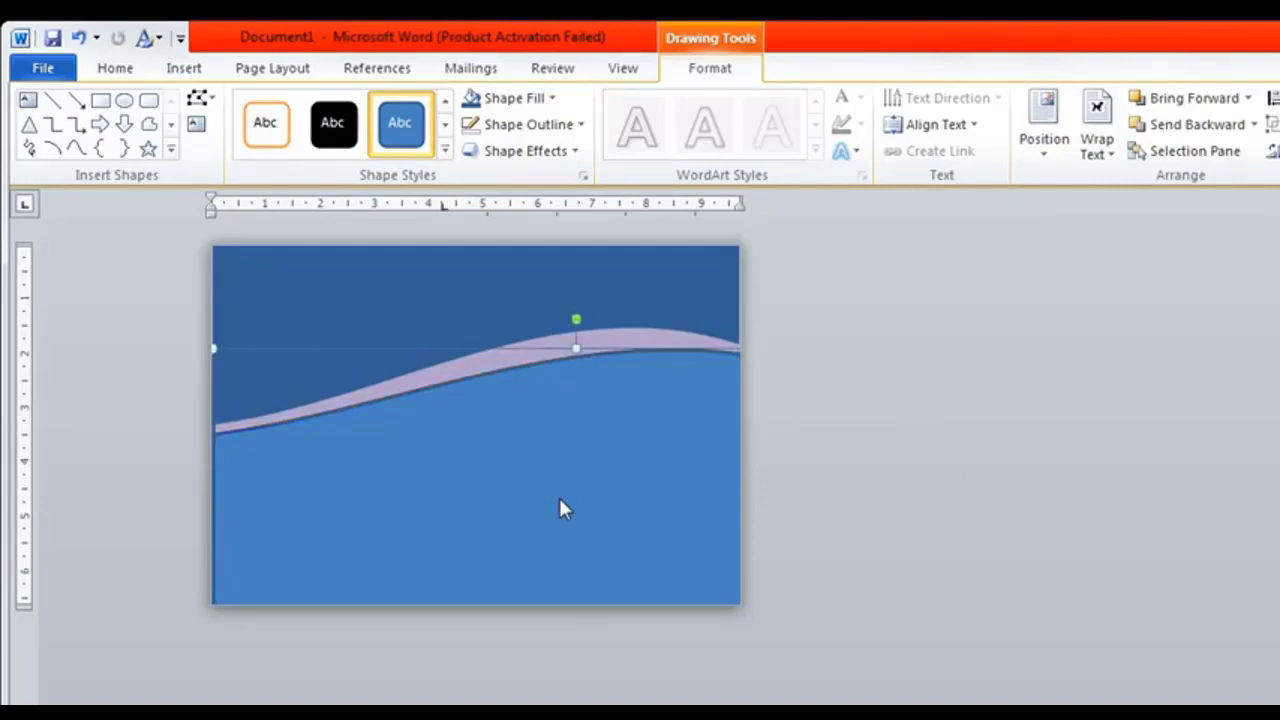
left_click(550, 99)
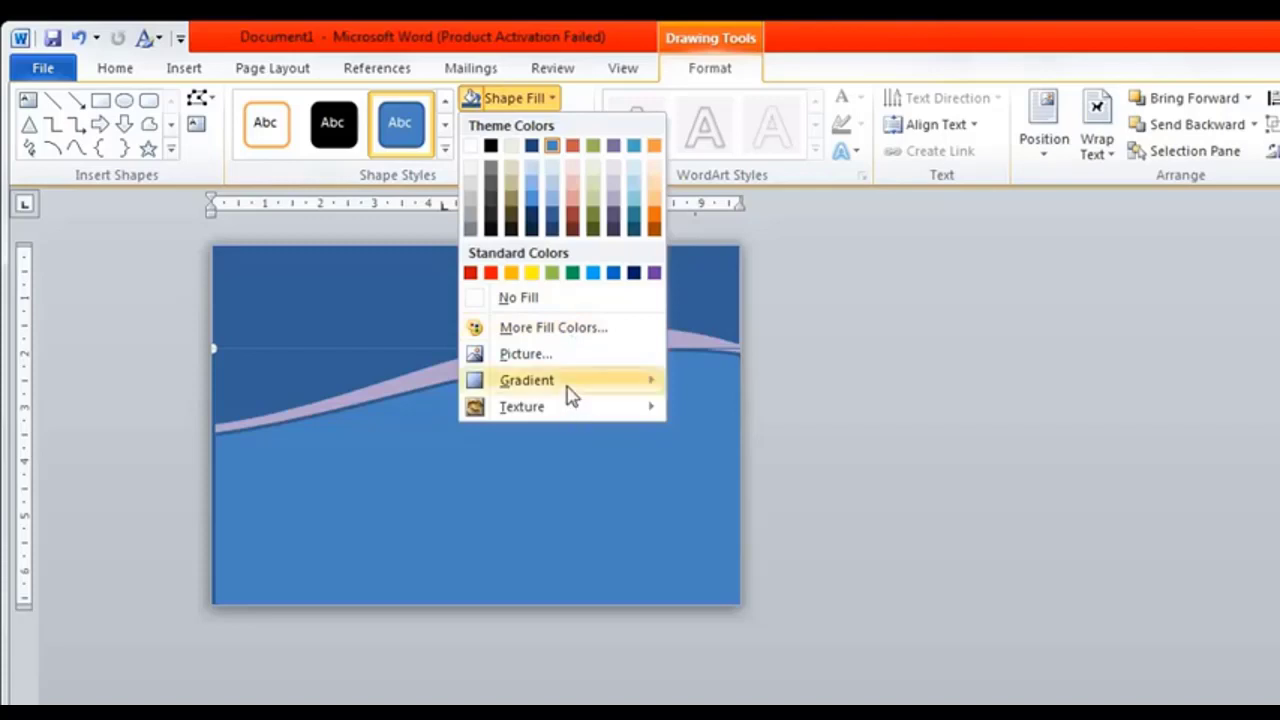
mouse_move(570, 393)
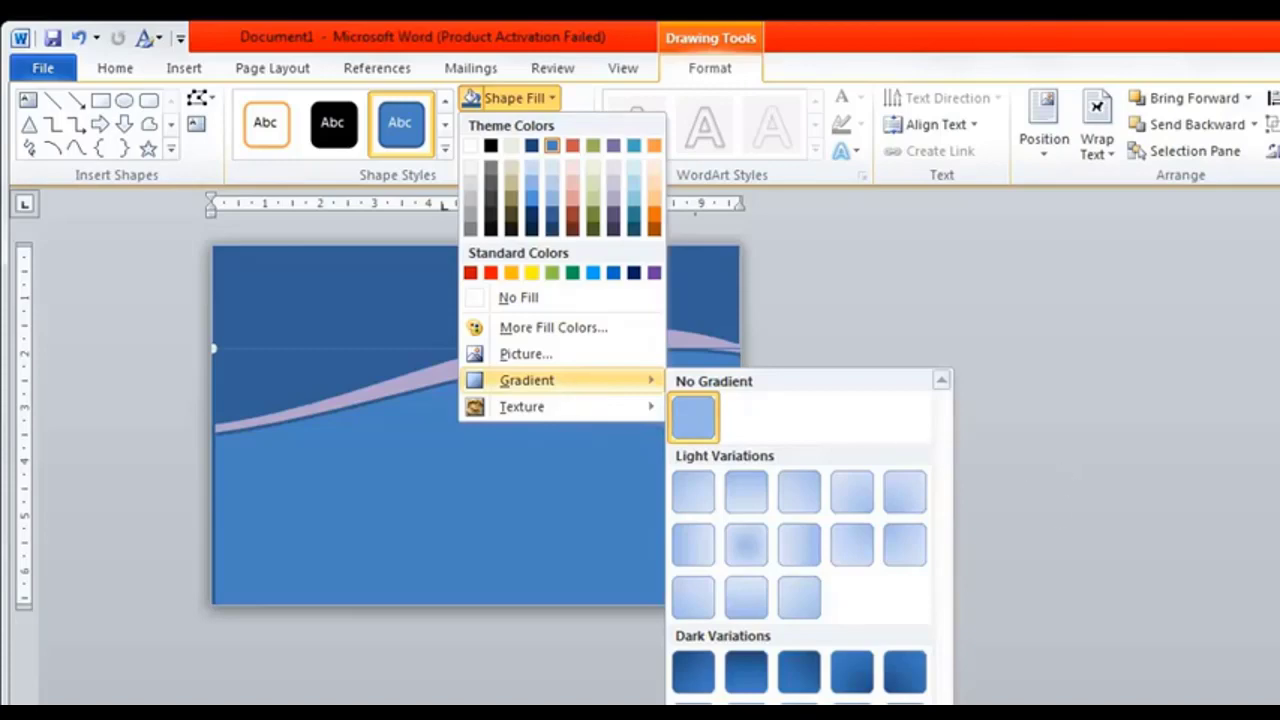
key("Escape")
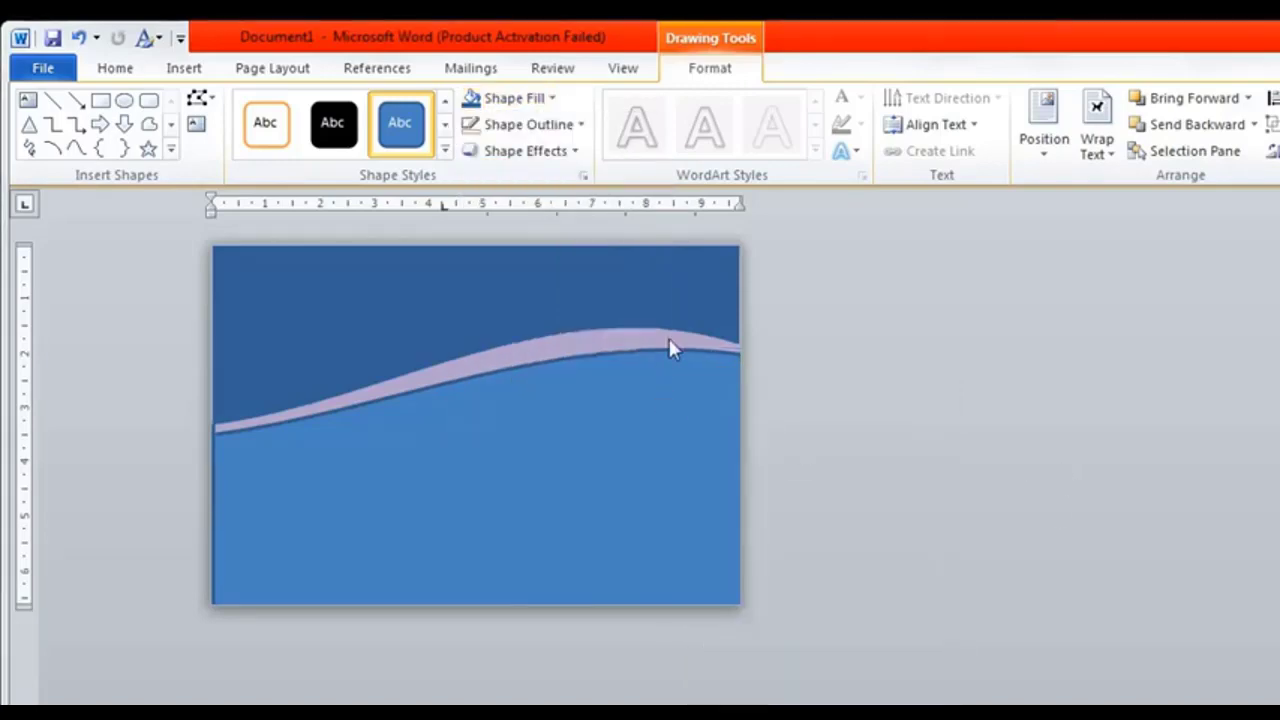
left_click(727, 374)
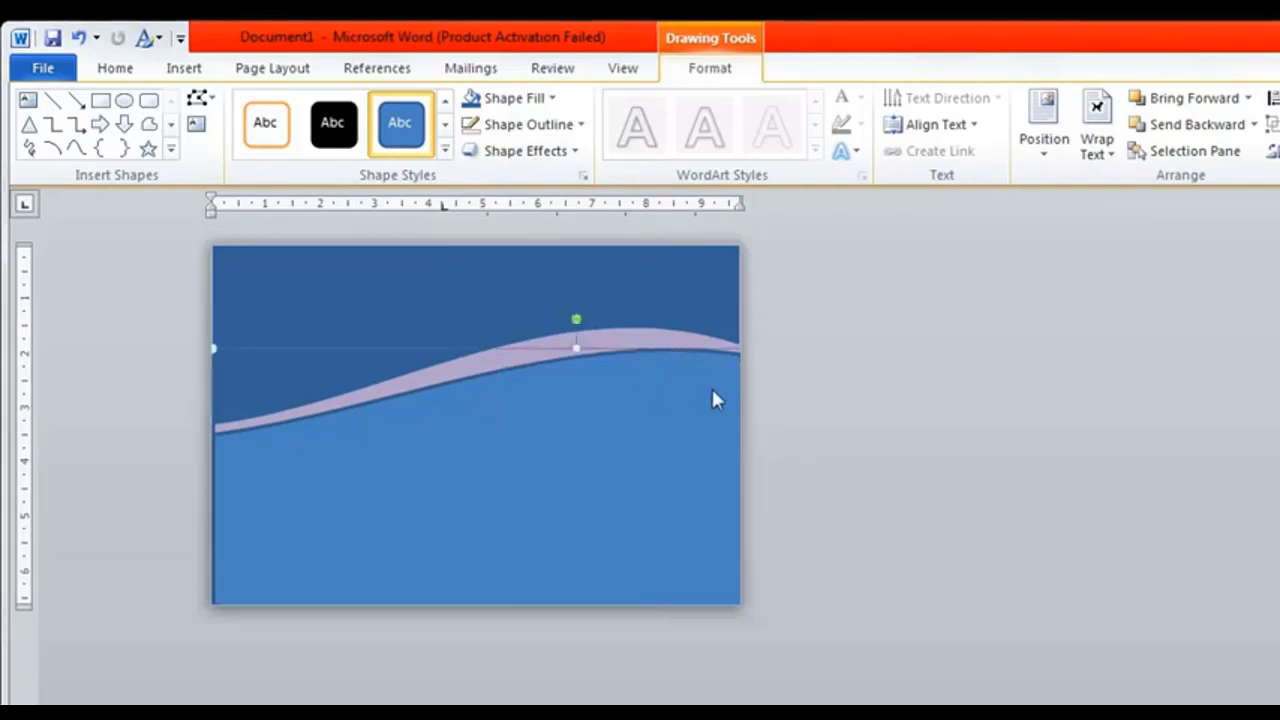
- Nudge the lower wave's right and left end points slightly down with Edit Points
right_click(721, 388)
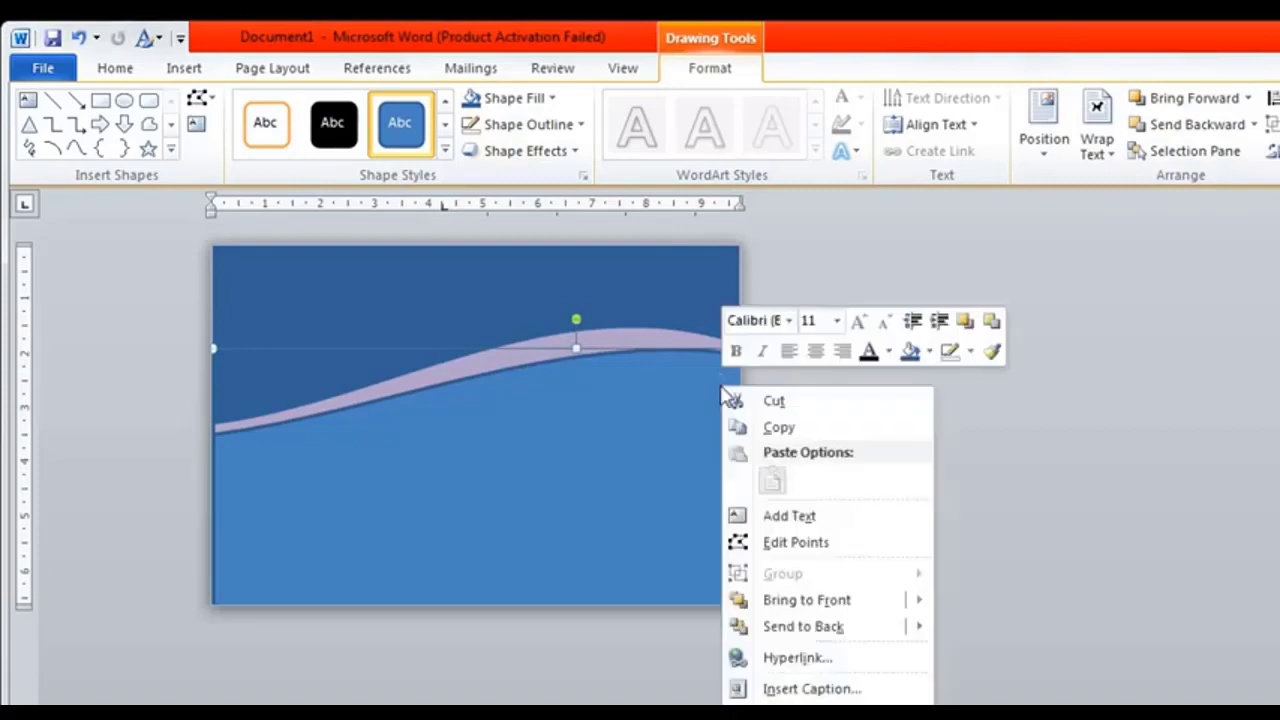
left_click(797, 543)
left_click(736, 356)
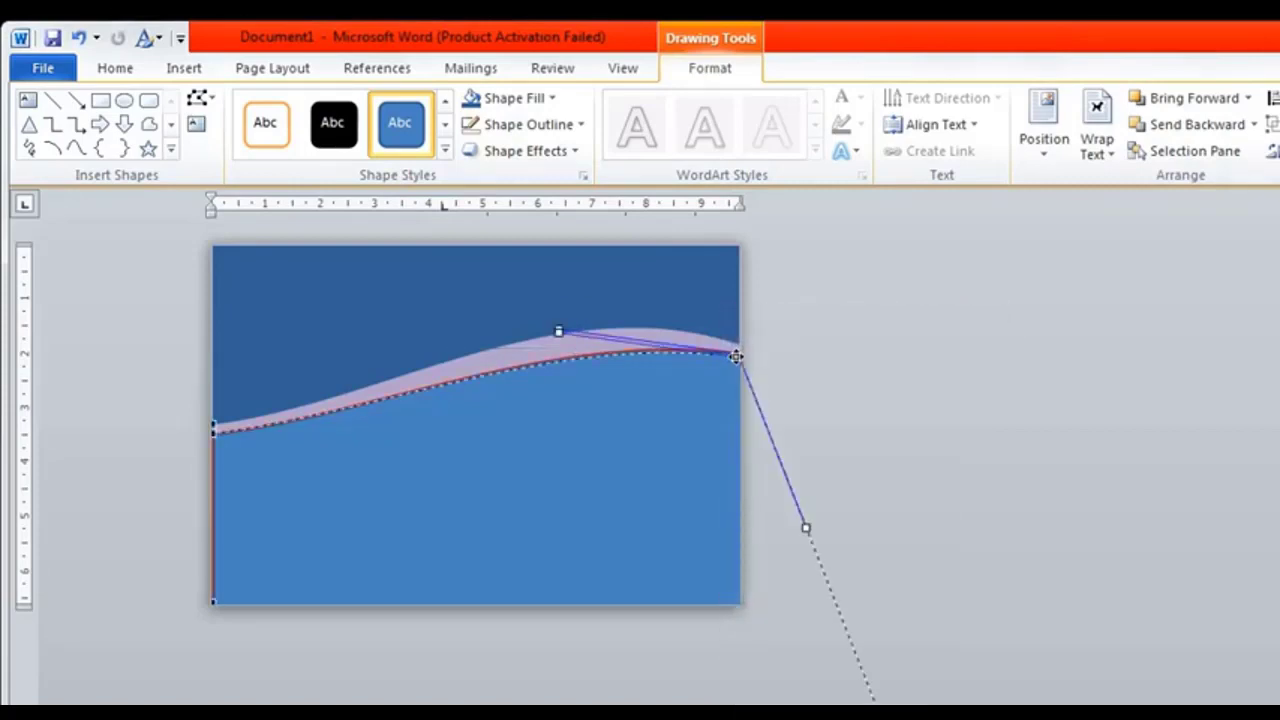
left_click_drag(736, 356, 737, 360)
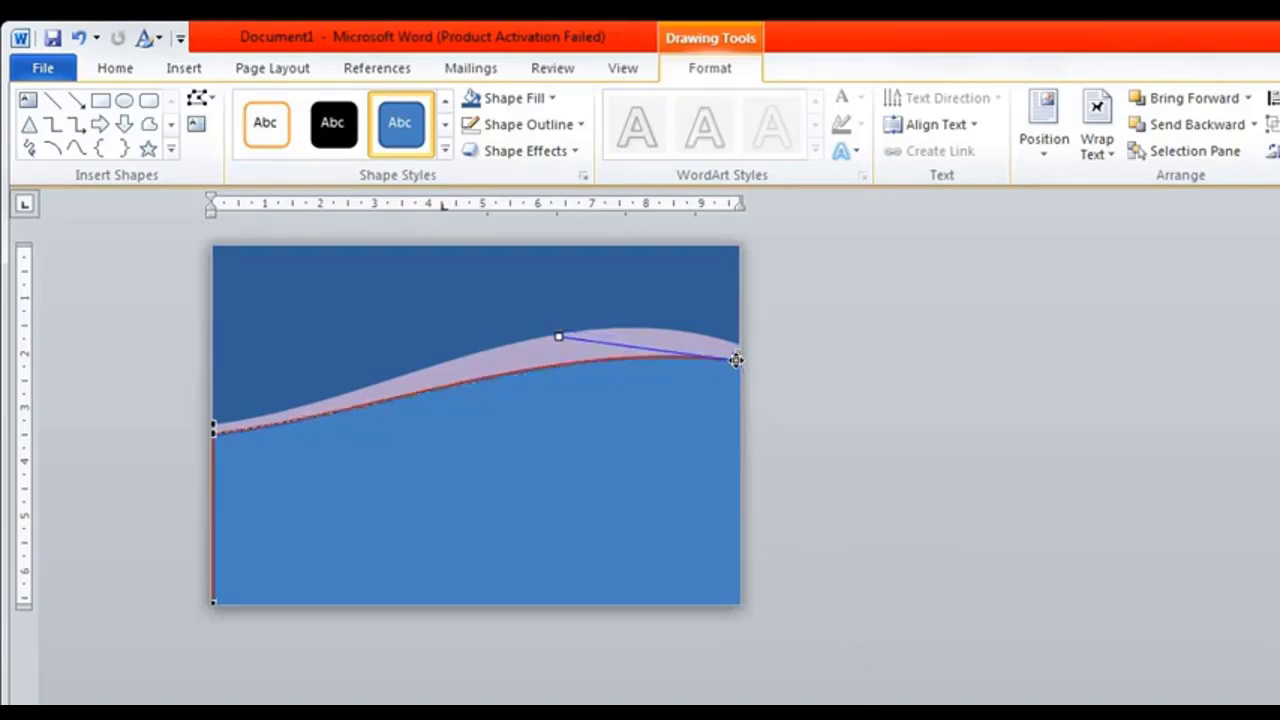
left_click(214, 430)
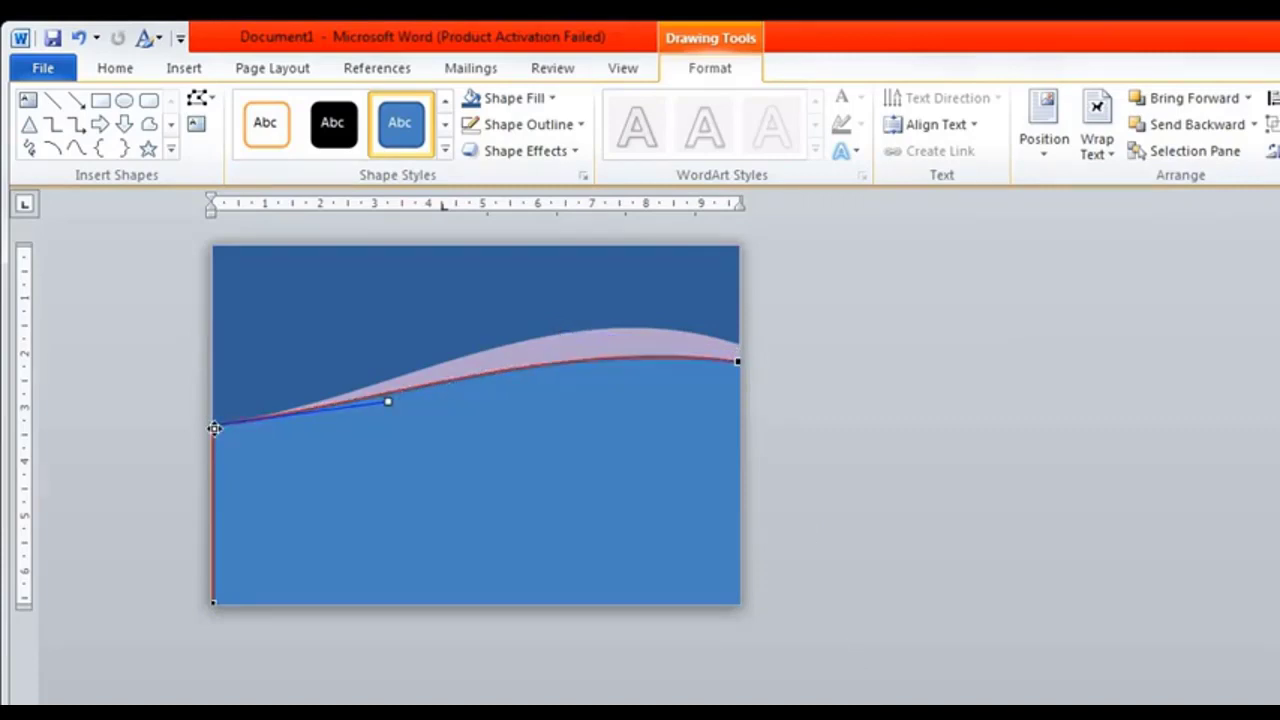
left_click_drag(214, 428, 215, 434)
left_click_drag(212, 424, 212, 430)
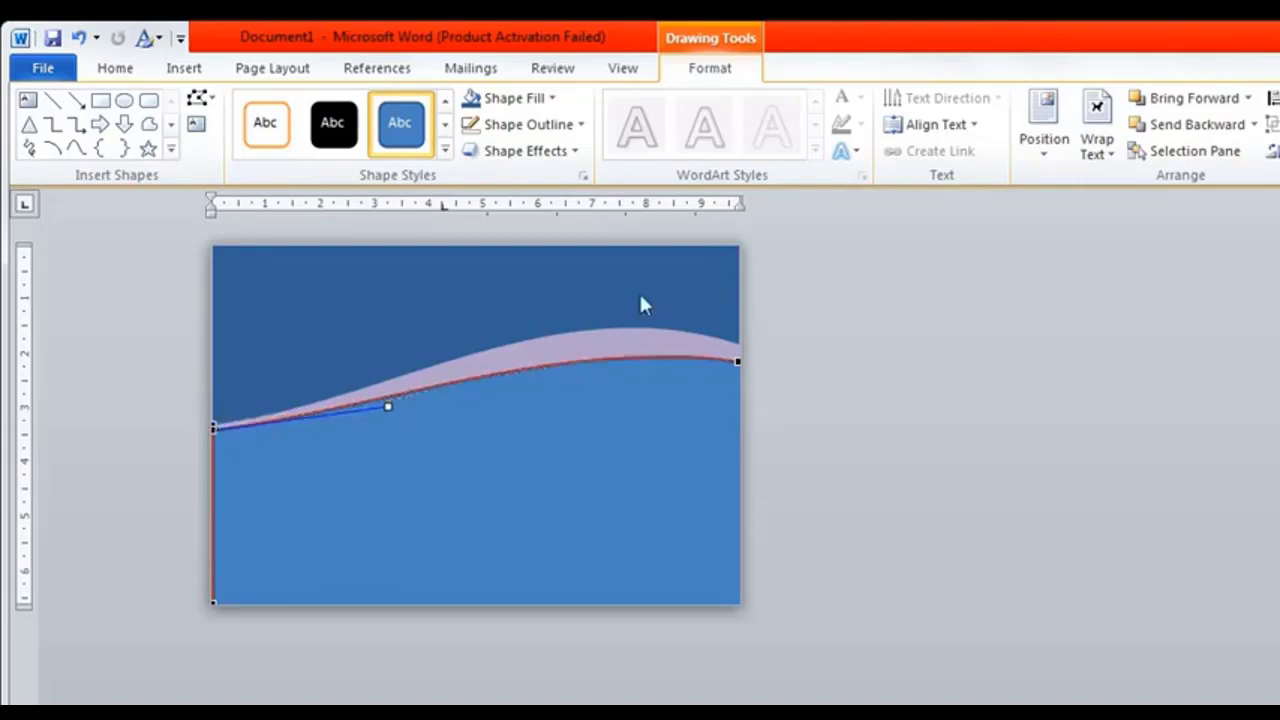
left_click(588, 466)
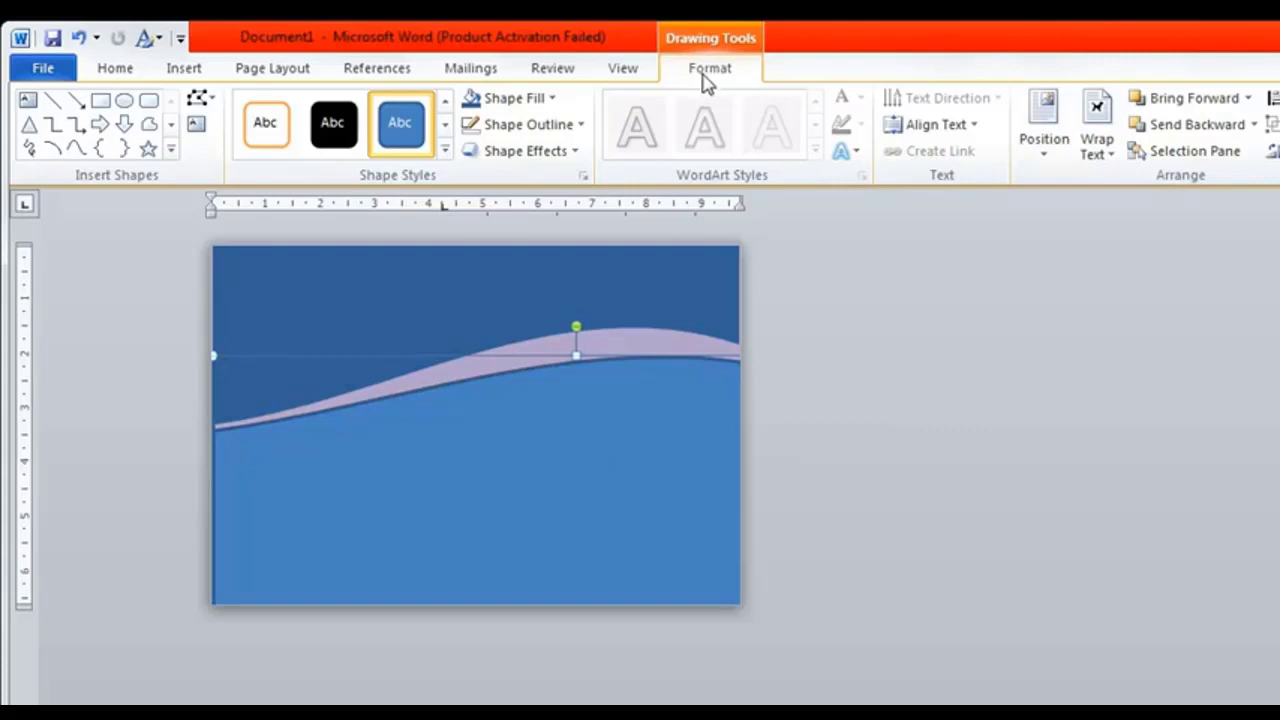
- Open the Format Shape dialog for the lower wave from its right-click menu
right_click(649, 487)
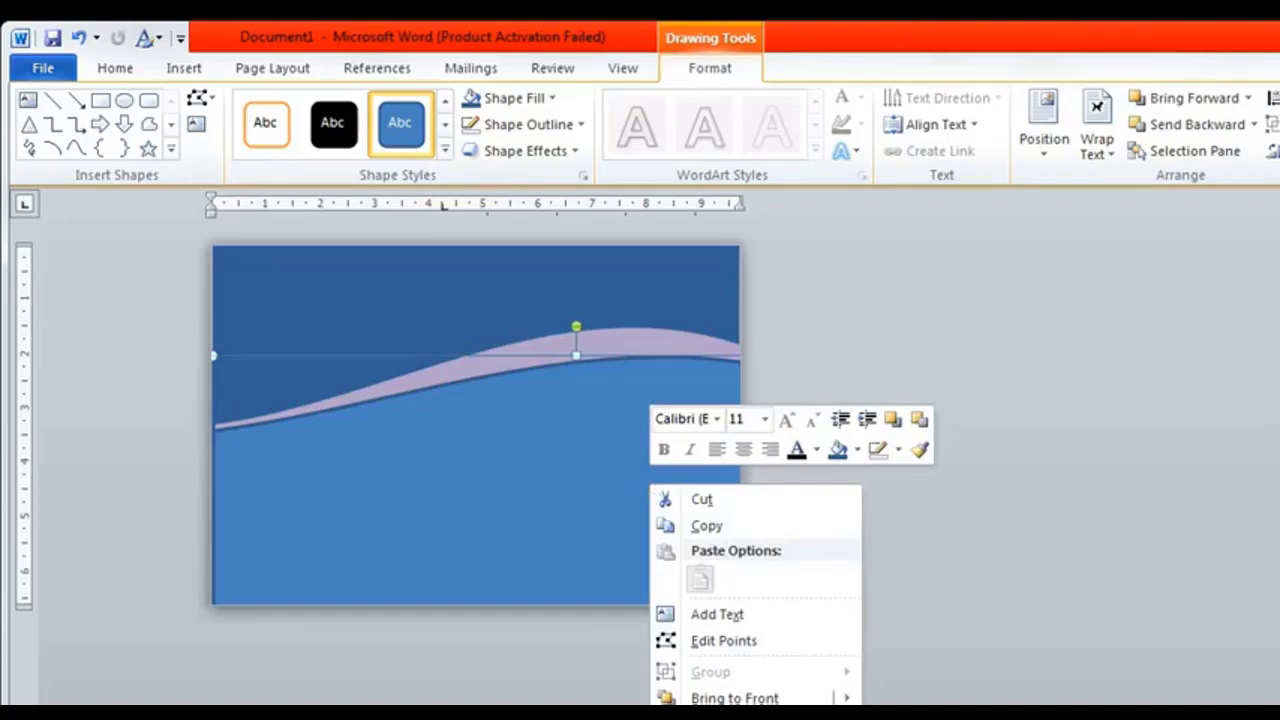
key("Escape")
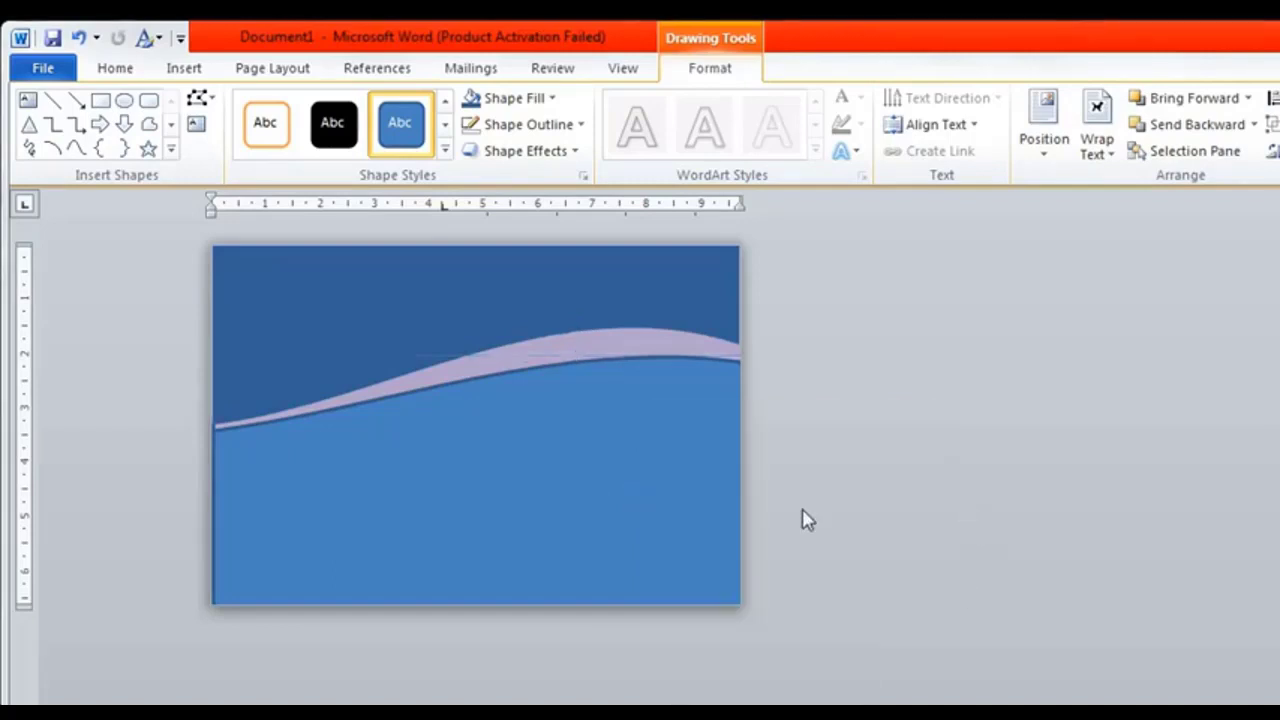
left_click(662, 493)
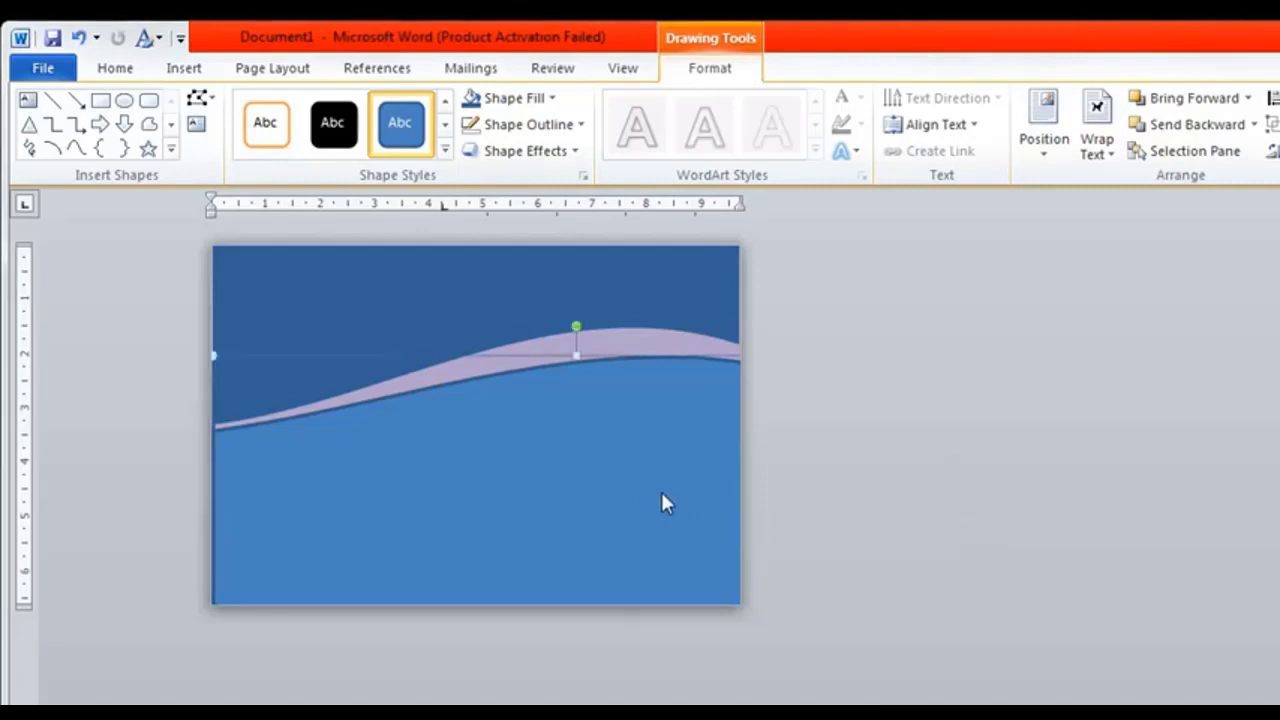
right_click(662, 493)
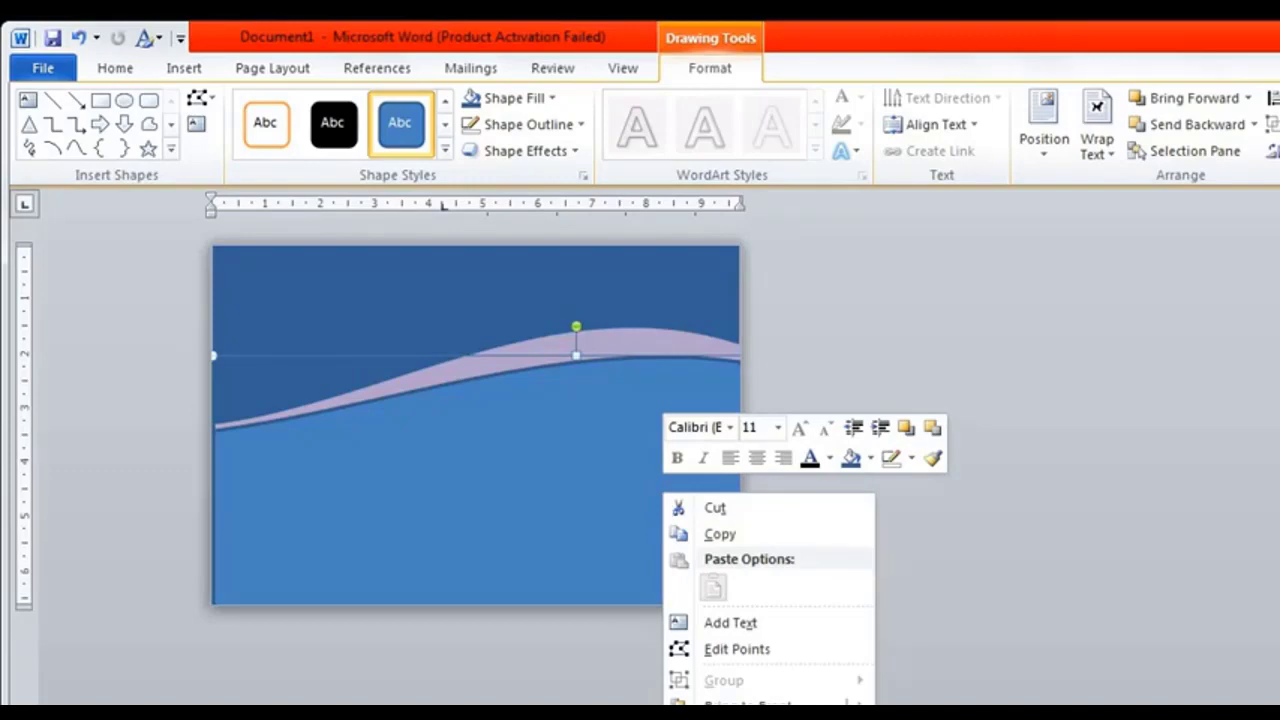
left_click(740, 704)
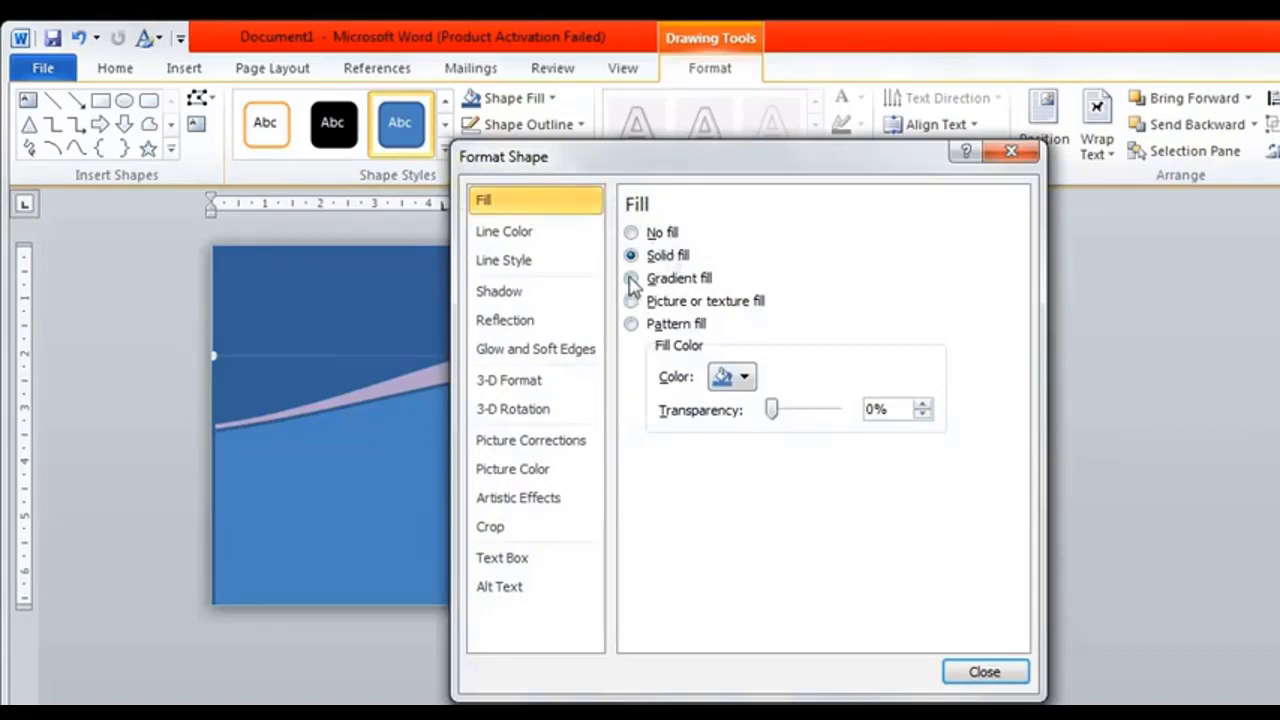
- Switch the lower wave to Gradient fill and make its first gradient stop orange
left_click(632, 280)
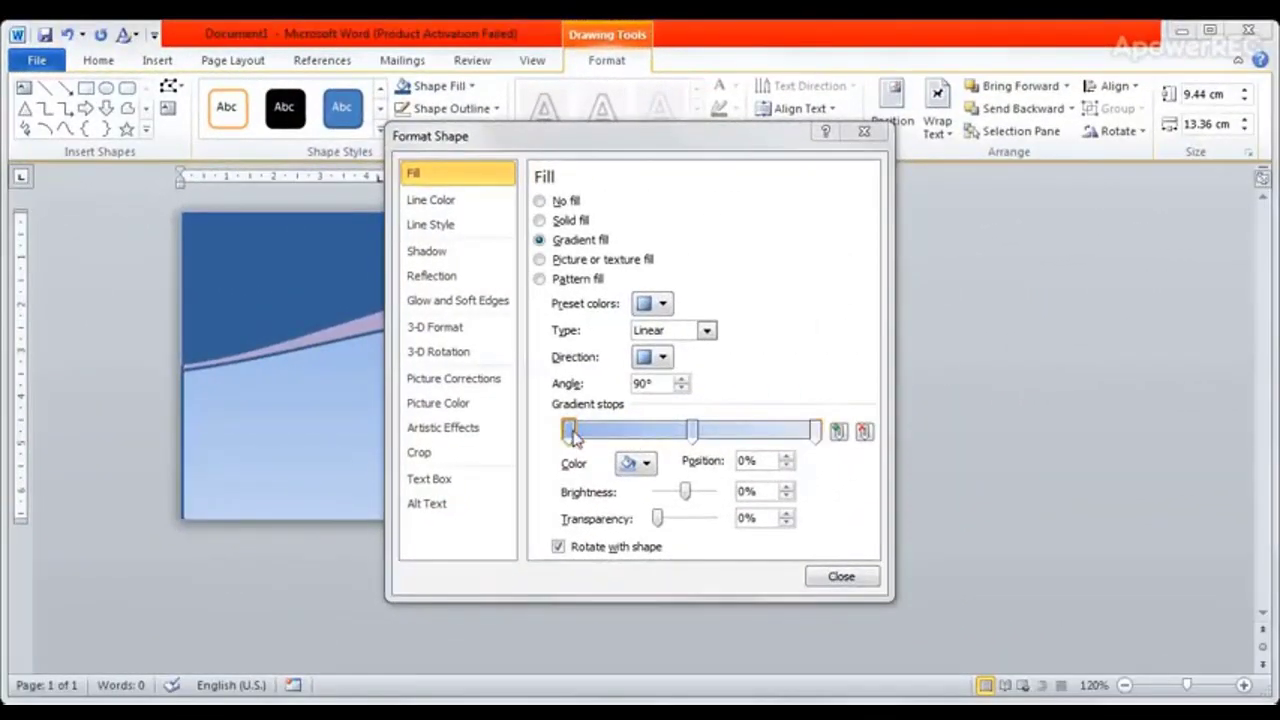
left_click(646, 464)
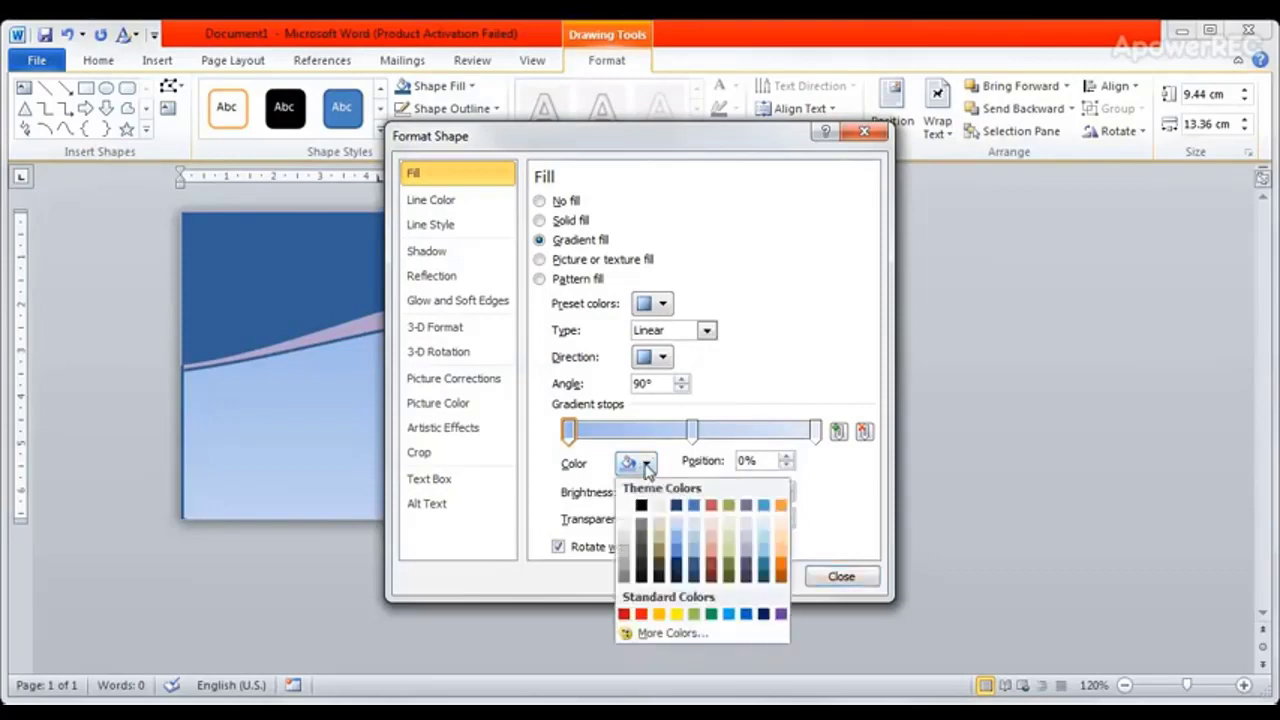
left_click(712, 568)
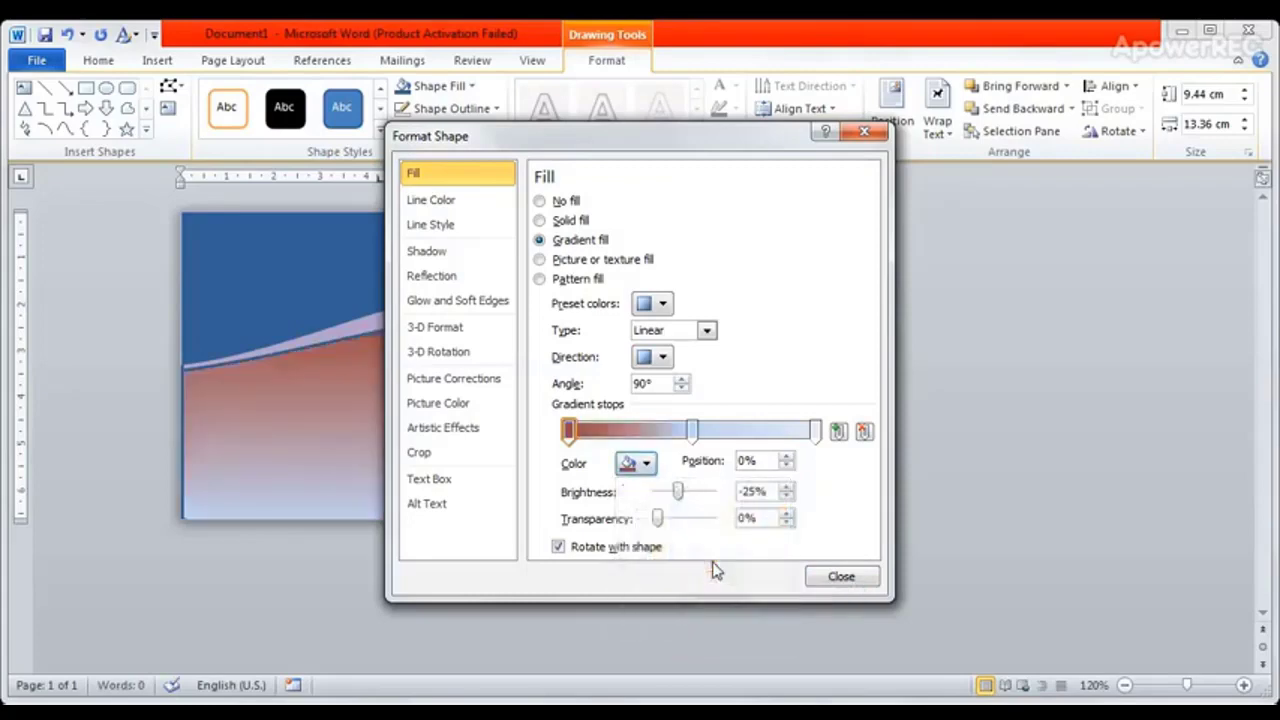
left_click(646, 464)
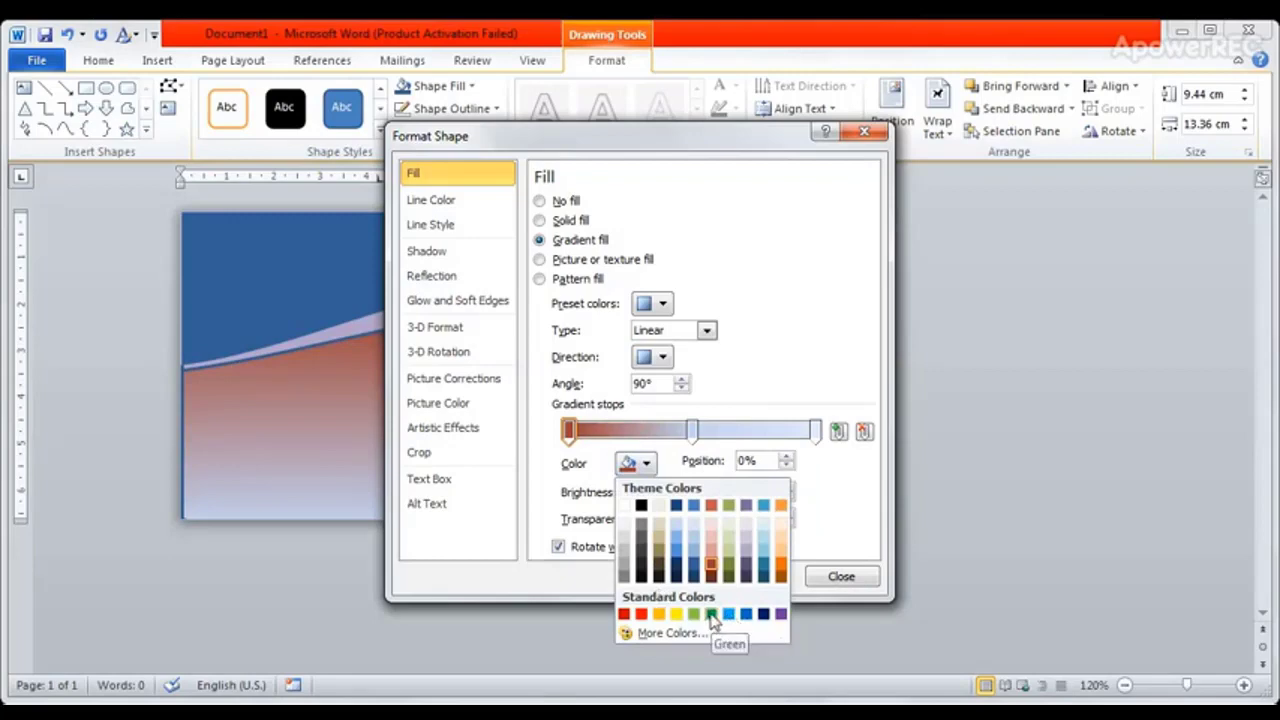
left_click(764, 614)
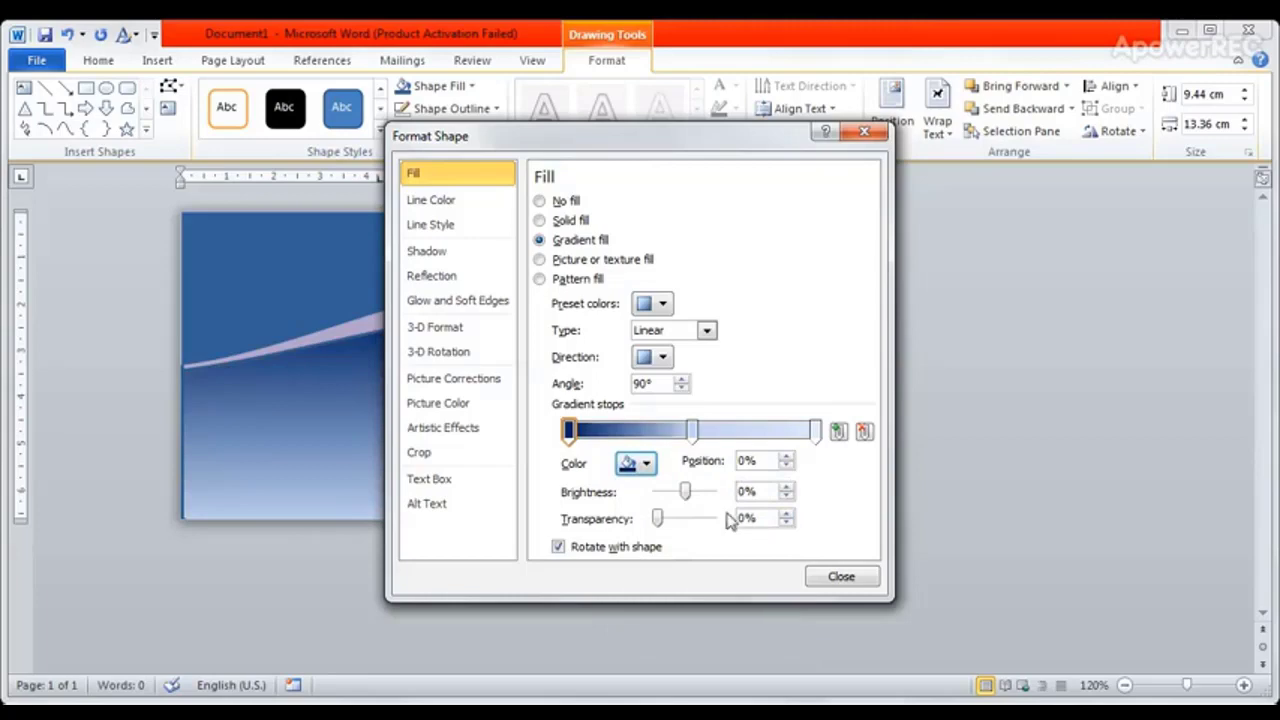
left_click(647, 464)
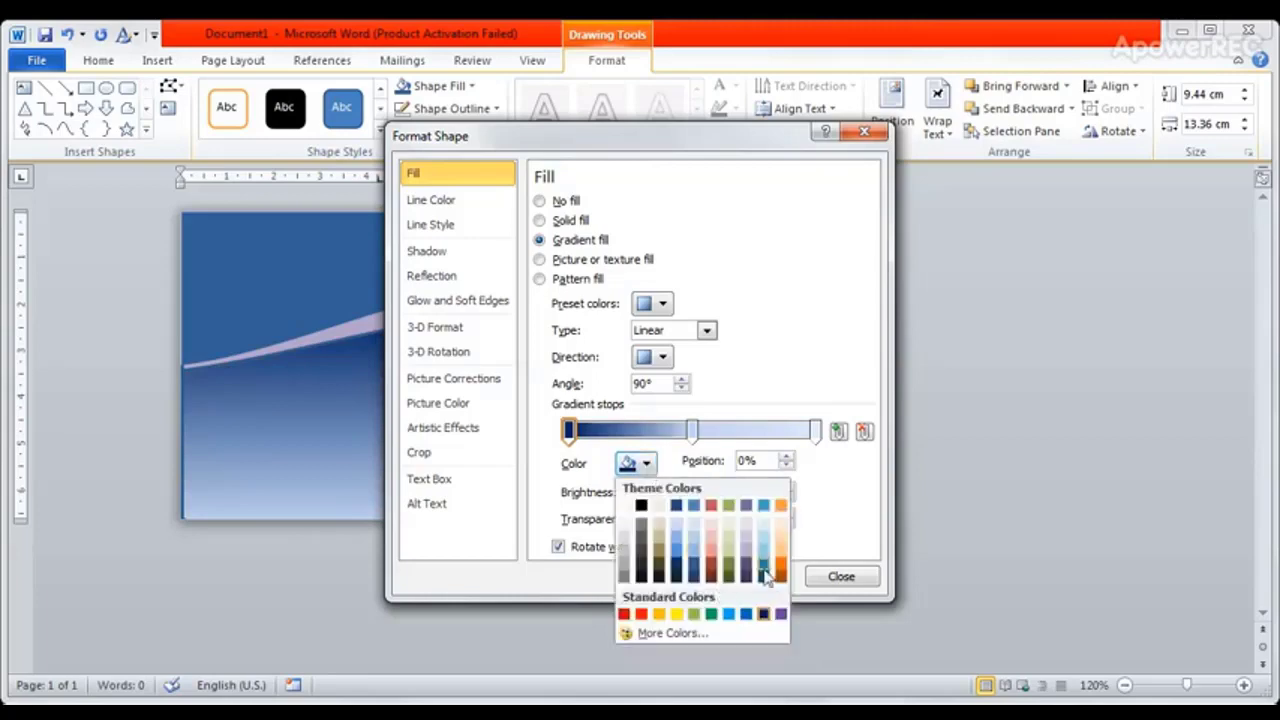
left_click(781, 569)
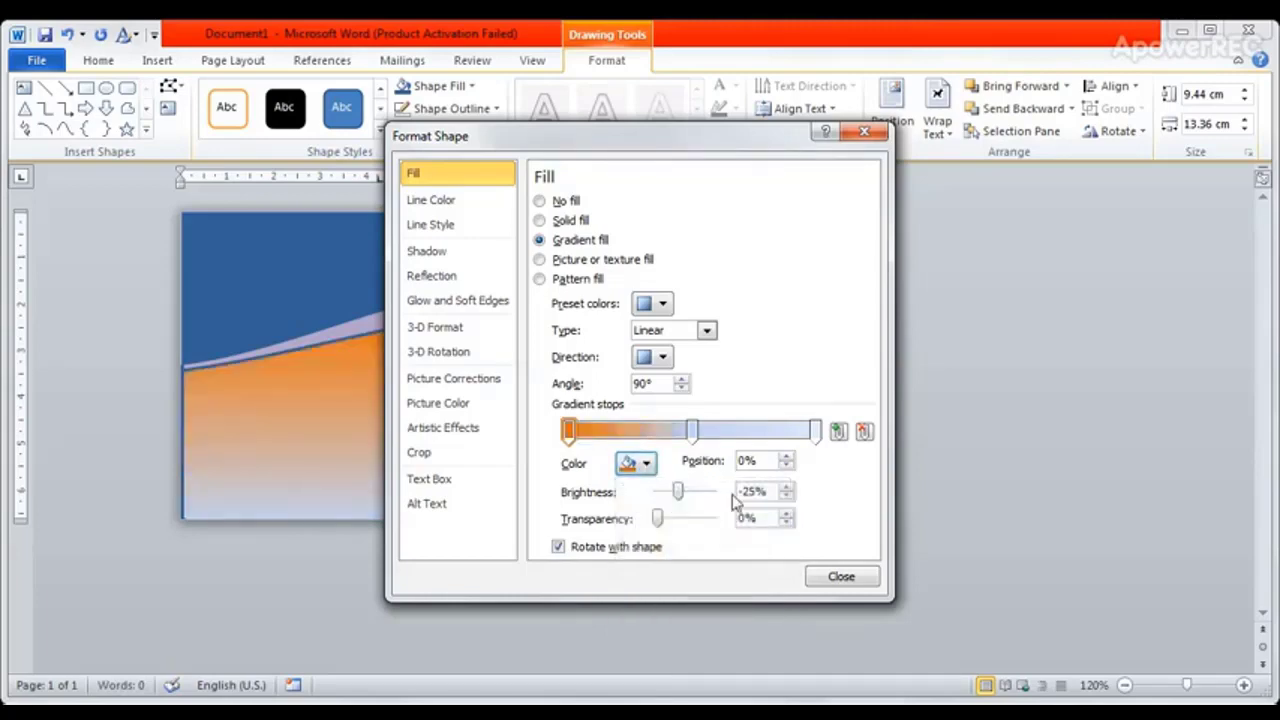
left_click(693, 431)
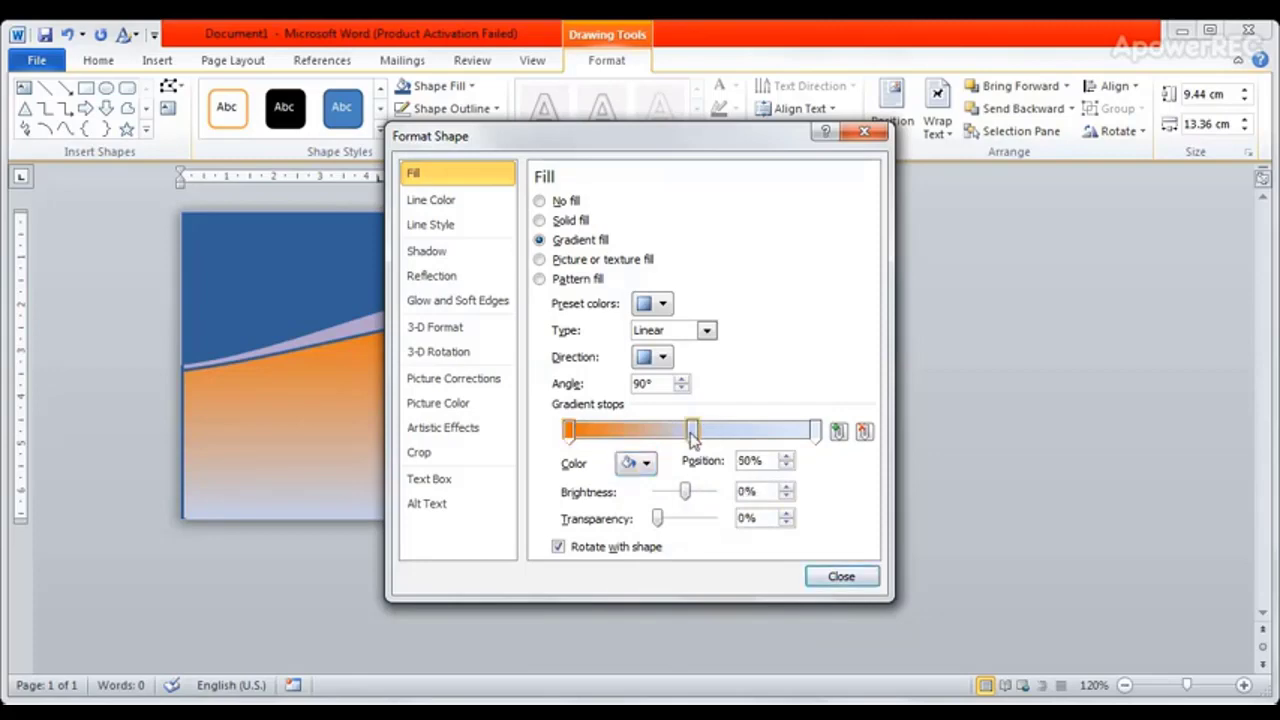
- Make the middle gradient stop red and the last stop orange, tilting the angle to 110°
left_click(647, 463)
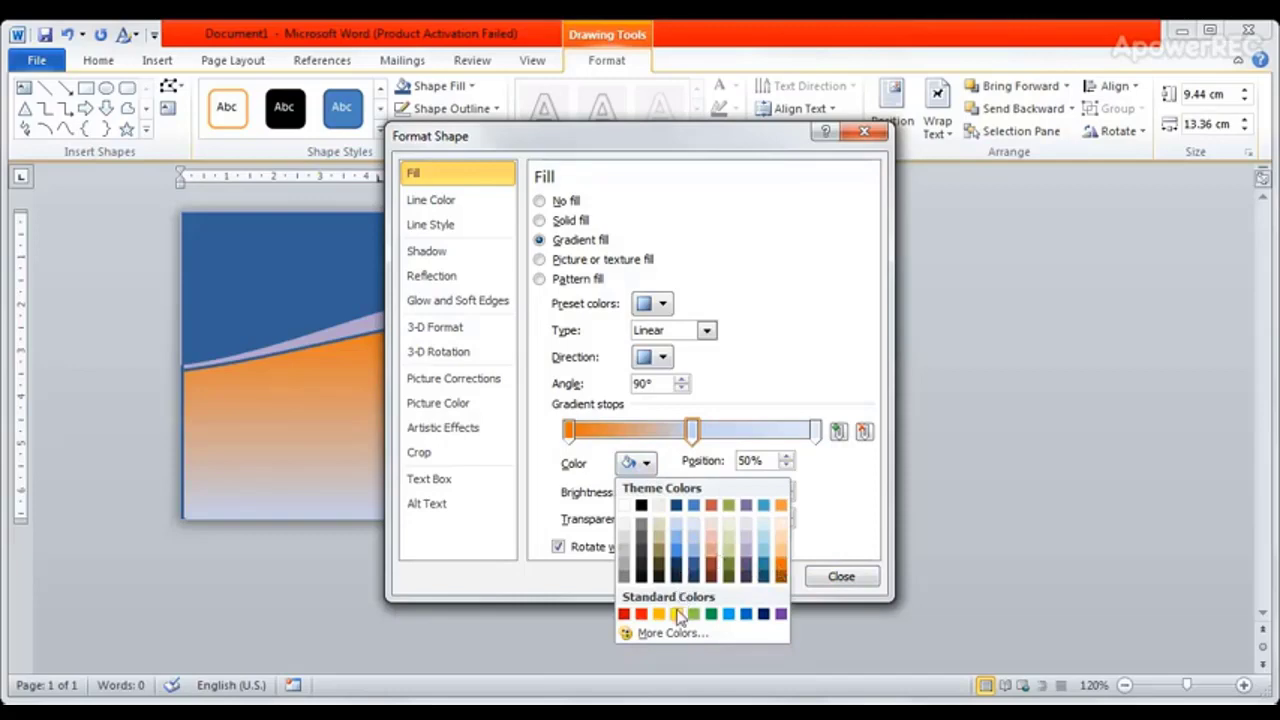
left_click(642, 614)
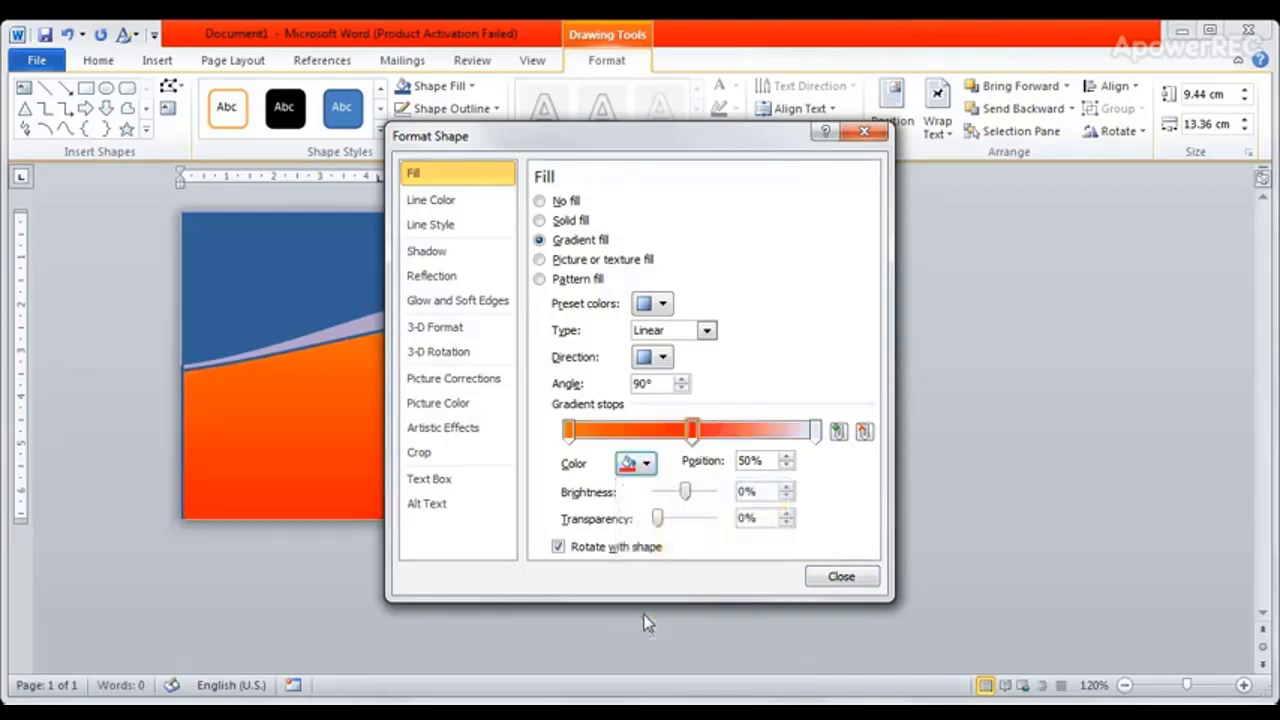
left_click(816, 431)
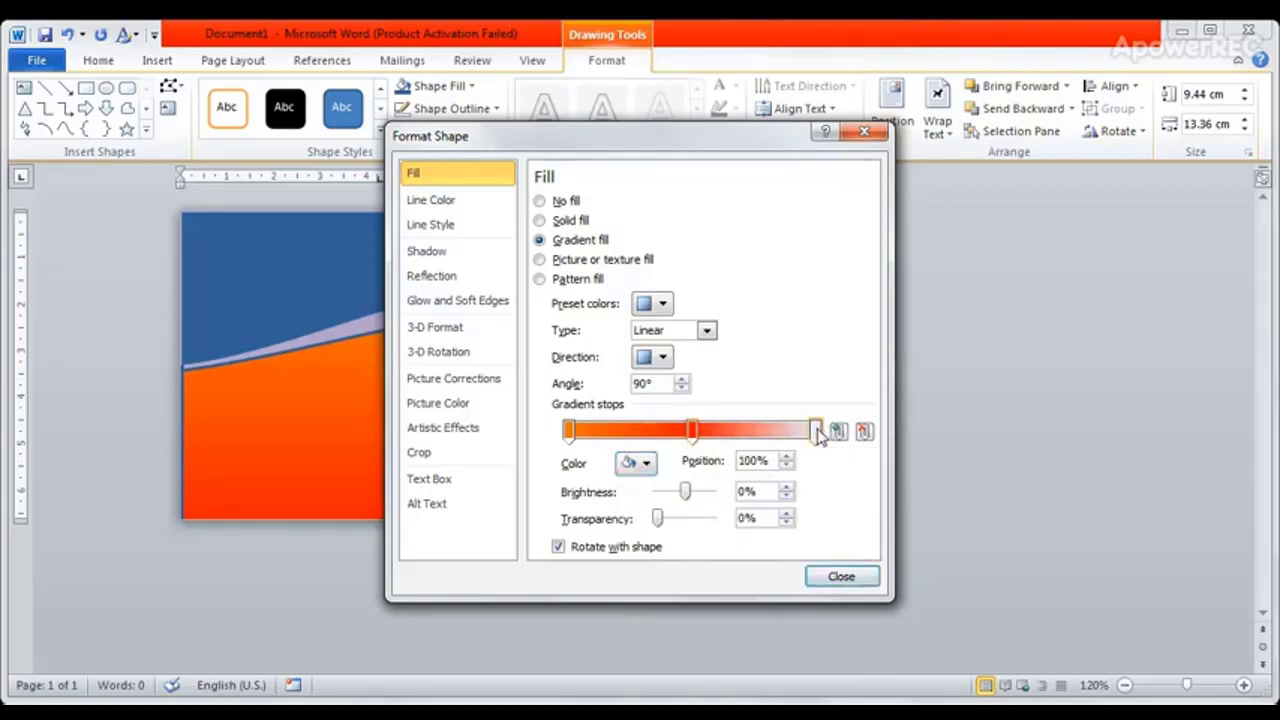
left_click(646, 465)
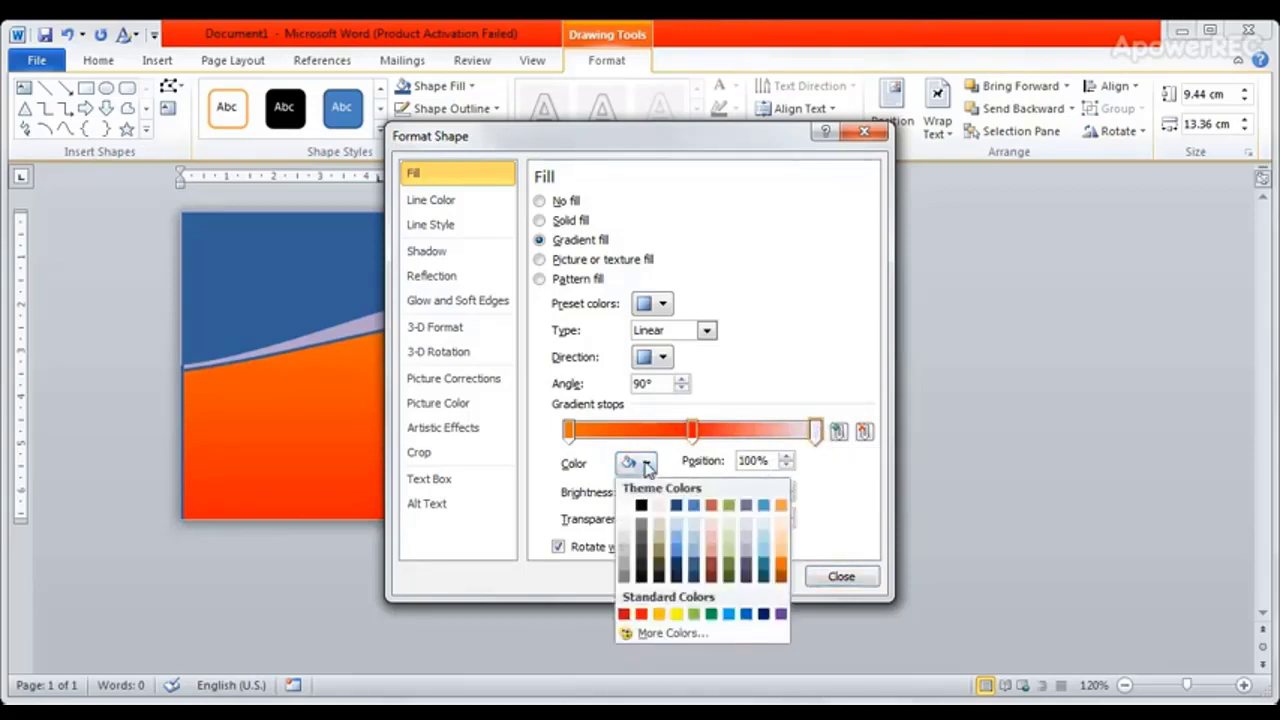
left_click(781, 508)
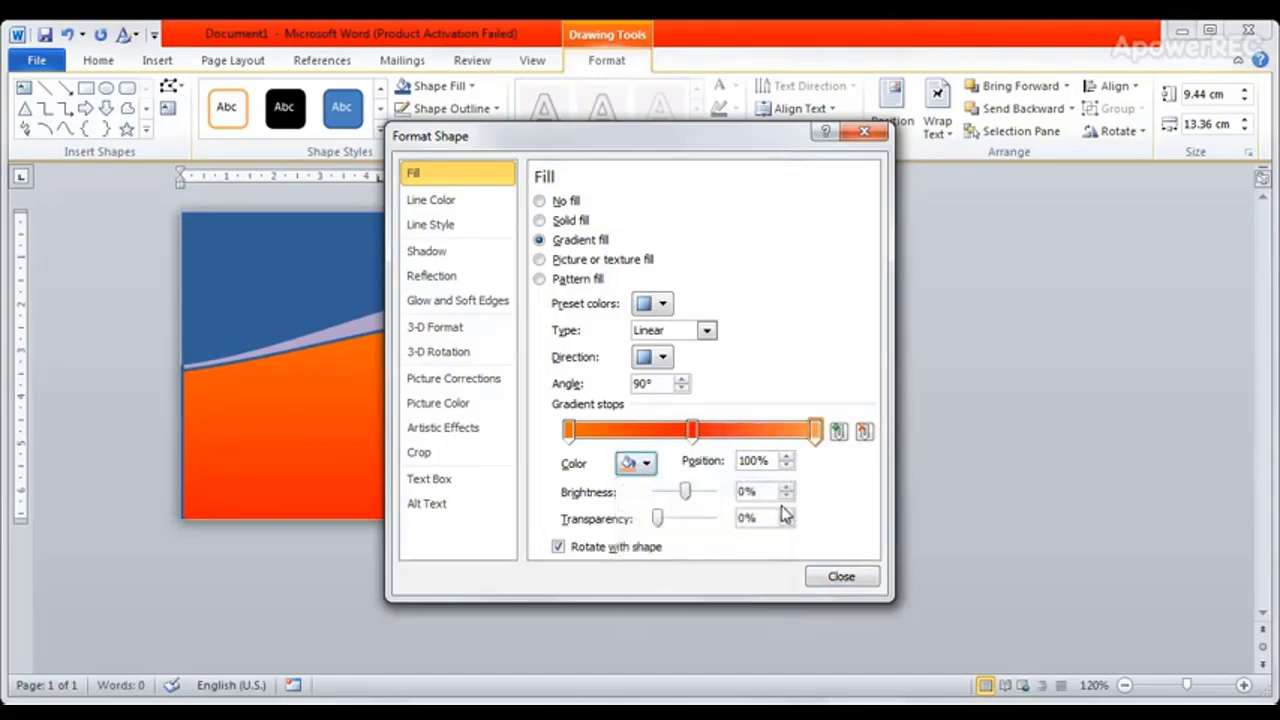
left_click(682, 380)
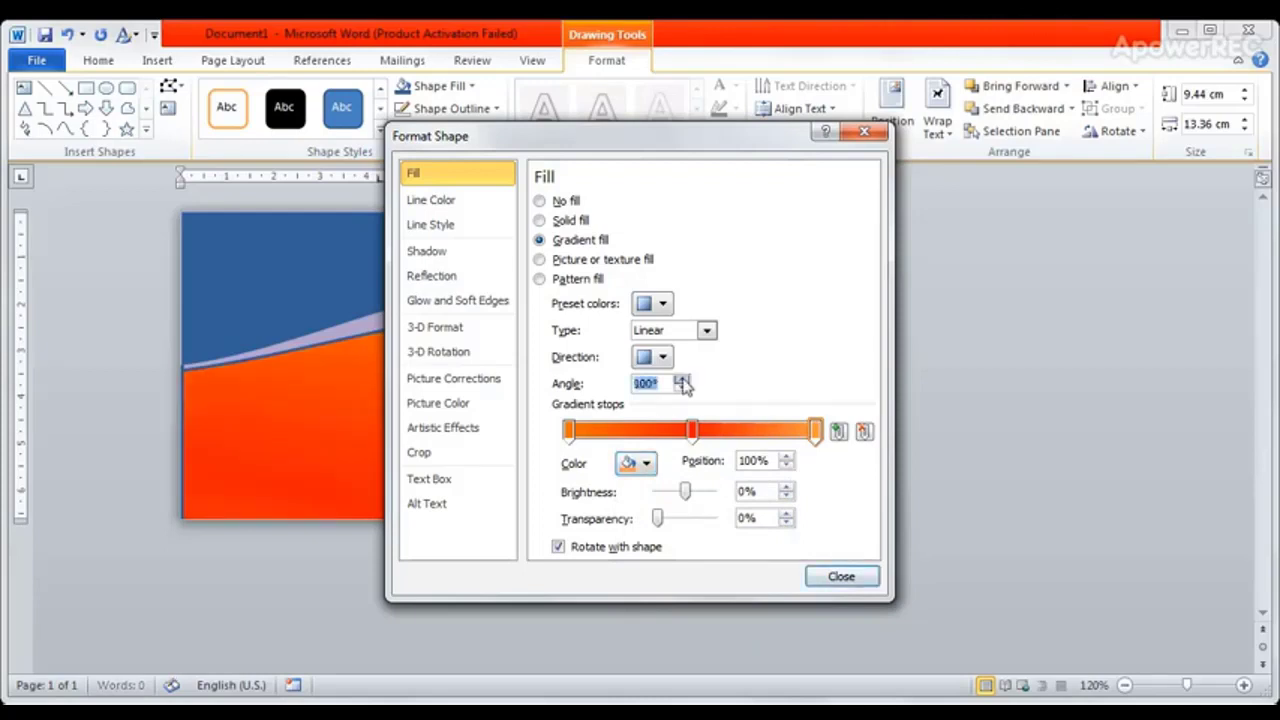
left_click(682, 380)
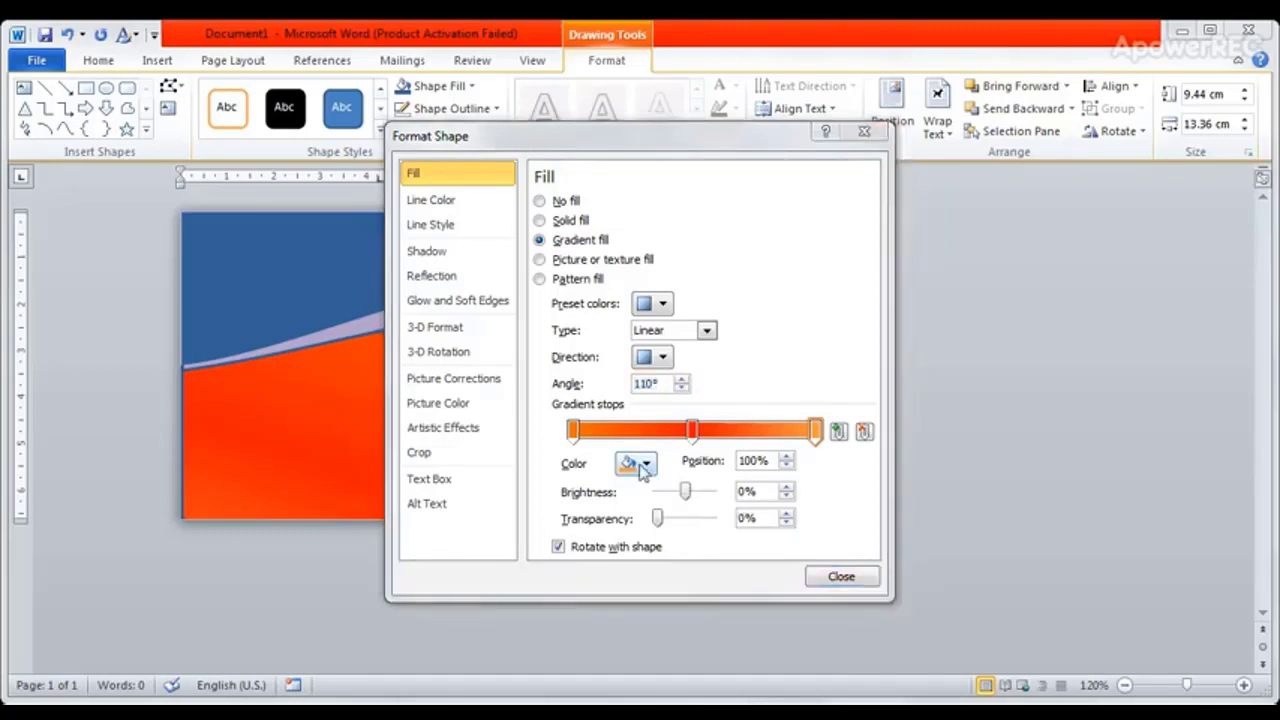
- Set the first stop to Orange, give the last stop a darker shade, and slide the red stop to 62%
left_click(574, 431)
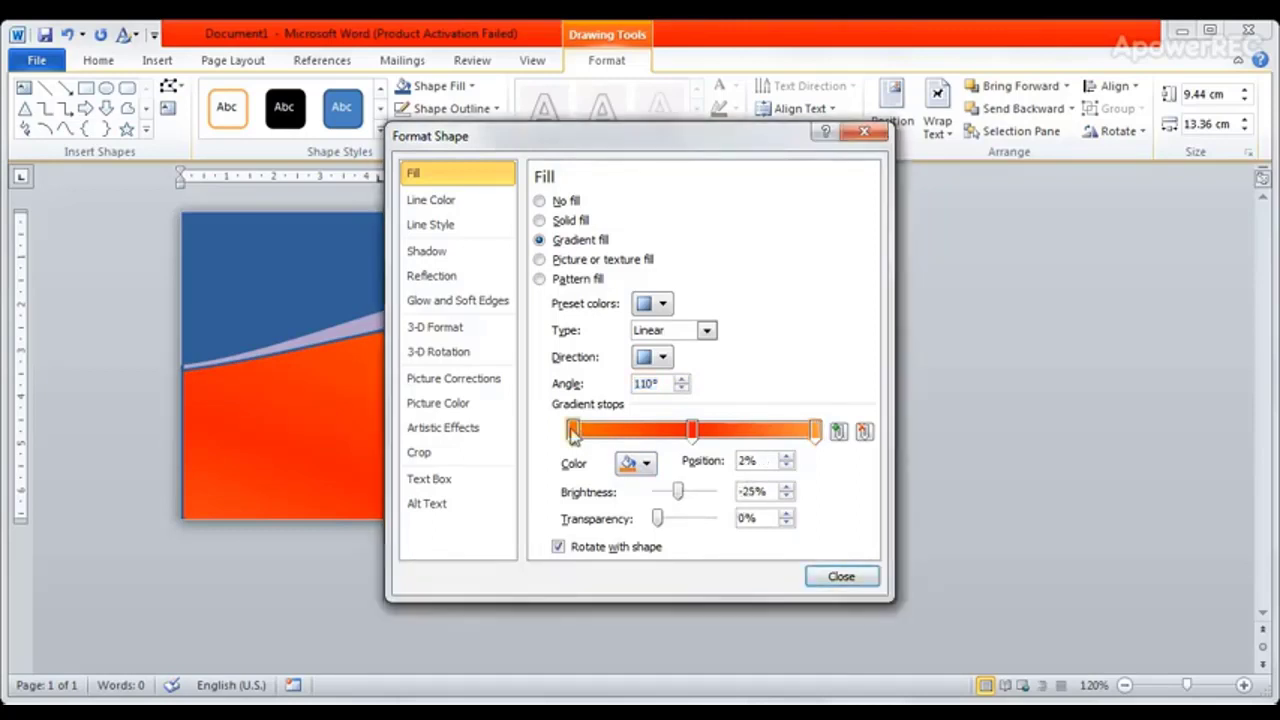
left_click(647, 466)
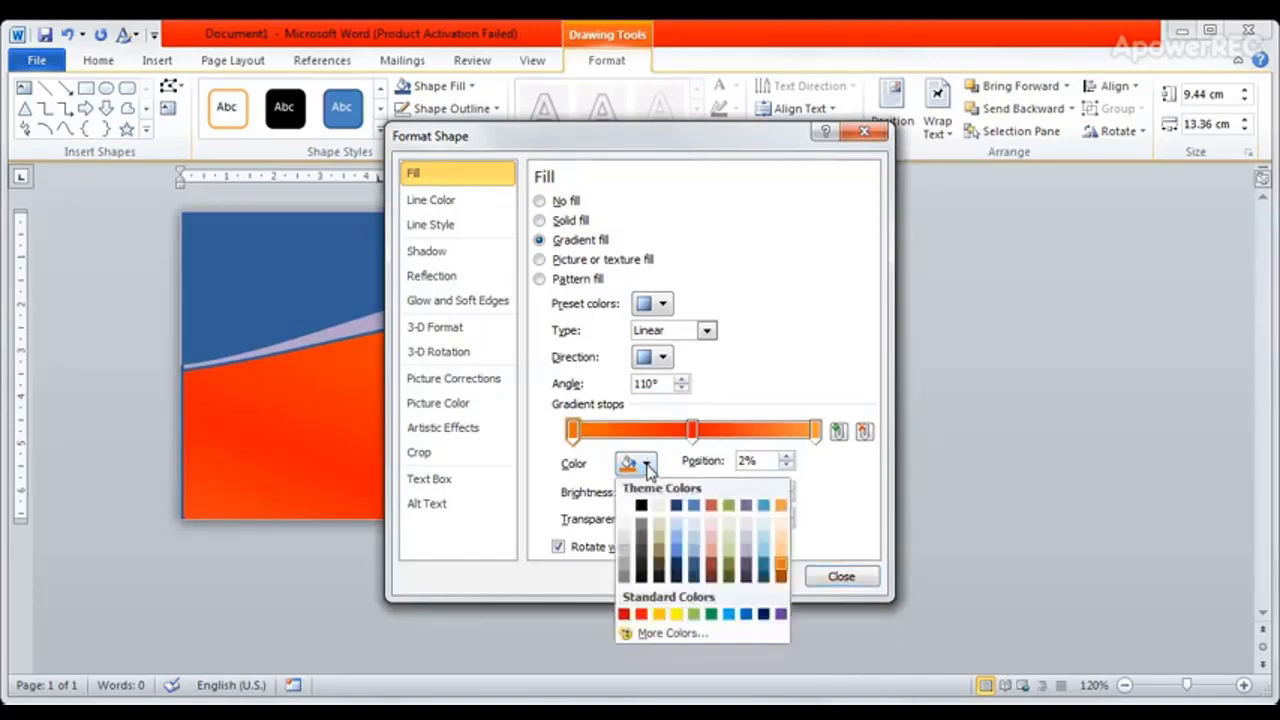
left_click(660, 614)
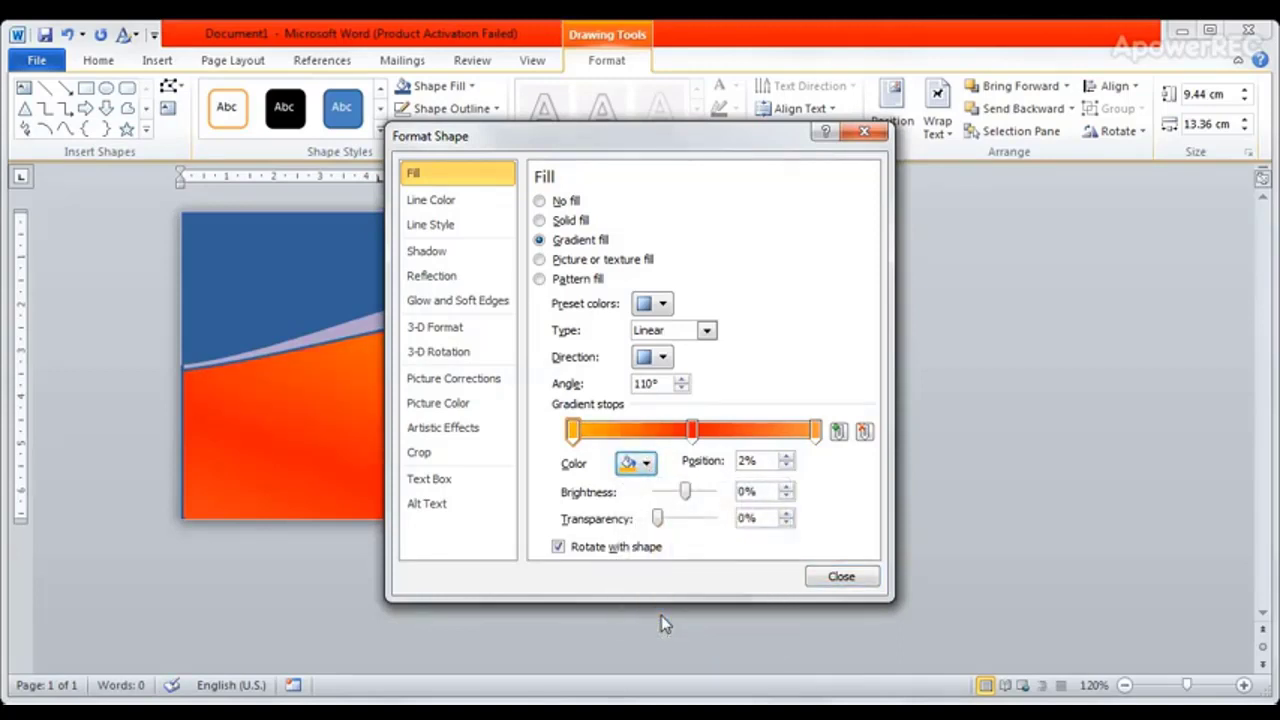
left_click(816, 430)
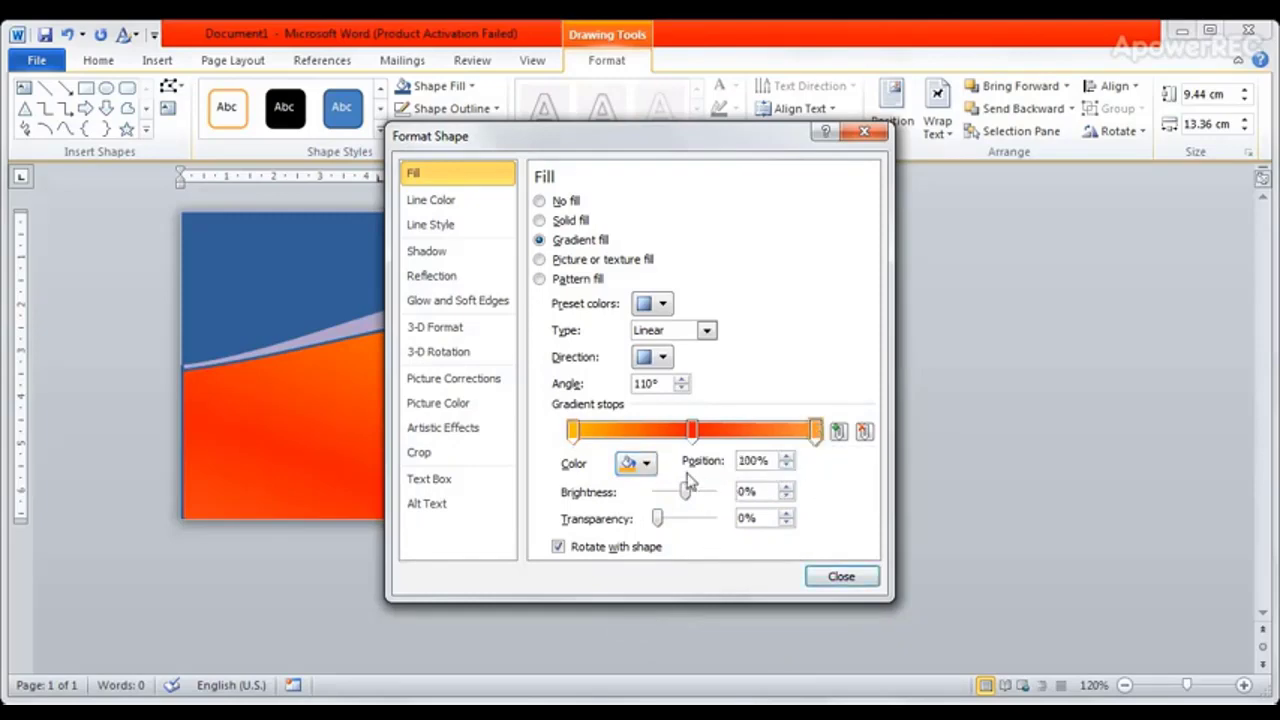
left_click(647, 463)
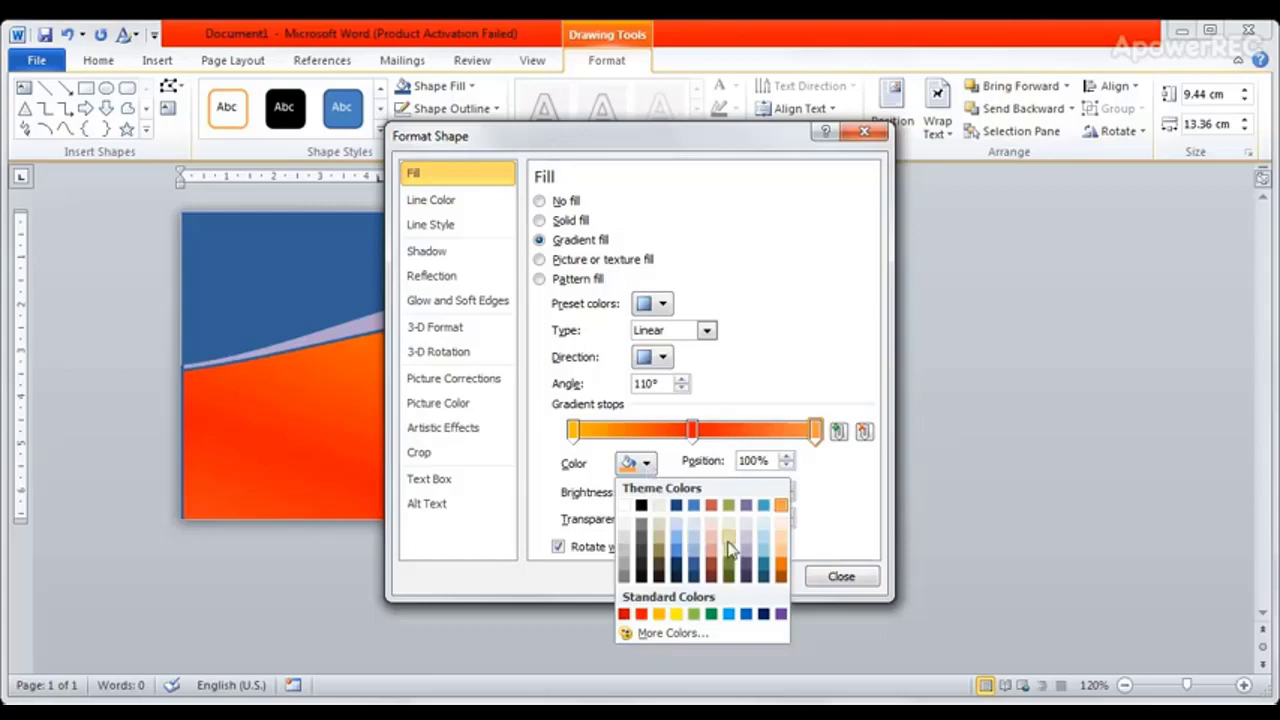
left_click(733, 508)
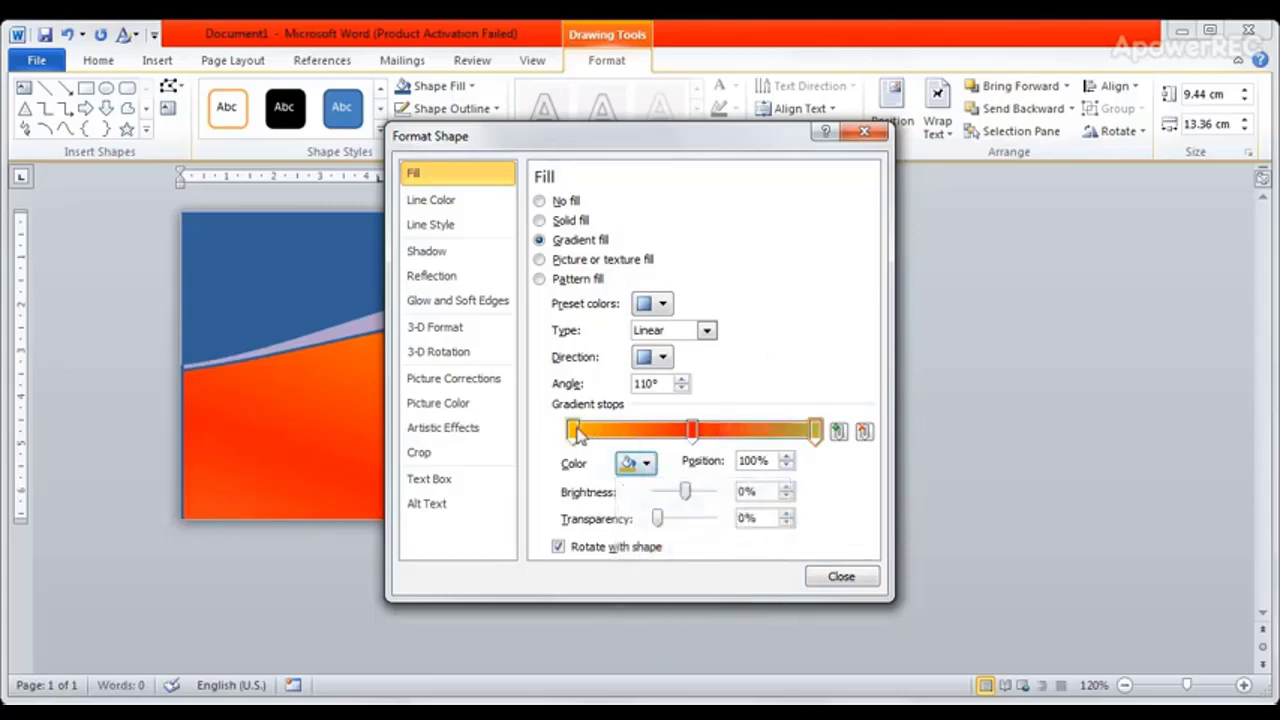
mouse_move(694, 431)
left_mouse_down()
mouse_move(637, 431)
mouse_move(775, 452)
mouse_move(721, 440)
left_mouse_up()
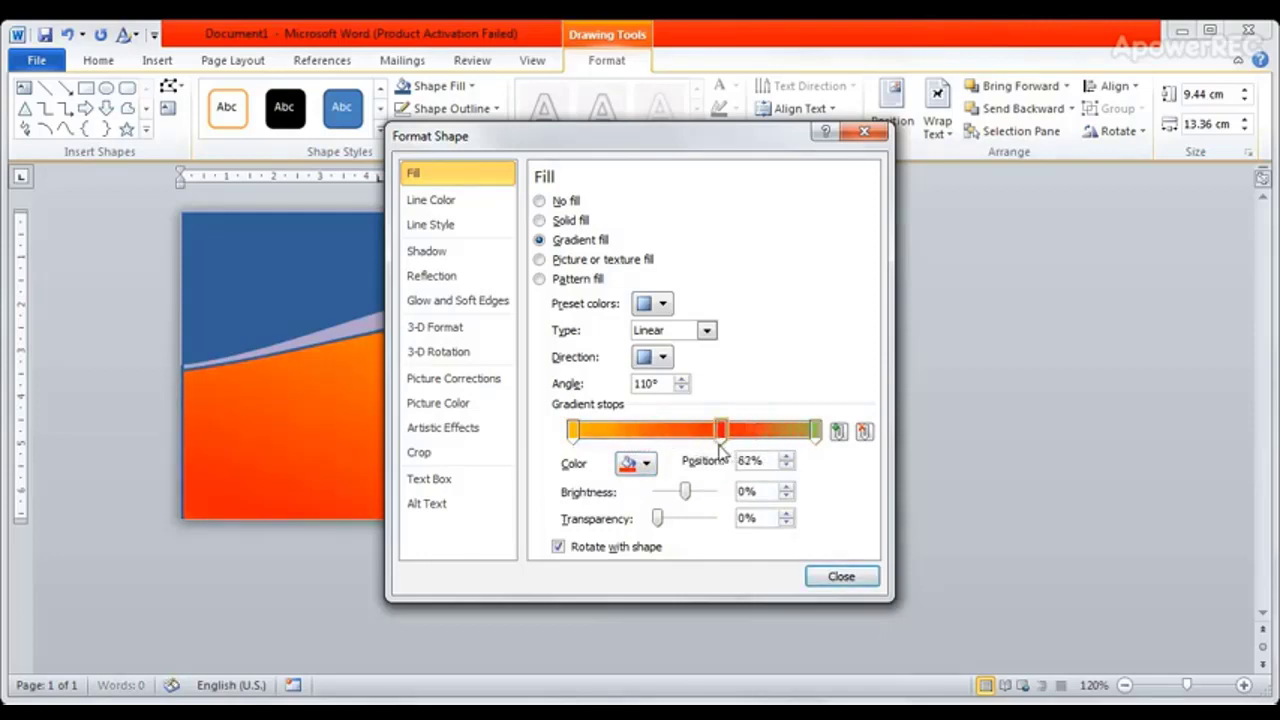
- Adjust the gradient angle up toward 320° and back down, settling at 210°
left_click(681, 380)
left_click(681, 380)
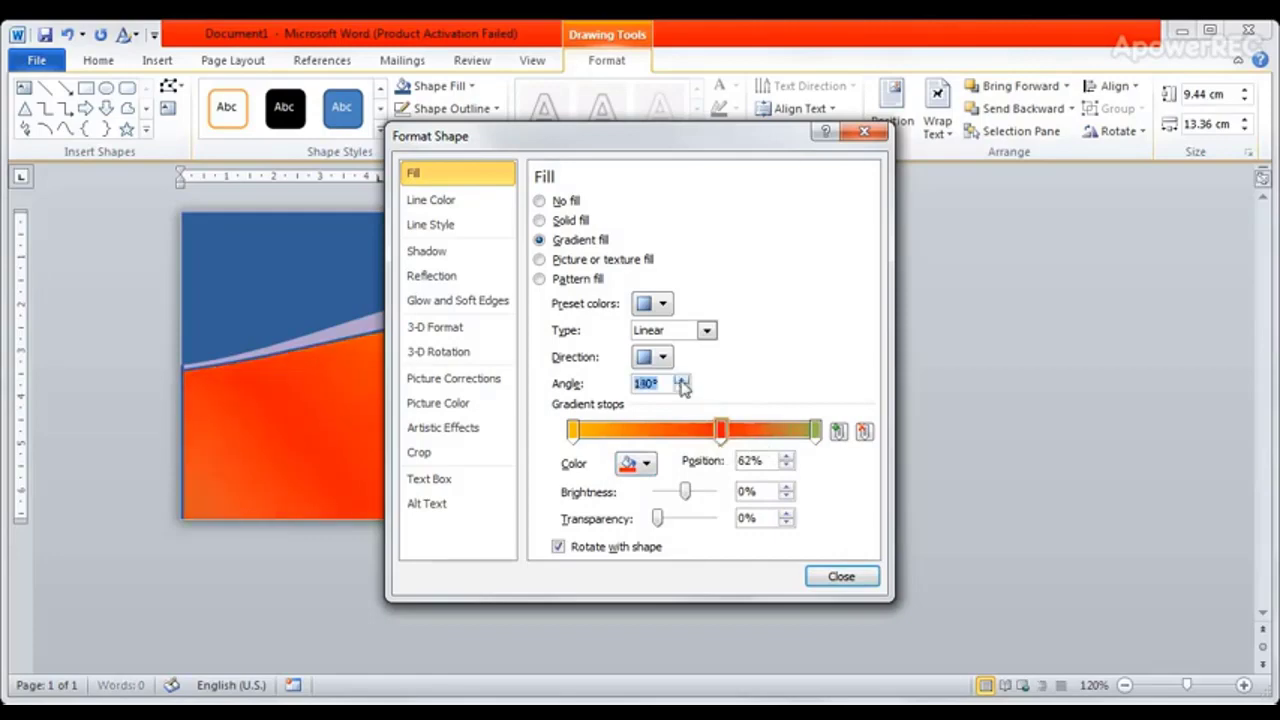
left_click(681, 380)
left_click(681, 380)
left_click(681, 381)
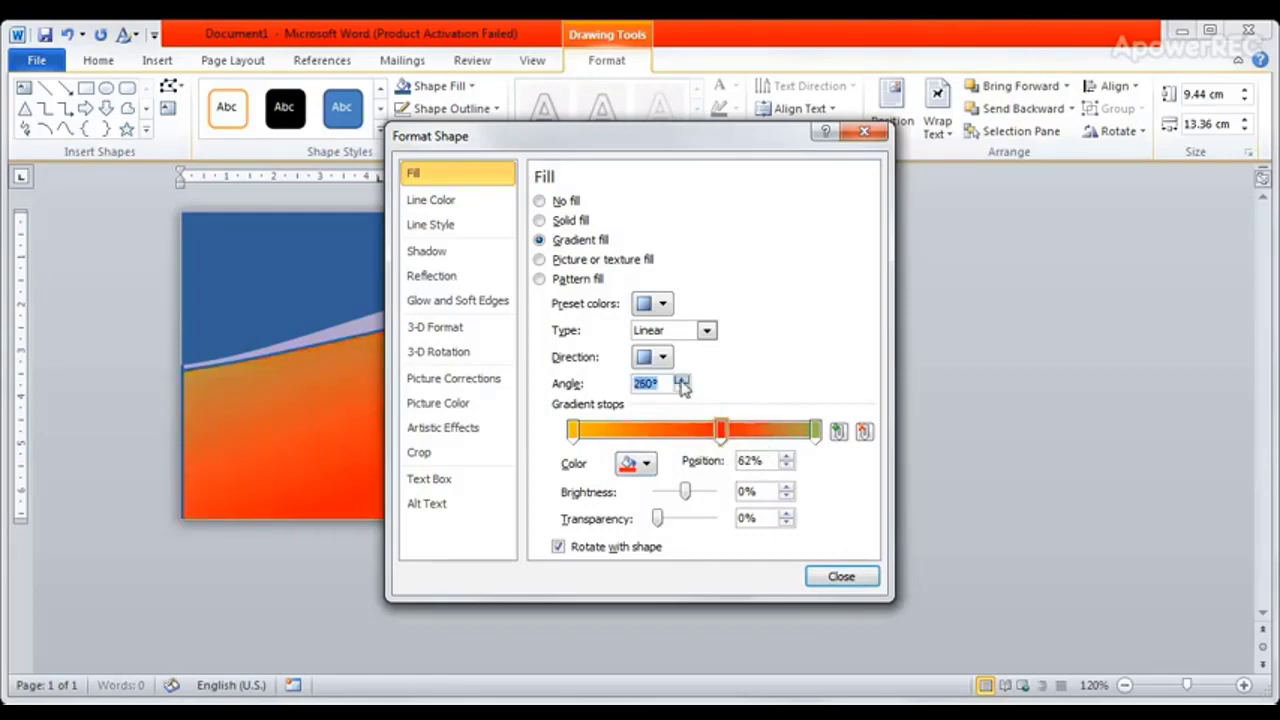
left_click(681, 381)
left_click(681, 381)
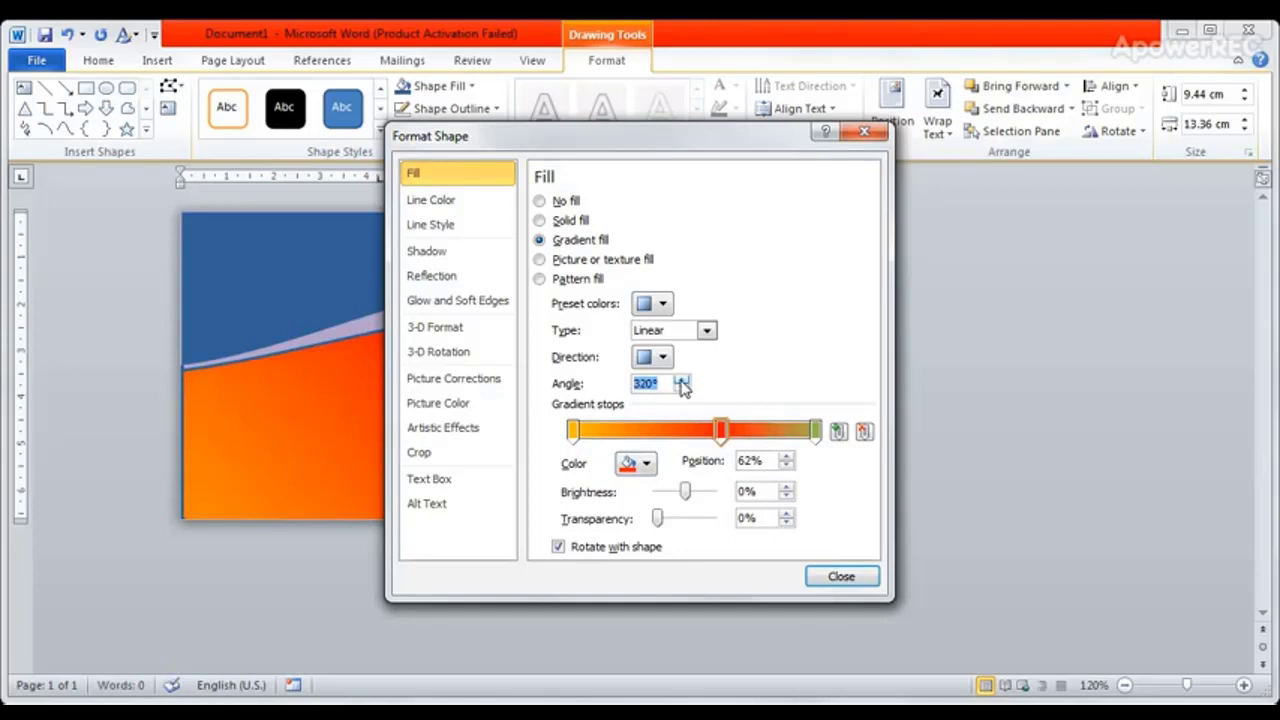
left_click(681, 390)
left_click(681, 390)
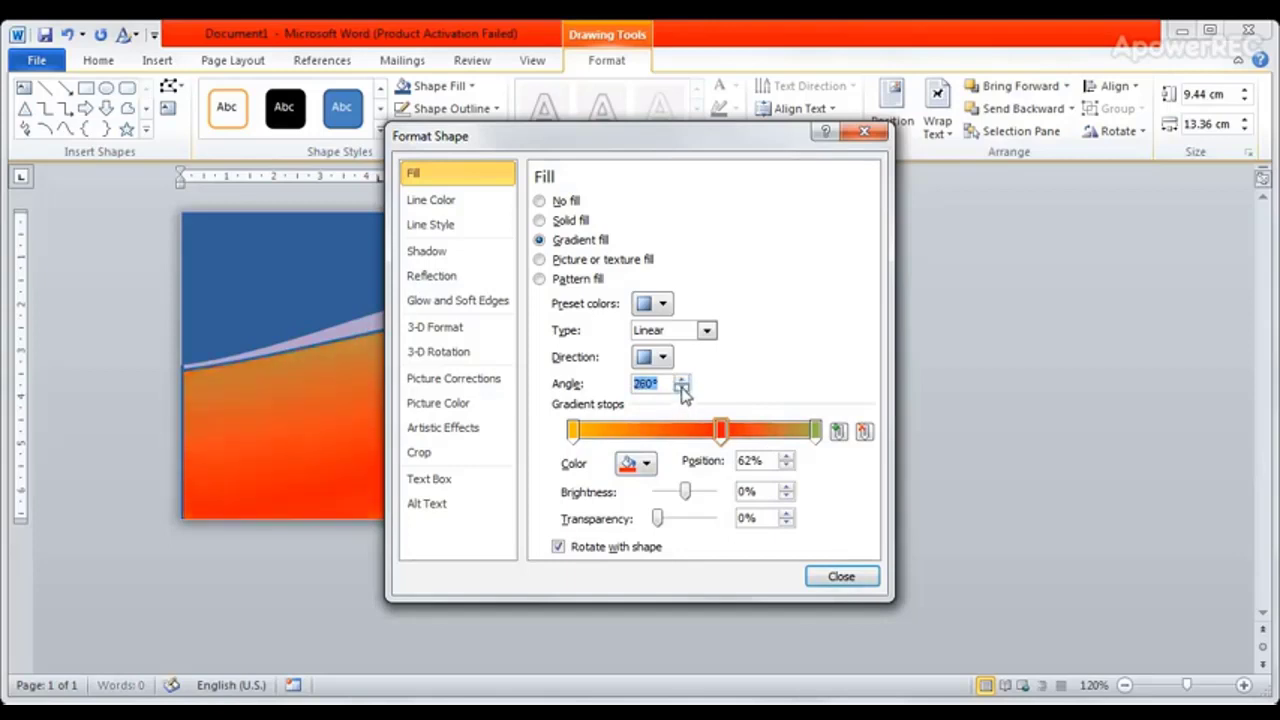
left_click(681, 390)
left_click(681, 390)
left_click(681, 390)
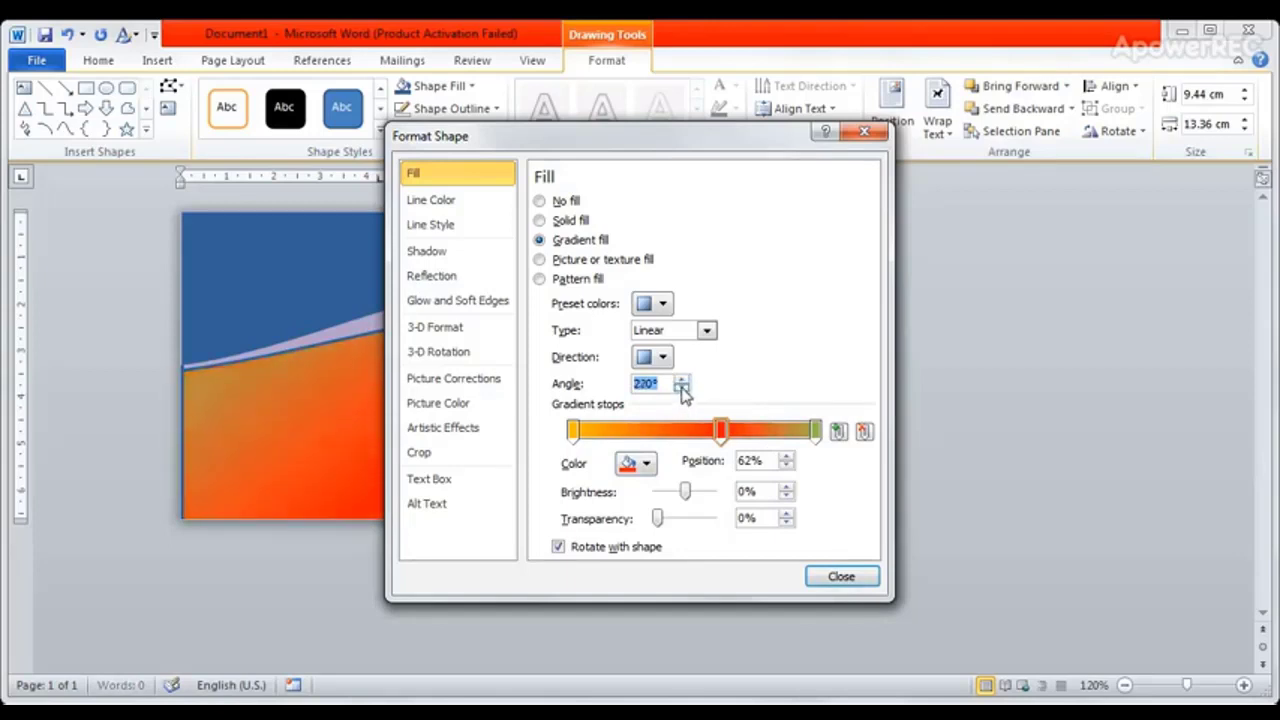
left_click(681, 390)
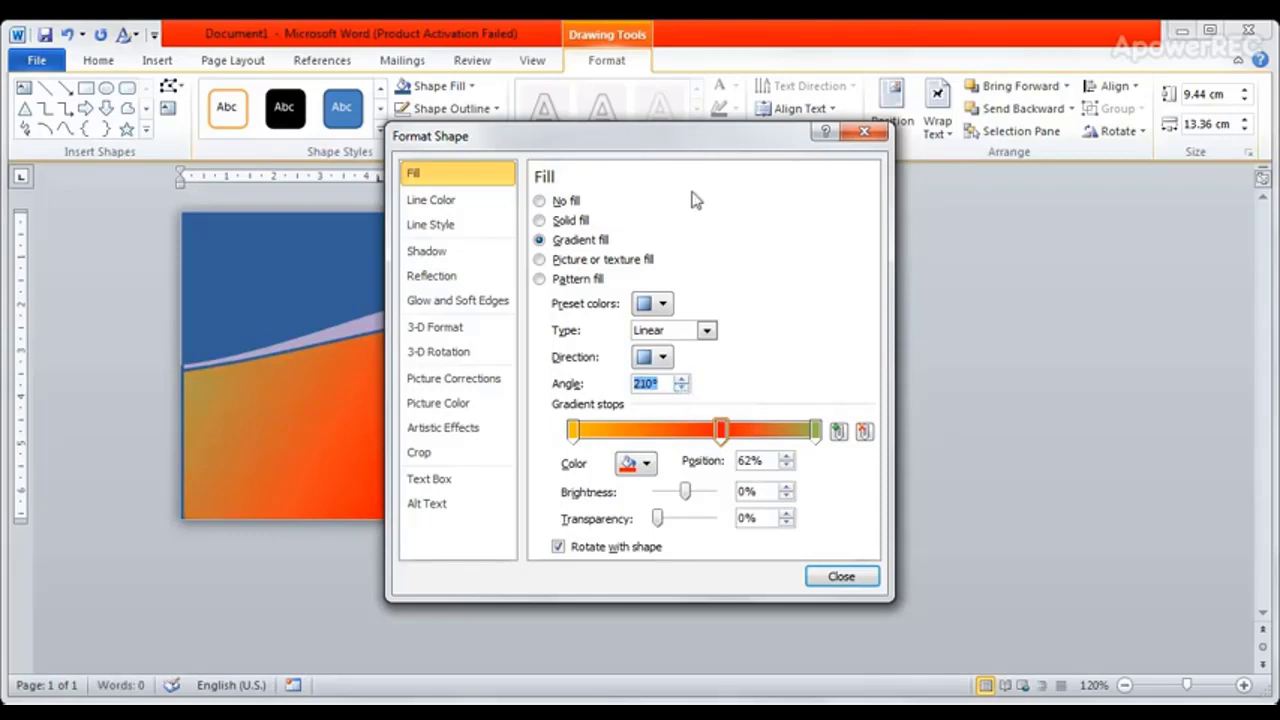
- Set the gradient angle to 190° and drag the first stop right to widen the yellow
left_click_drag(702, 146, 1012, 153)
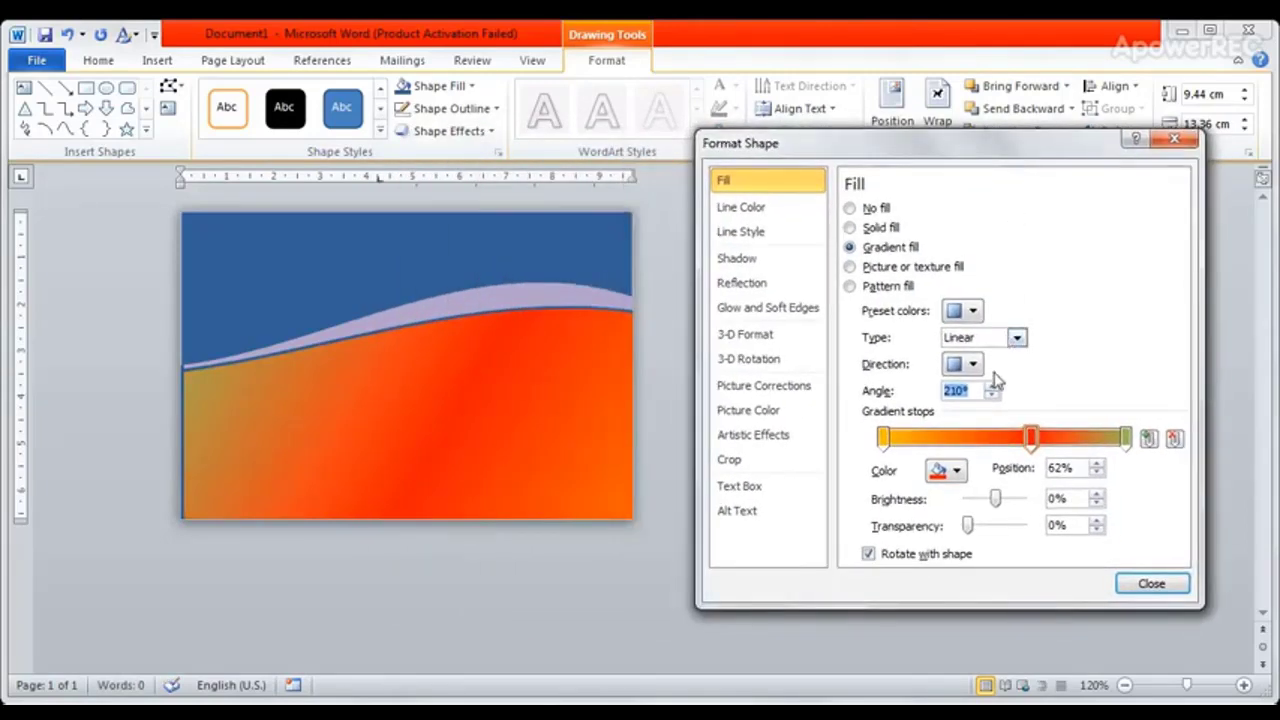
left_click(991, 396)
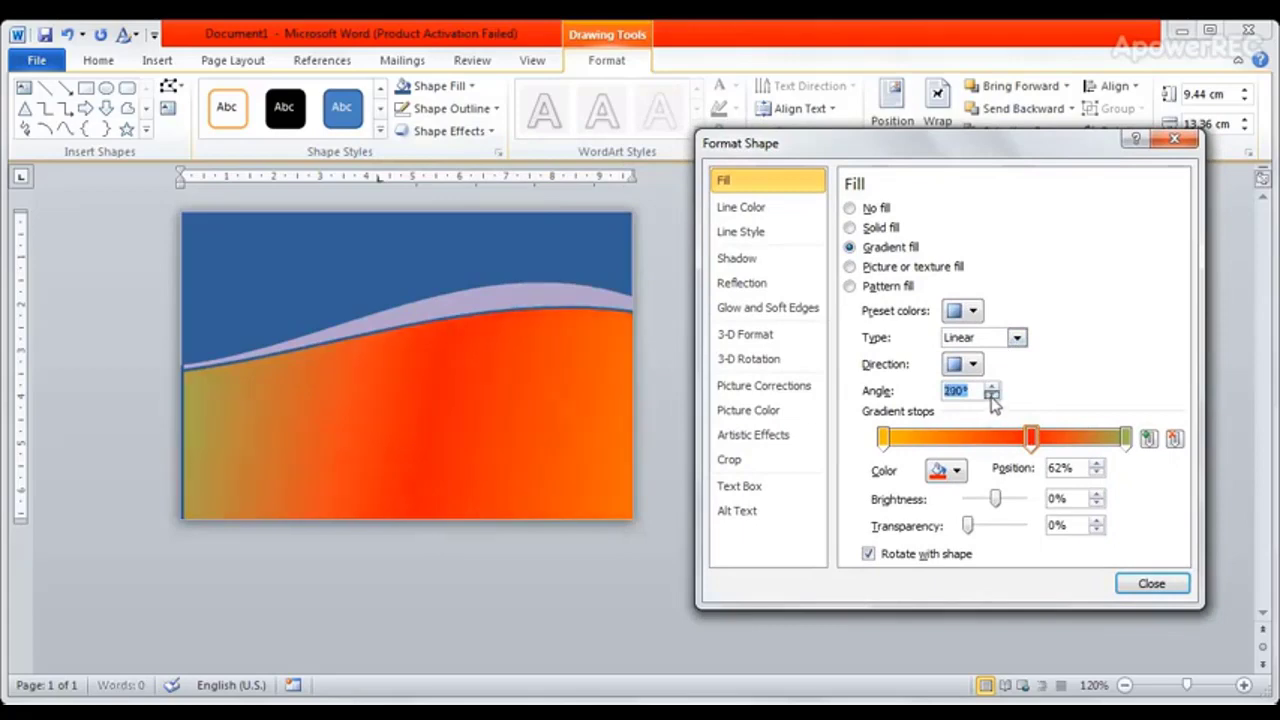
left_click(991, 396)
left_click(991, 396)
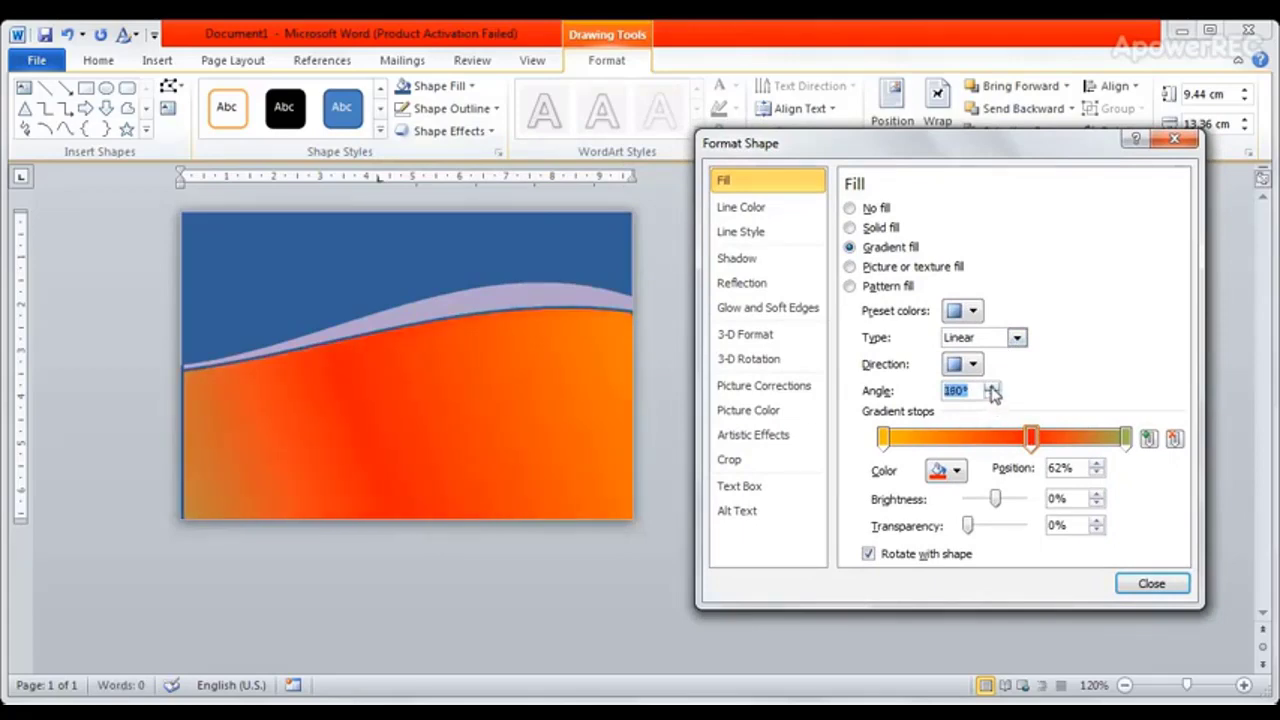
left_click(991, 387)
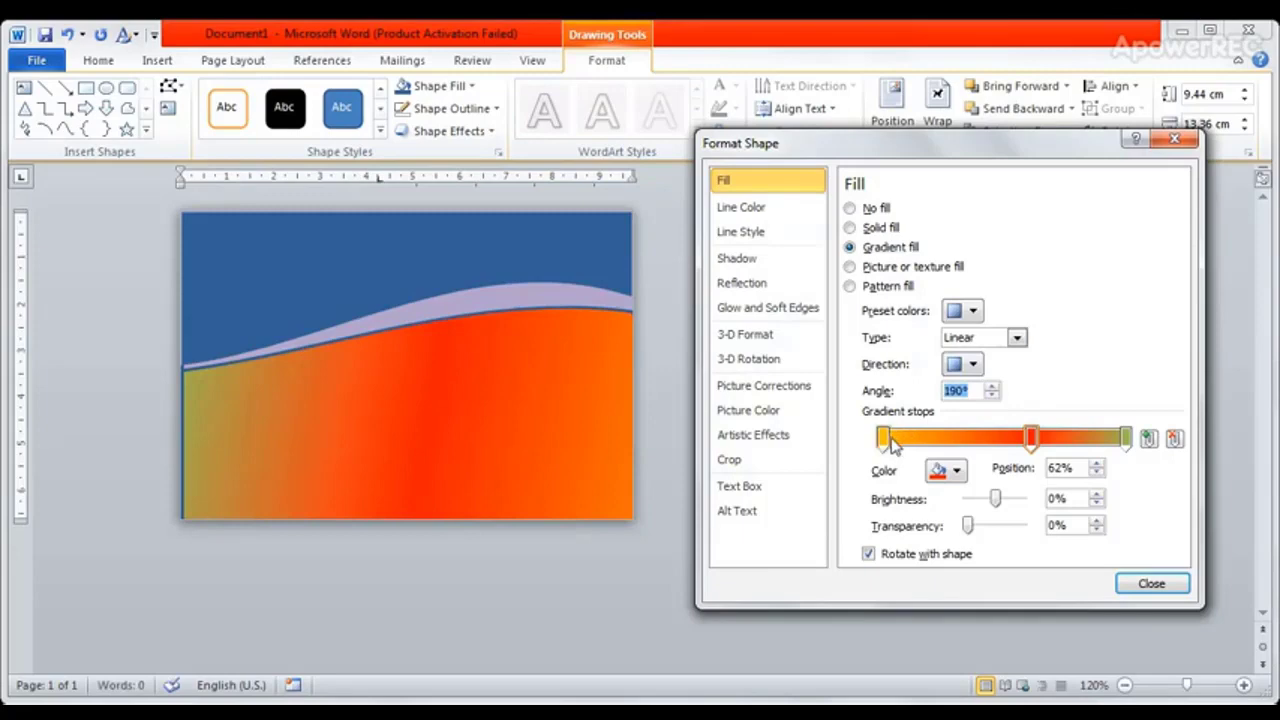
left_click_drag(884, 438, 1005, 445)
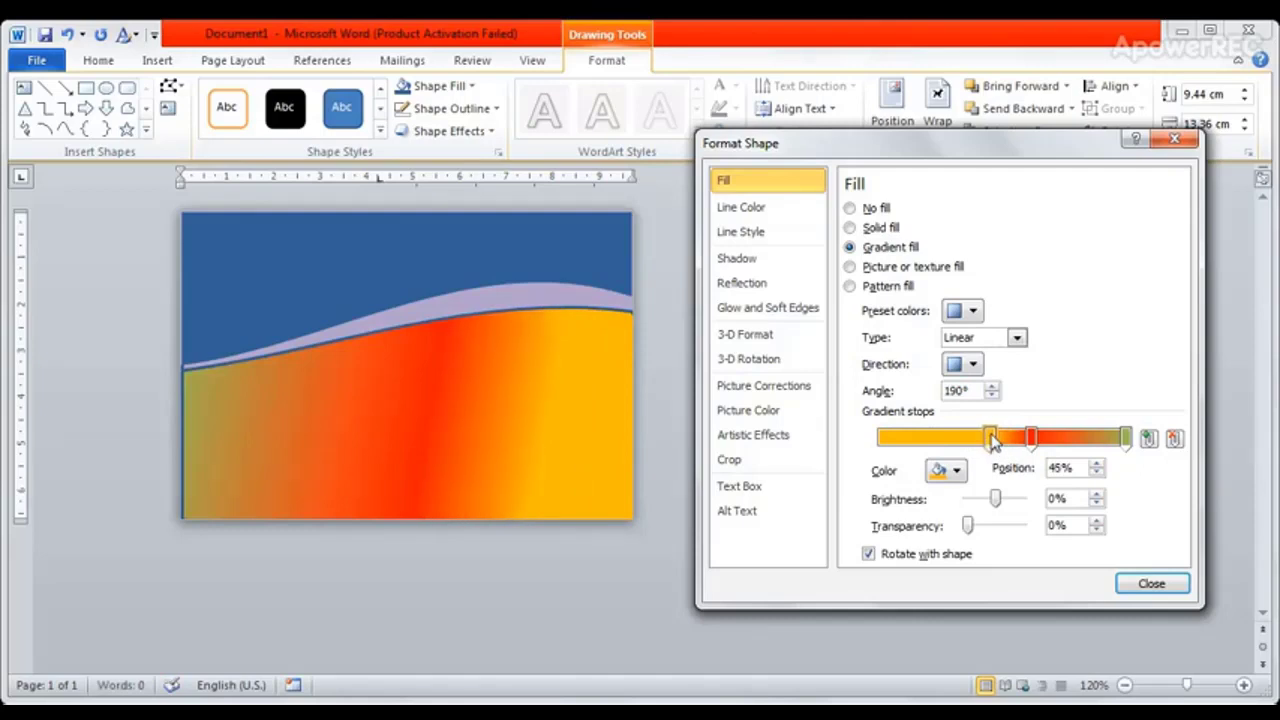
- Lower the gradient angle to 90° for a vertical golden-yellow to orange-red fade
left_click(991, 395)
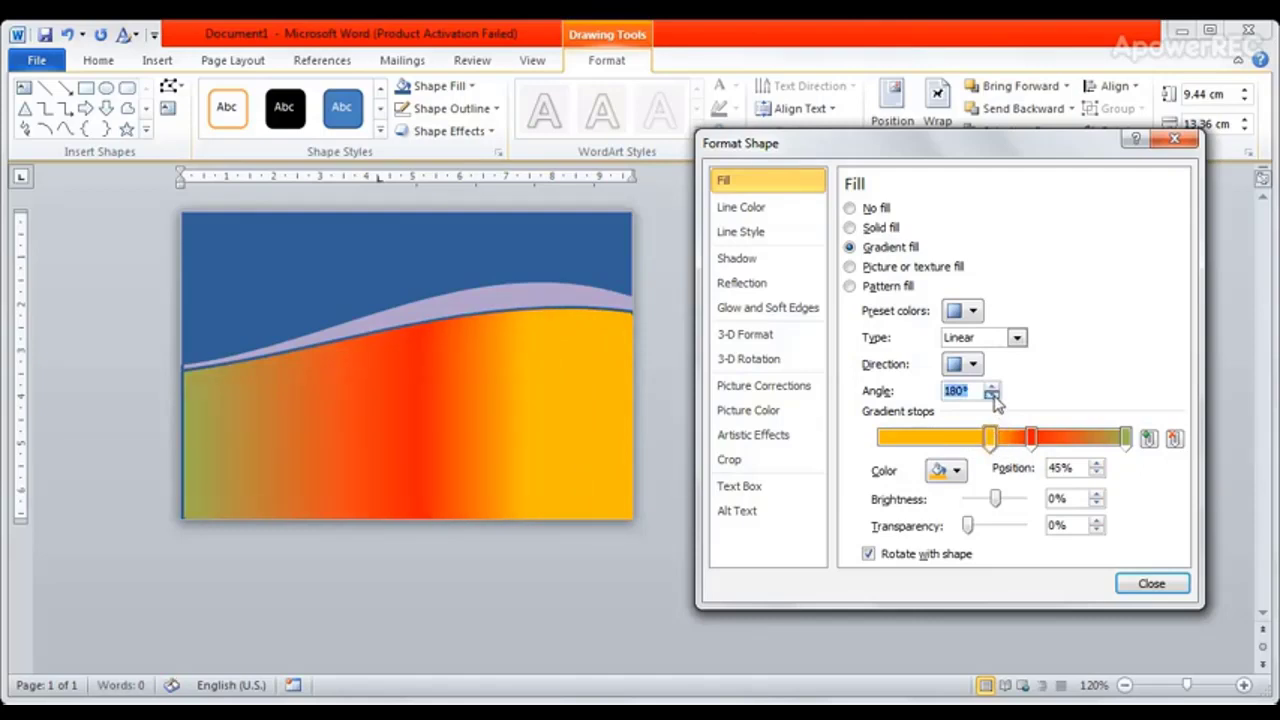
left_click(991, 395)
left_click(991, 395)
left_click(991, 395)
left_click(991, 395)
left_click(991, 395)
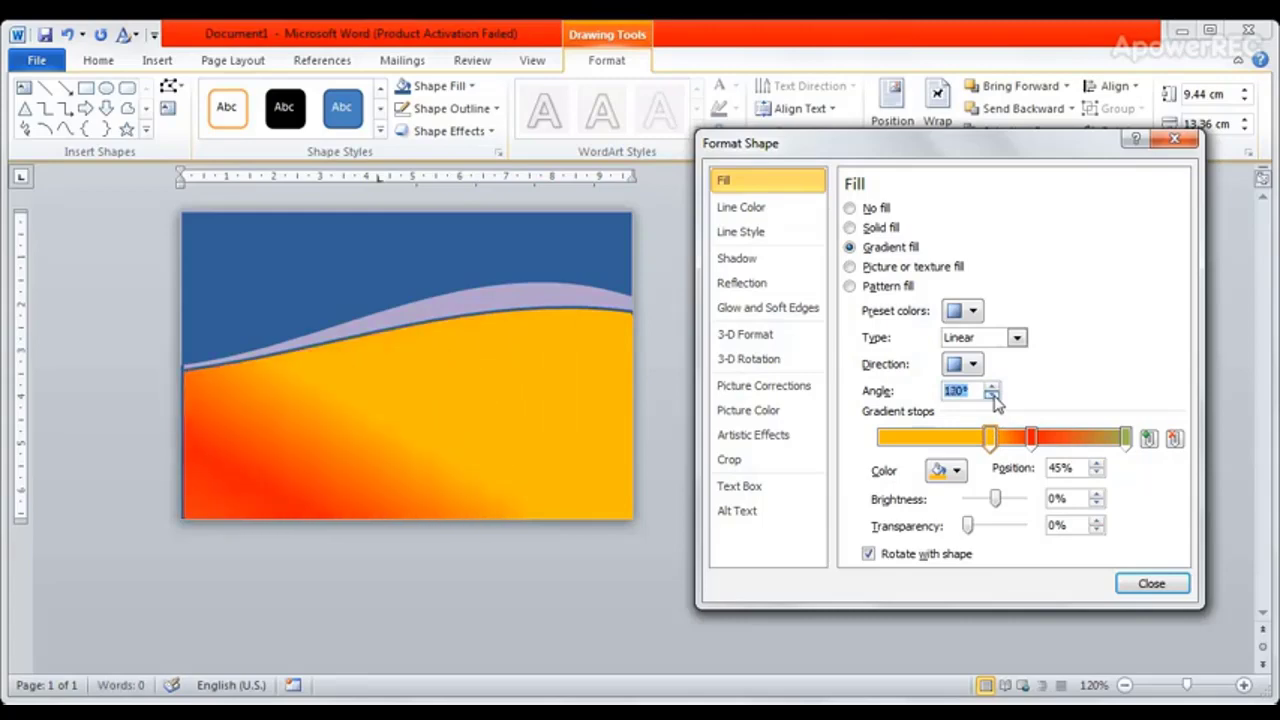
left_click(991, 395)
left_click(991, 395)
left_click(991, 395)
left_click(991, 395)
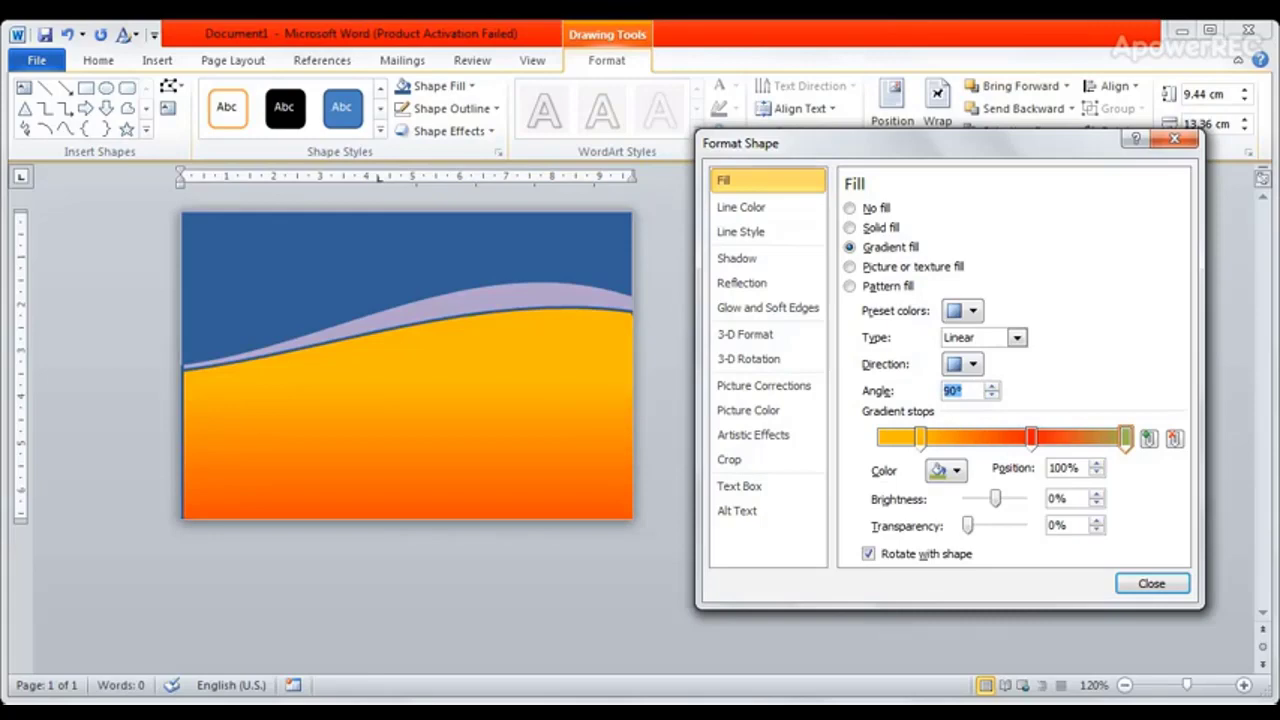
- Close Format Shape, set the orange wave's Shape Outline to No Outline, and deselect it
left_click(1152, 586)
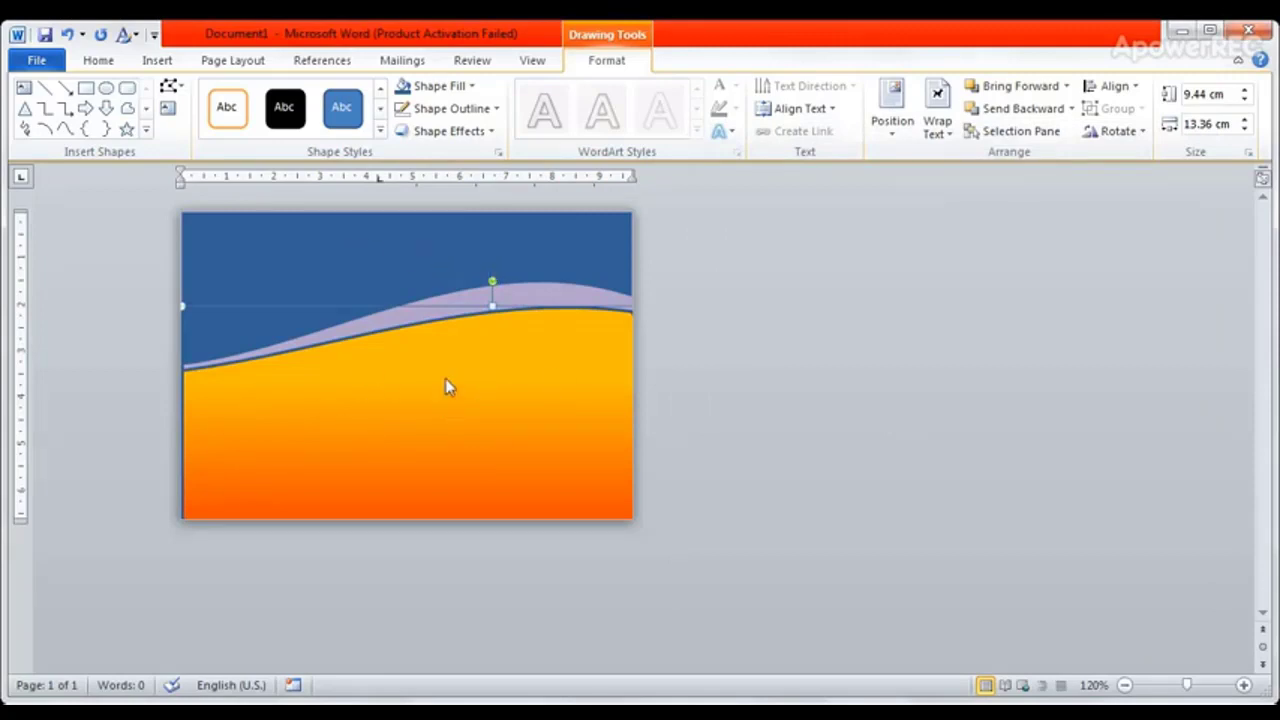
left_click(494, 112)
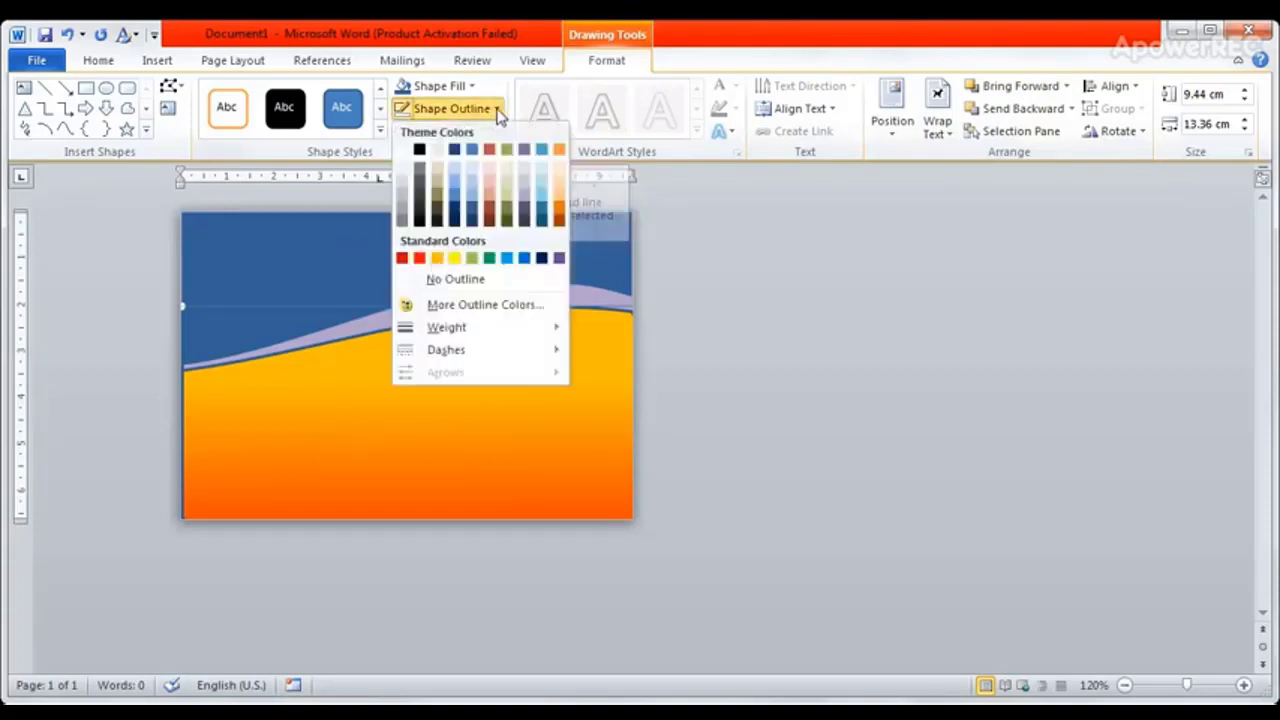
left_click(469, 280)
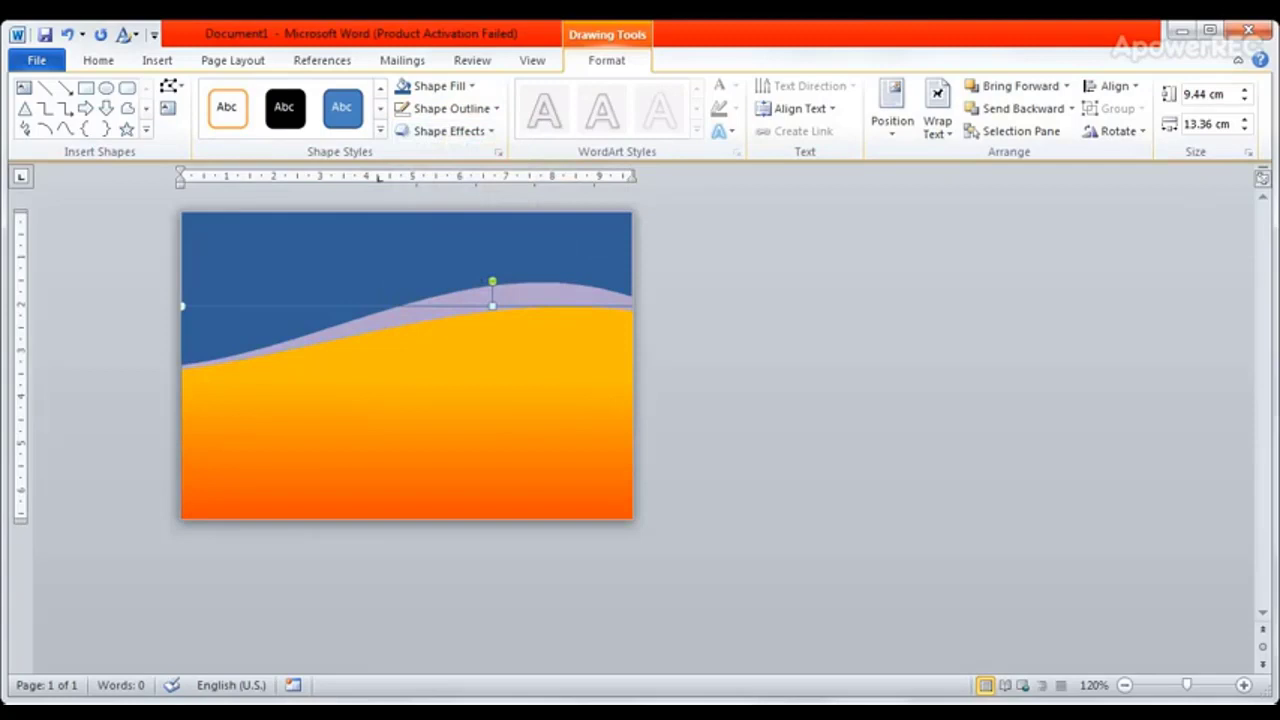
key("Escape")
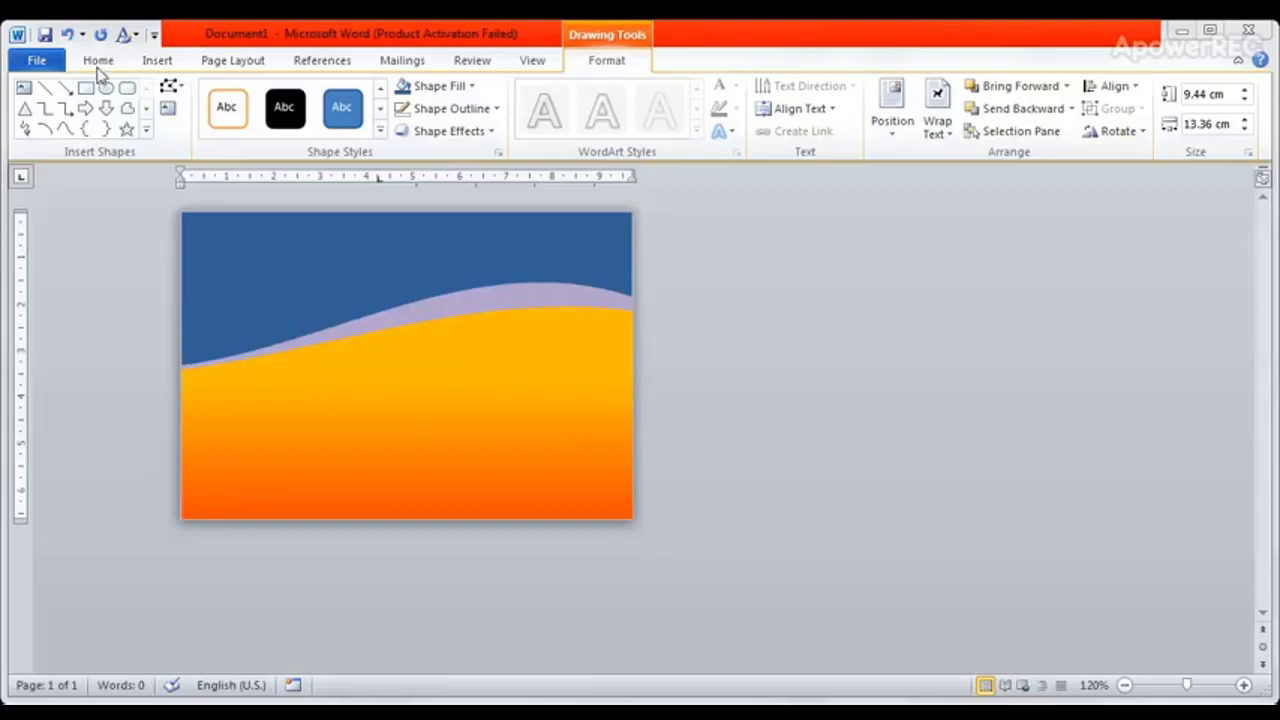
- Set the Page Color to Dark Blue, Text 2, Darker 25%, then select the upper blue shape
left_click(208, 64)
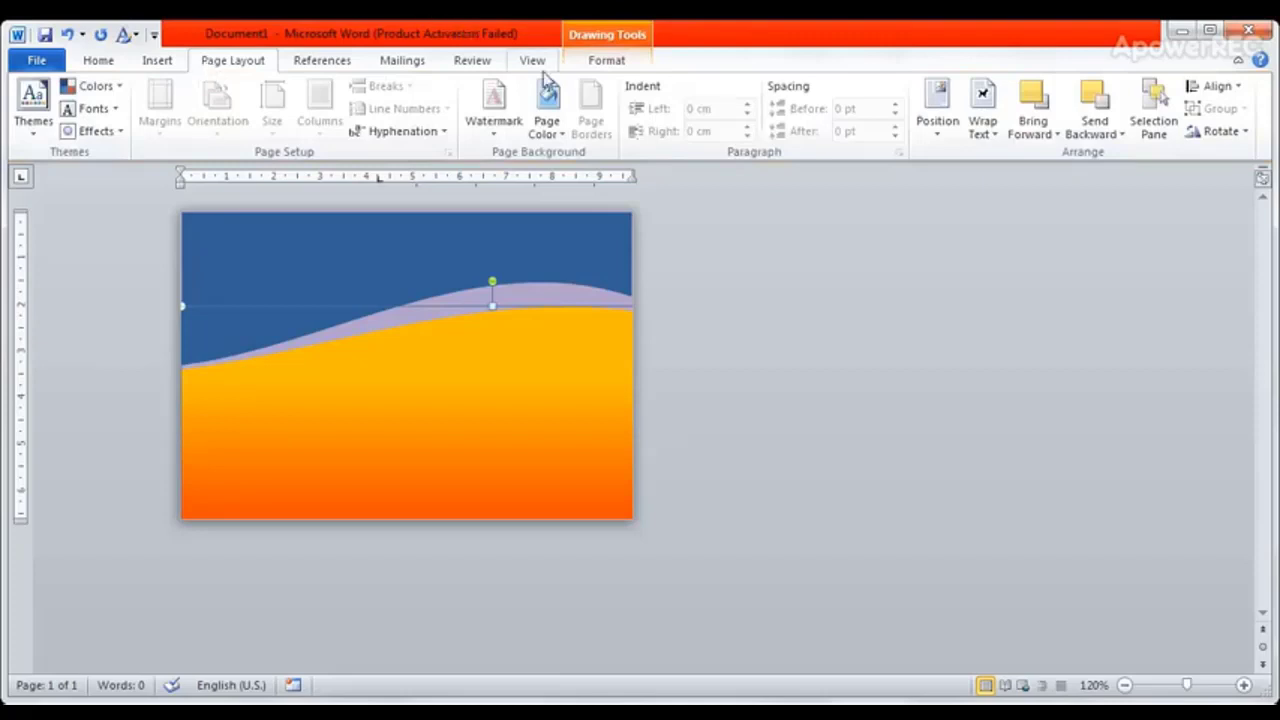
left_click(565, 140)
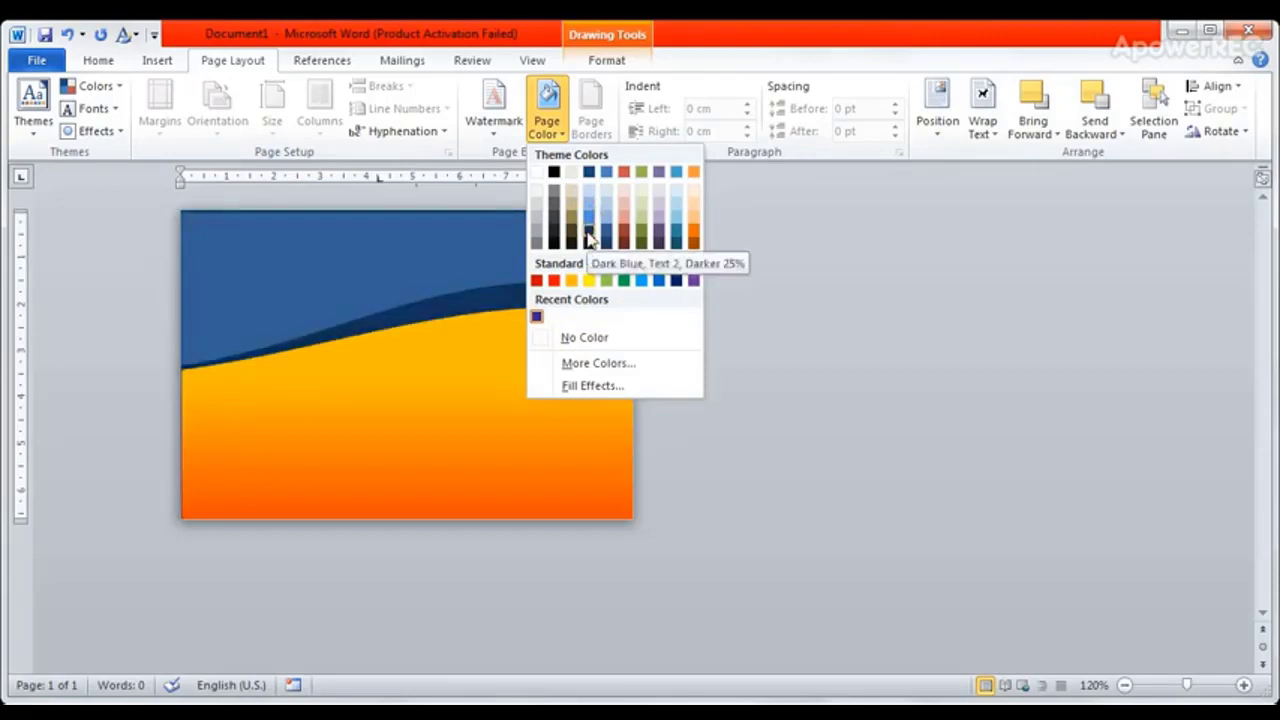
left_click(594, 236)
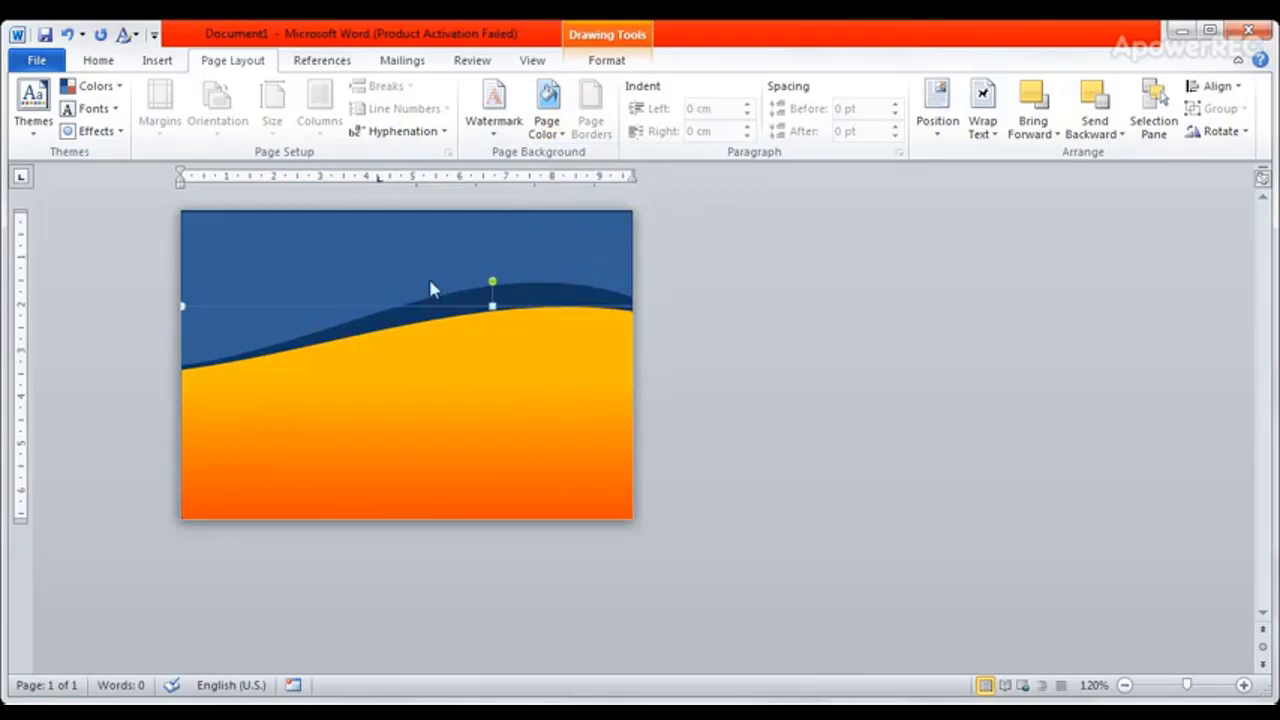
left_click(405, 246)
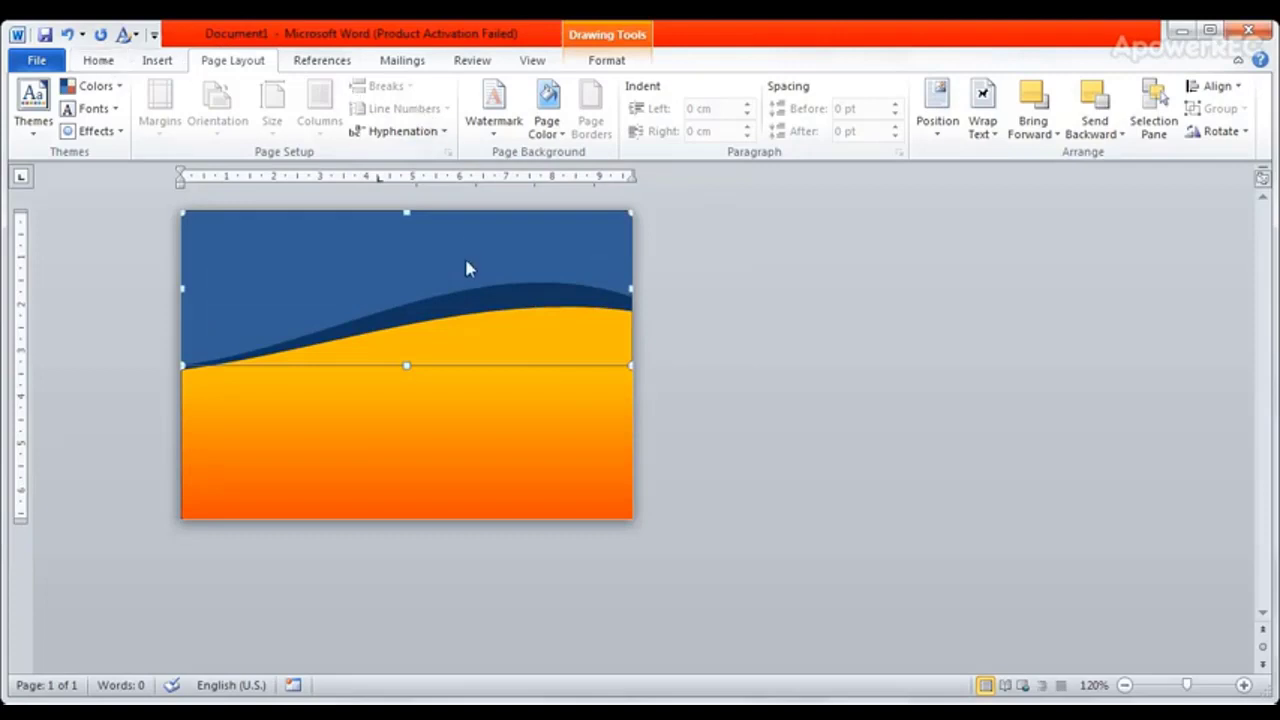
- Give the upper shape a Purple, Accent 4, Lighter 60% fill
left_click(617, 67)
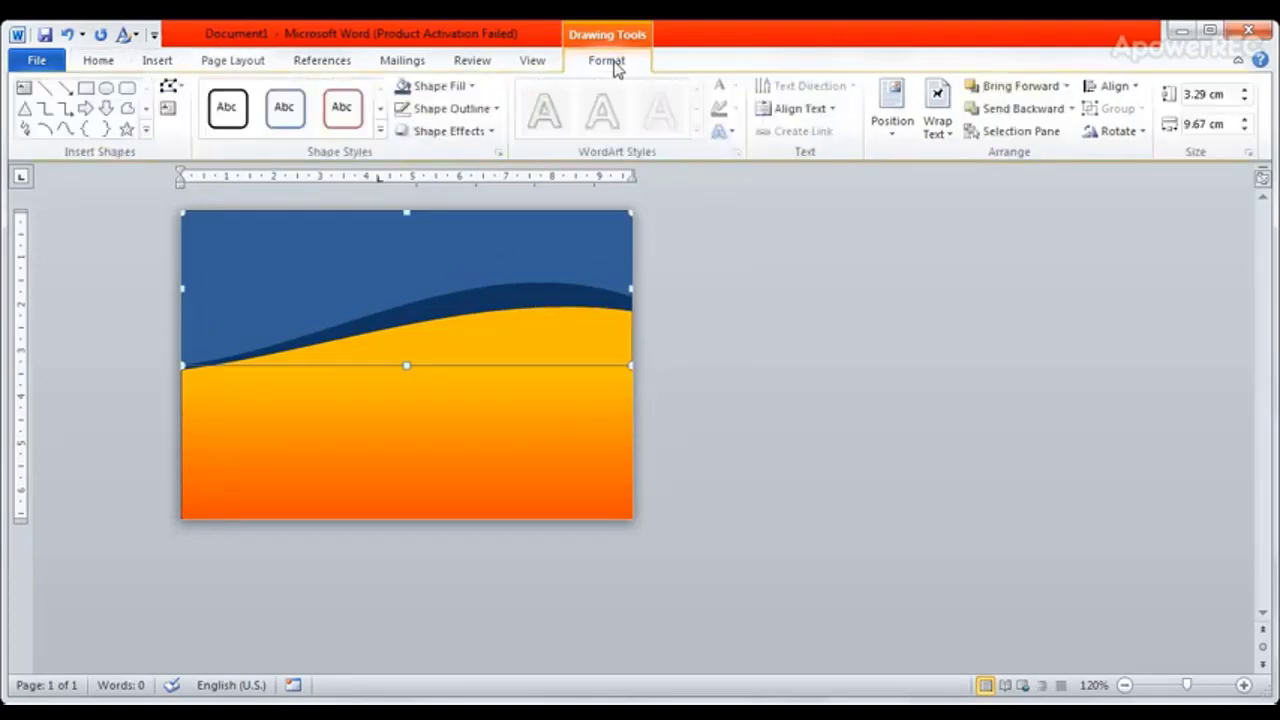
left_click(474, 88)
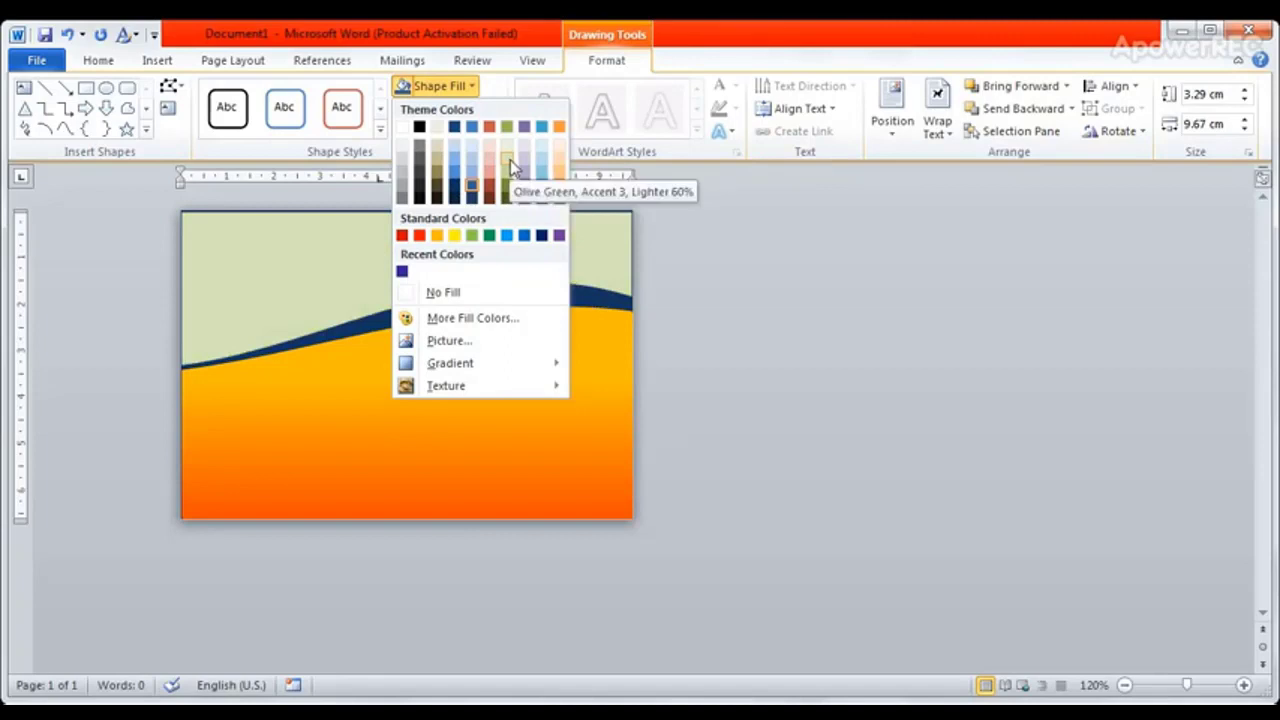
left_click(524, 170)
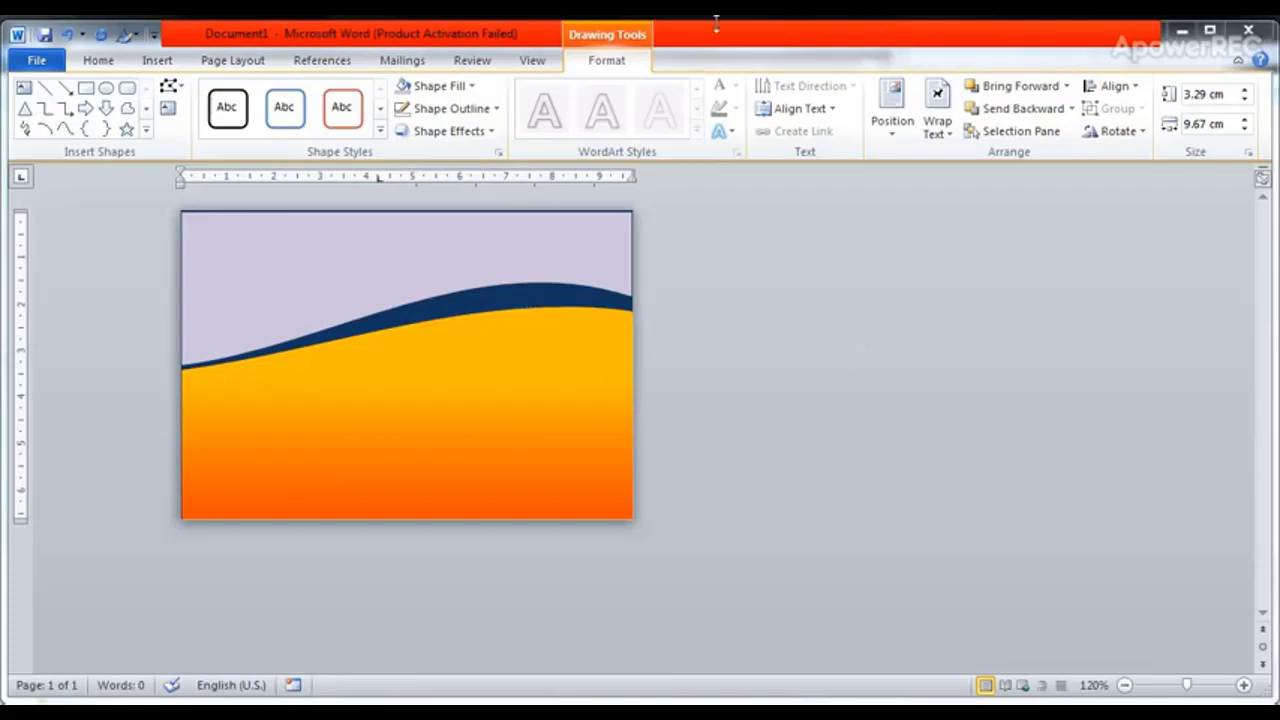
- Insert the picture IMG_20200731_095444 from Local Disk (E:) > a into the card
left_click(148, 62)
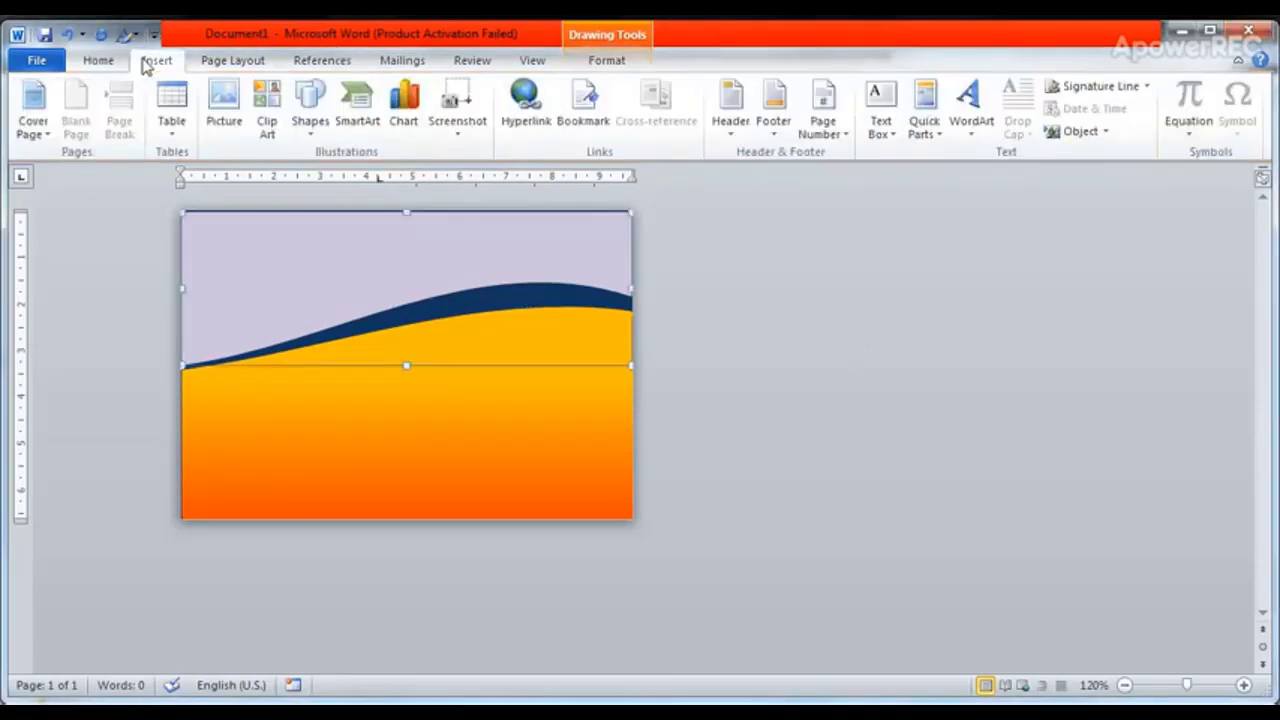
left_click(225, 105)
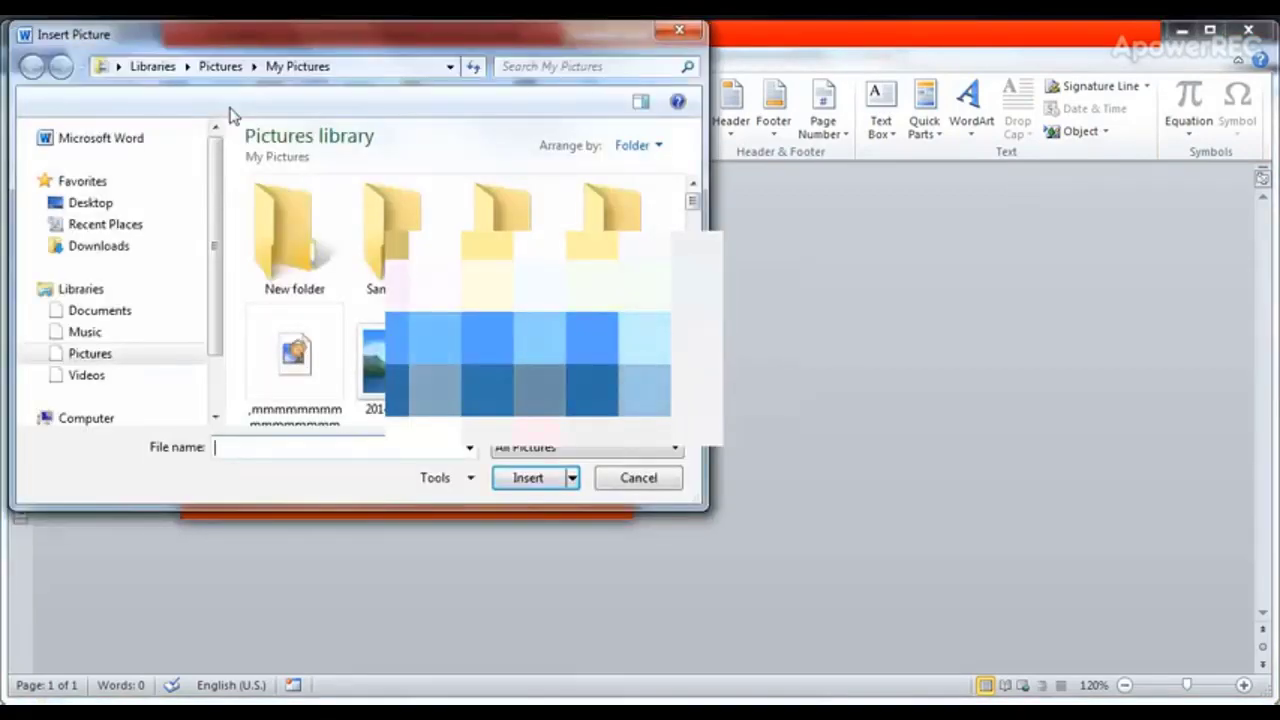
scroll(210, 230, "down", 2)
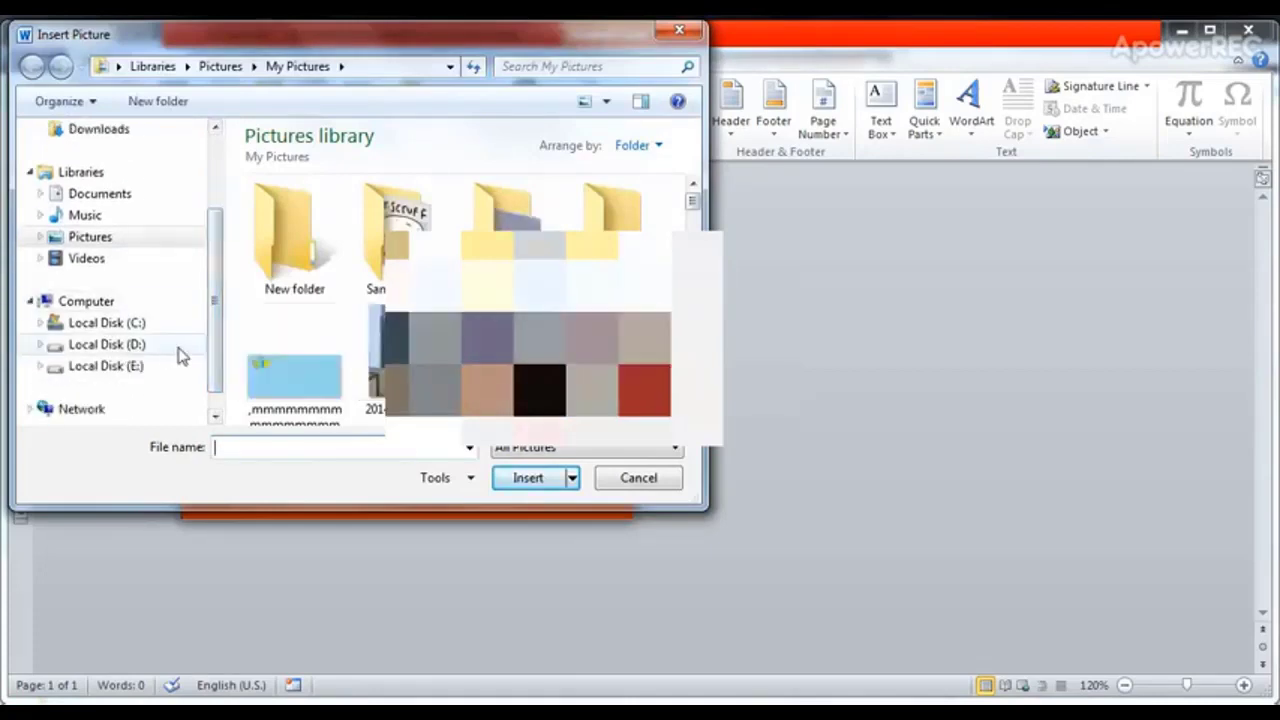
left_click(45, 368)
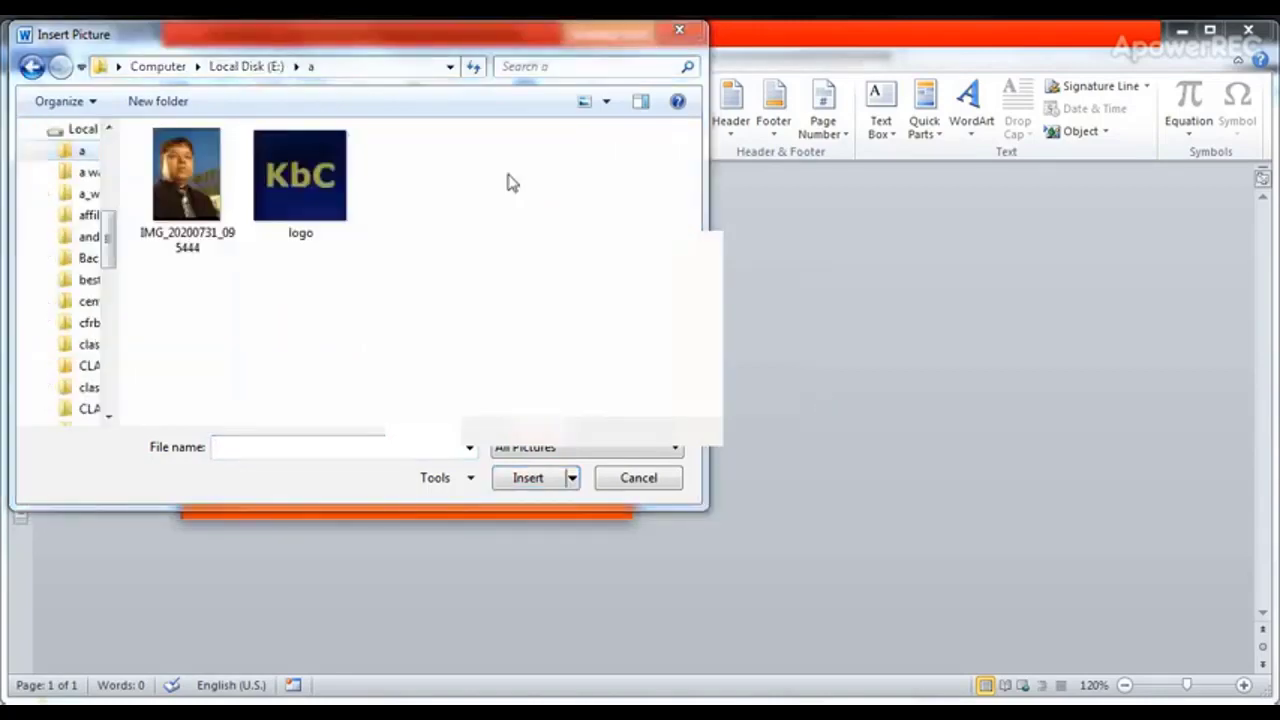
left_click(187, 175)
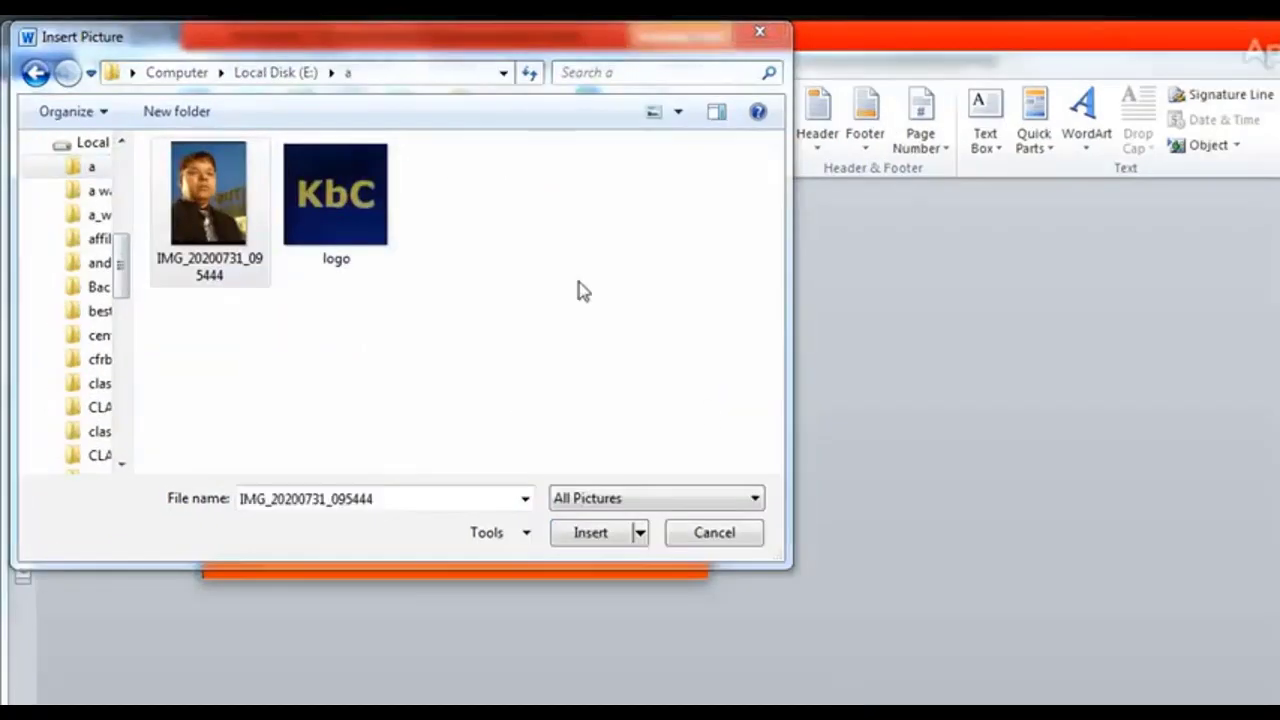
left_click(211, 207)
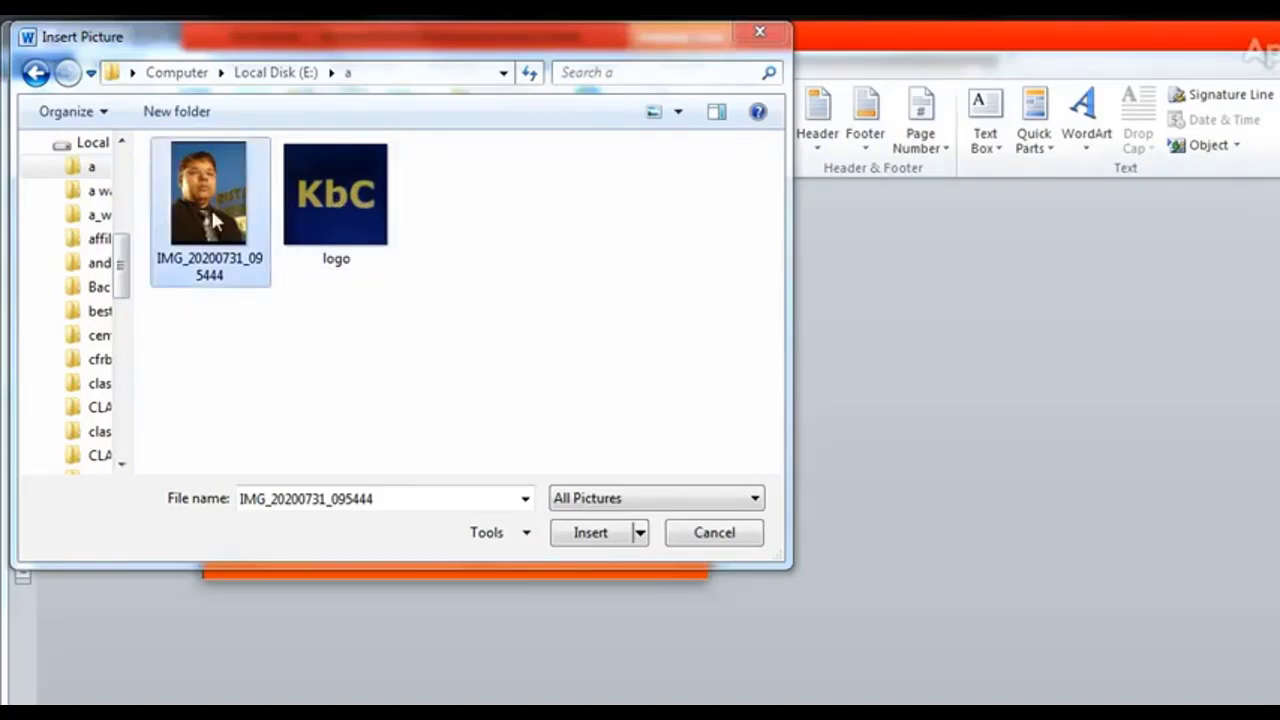
left_click(589, 533)
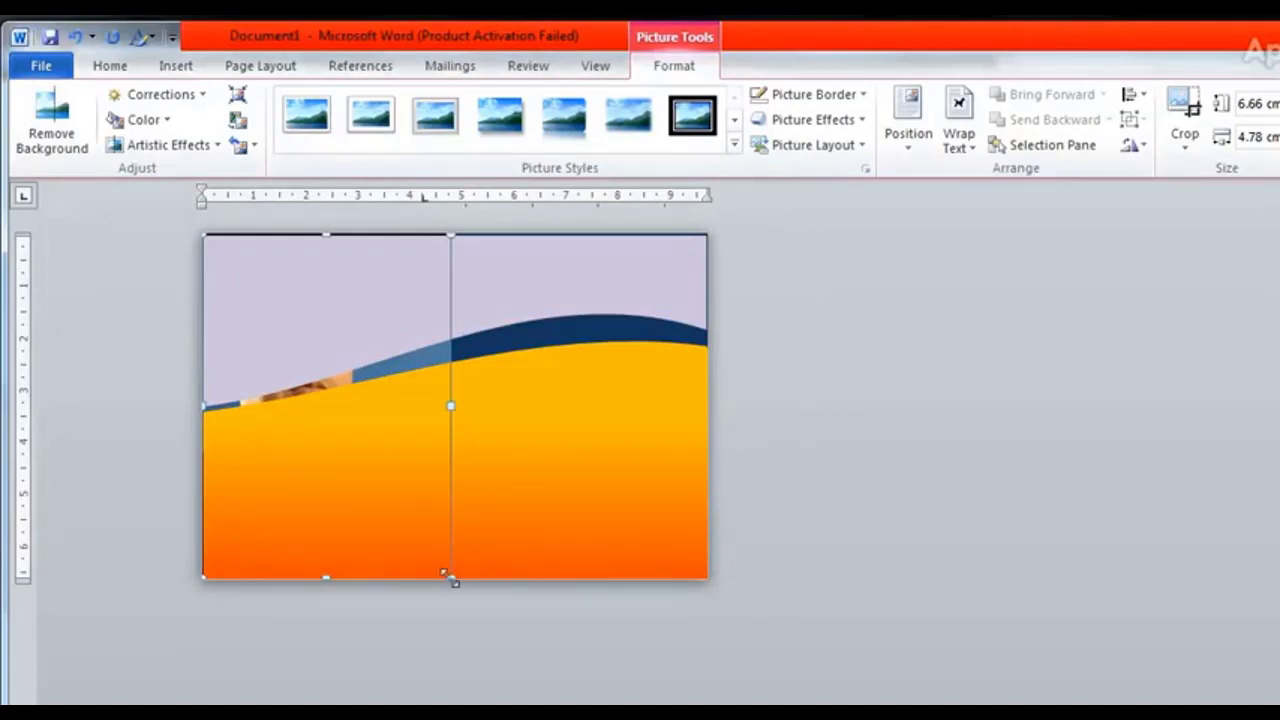
- Shrink the photo to about 3.08 × 2.21 cm at the card's top-left corner
left_click_drag(450, 578, 370, 466)
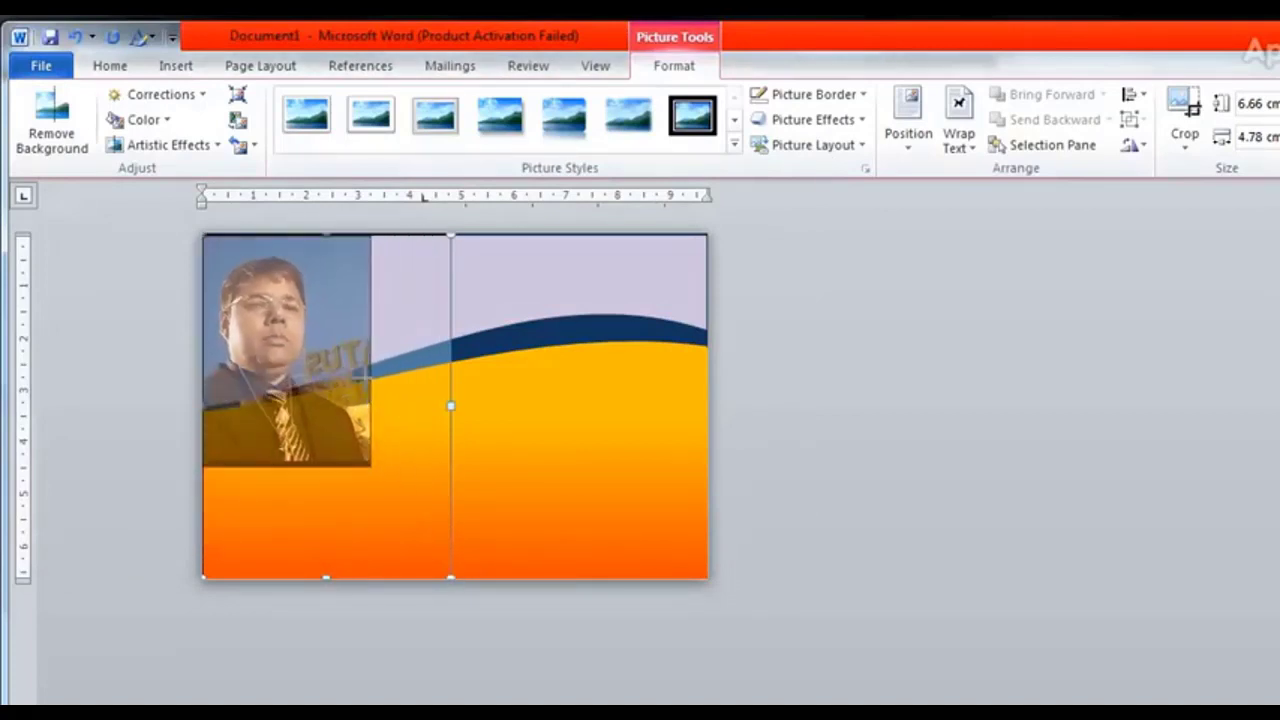
left_click_drag(370, 466, 318, 301)
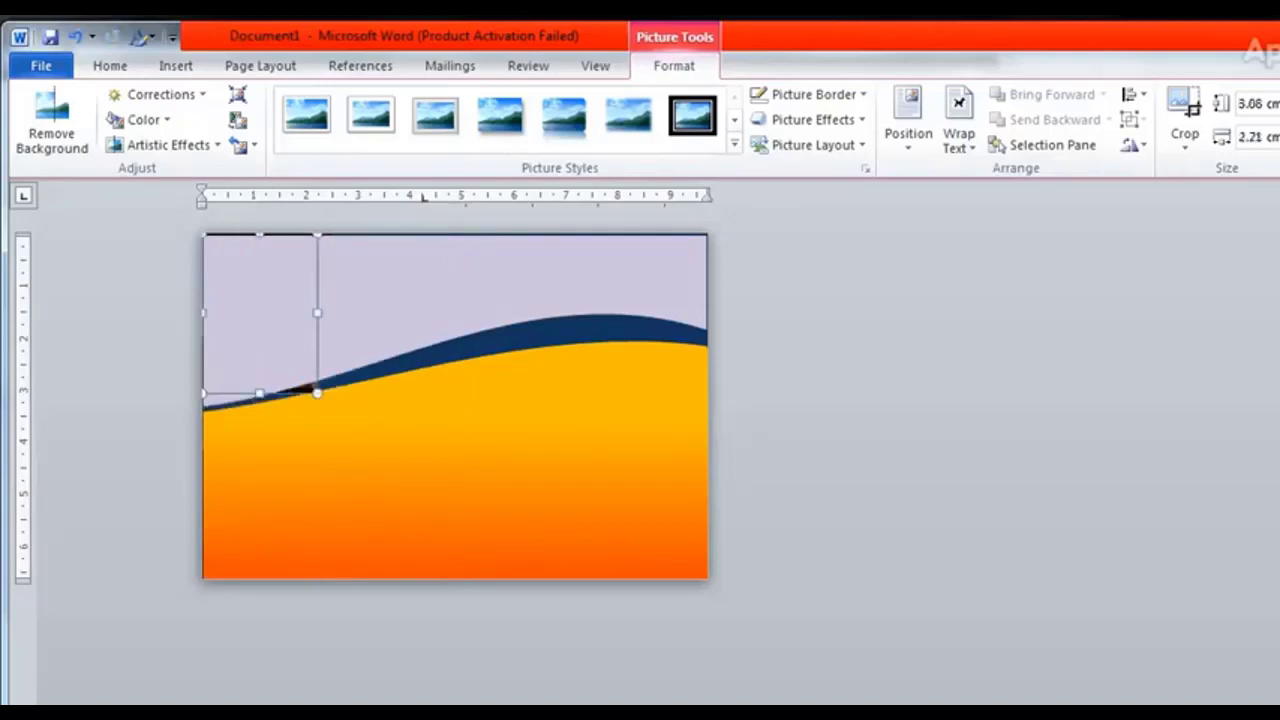
key("Escape")
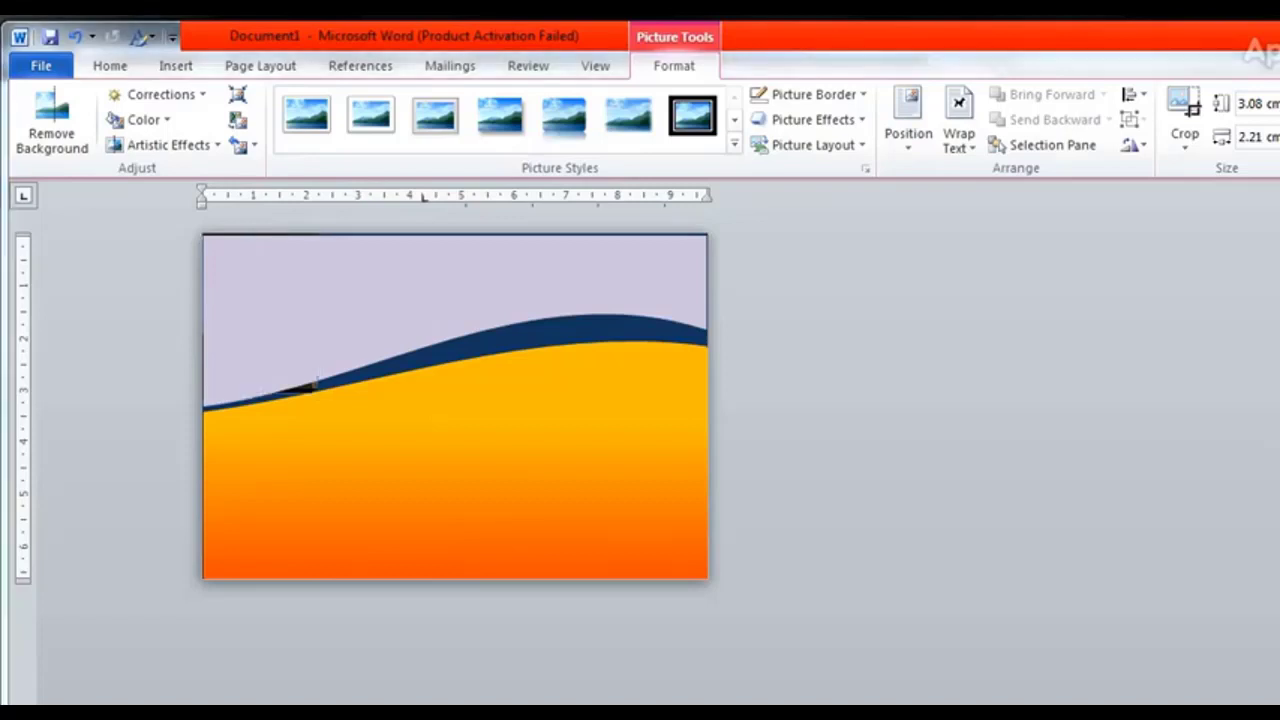
left_click(287, 372)
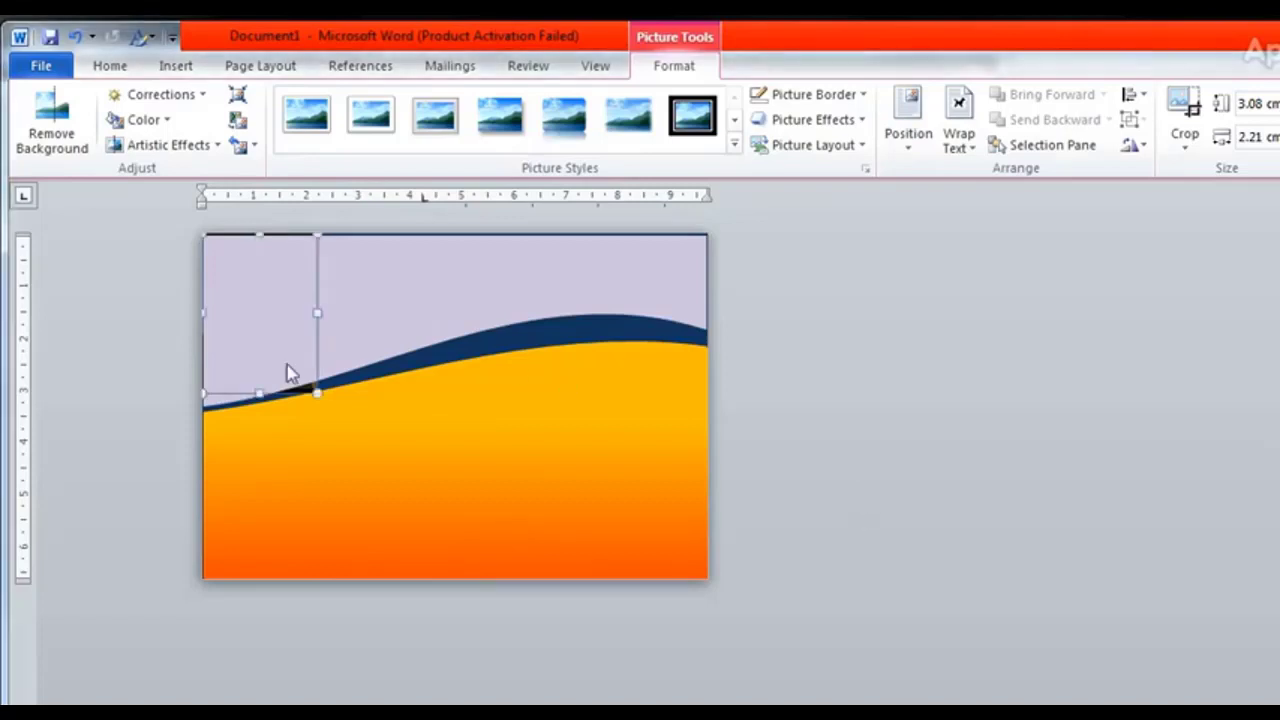
- Set the photo's text wrapping to In Front of Text and expand the Picture Styles gallery
left_click(972, 148)
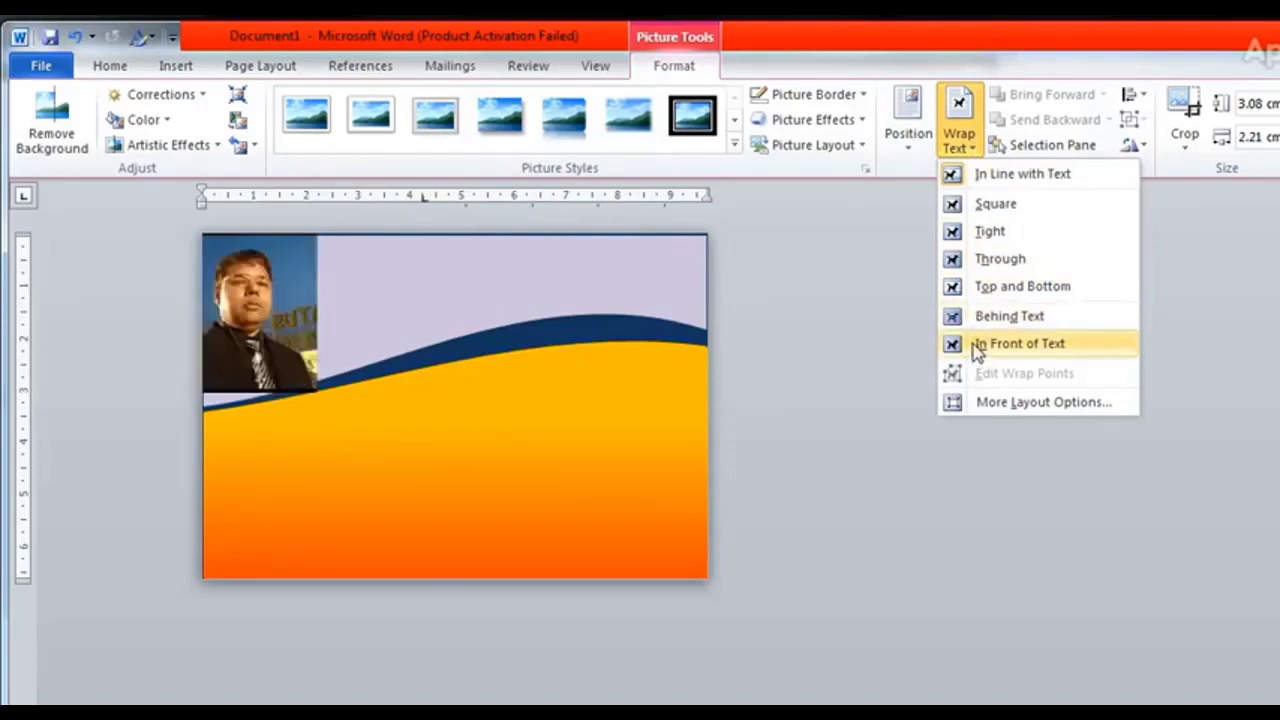
left_click(977, 345)
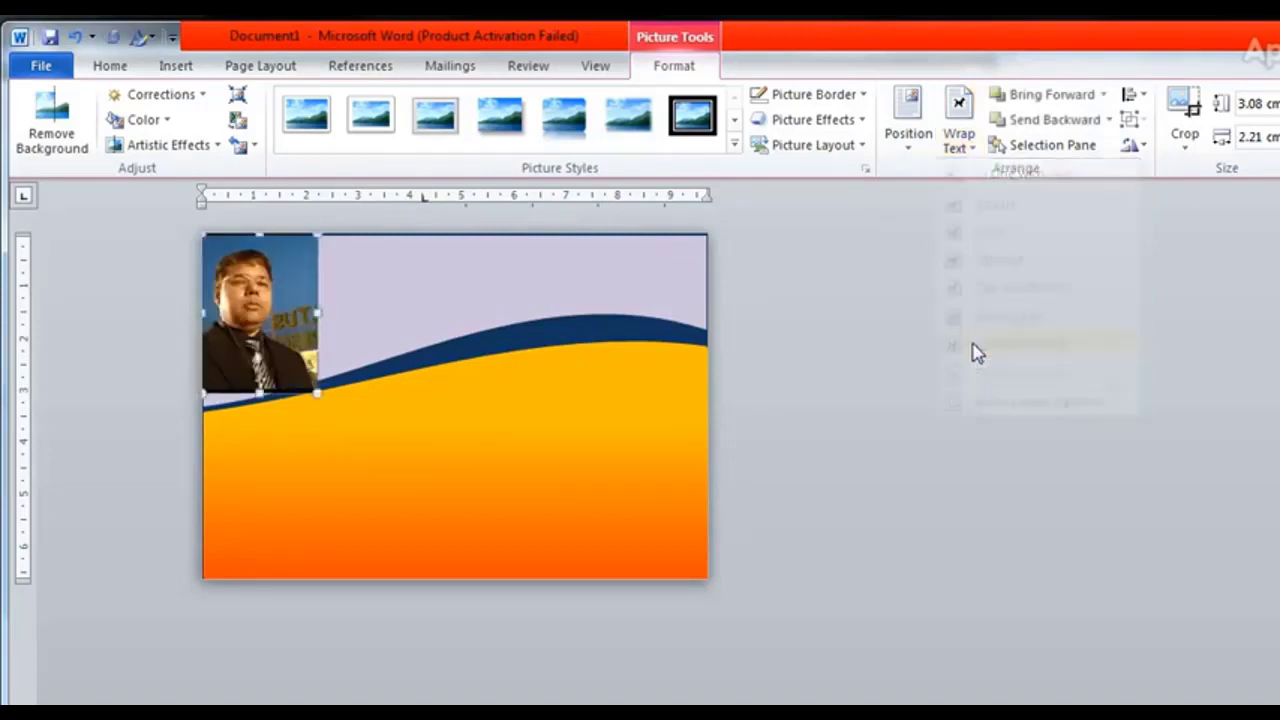
left_click(735, 120)
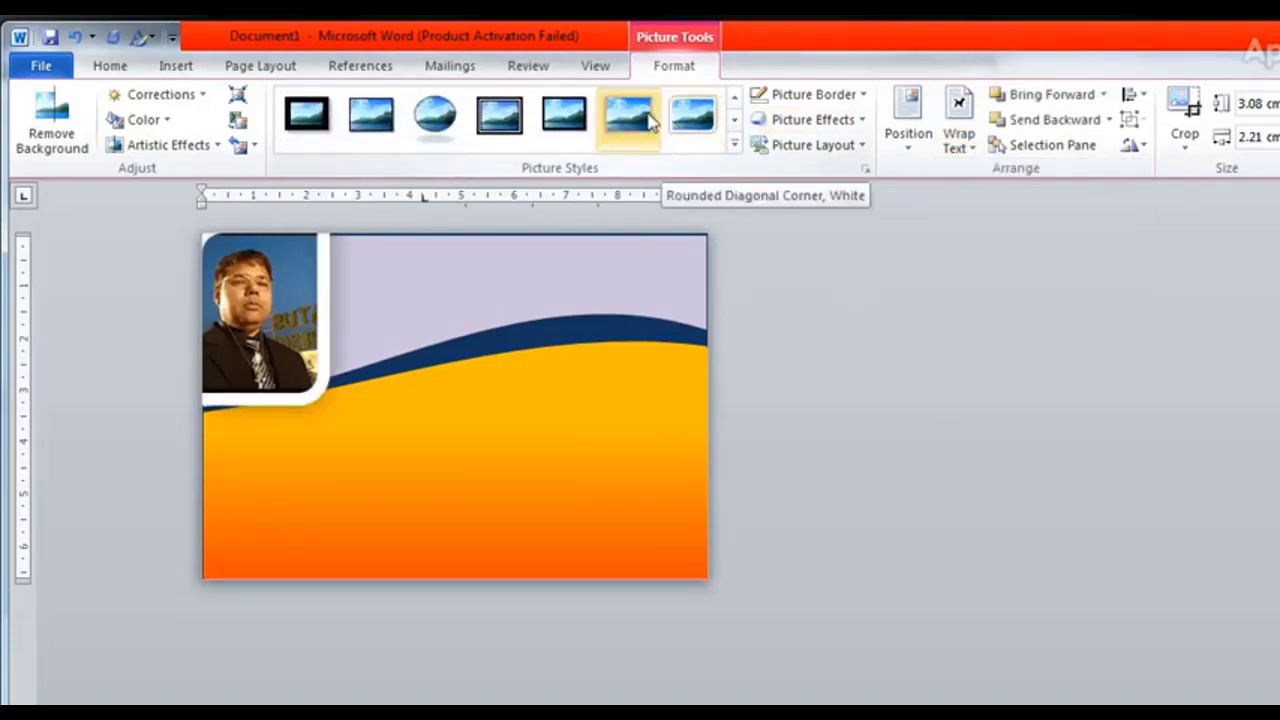
- Preview the Soft Edge Oval and Reflected Perspective White picture styles on the photo
left_click(735, 120)
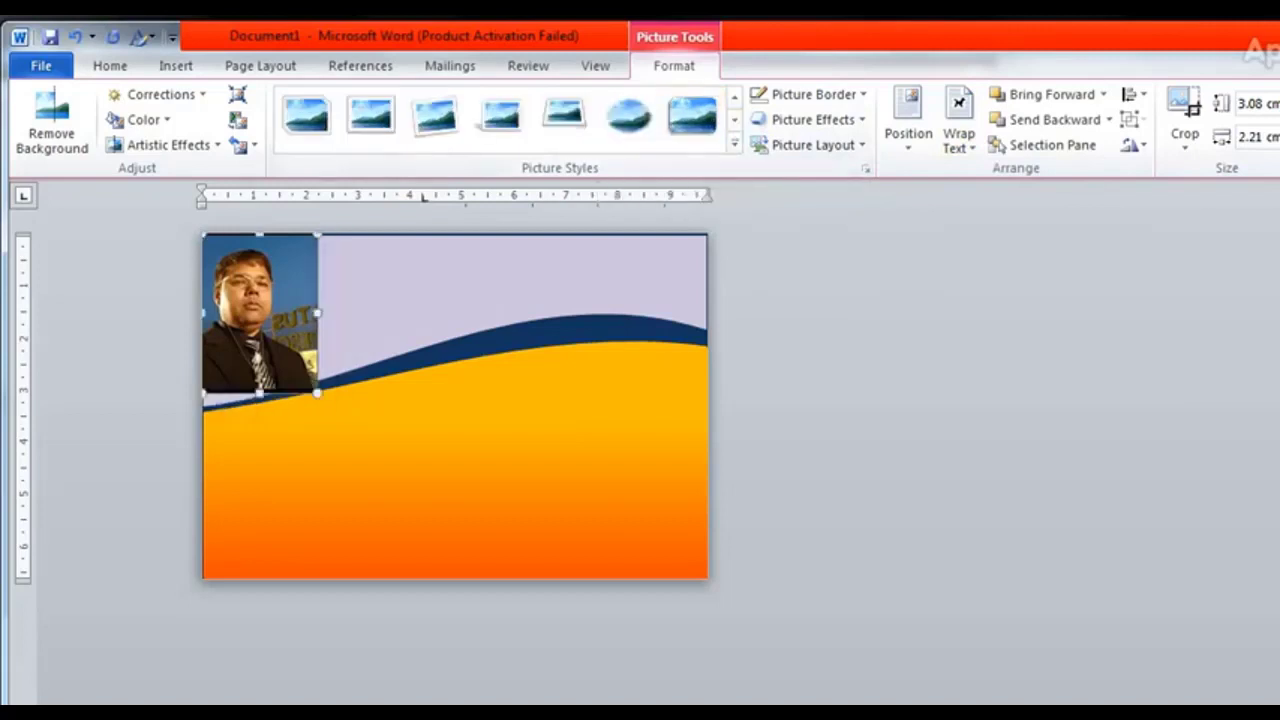
left_click(889, 610)
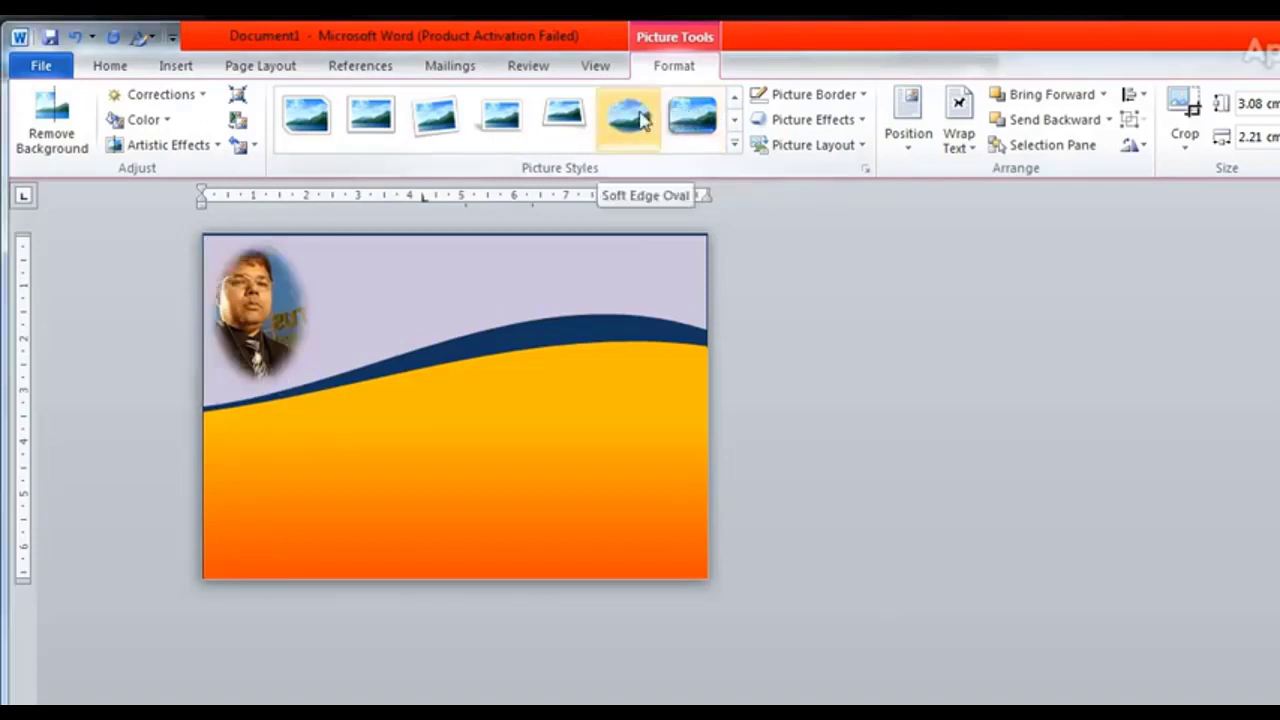
left_click(643, 119)
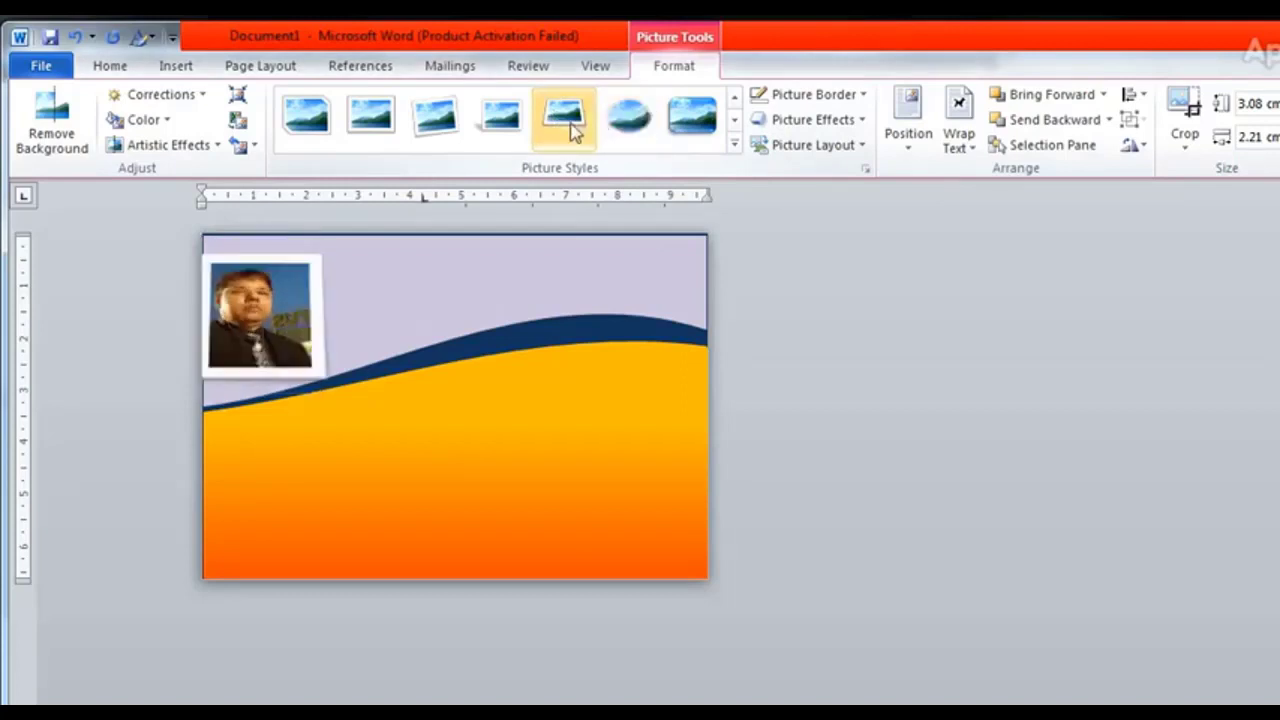
left_click(568, 125)
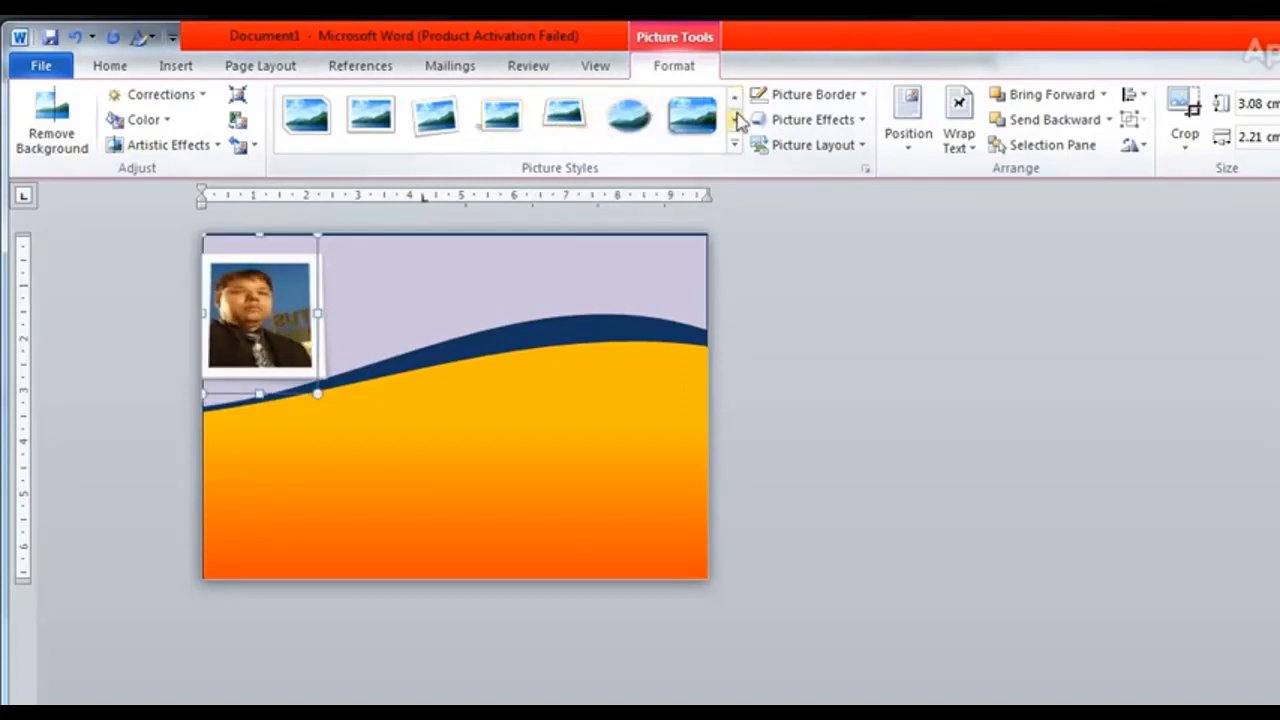
left_click(737, 119)
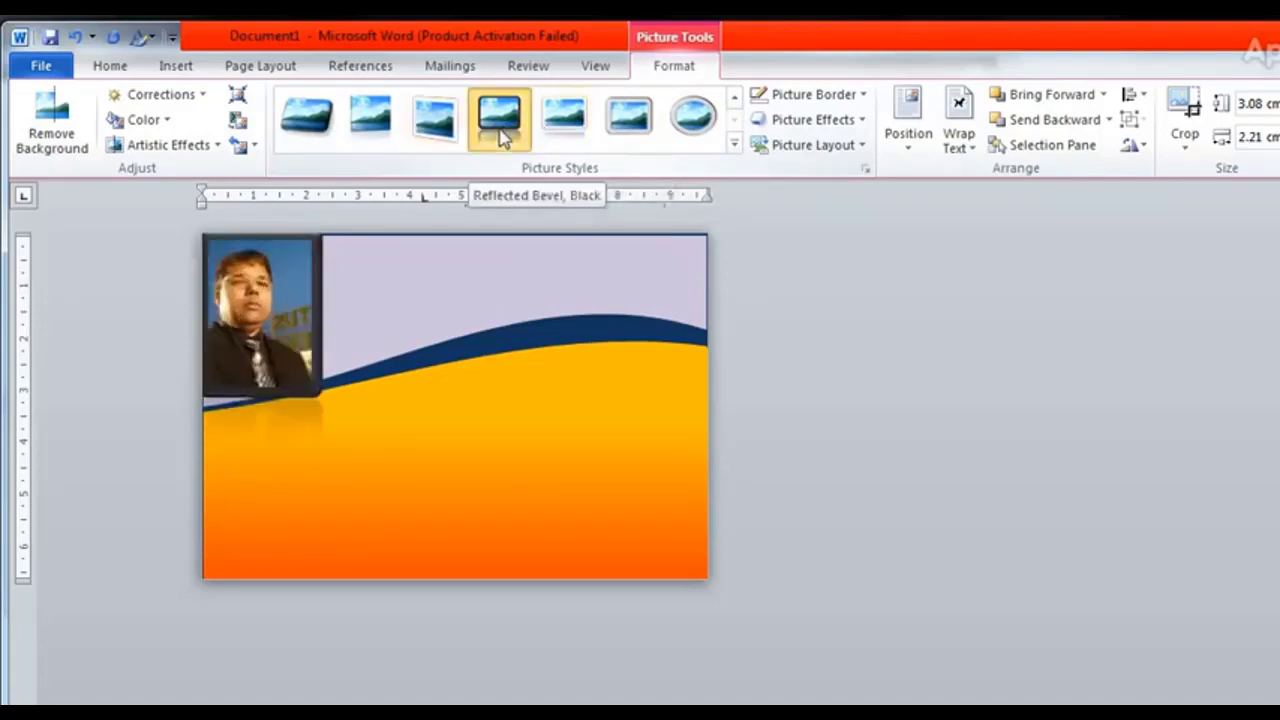
- Apply the Reflected Bevel, Black style and drag the photo to the card's bottom-left corner
left_click(503, 137)
mouse_move(302, 310)
left_mouse_down()
mouse_move(323, 315)
mouse_move(321, 334)
mouse_move(284, 338)
mouse_move(289, 502)
left_mouse_up()
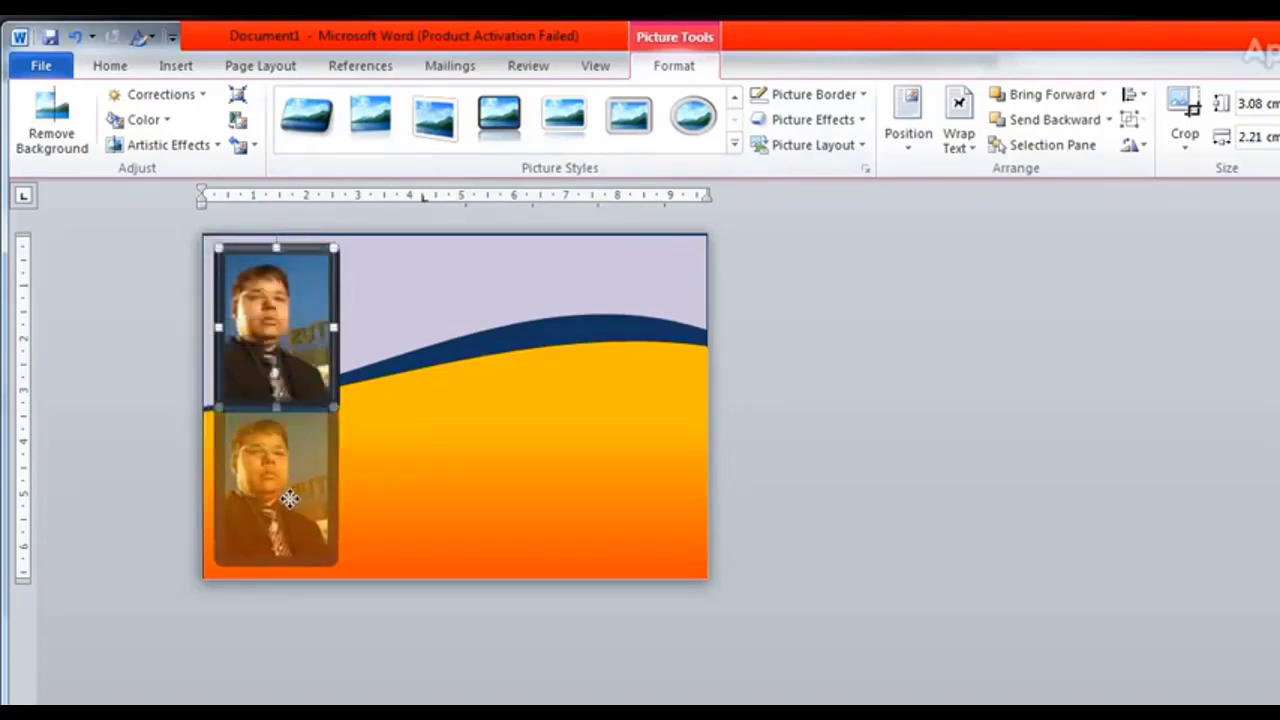
left_click_drag(289, 502, 285, 341)
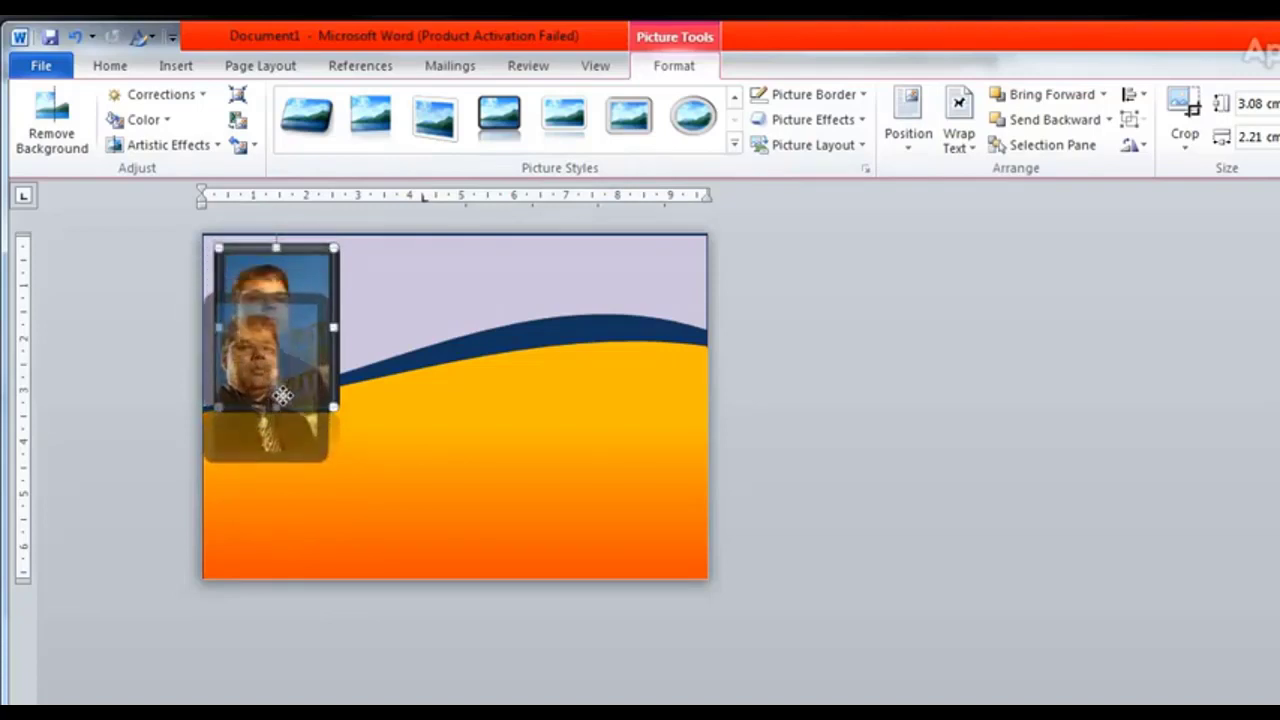
left_click_drag(285, 341, 279, 395)
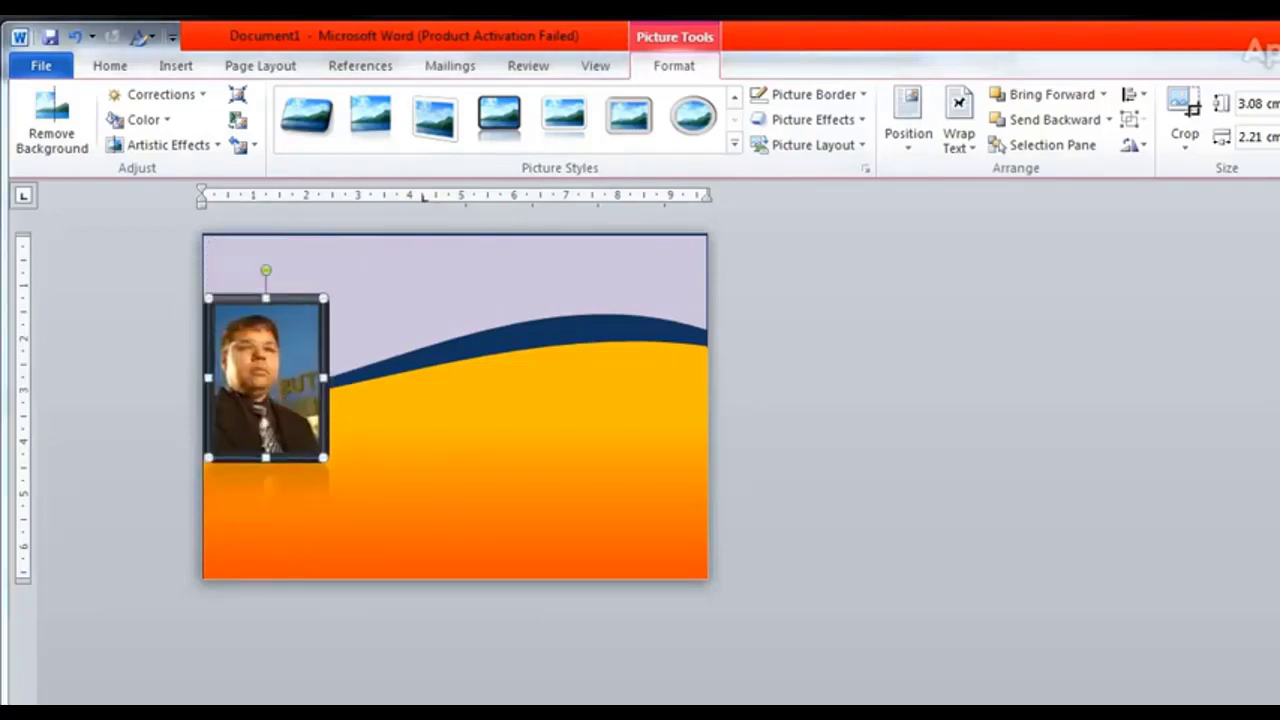
left_click(922, 626)
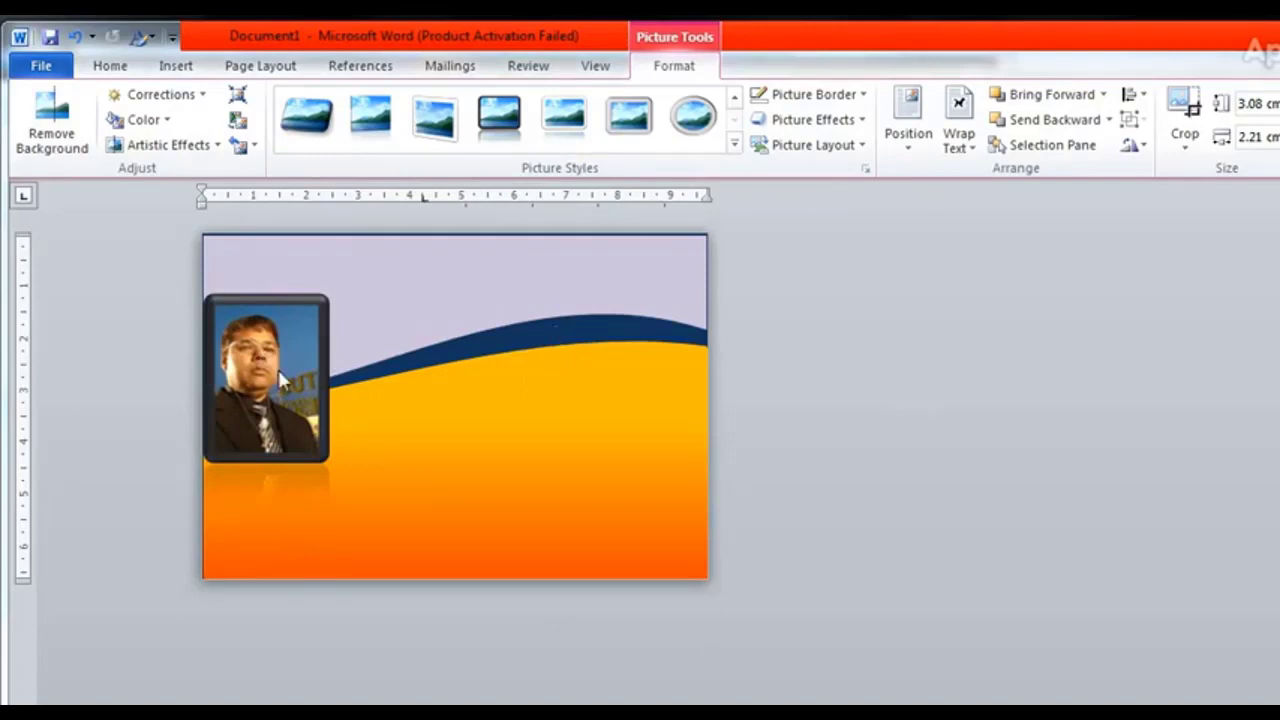
left_click_drag(278, 369, 286, 491)
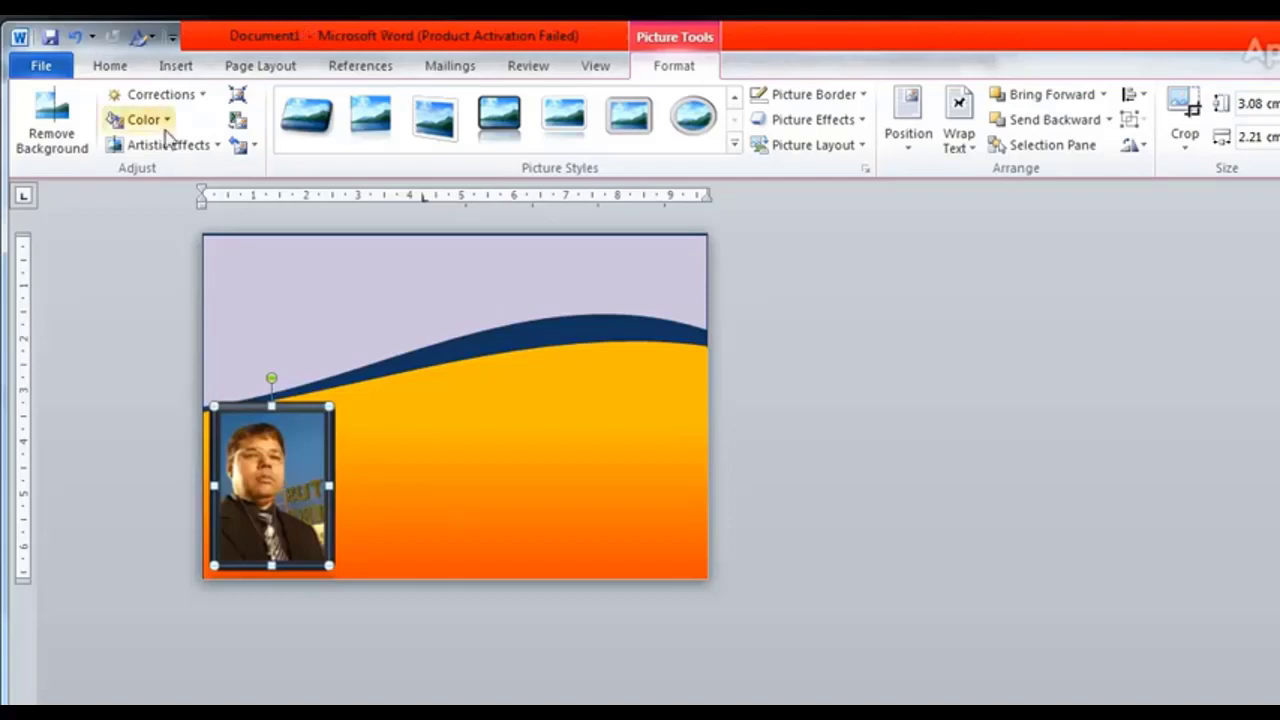
- Insert the KbC logo image file into the card
left_click(360, 140)
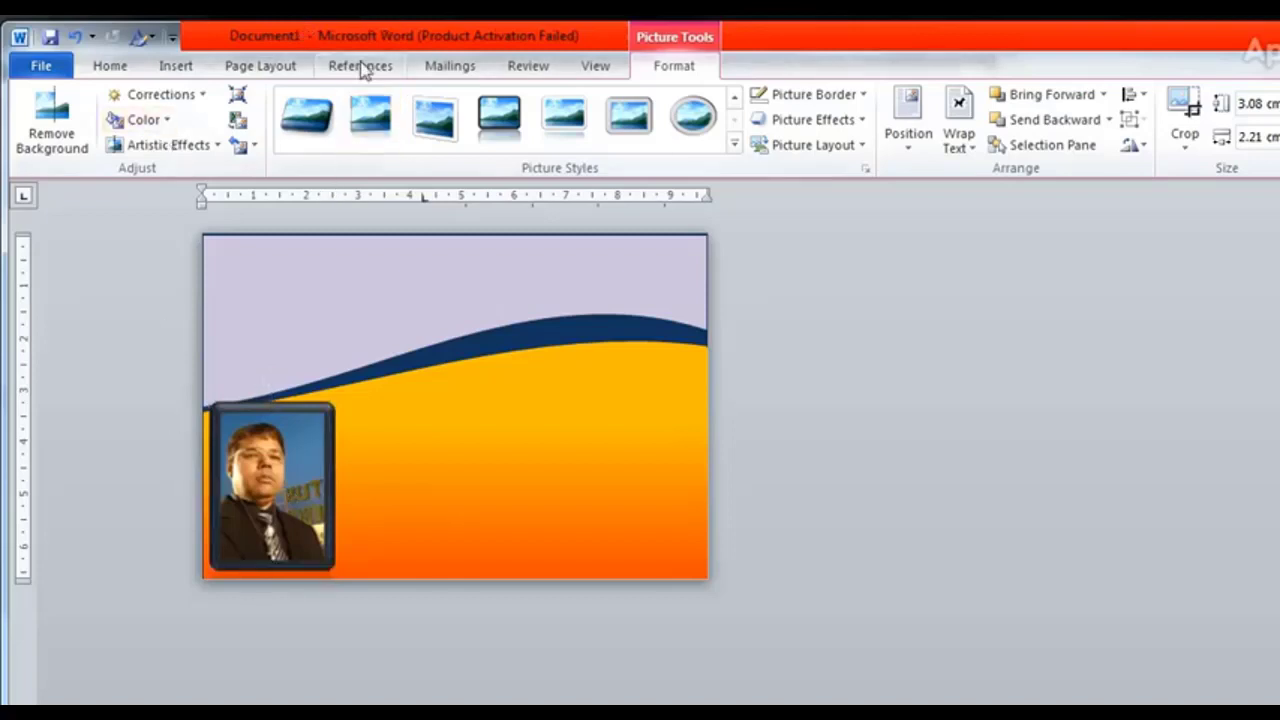
left_click(175, 66)
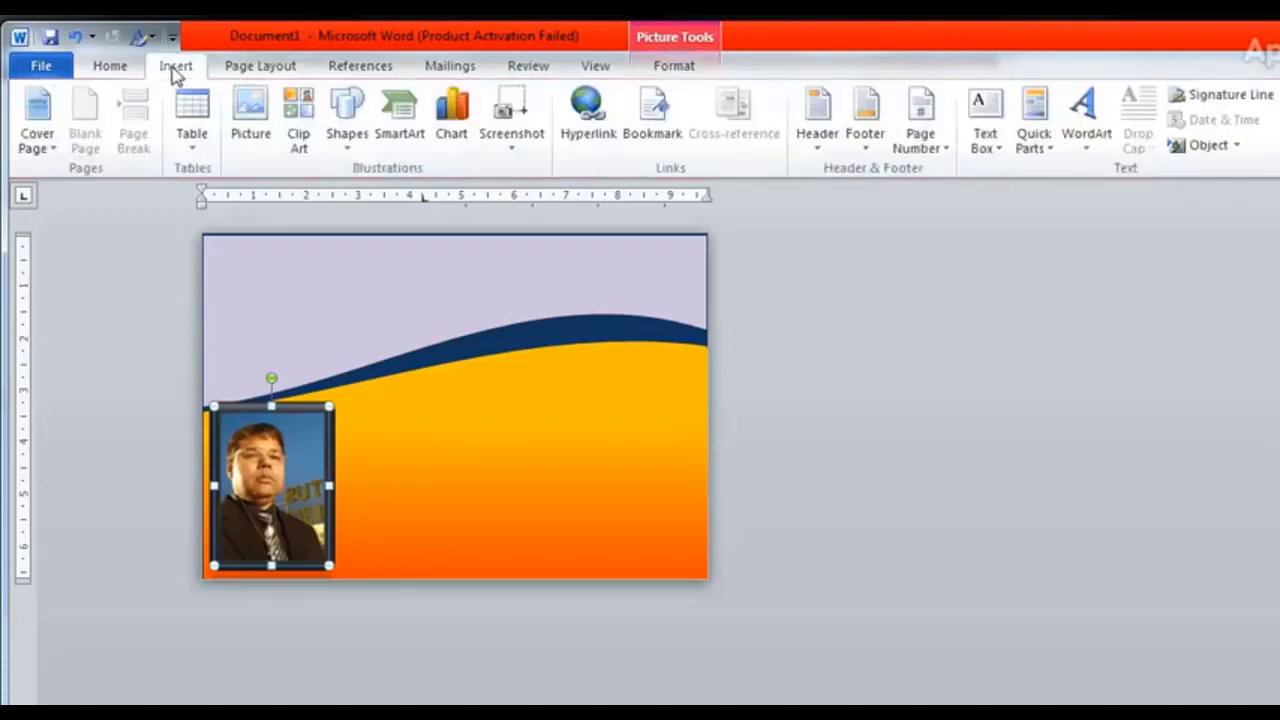
left_click(245, 133)
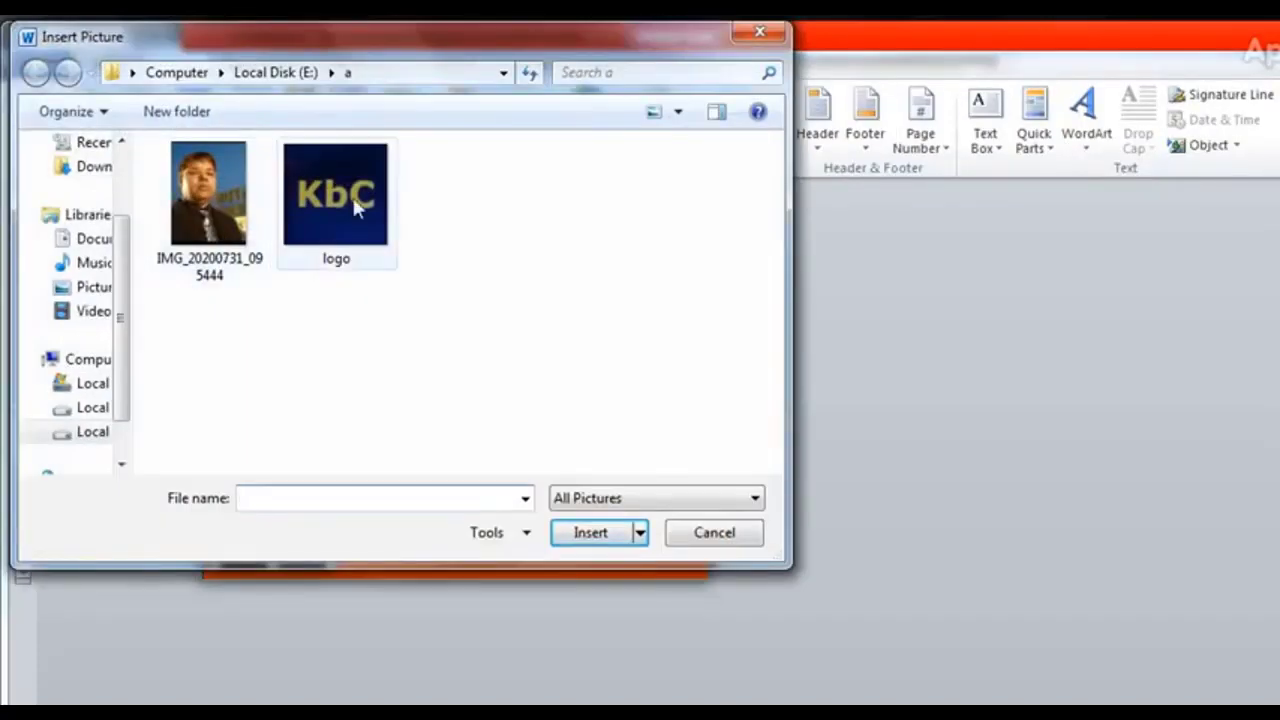
left_click(355, 205)
left_click(587, 533)
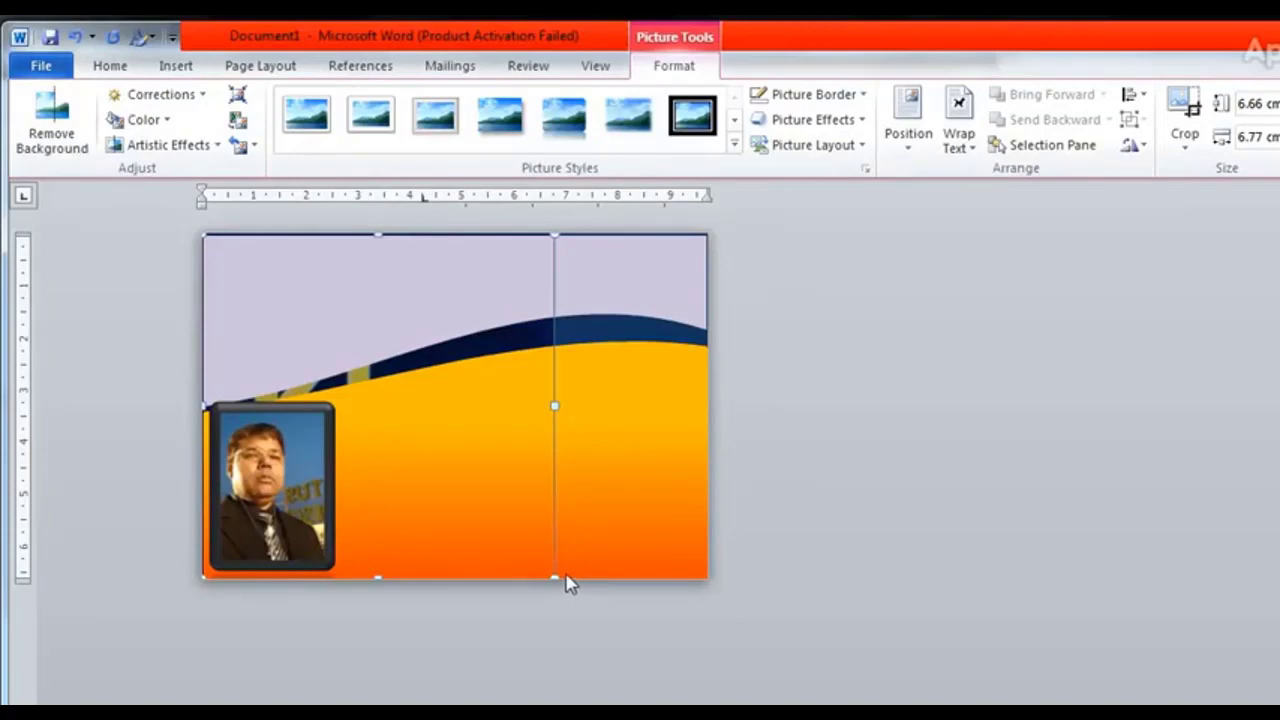
- Shrink the logo to a 1.72 × 1.74 cm top-left square floating In Front of Text
mouse_move(512, 510)
left_mouse_down()
mouse_move(343, 305)
mouse_move(293, 267)
left_mouse_up()
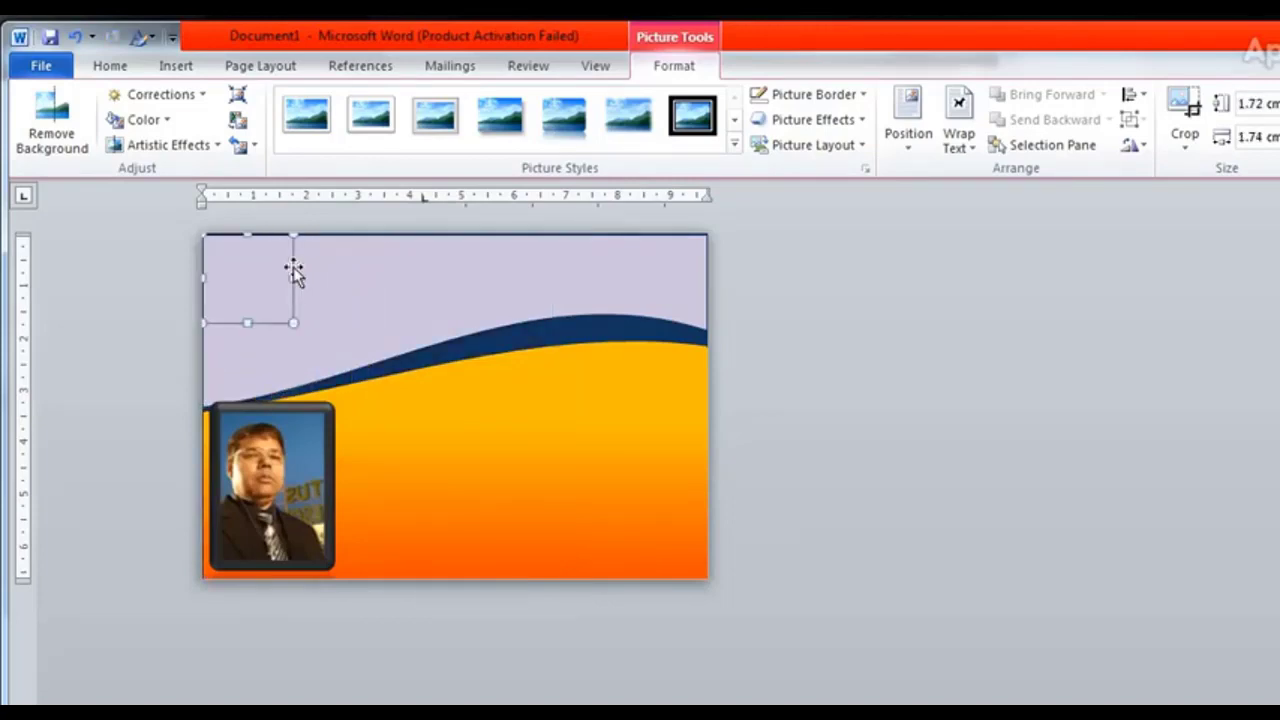
left_click(970, 150)
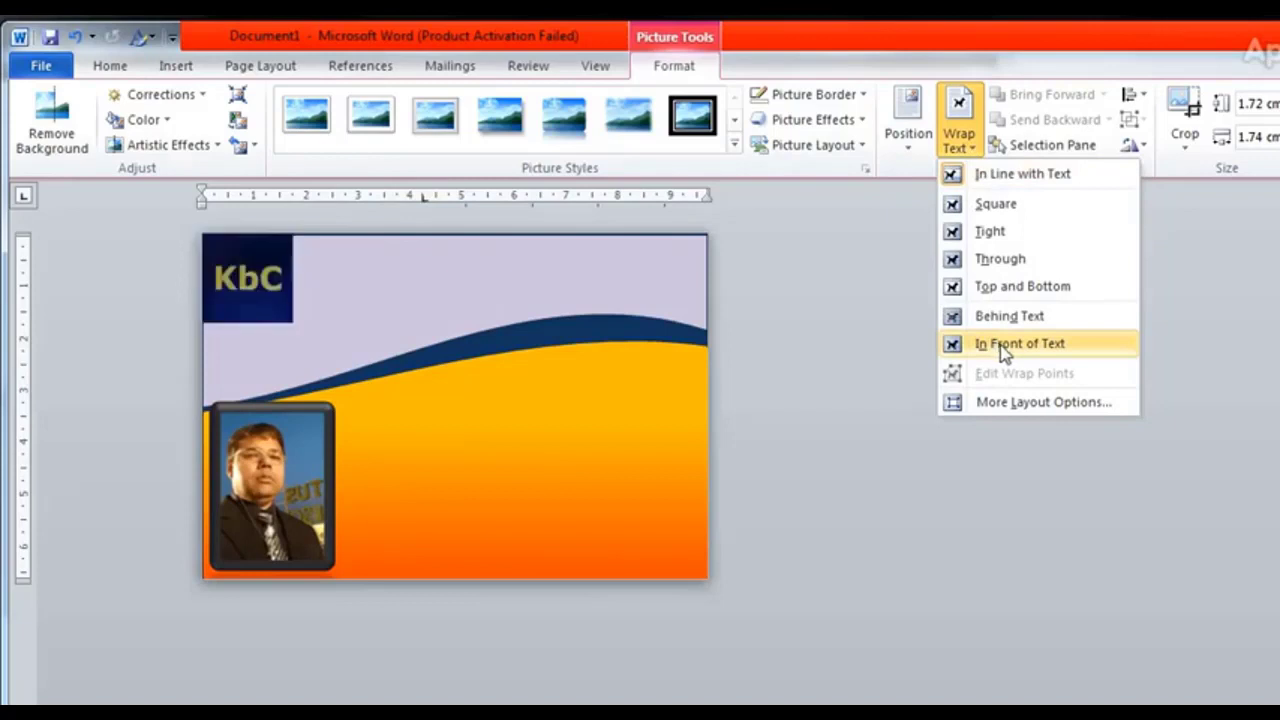
left_click(1002, 347)
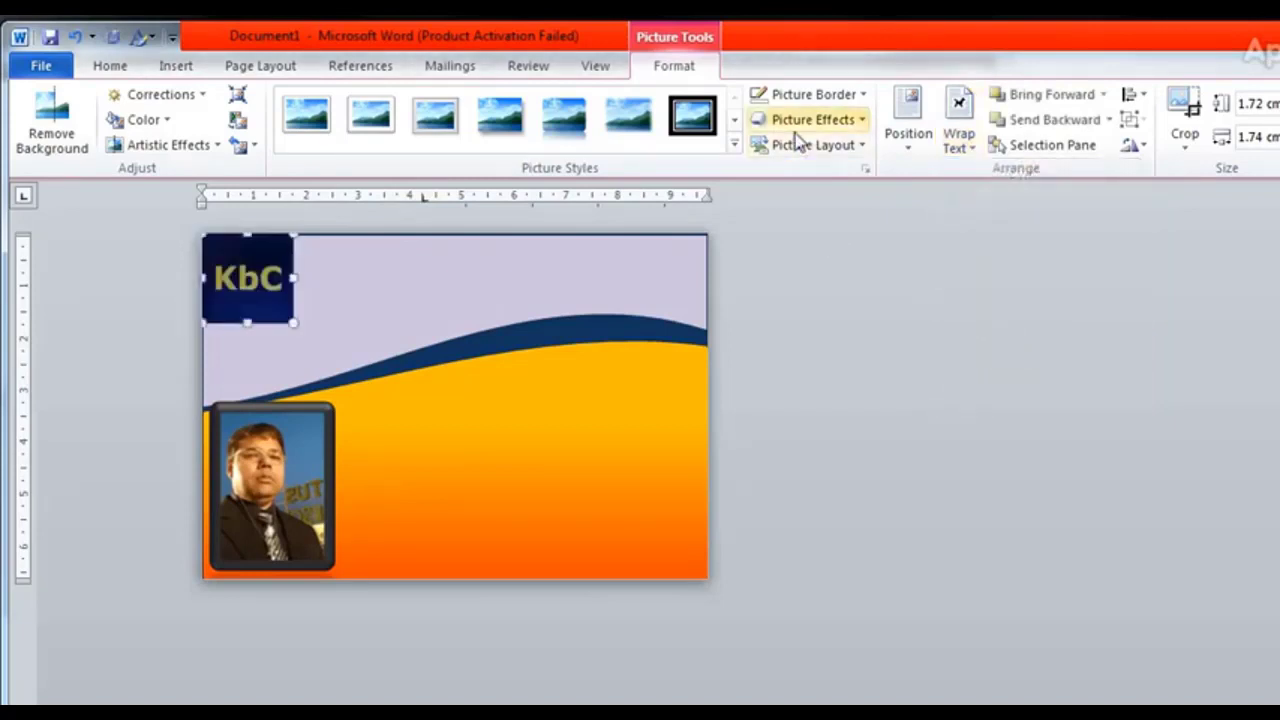
left_click(734, 119)
- Try several picture styles on the KbC logo and apply the circular metal-ring style
left_click(734, 119)
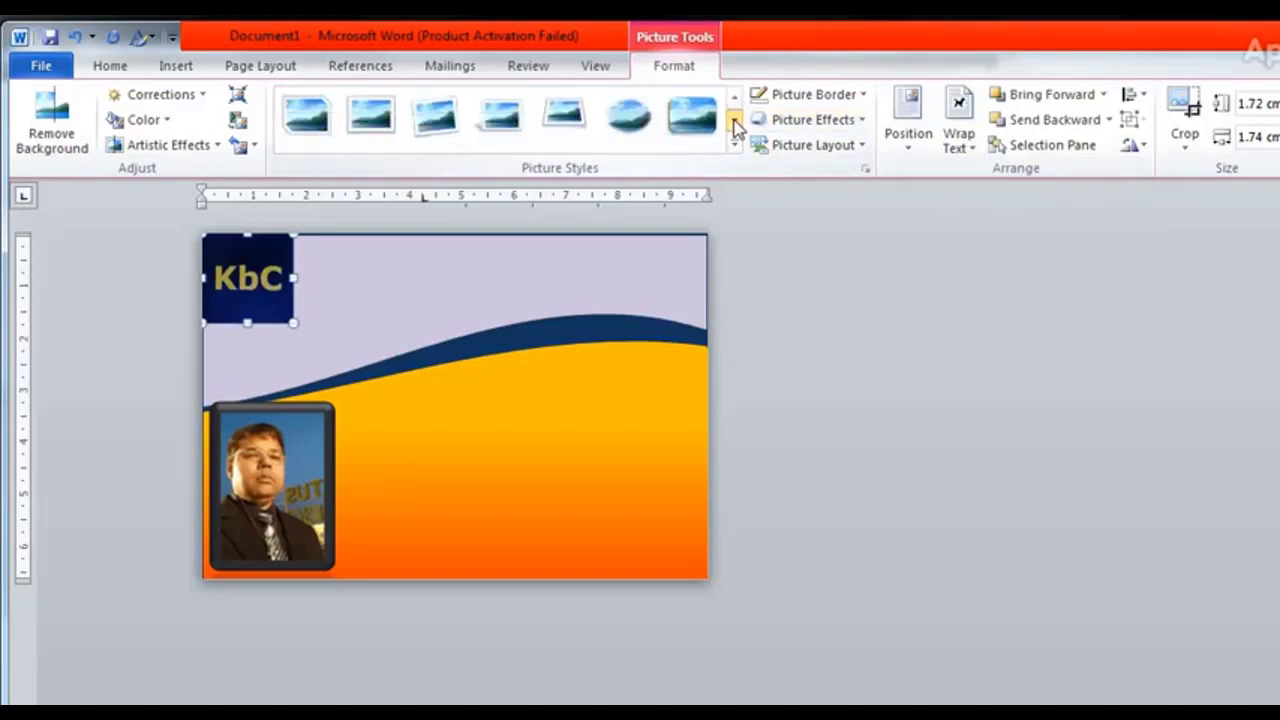
left_click(626, 120)
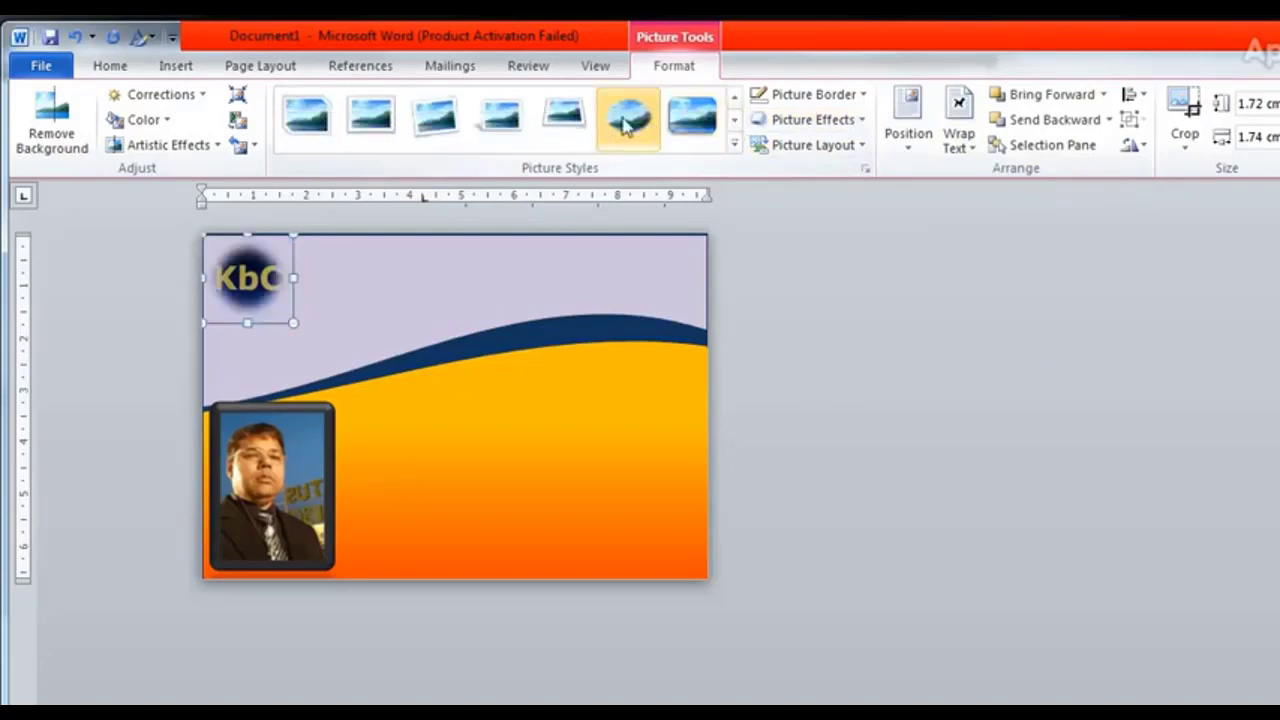
left_click(692, 115)
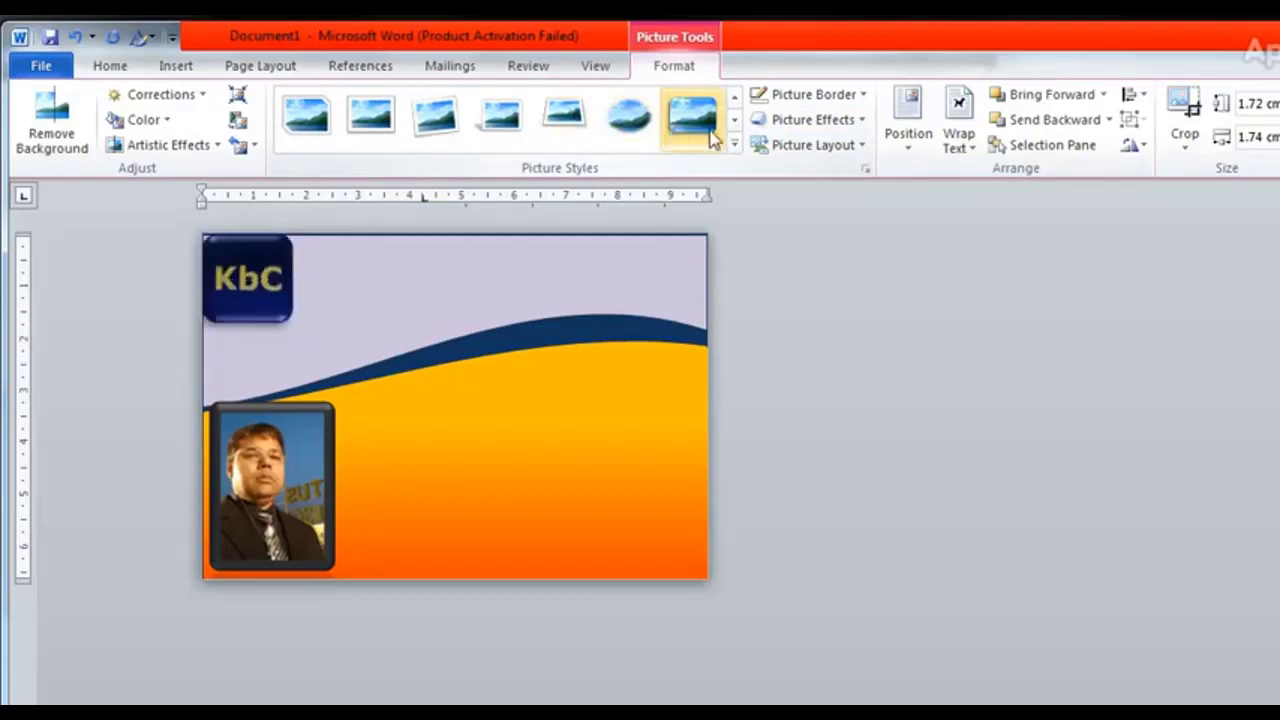
left_click(692, 115)
left_click(734, 119)
left_click(697, 116)
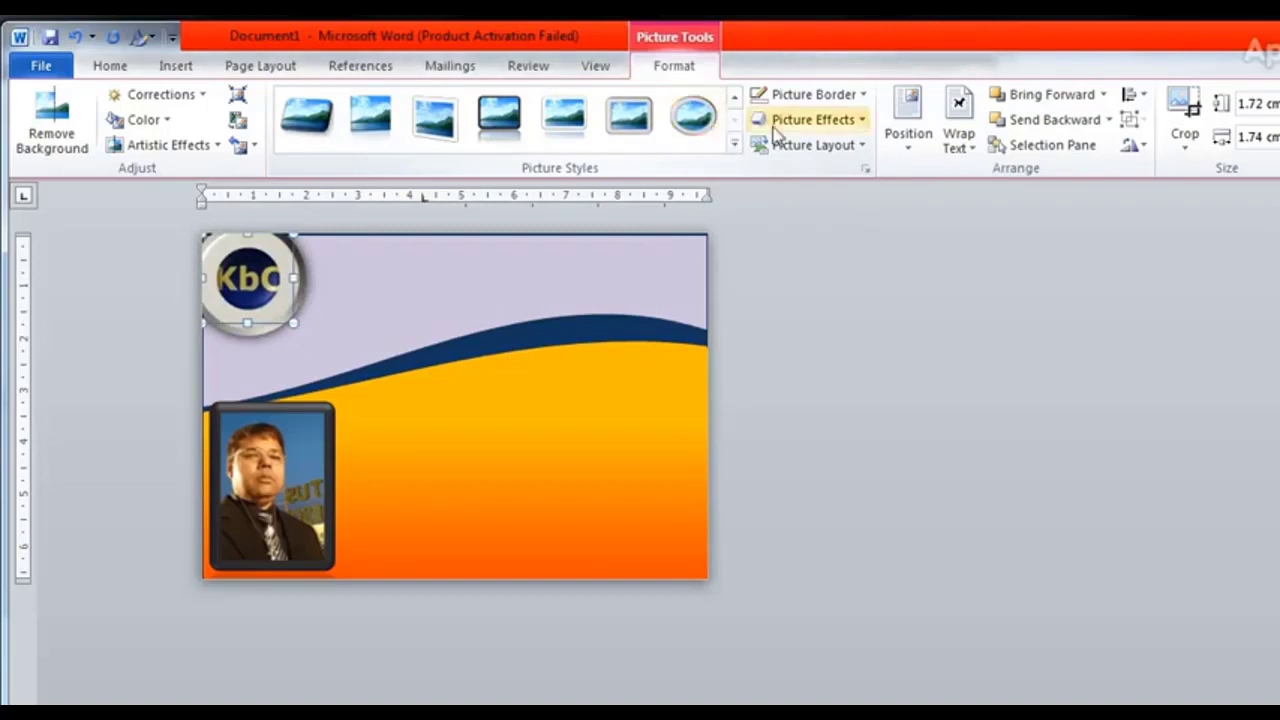
- Remove the logo's grey picture border with No Outline
left_click(864, 94)
left_click(822, 325)
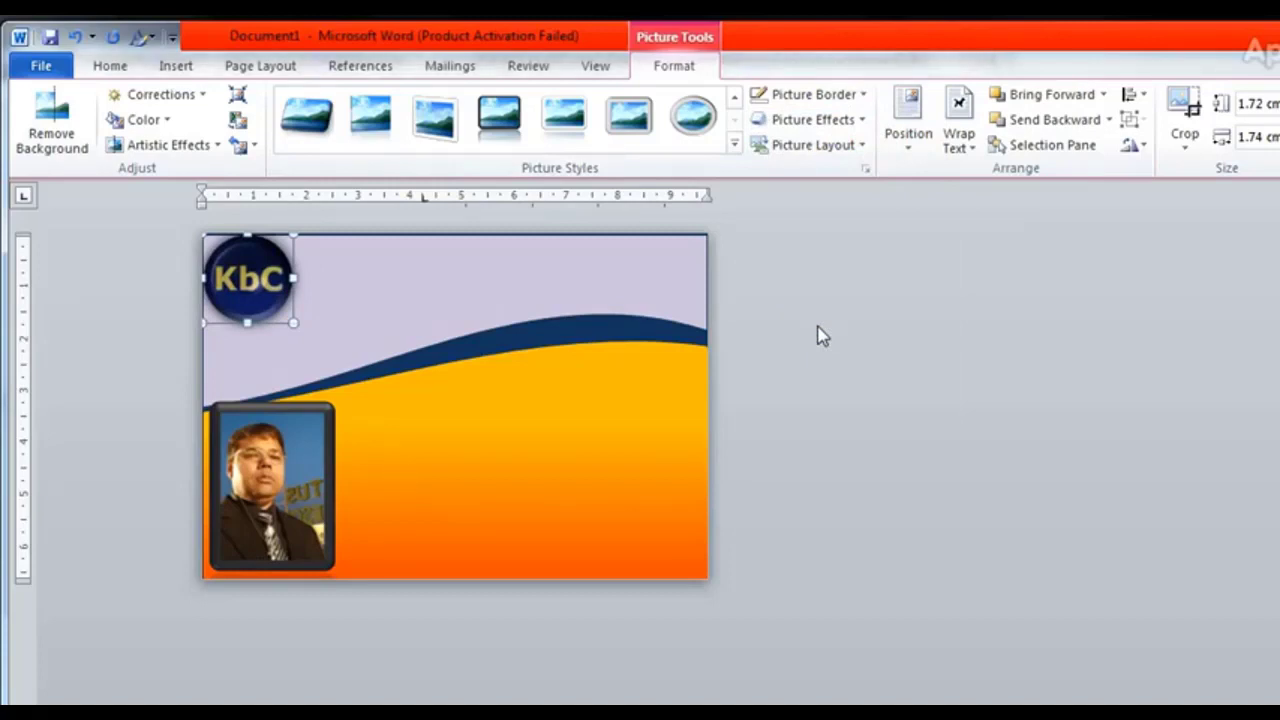
left_click(818, 335)
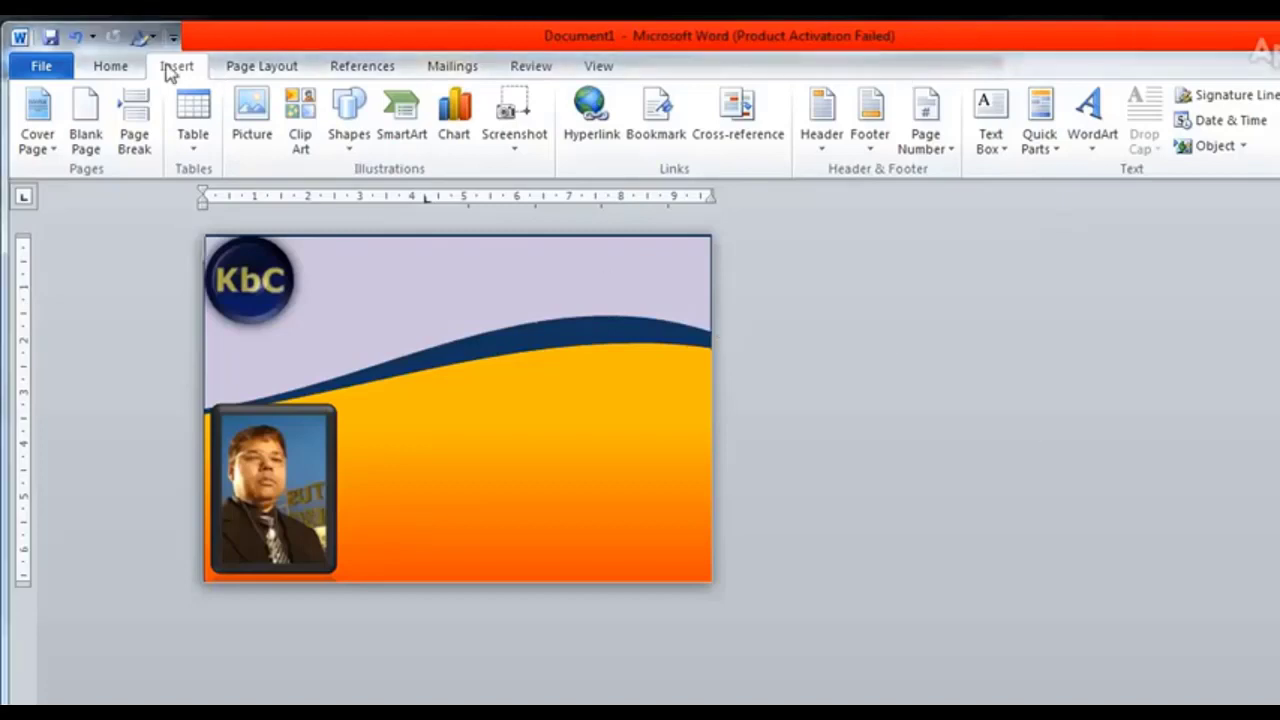
- Insert a red WordArt box and replace its placeholder with 'Knowledge Bin college'
left_click(1100, 155)
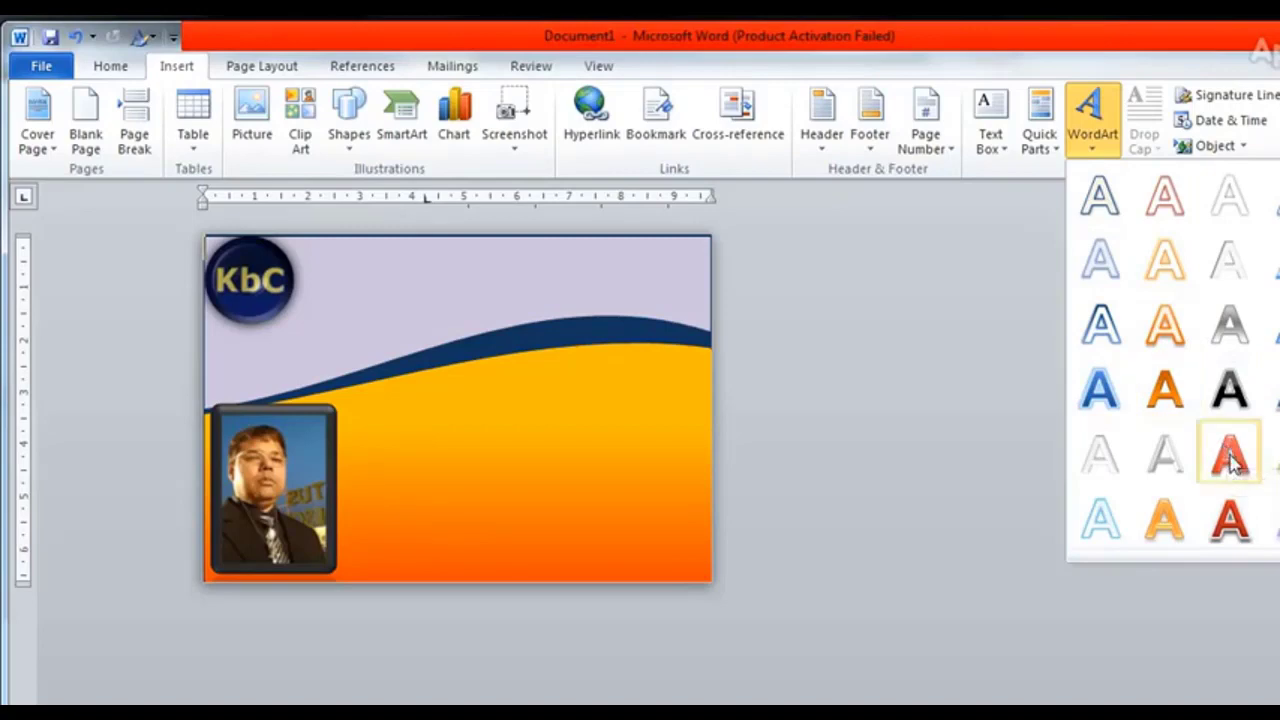
left_click(1232, 458)
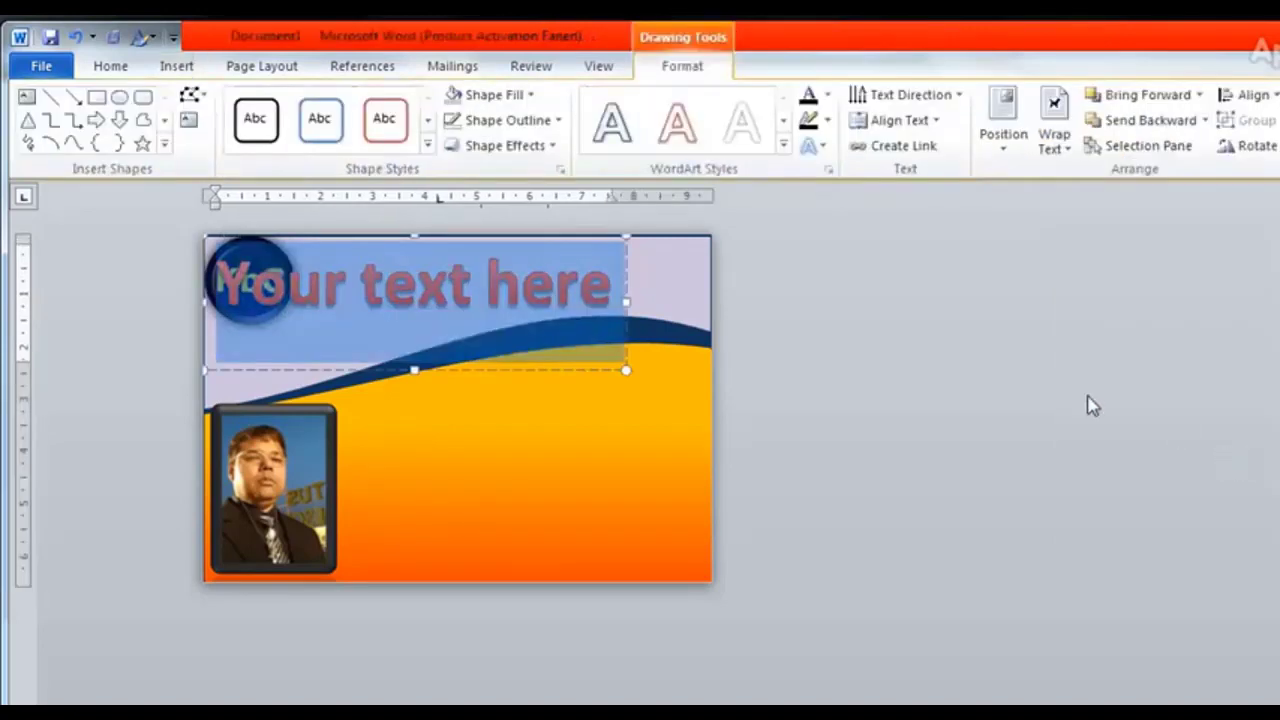
double_click(408, 294)
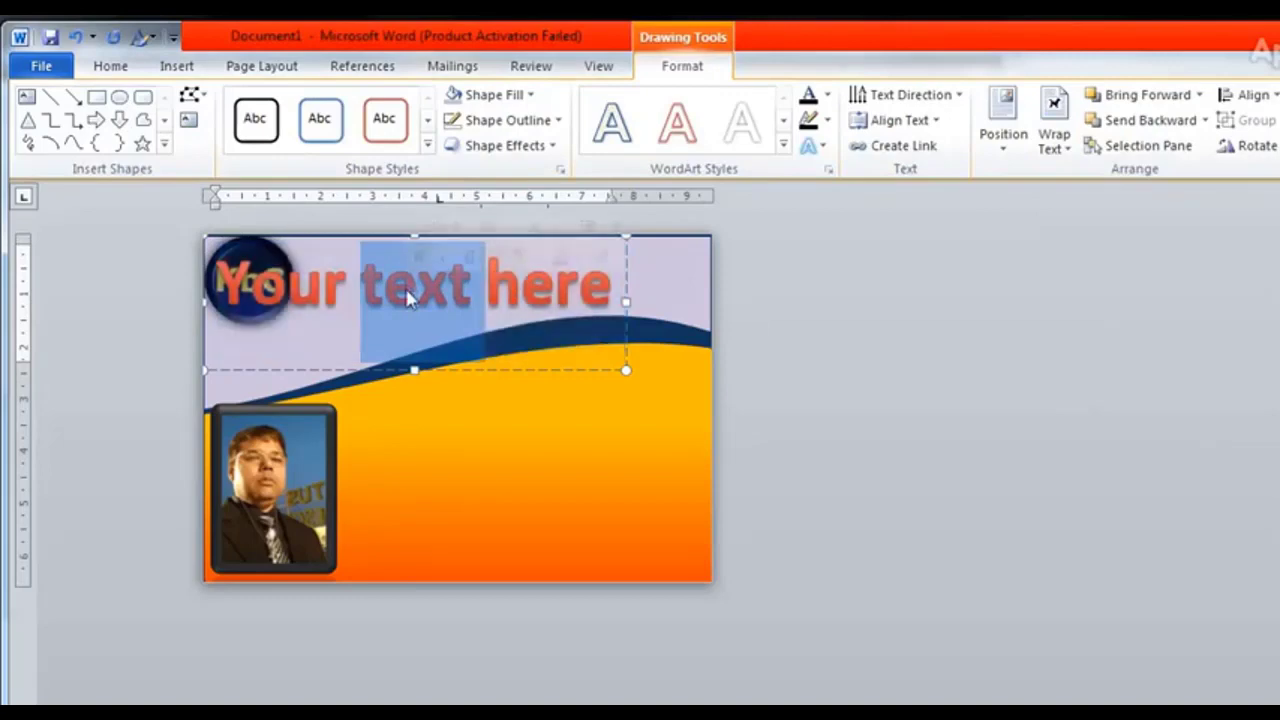
key("BackSpace")
key("BackSpace")
key("BackSpace")
key("BackSpace")
key("BackSpace")
key("BackSpace")
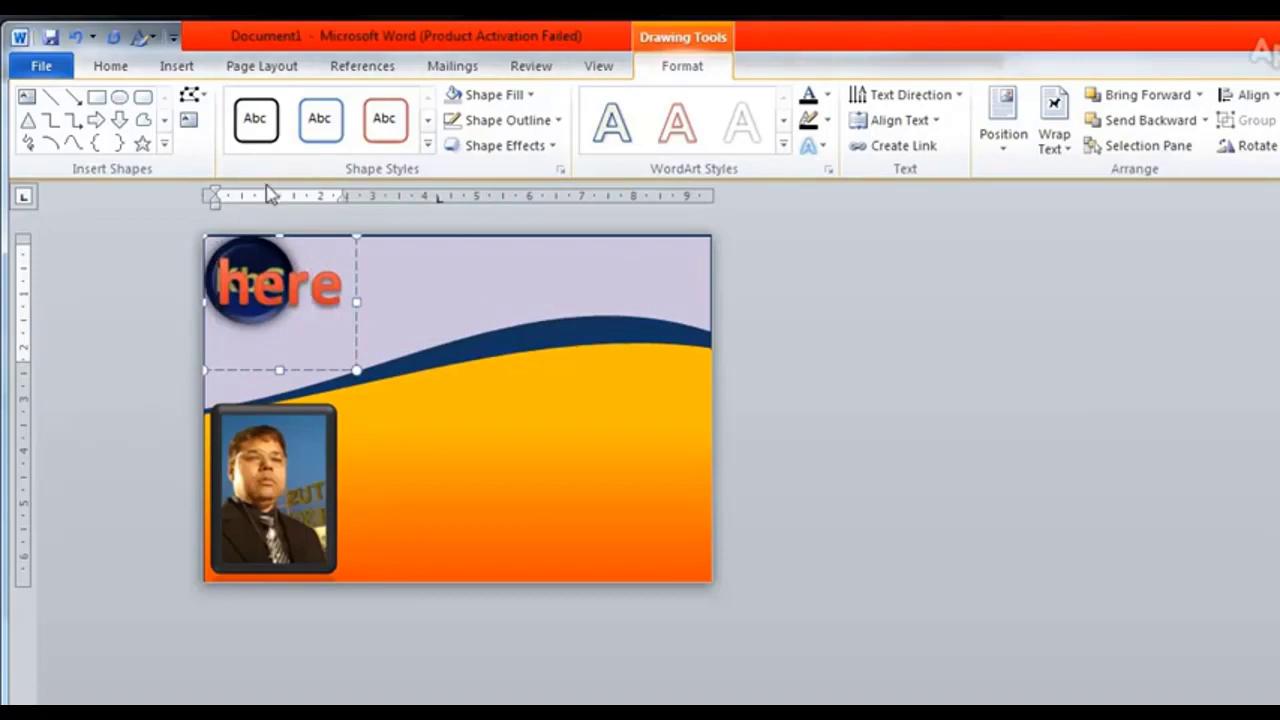
left_click(347, 292)
key("BackSpace")
key("BackSpace")
key("BackSpace")
key("BackSpace")
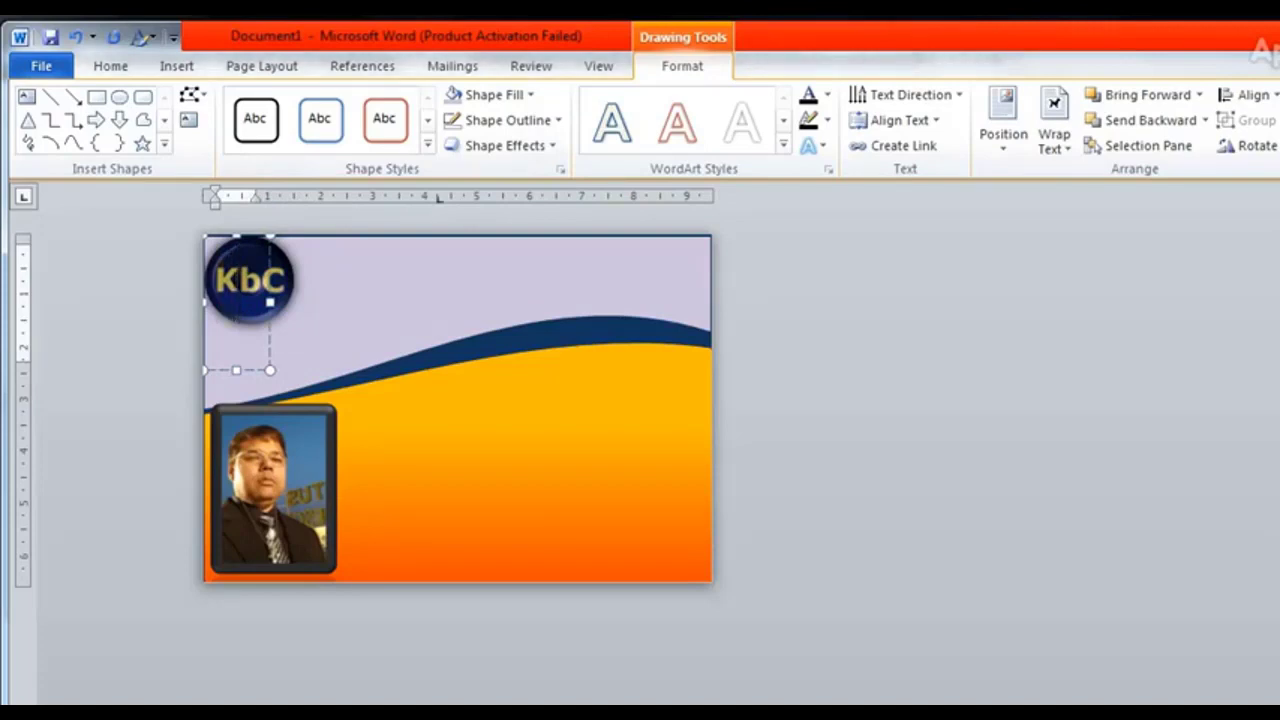
type("Kn")
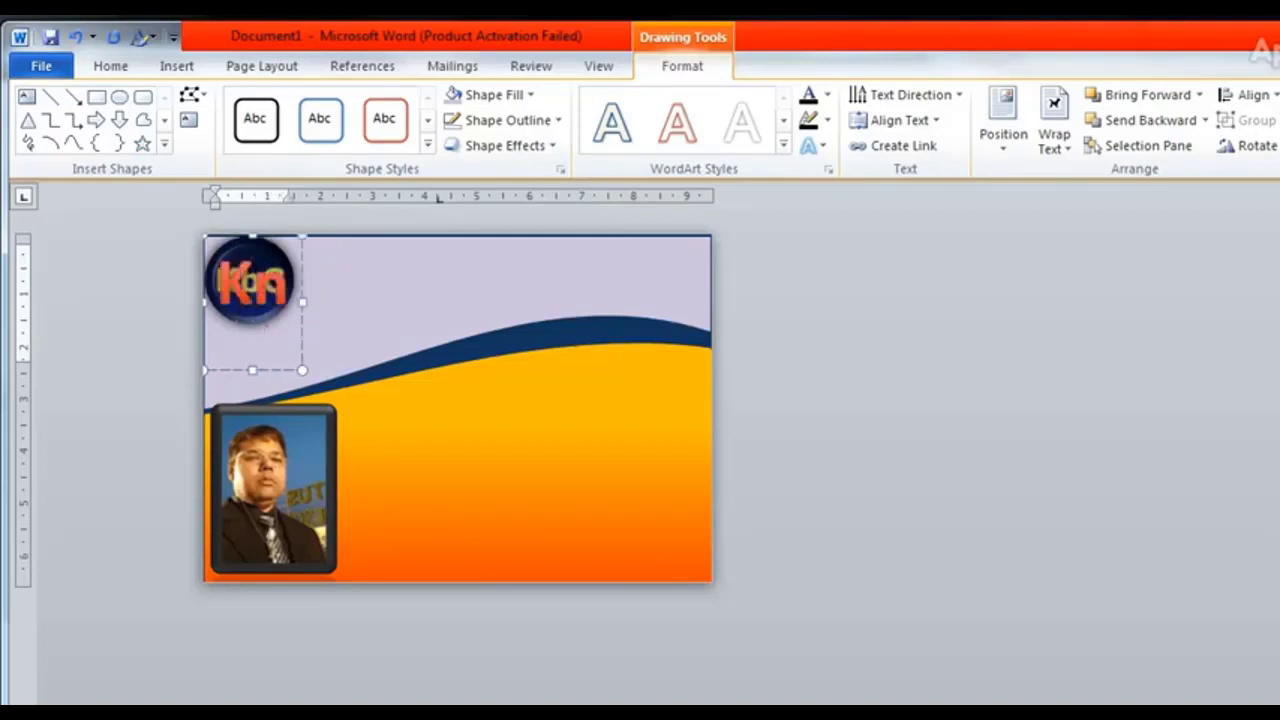
type("owledge")
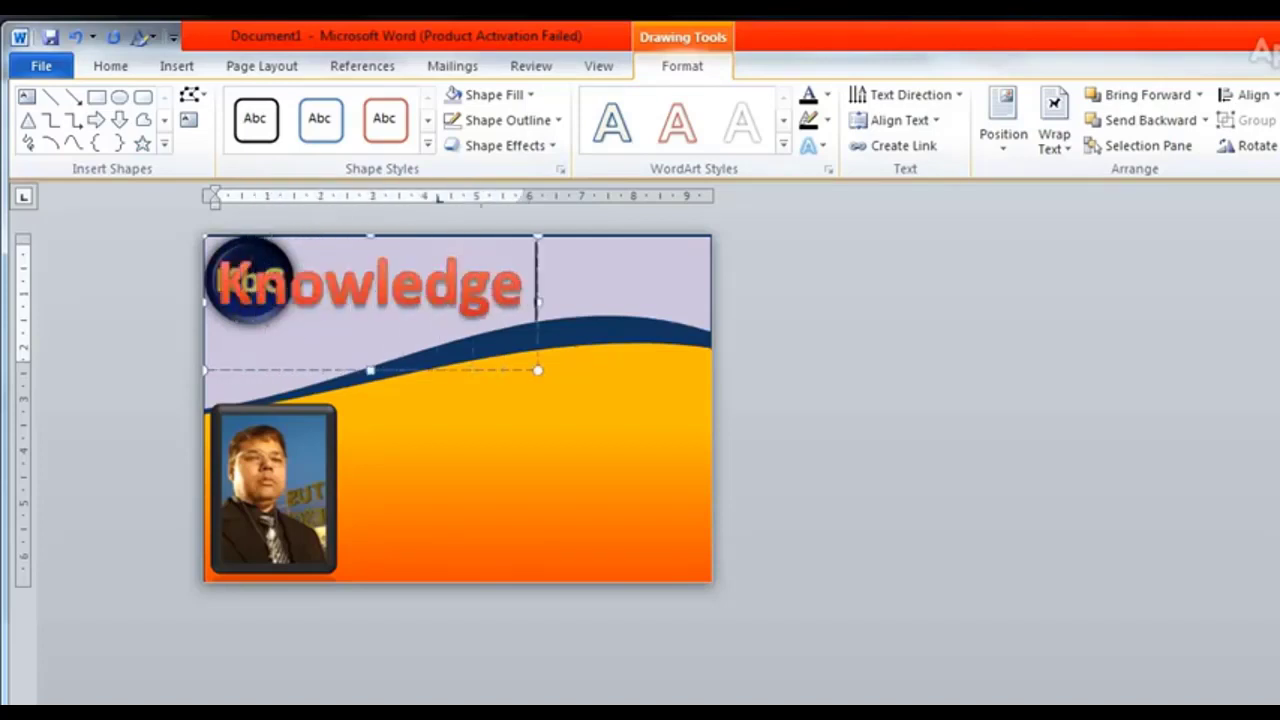
type(" Bin coll")
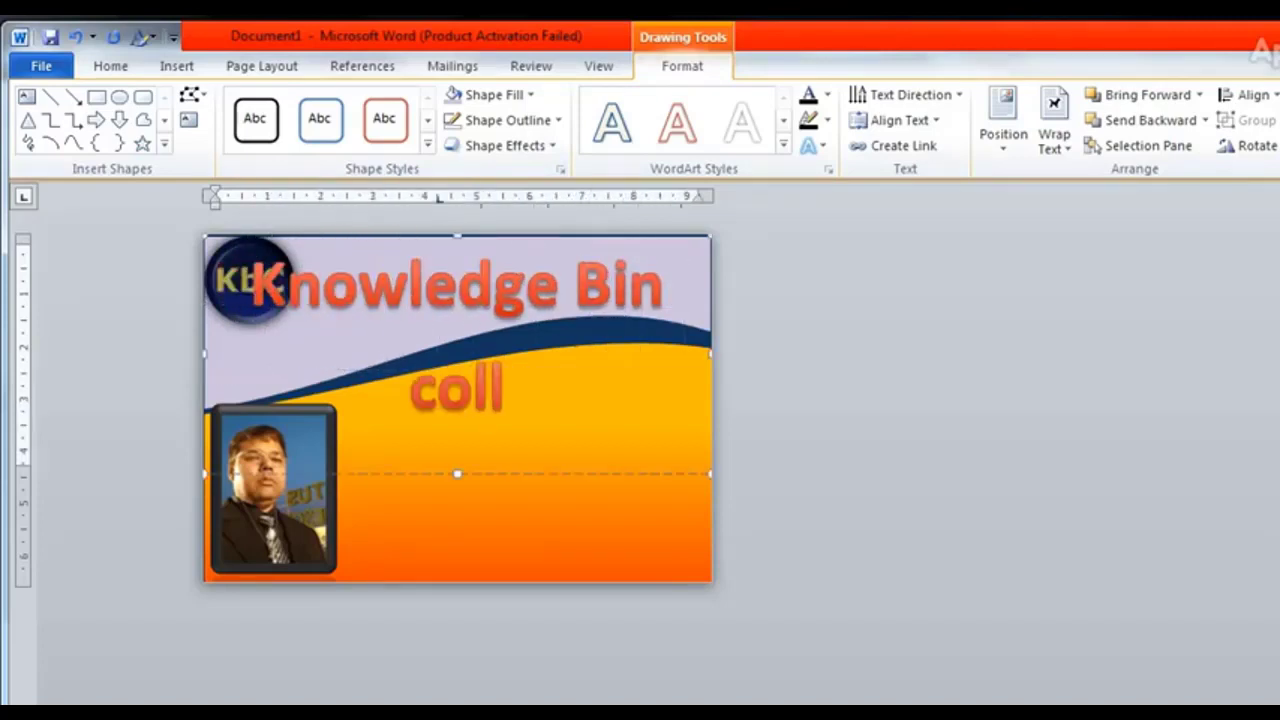
type("ege")
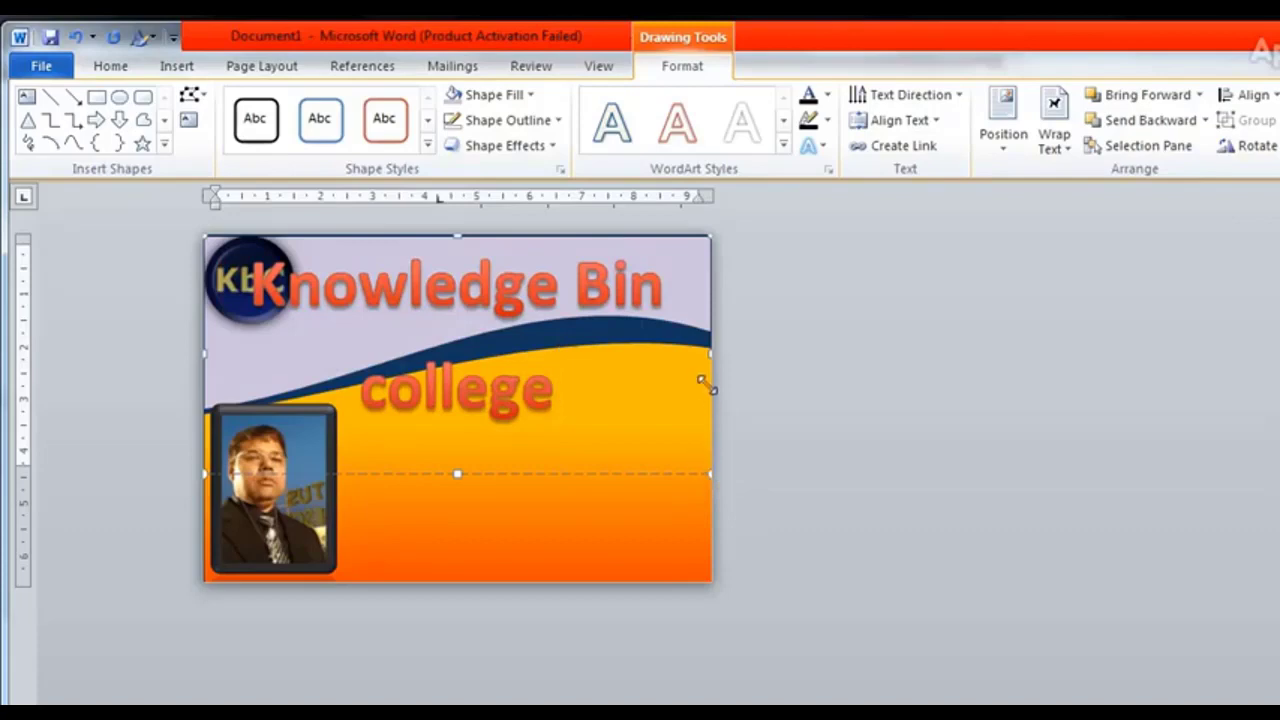
- Resize the title box to fill the top strip from beside the logo to the card's right edge
mouse_move(712, 476)
left_mouse_down()
mouse_move(672, 330)
mouse_move(686, 331)
left_mouse_up()
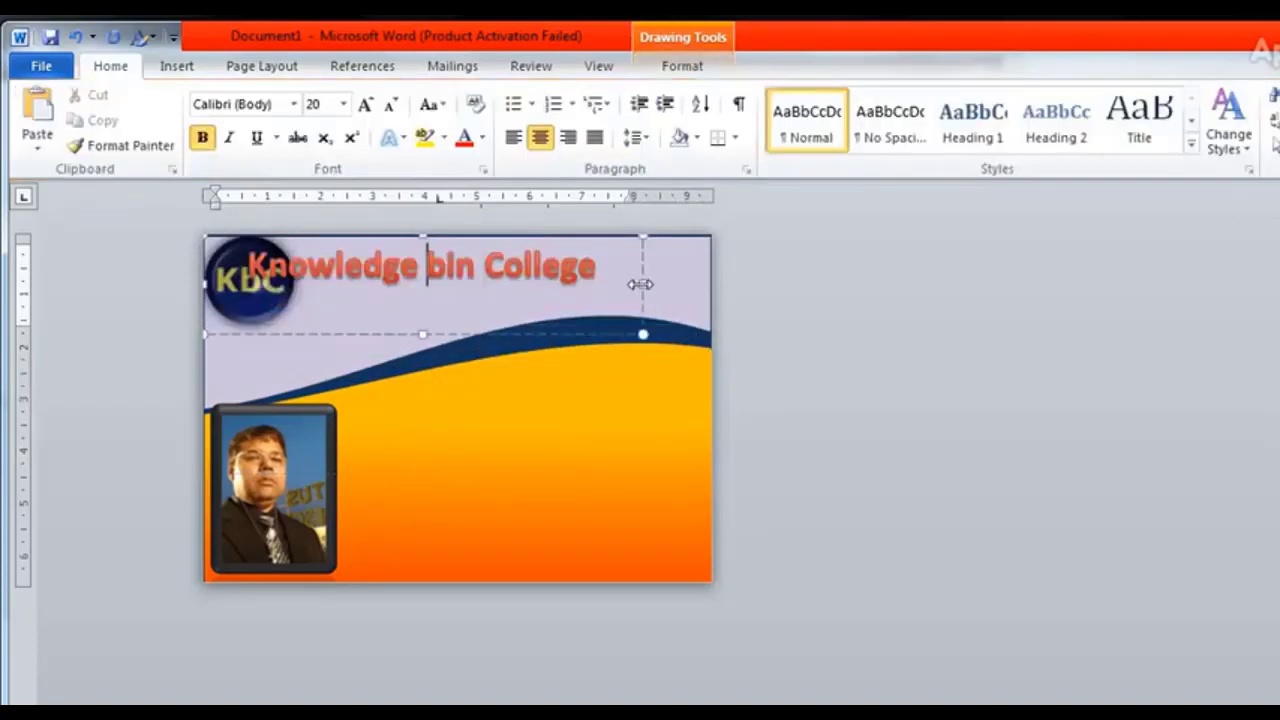
left_click_drag(641, 284, 709, 285)
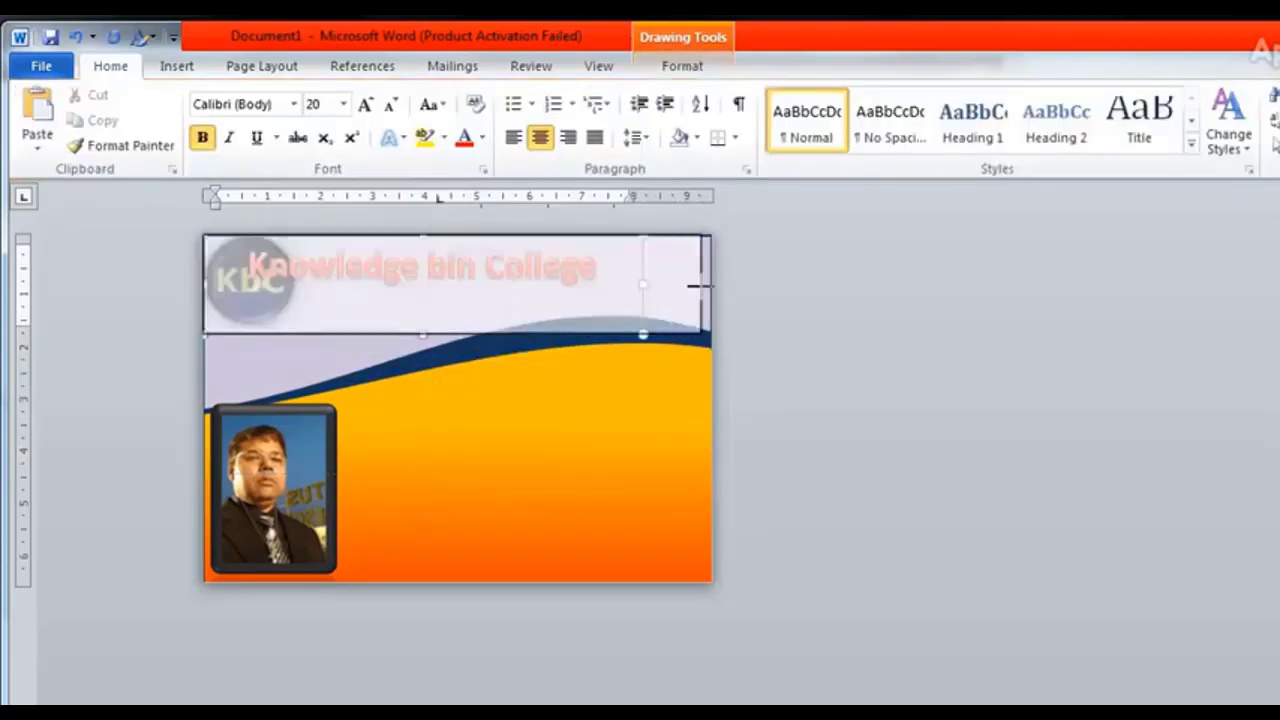
key("Escape")
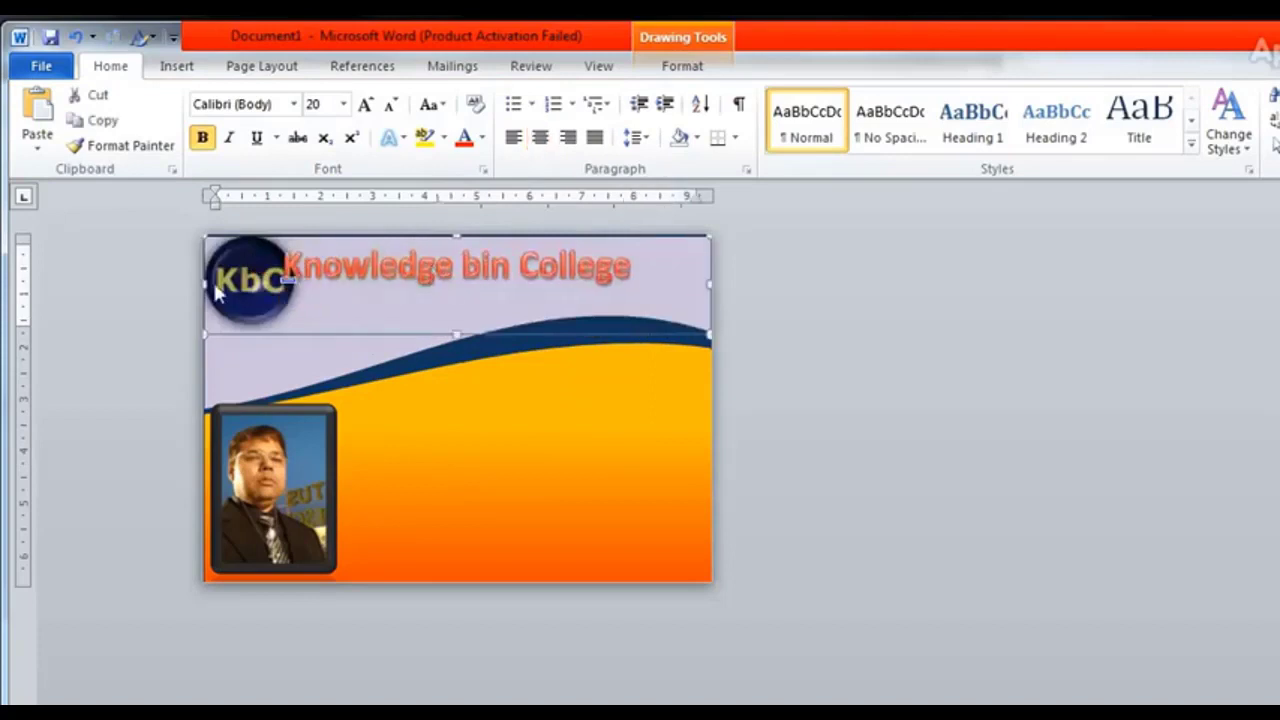
left_click_drag(198, 282, 295, 287)
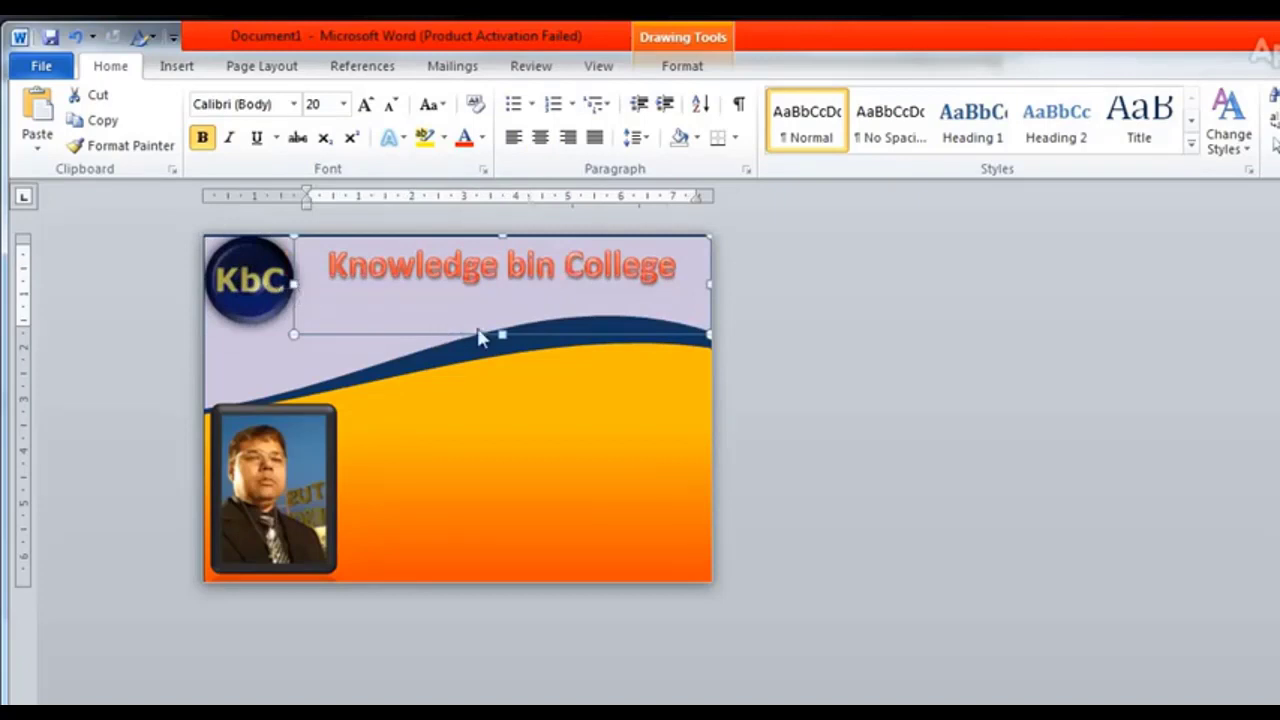
left_click_drag(503, 334, 505, 303)
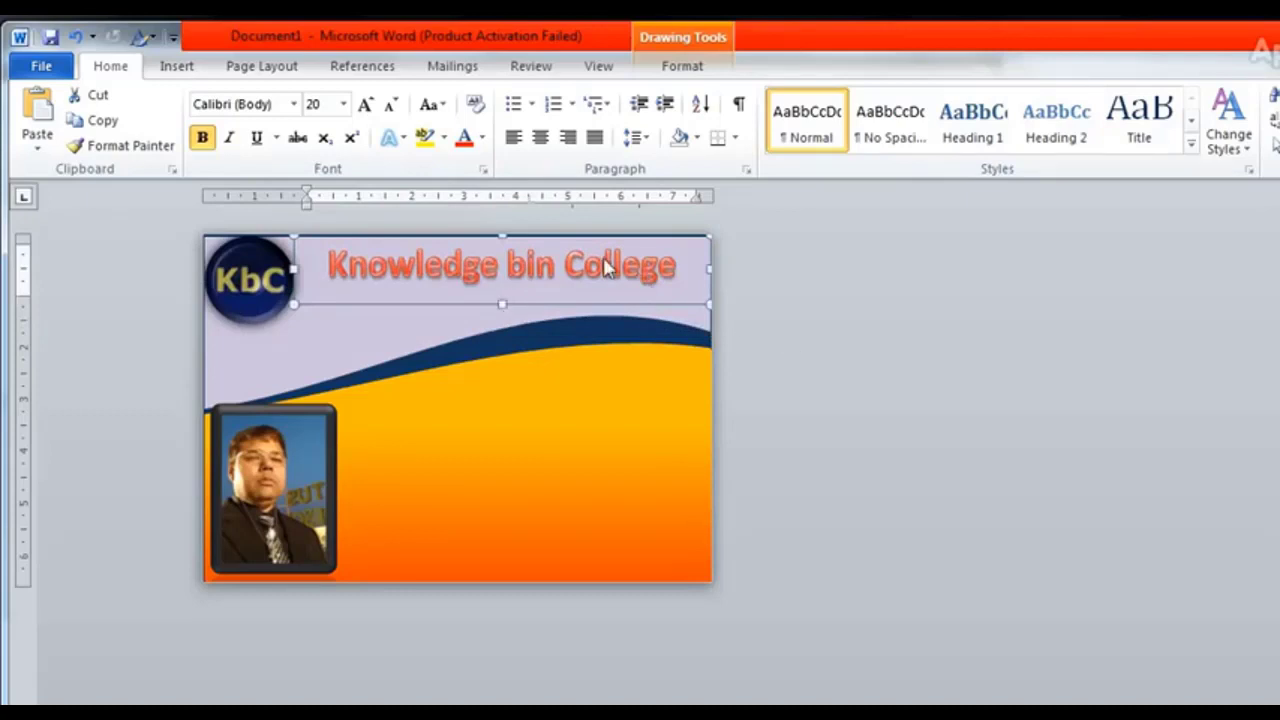
- Change the title's font colour to yellow
left_click(482, 138)
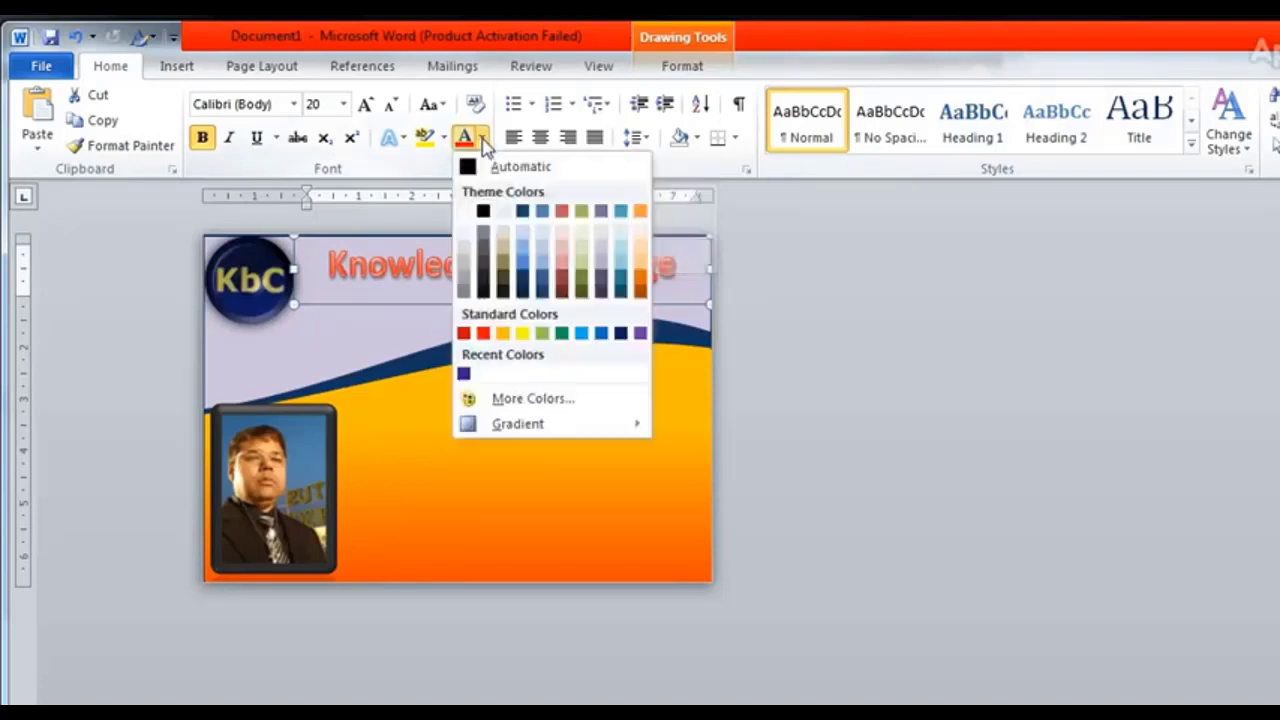
left_click(539, 290)
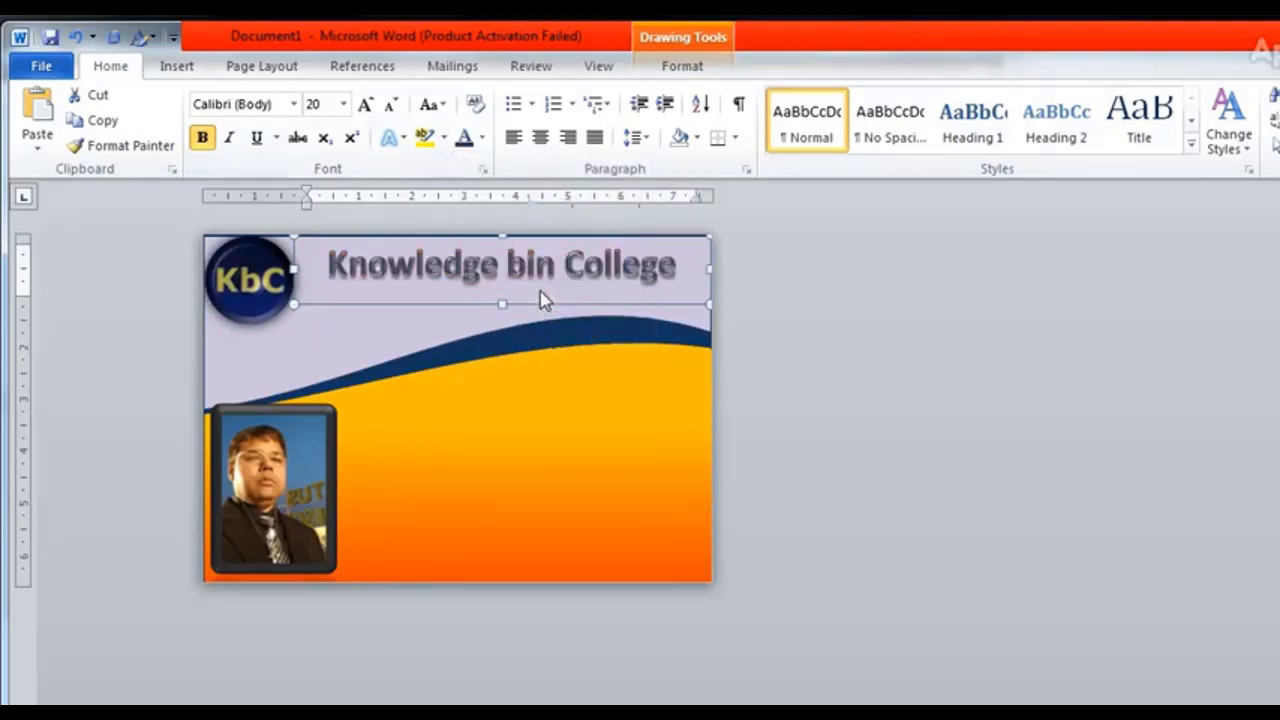
left_click(483, 140)
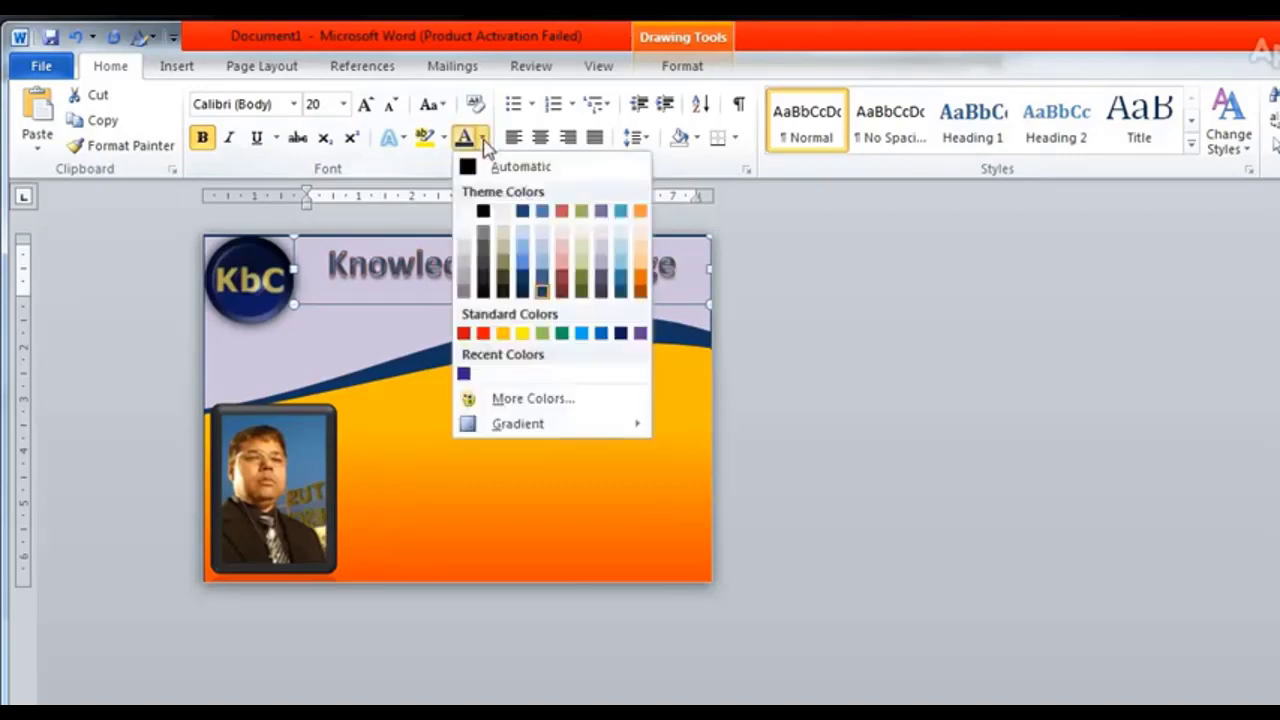
left_click(522, 333)
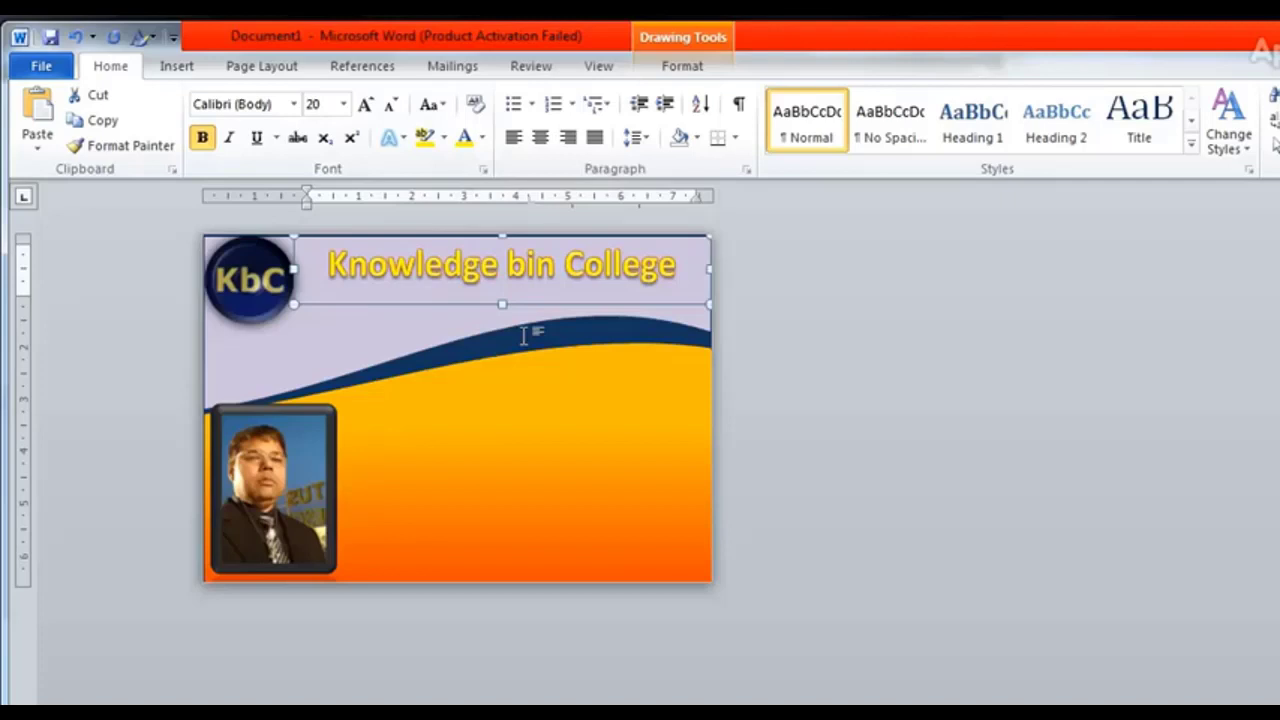
left_click(891, 330)
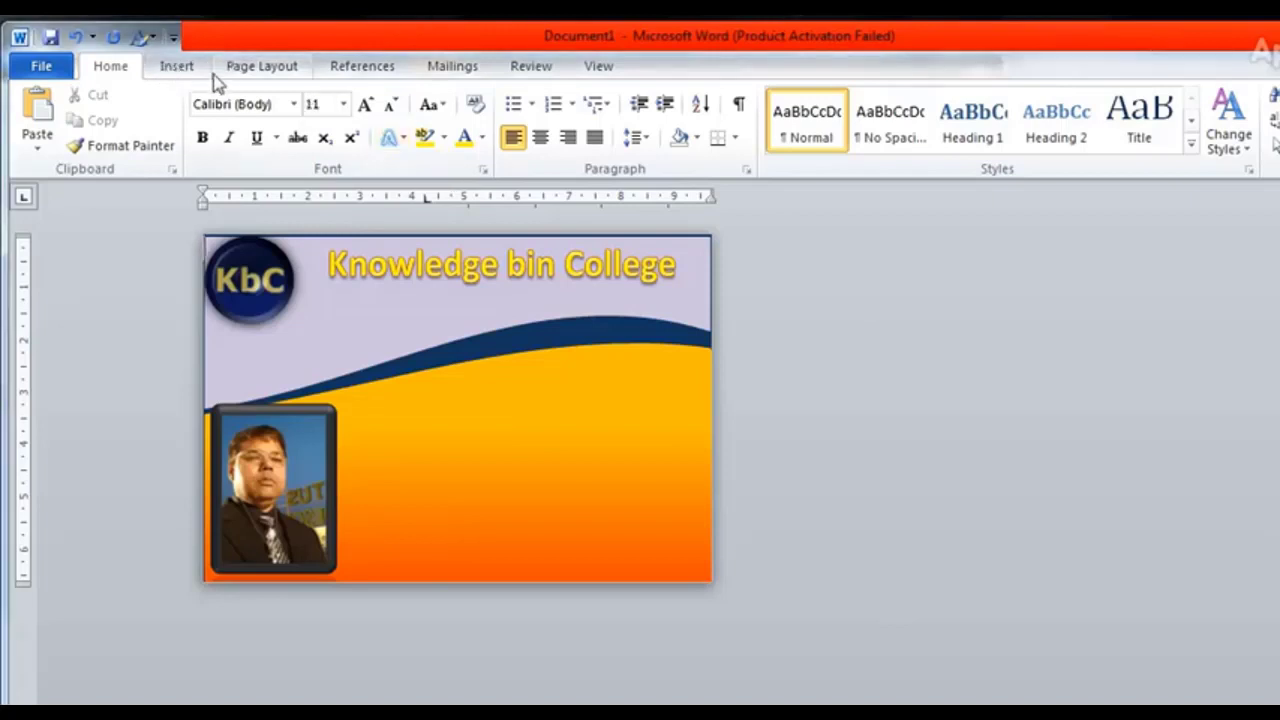
- Draw a text box below the title and type 'All over india online classes'
left_click(176, 66)
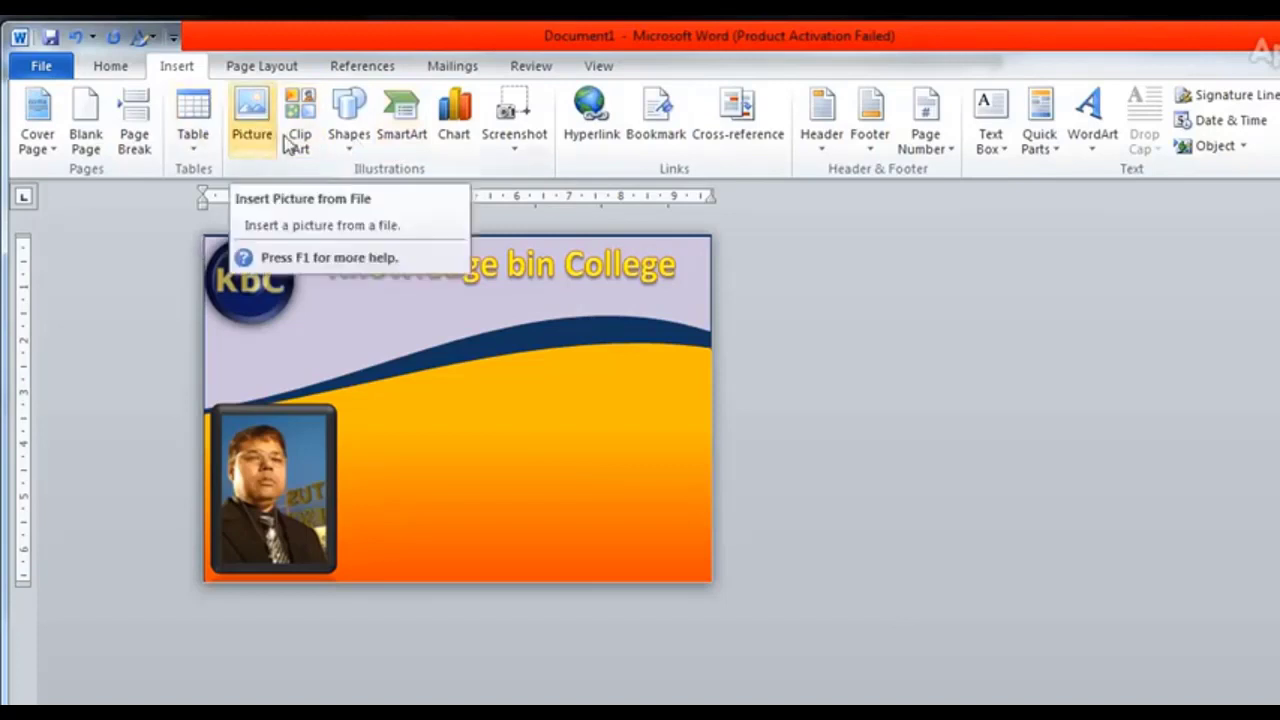
left_click(357, 140)
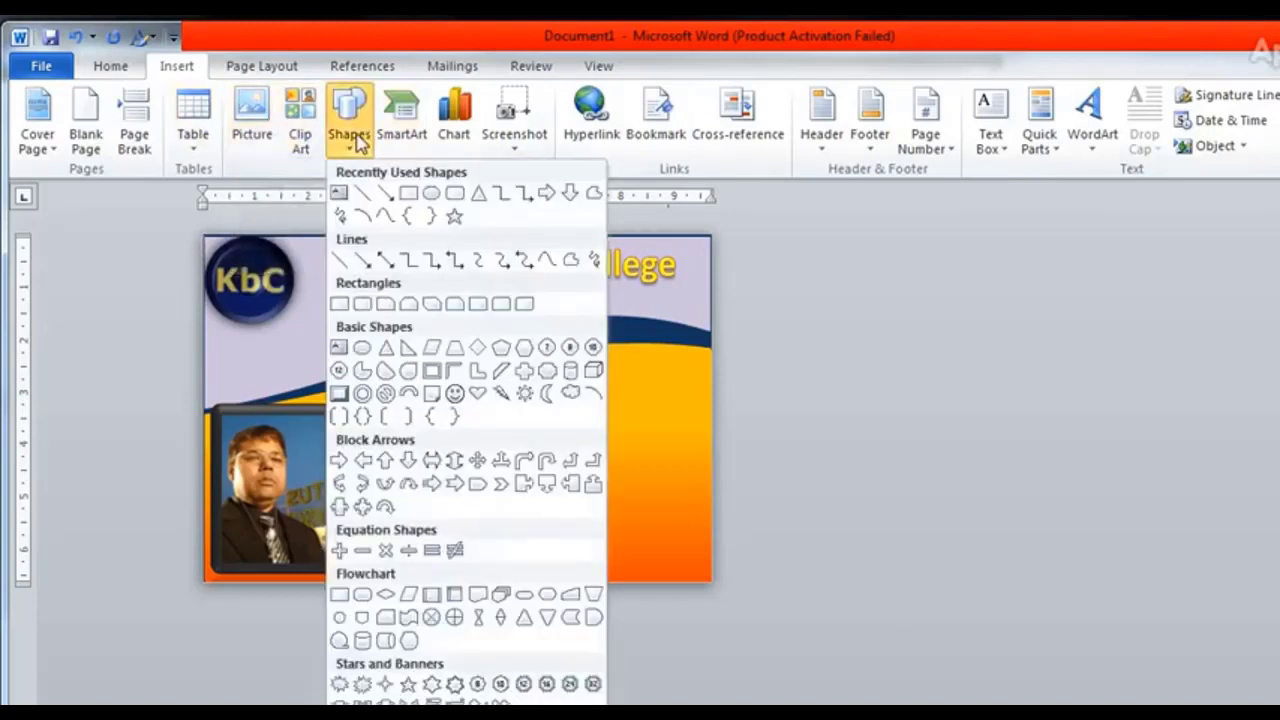
left_click(341, 195)
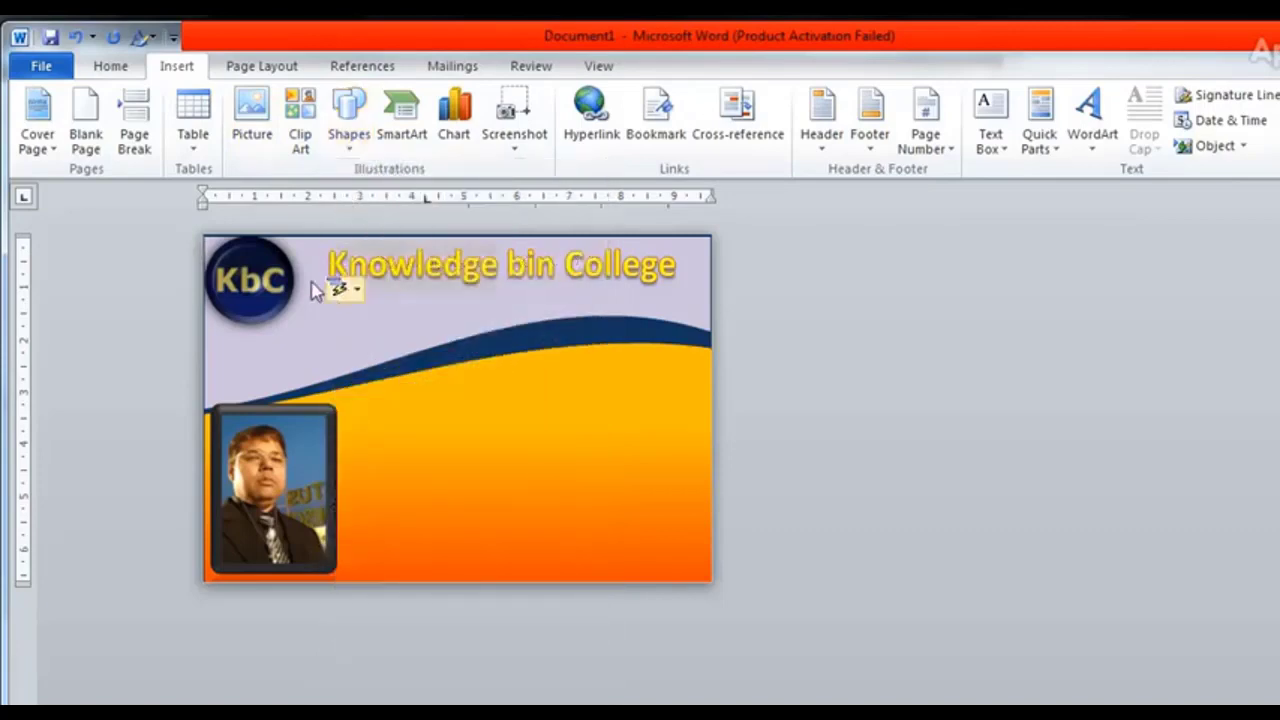
mouse_move(311, 295)
left_mouse_down()
mouse_move(556, 336)
mouse_move(705, 336)
left_mouse_up()
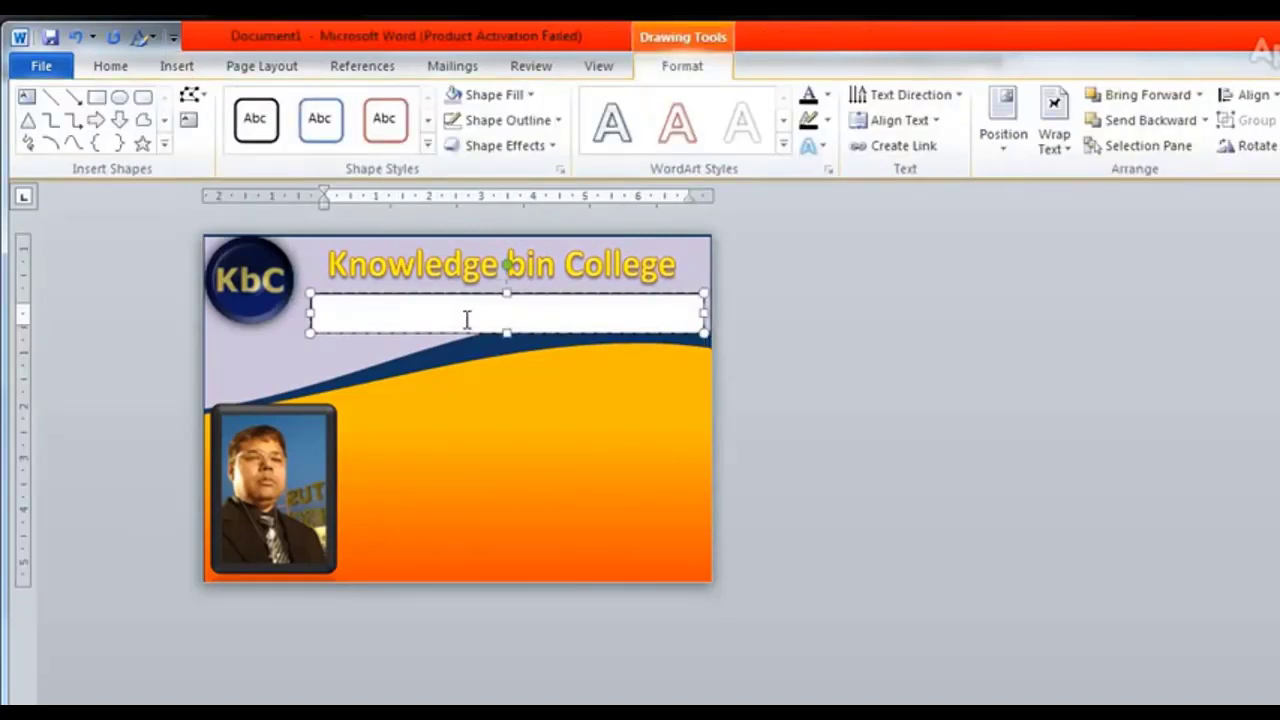
type("all")
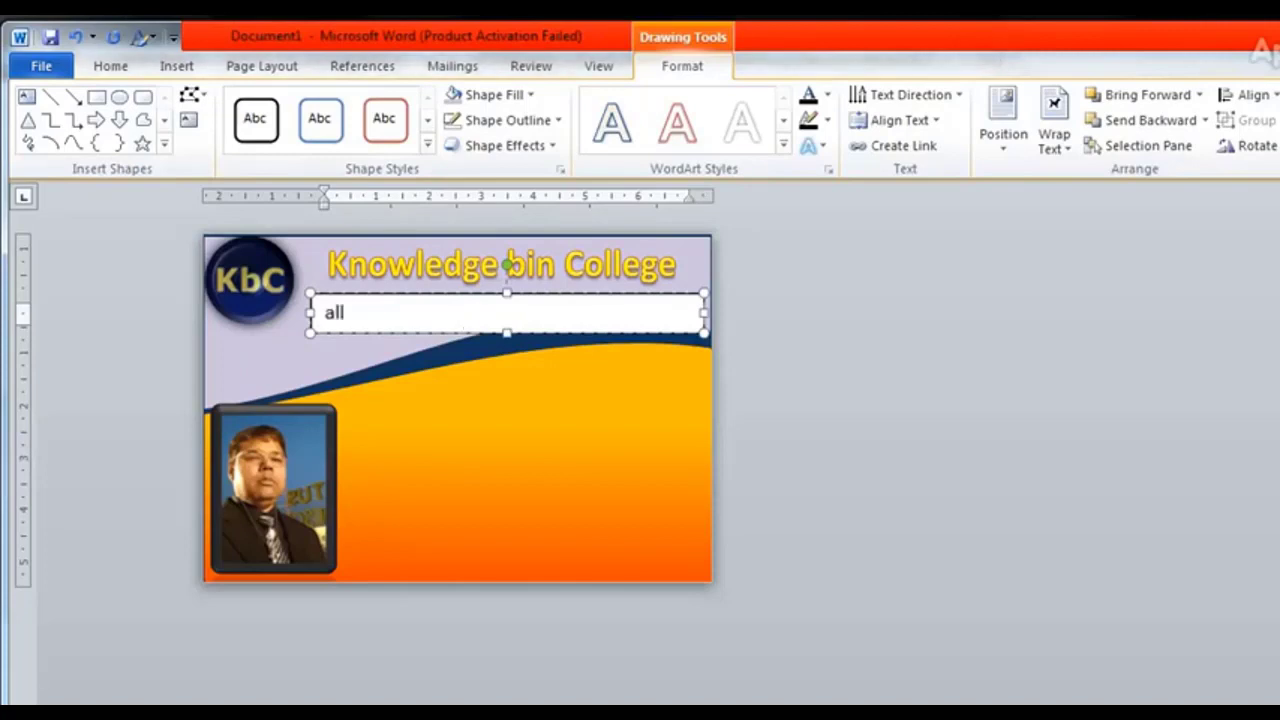
type("All over india online classes")
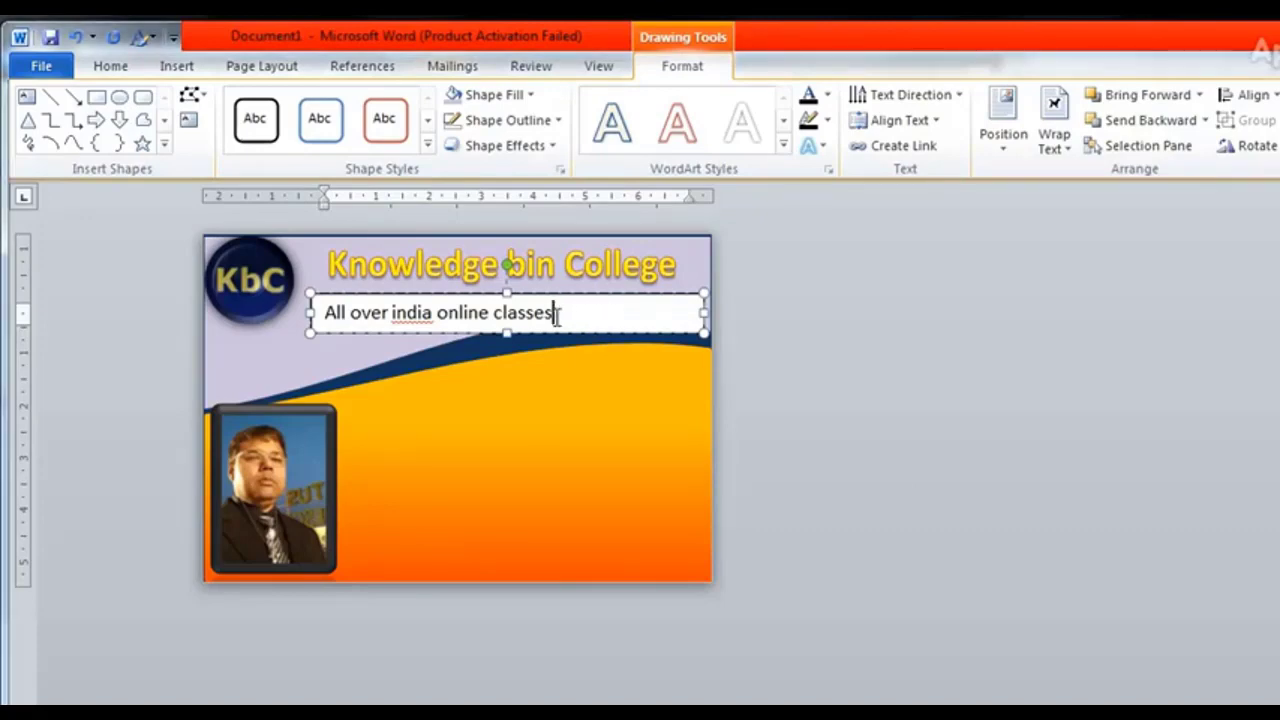
type(" 22897")
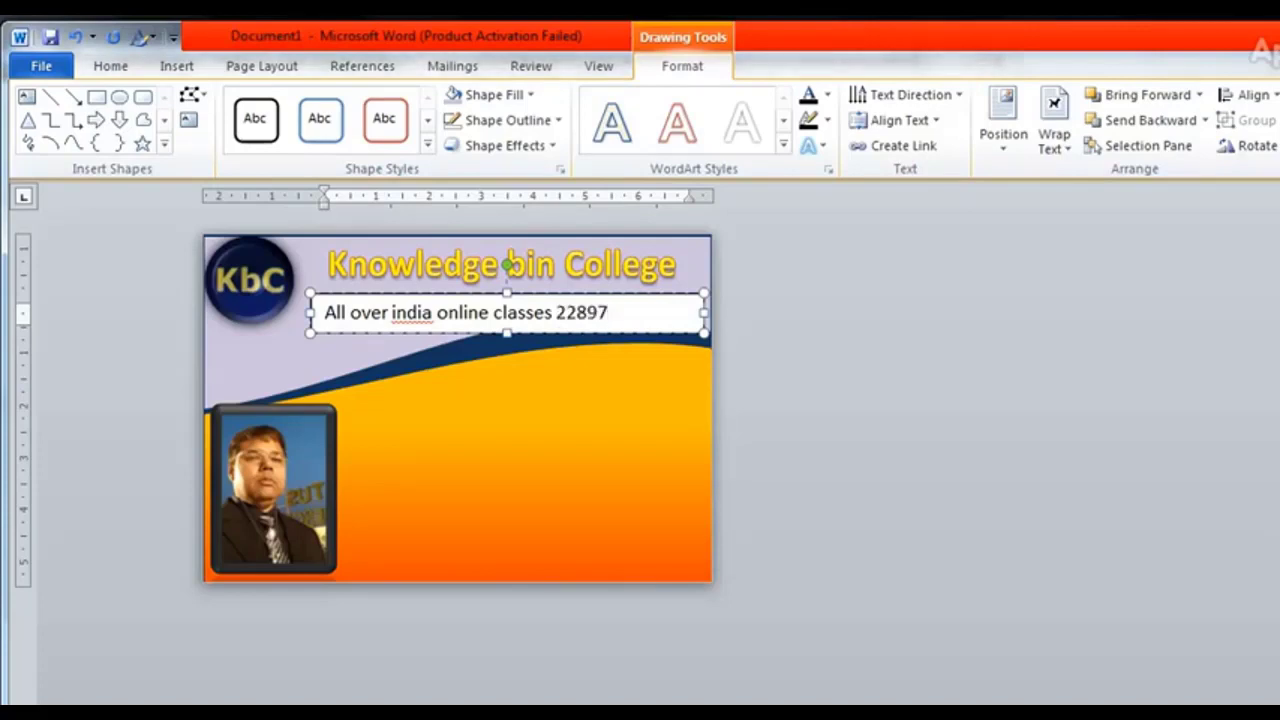
key("BackSpace")
key("BackSpace")
key("BackSpace")
key("BackSpace")
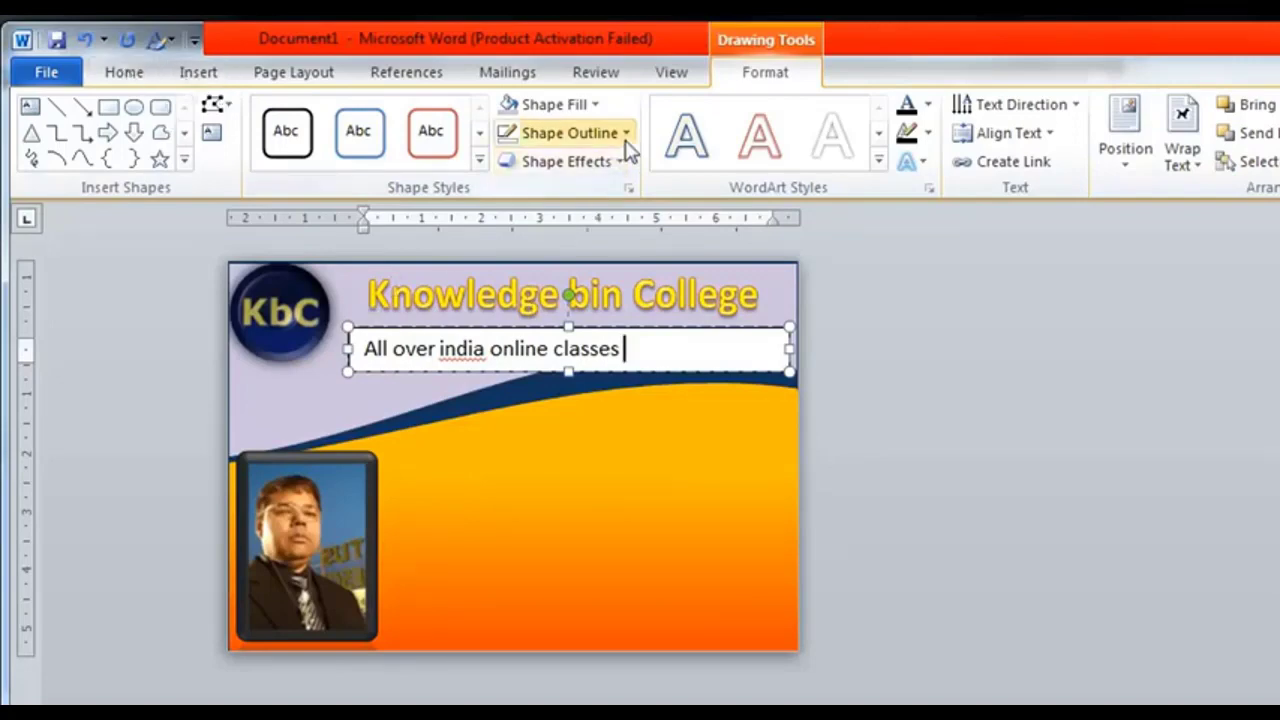
- Set the tagline box to No Fill and No Outline
left_click(591, 106)
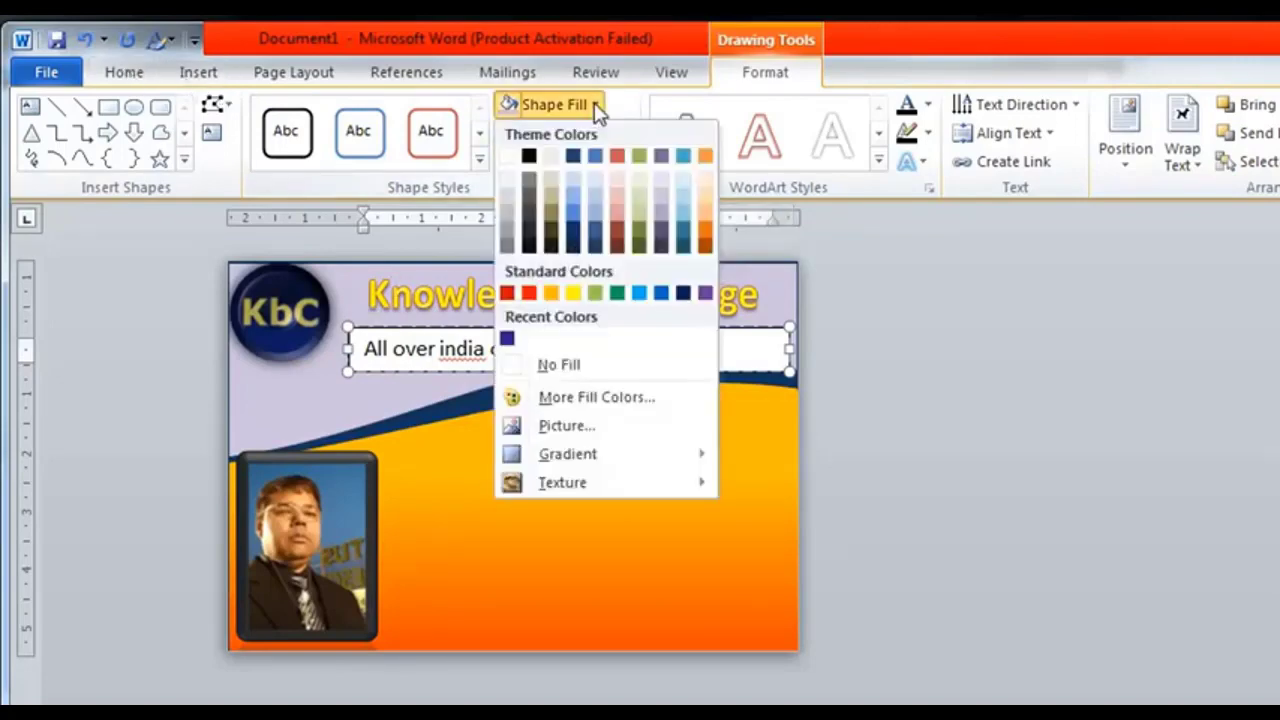
left_click(574, 366)
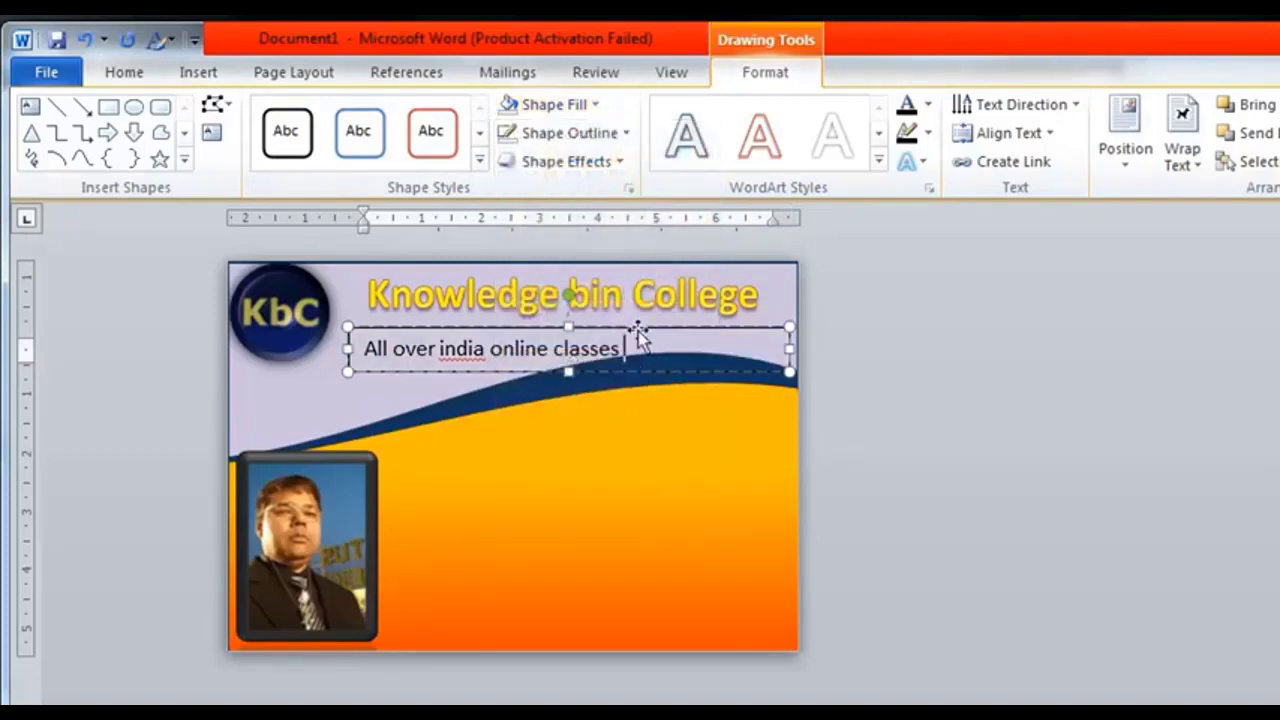
left_click(627, 134)
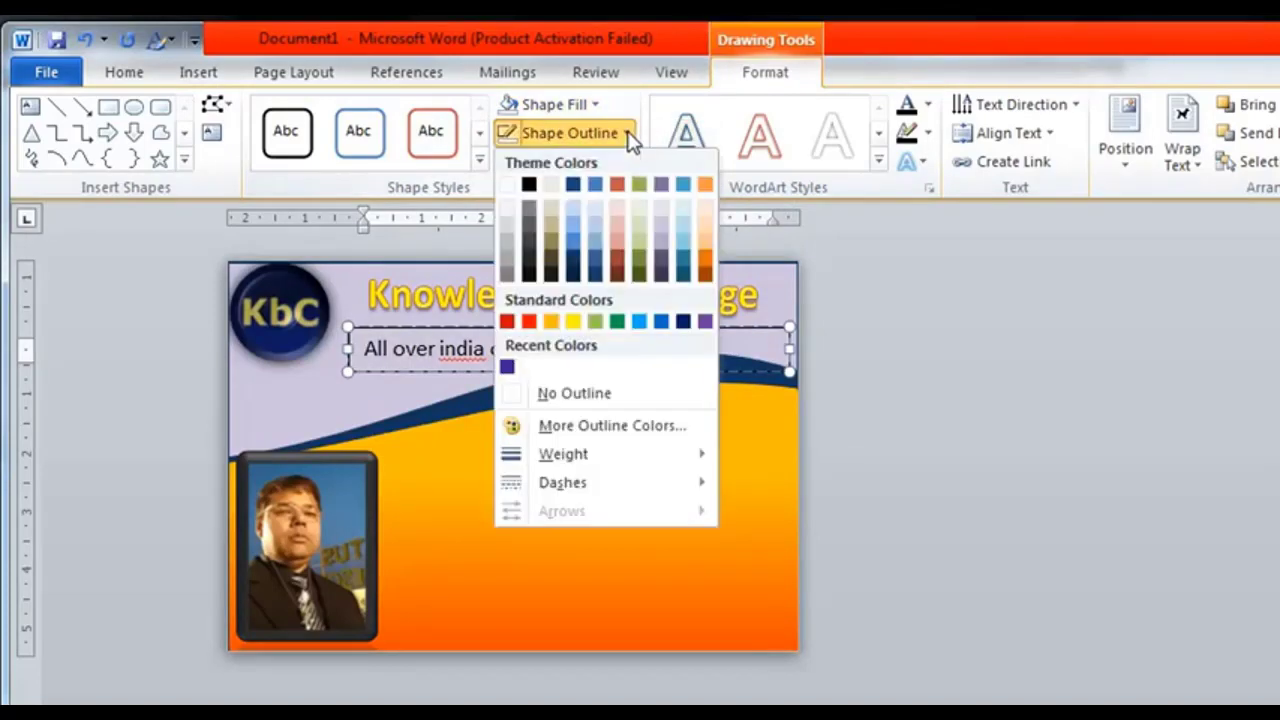
left_click(597, 394)
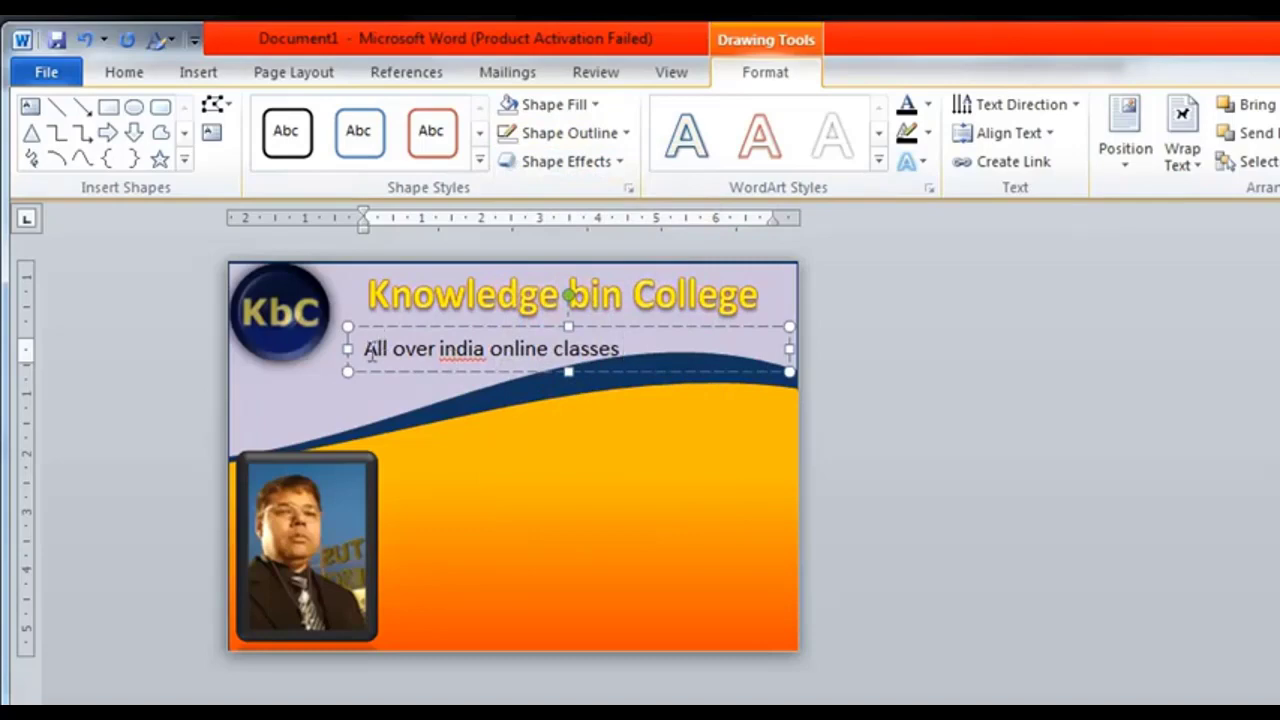
left_click_drag(366, 350, 601, 388)
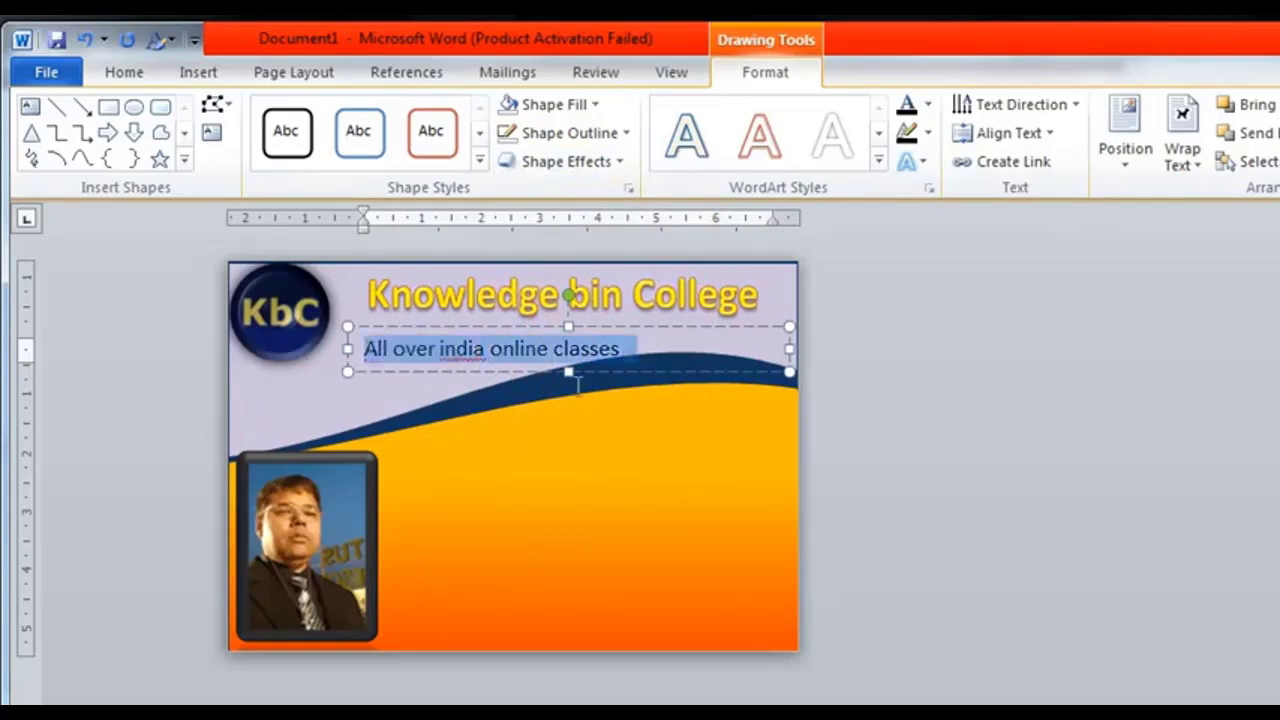
- Change the tagline's font colour to dark blue
left_click(124, 73)
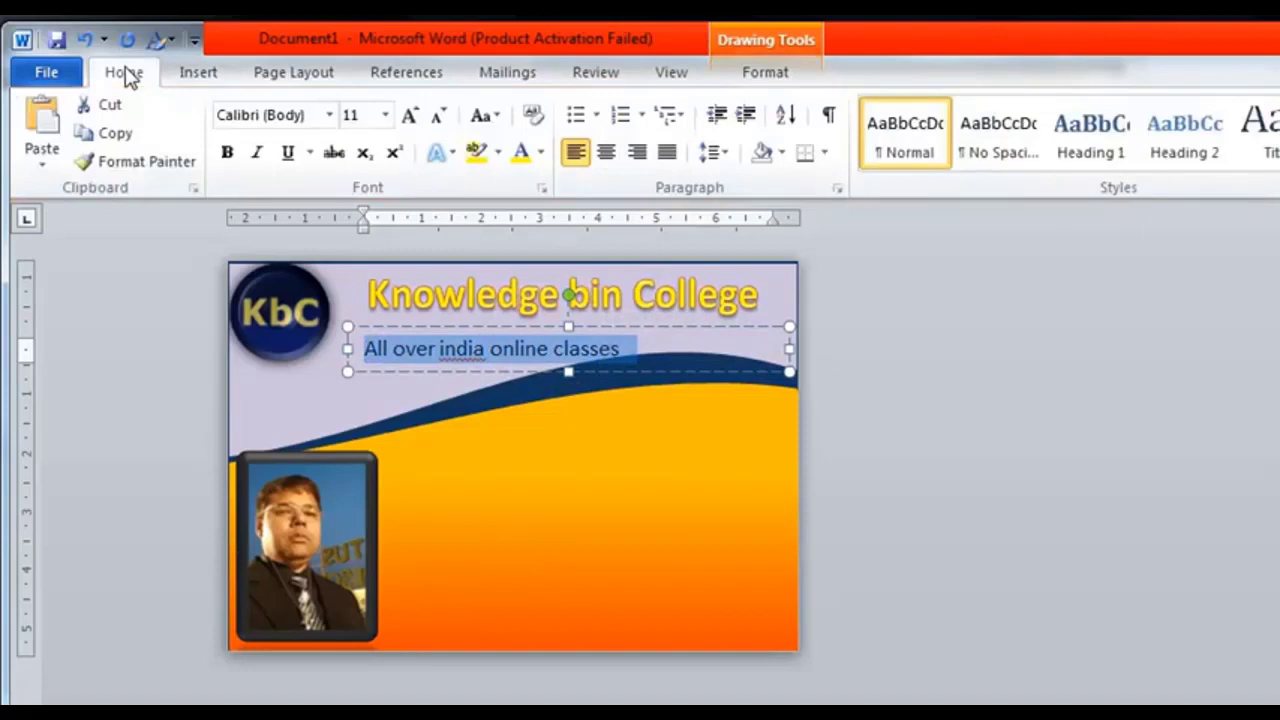
left_click(541, 156)
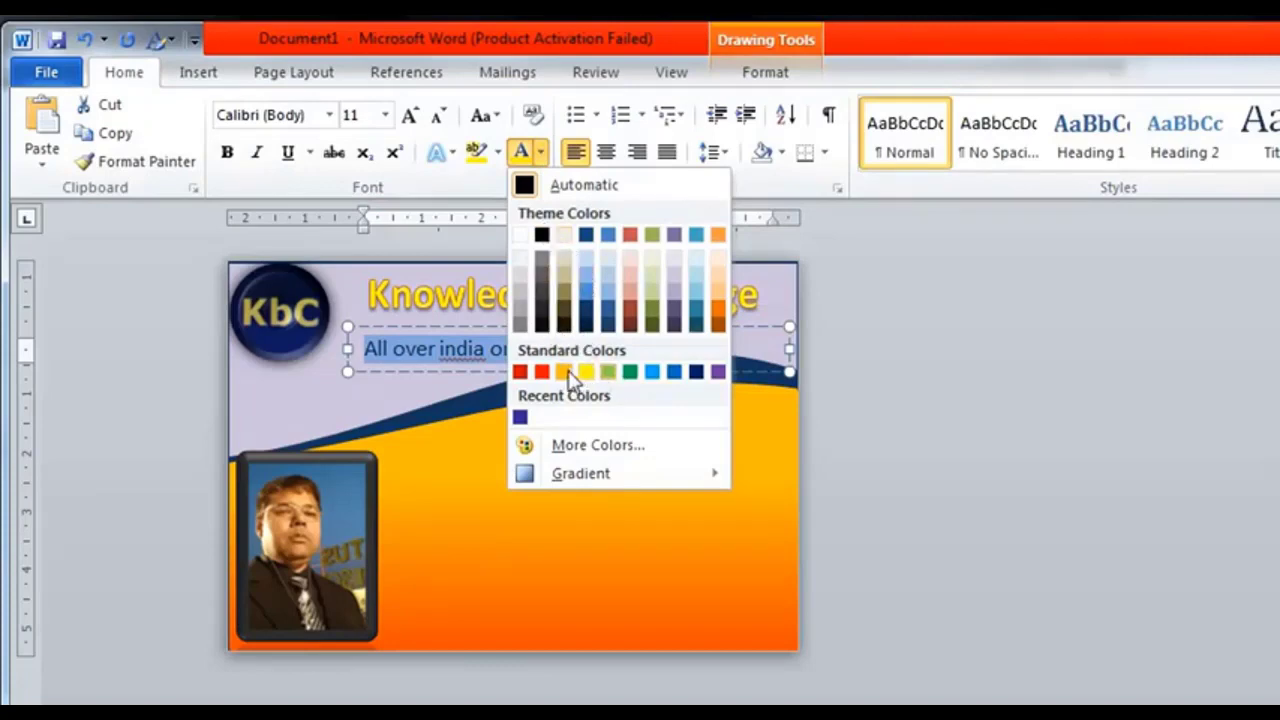
left_click(539, 371)
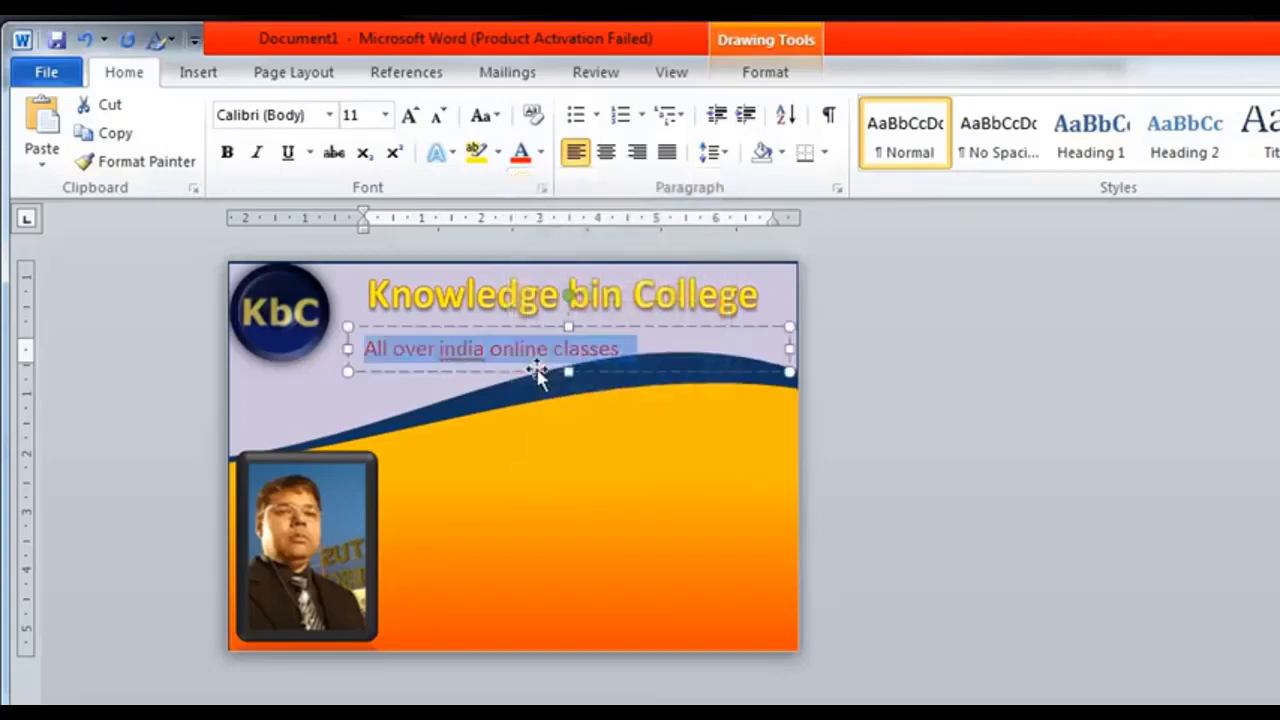
left_click(540, 152)
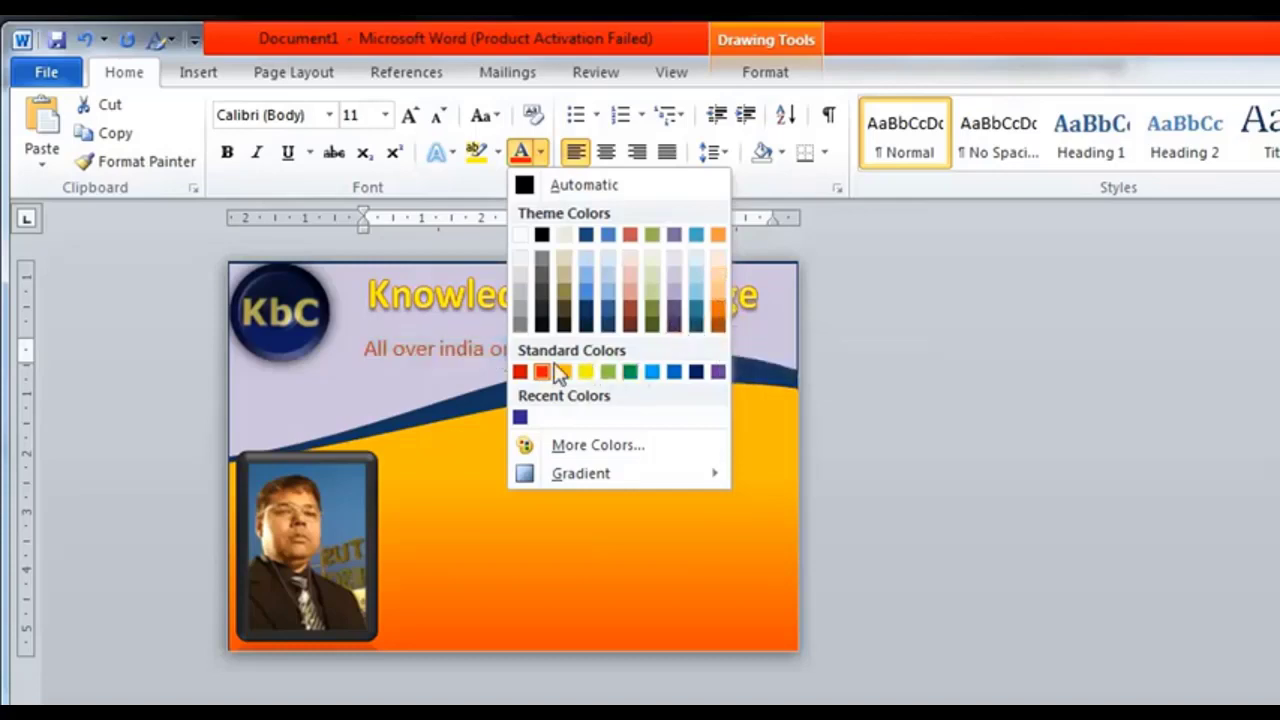
left_click(520, 417)
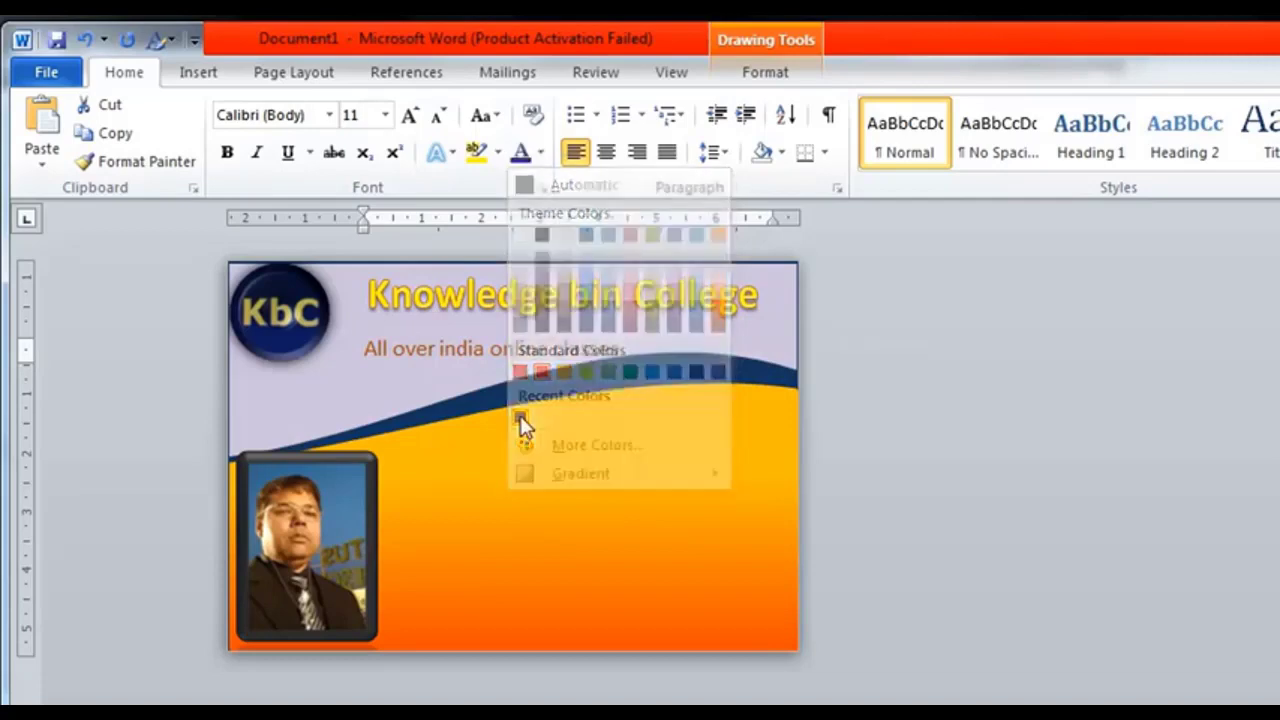
left_click(420, 392)
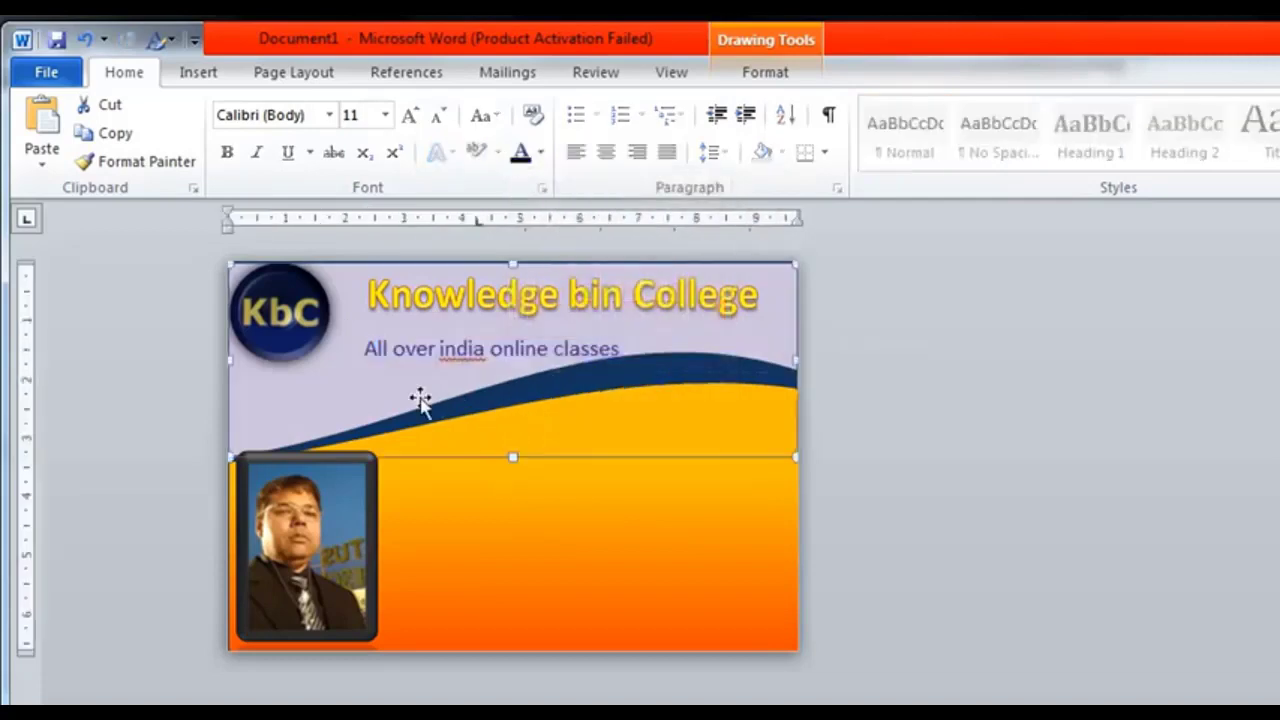
- Nudge the tagline box up to sit just beneath the title
left_click(365, 348)
left_click_drag(455, 370, 590, 378)
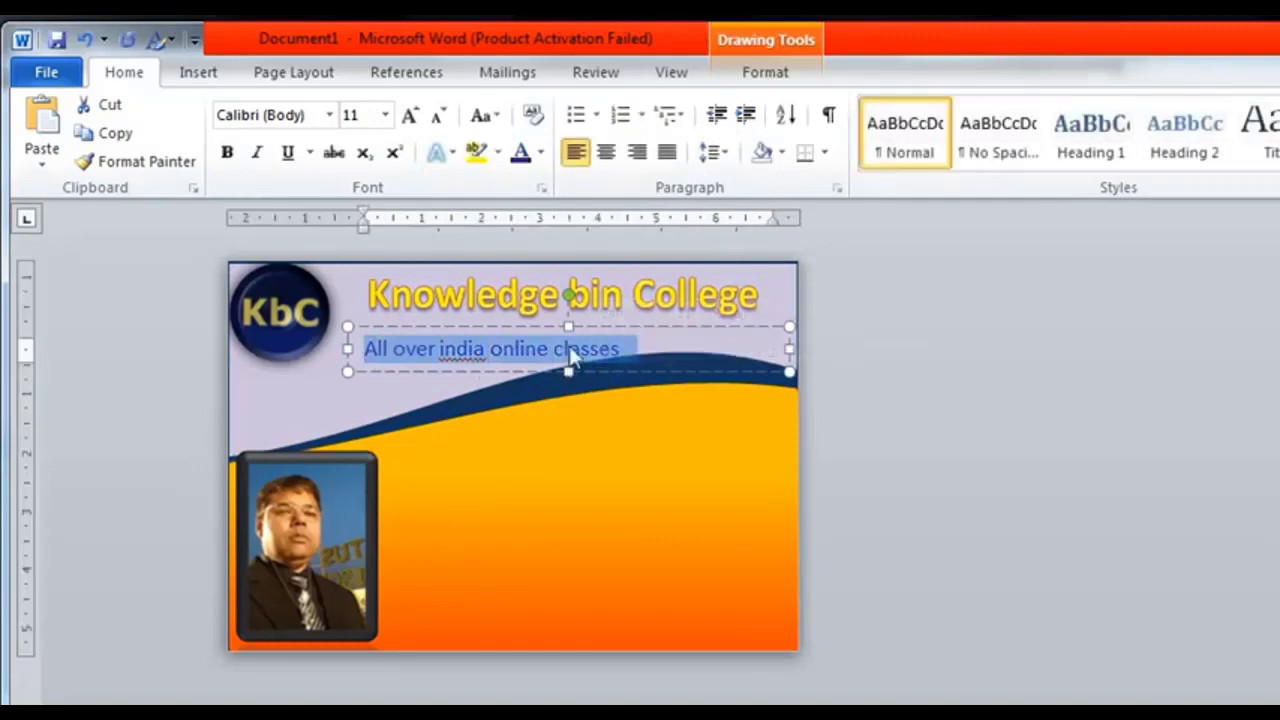
left_click_drag(568, 325, 576, 316)
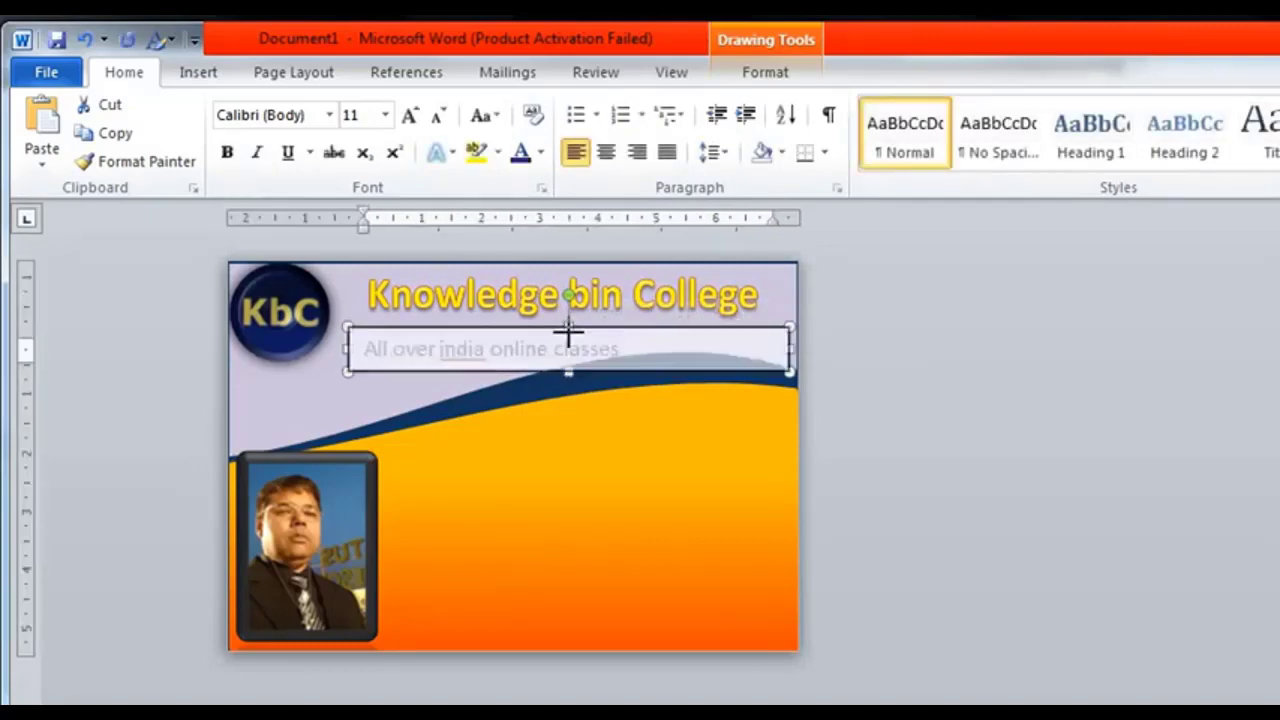
left_click(1057, 556)
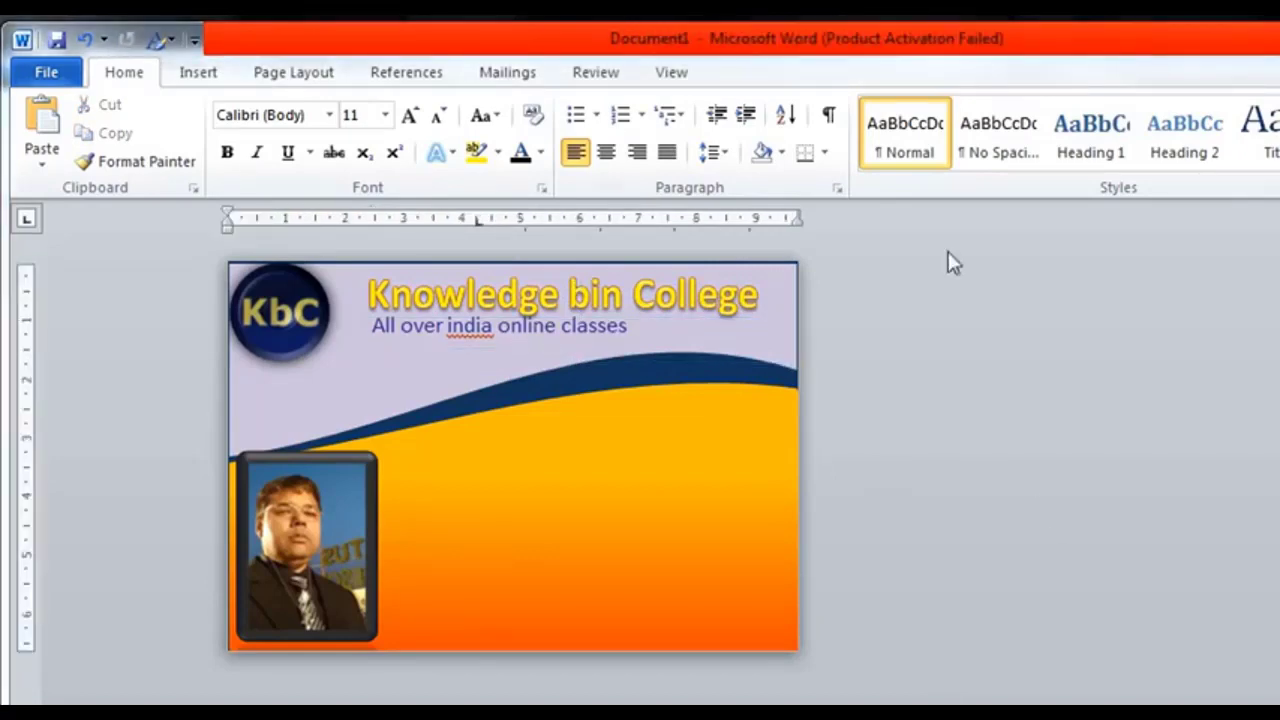
- Draw a large text box over the card's lower-right area beside the photo, then place the caret inside
left_click(199, 75)
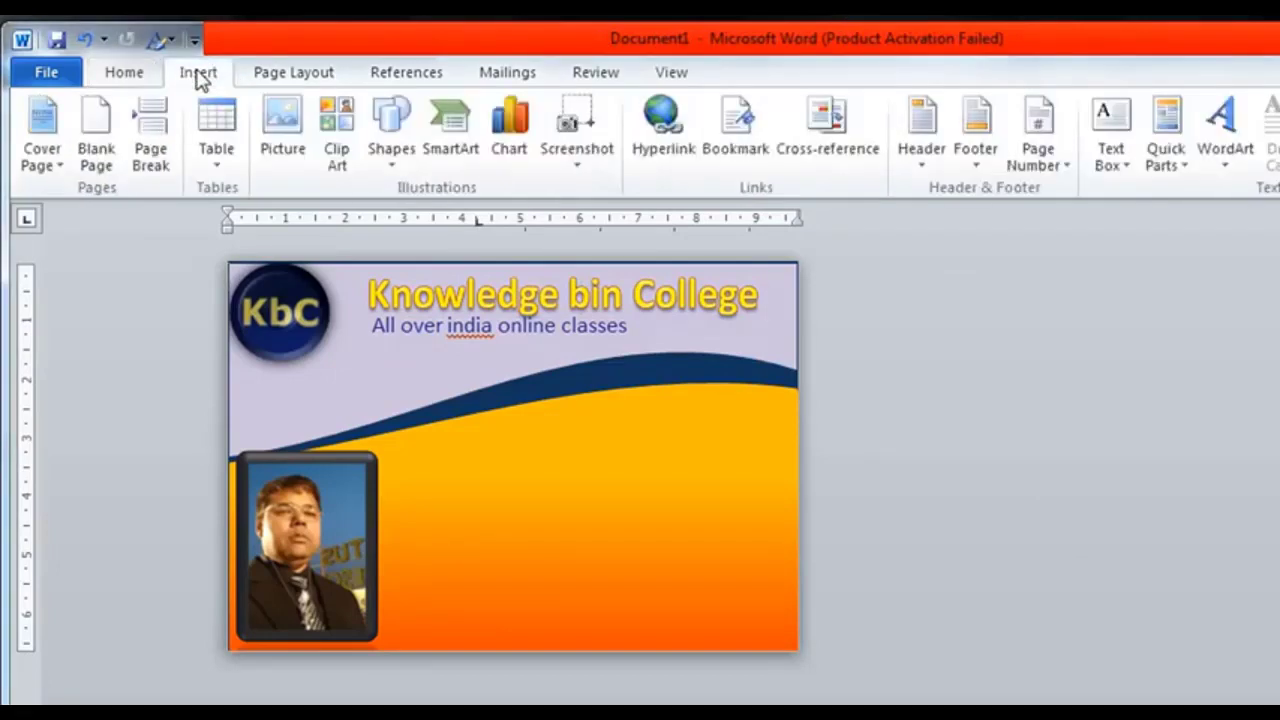
left_click(394, 160)
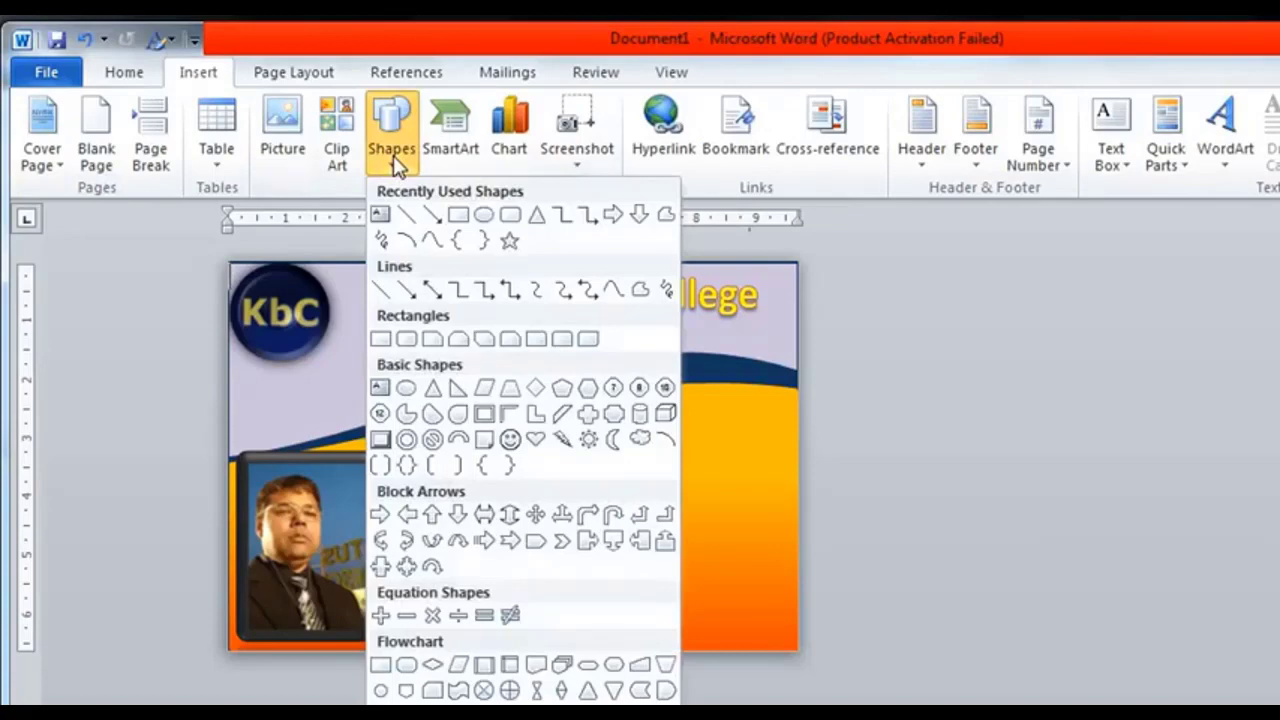
left_click(380, 214)
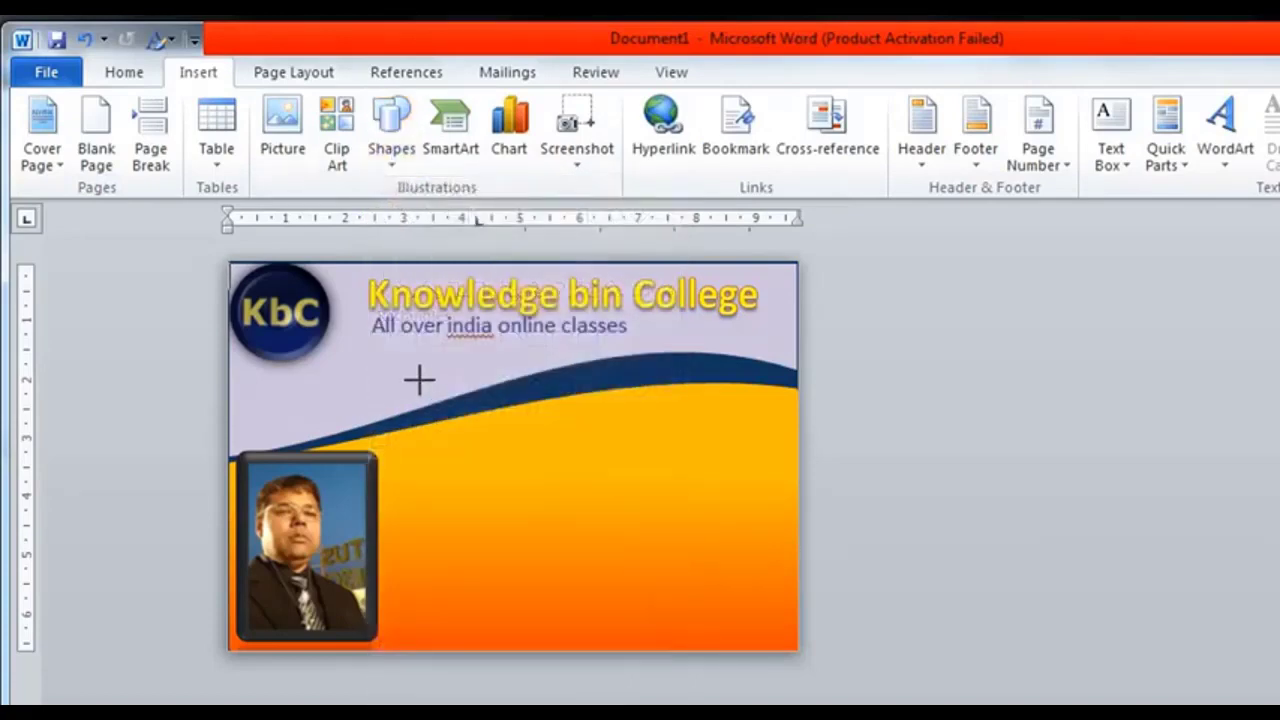
mouse_move(419, 379)
left_mouse_down()
mouse_move(707, 648)
mouse_move(788, 646)
left_mouse_up()
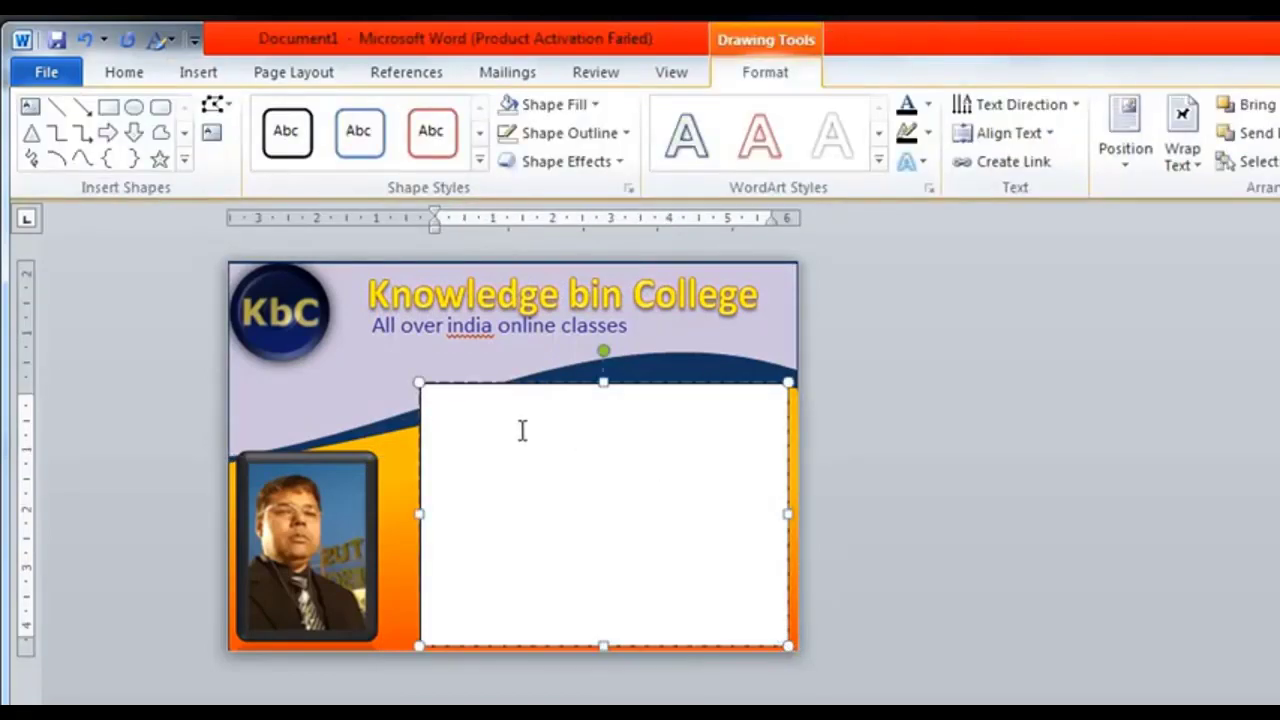
left_click(413, 385)
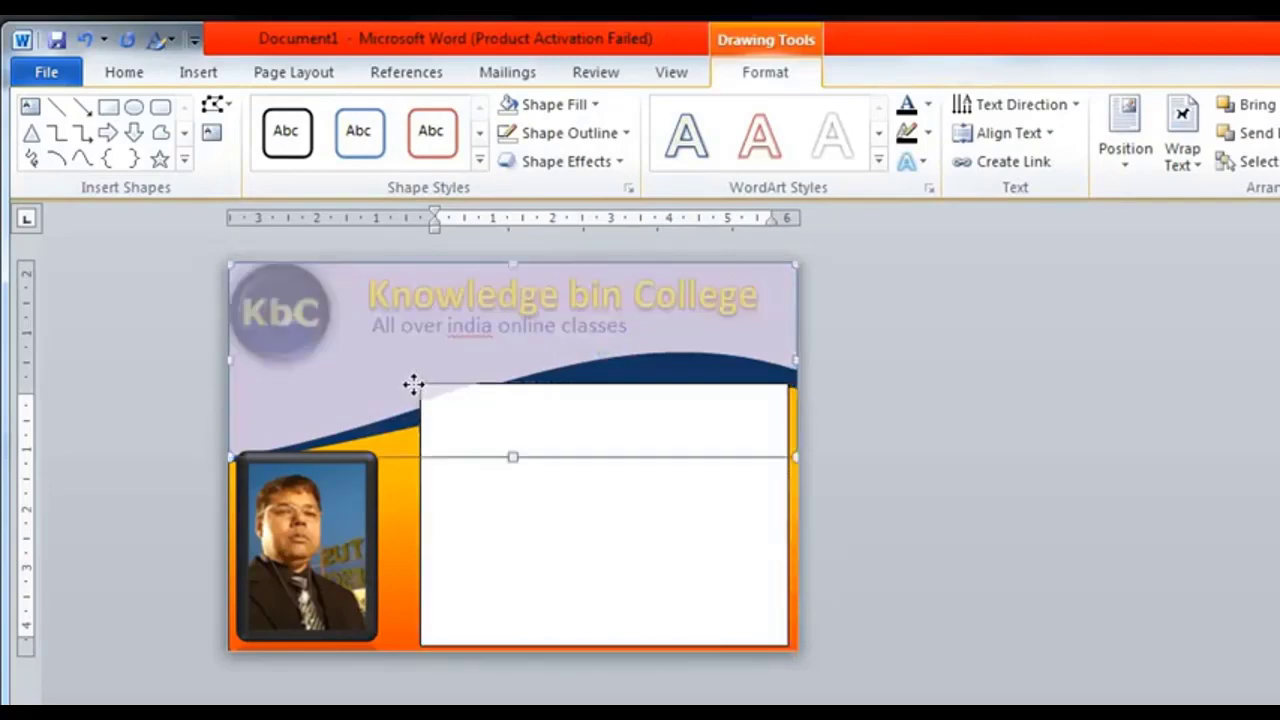
left_click(424, 418)
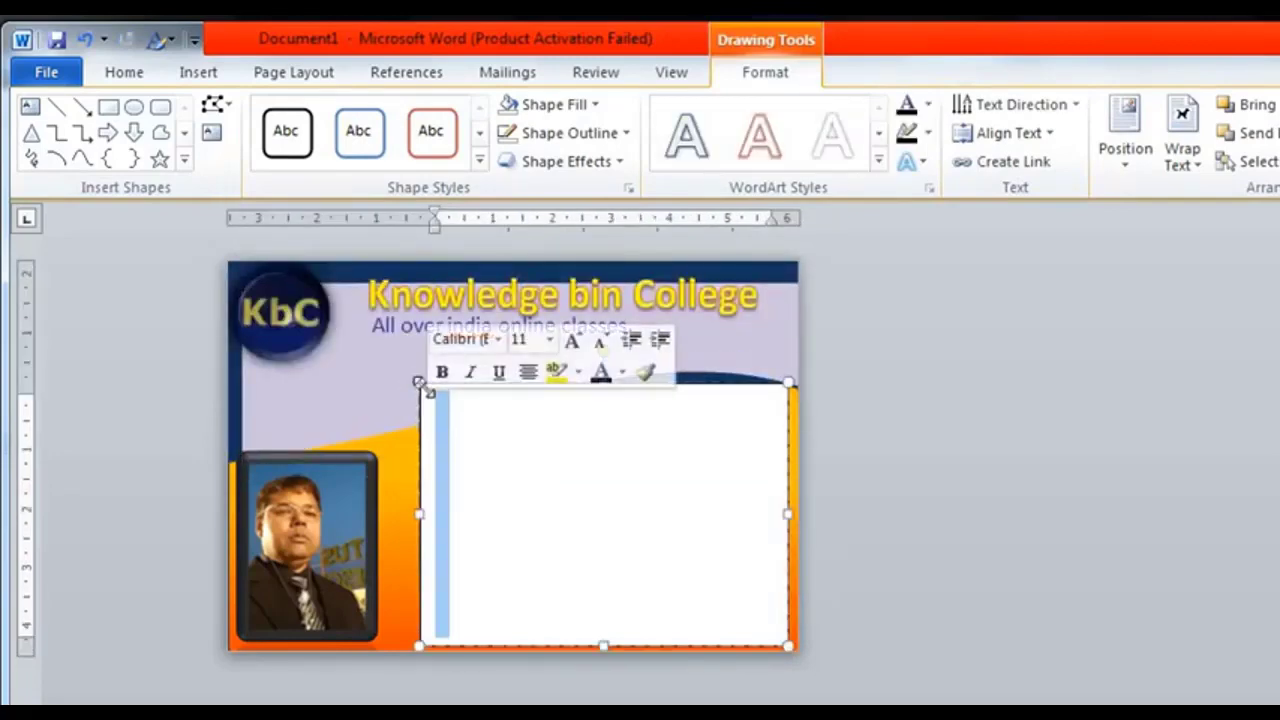
left_click(419, 384)
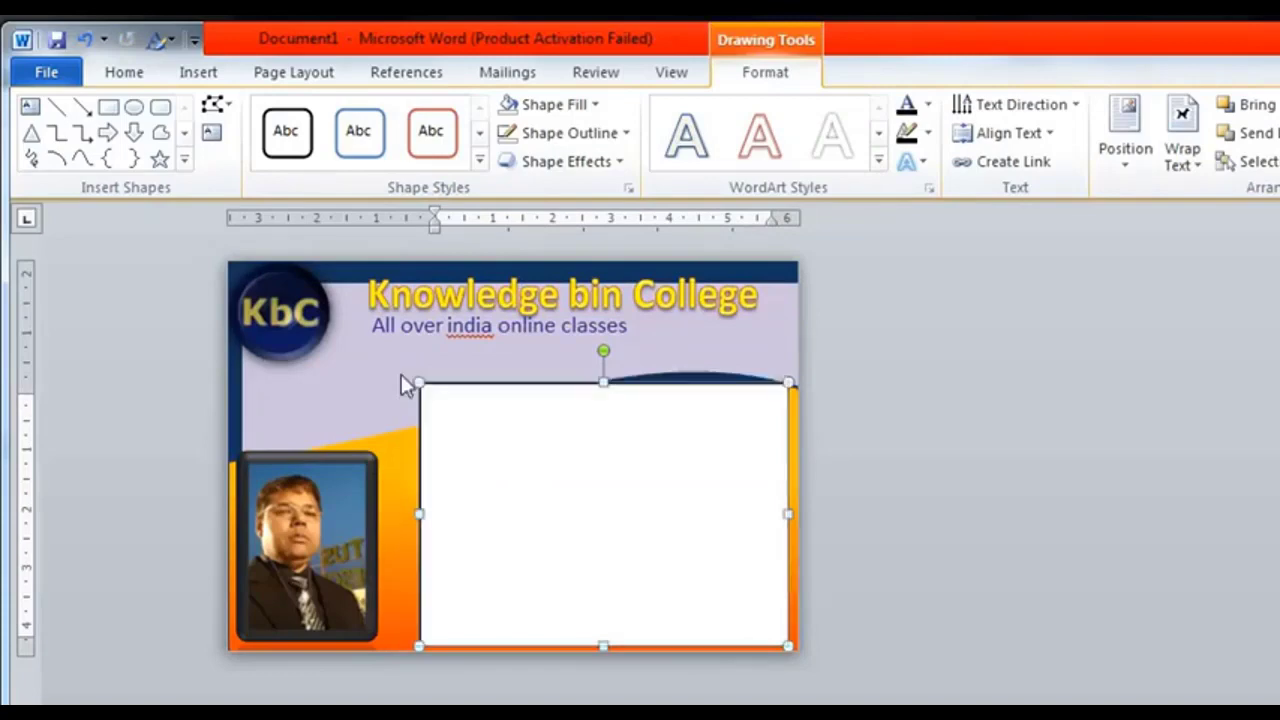
left_click_drag(401, 376, 400, 374)
left_click(939, 439)
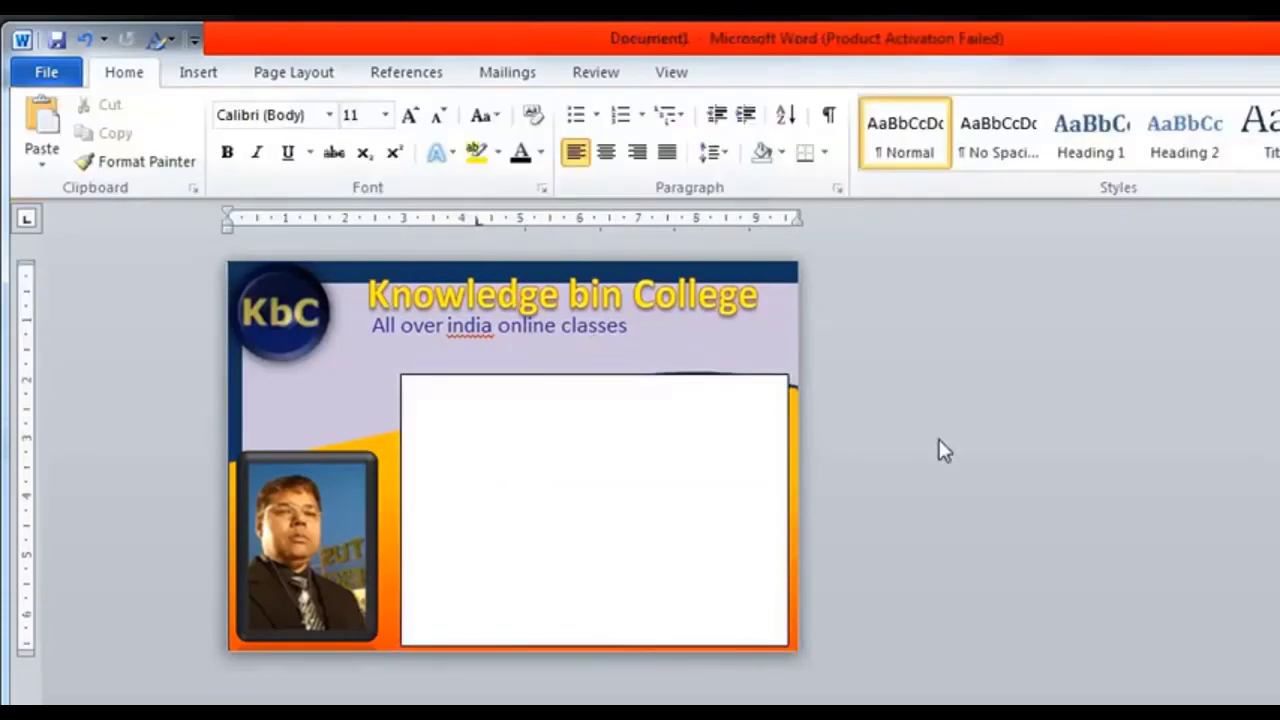
left_click(594, 411)
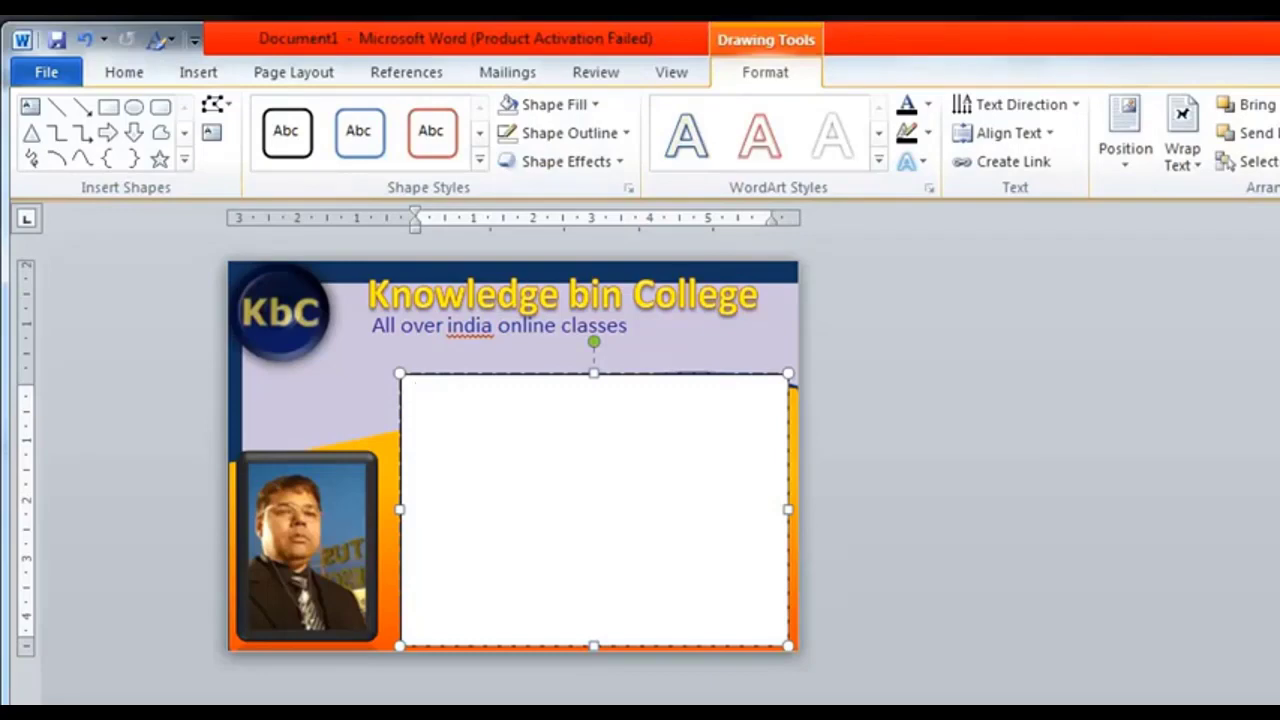
- Copy all the staff details text from Notepad, then minimize Notepad
key("alt+Tab")
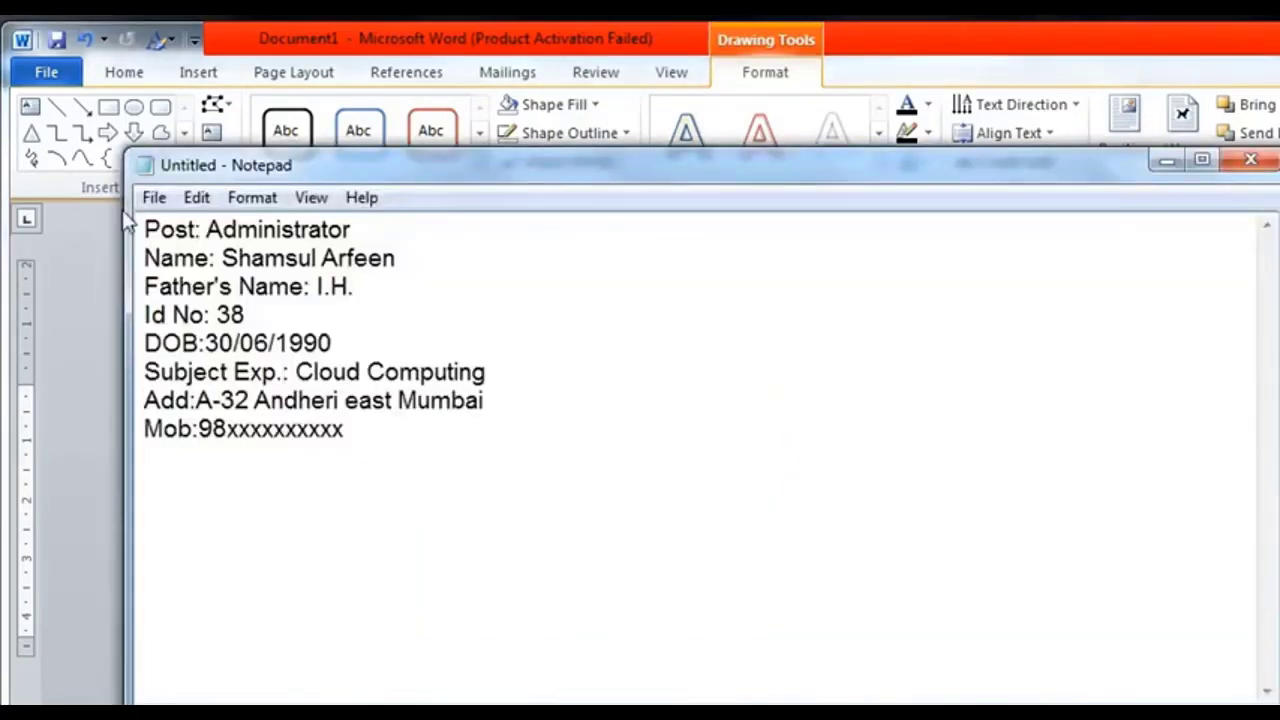
left_click_drag(145, 229, 369, 443)
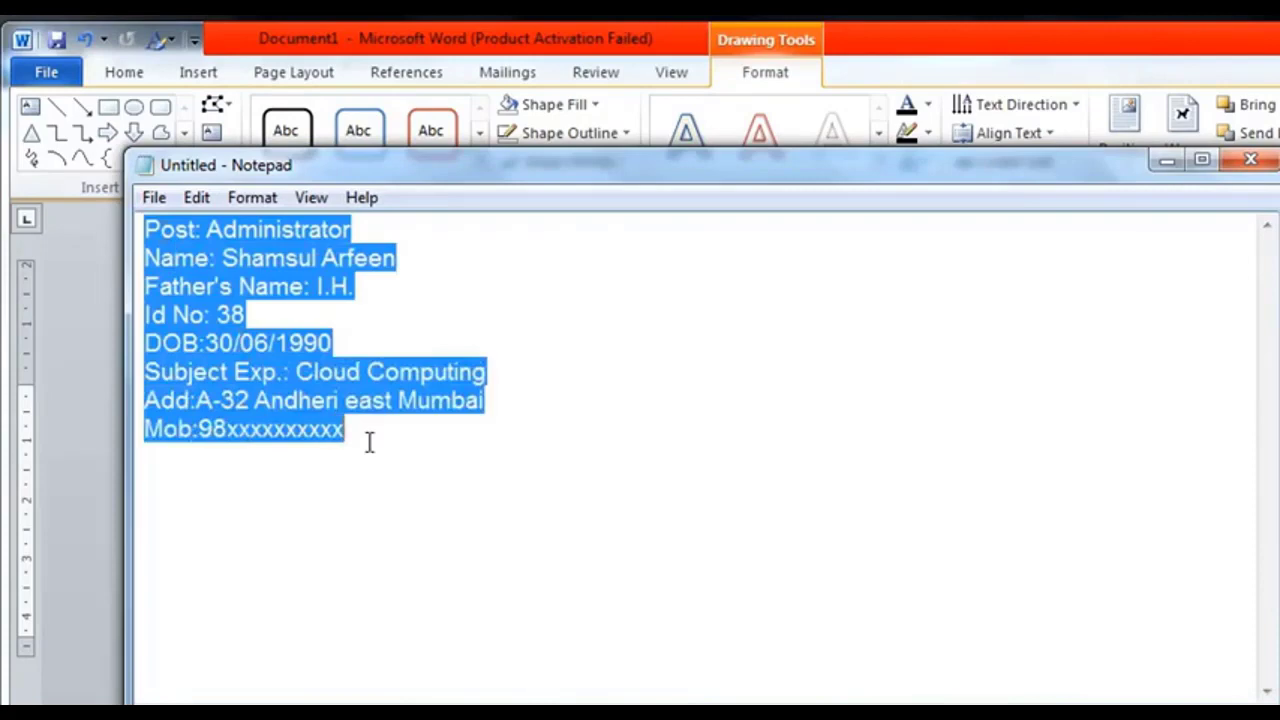
right_click(224, 258)
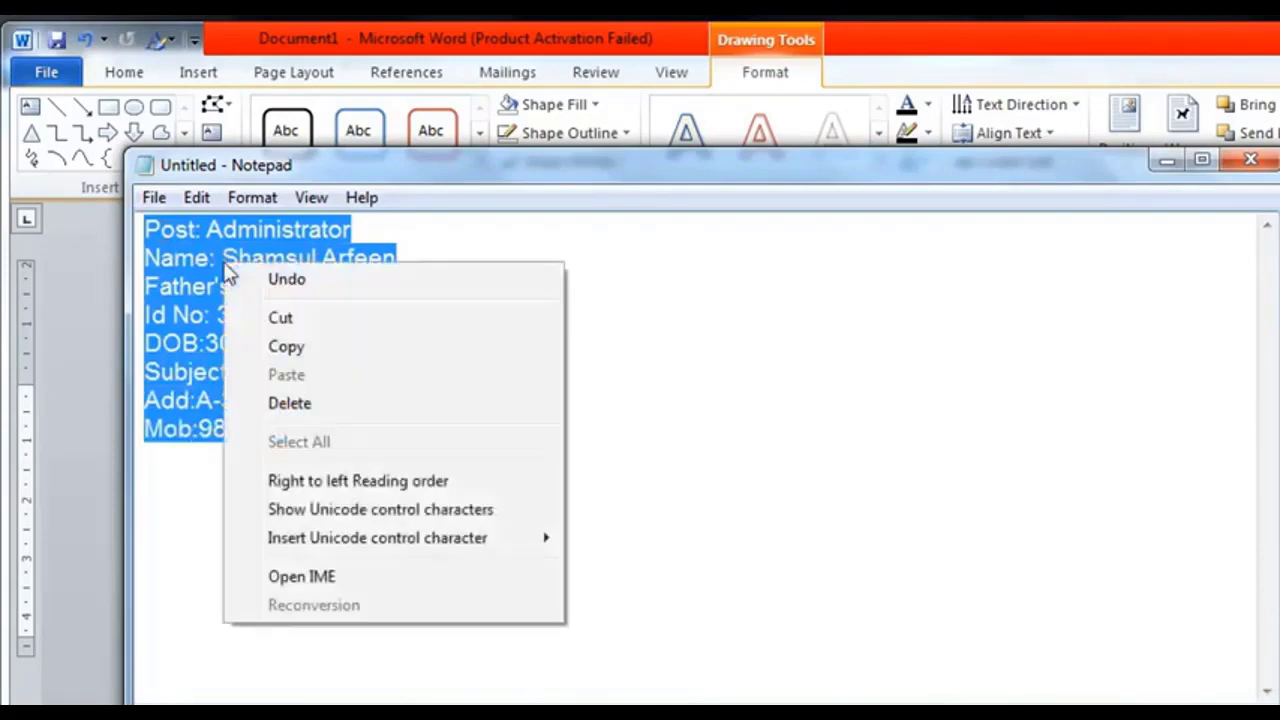
left_click(290, 347)
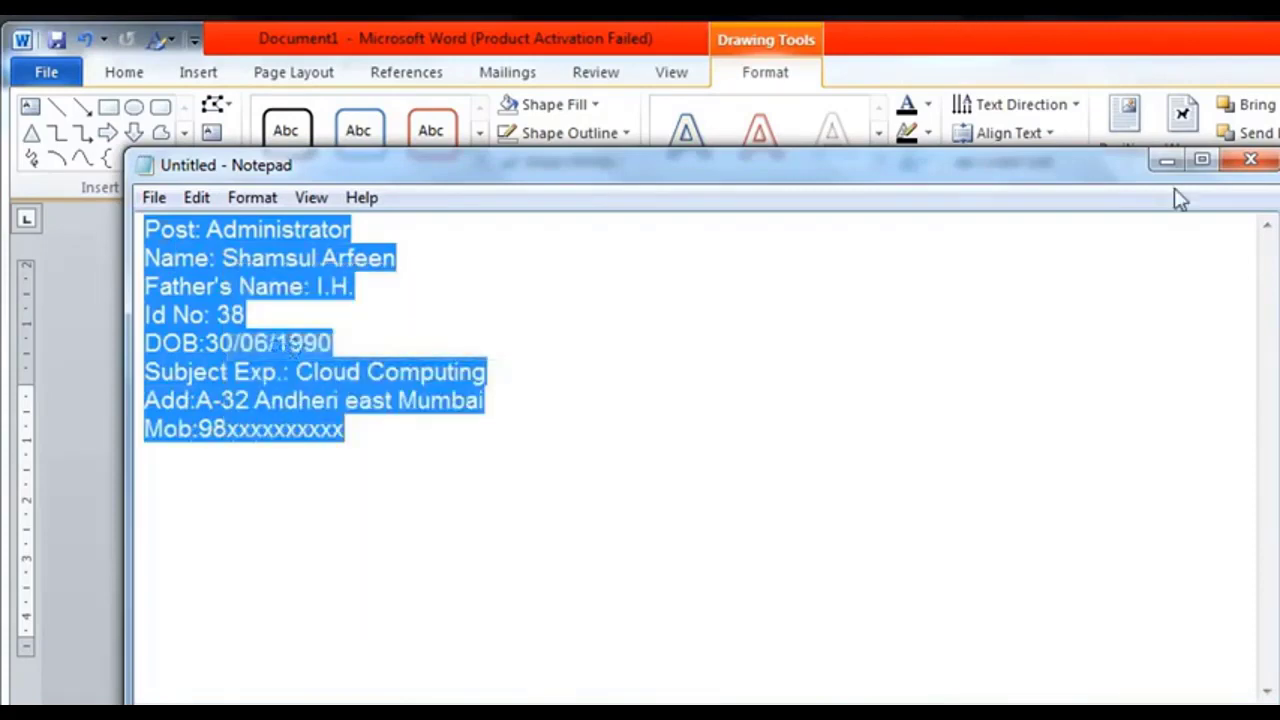
left_click(1167, 160)
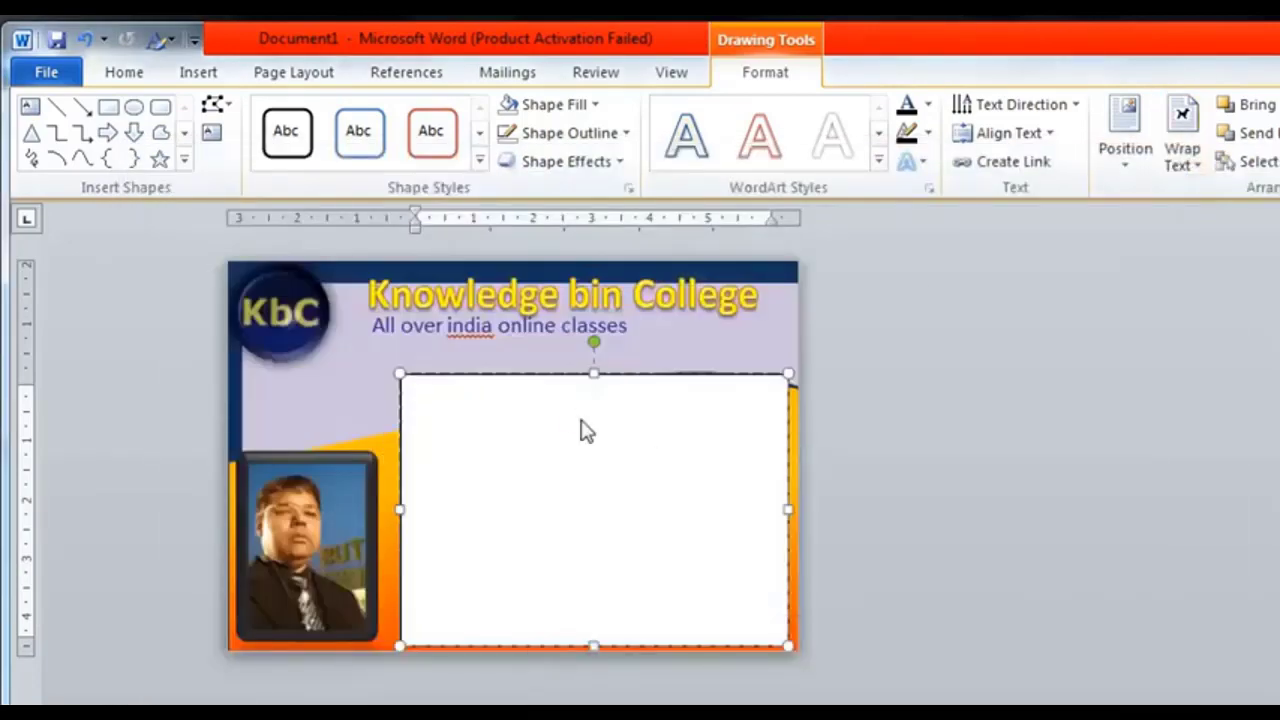
- Paste the staff details and set line spacing At least 12 pt with 0 pt after
key("ctrl+v")
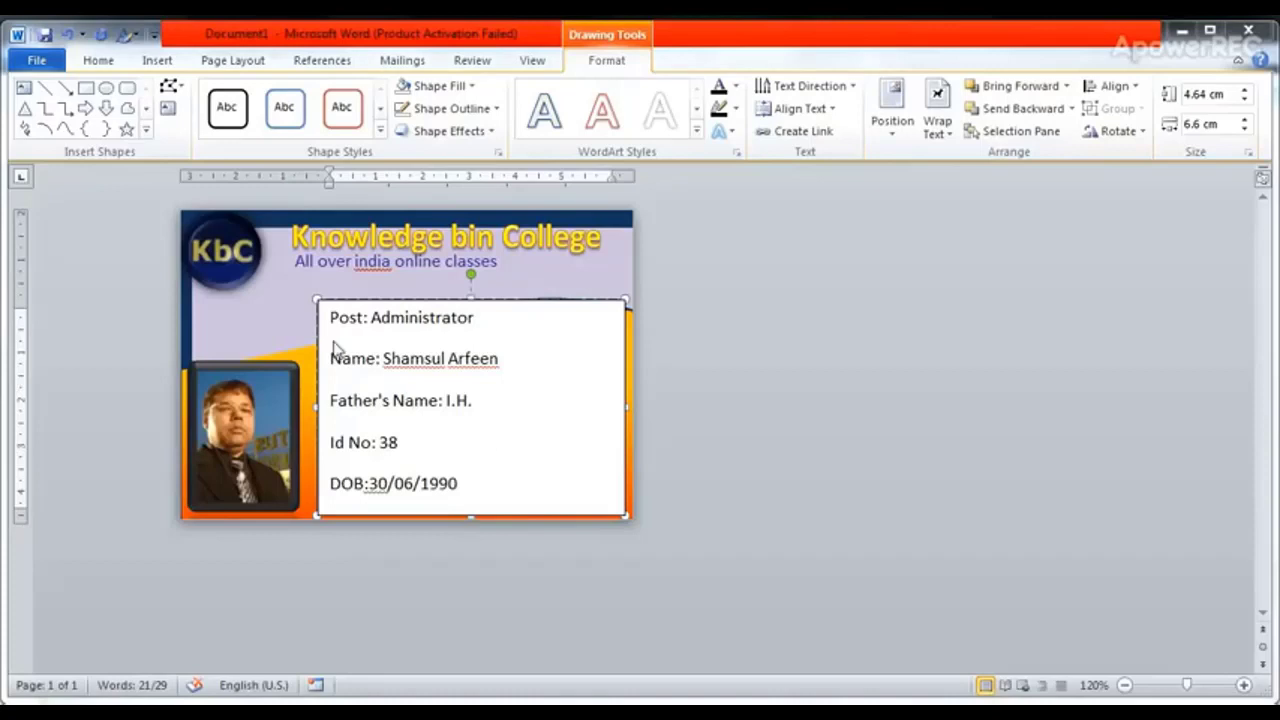
key("ctrl+a")
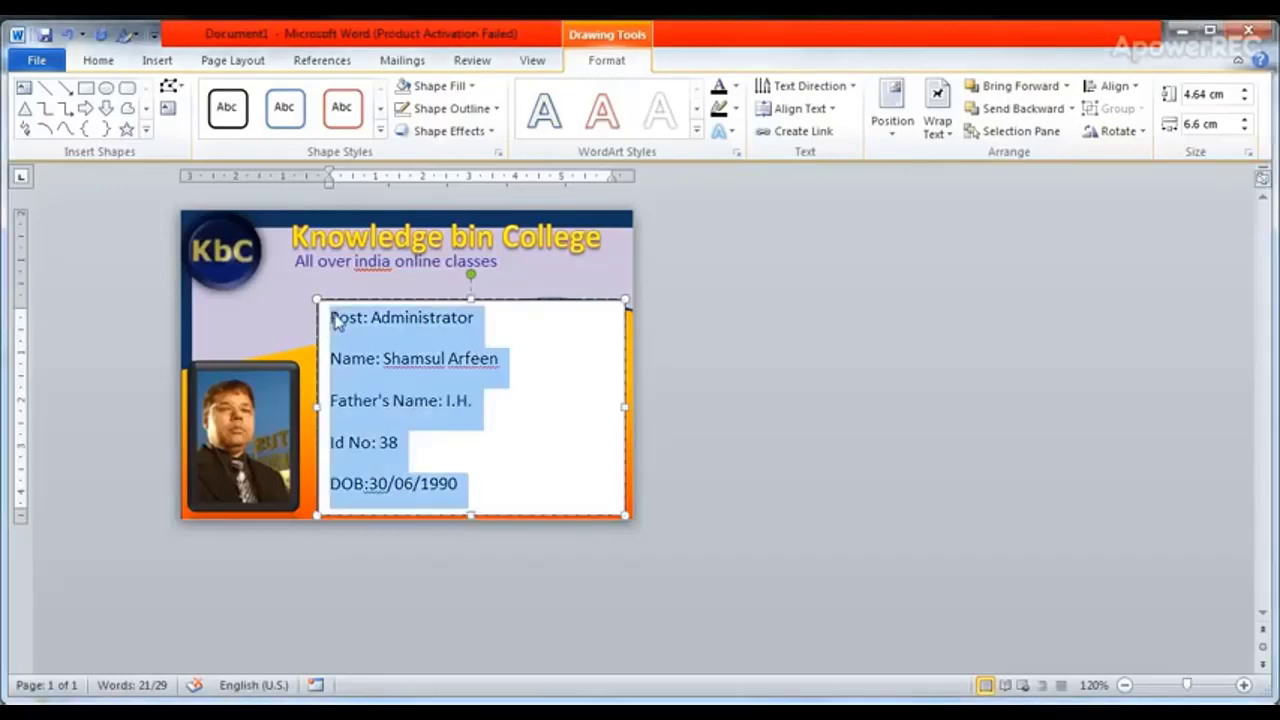
right_click(336, 318)
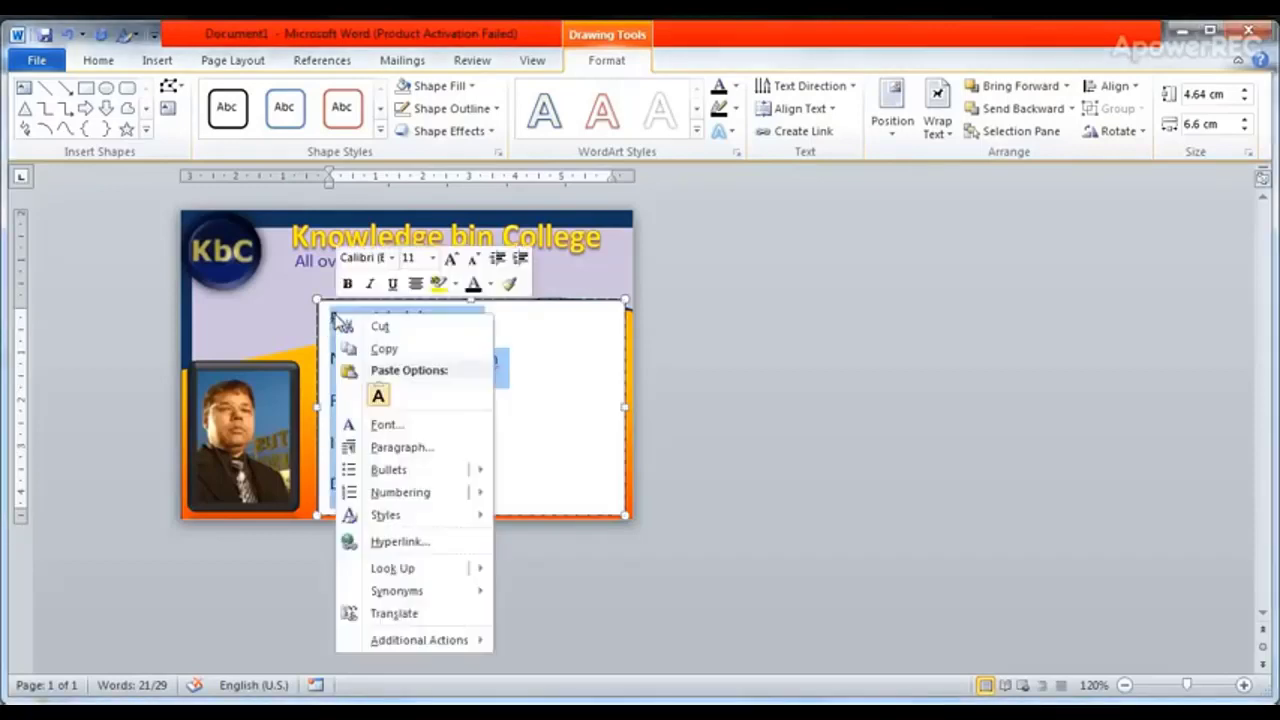
left_click(413, 449)
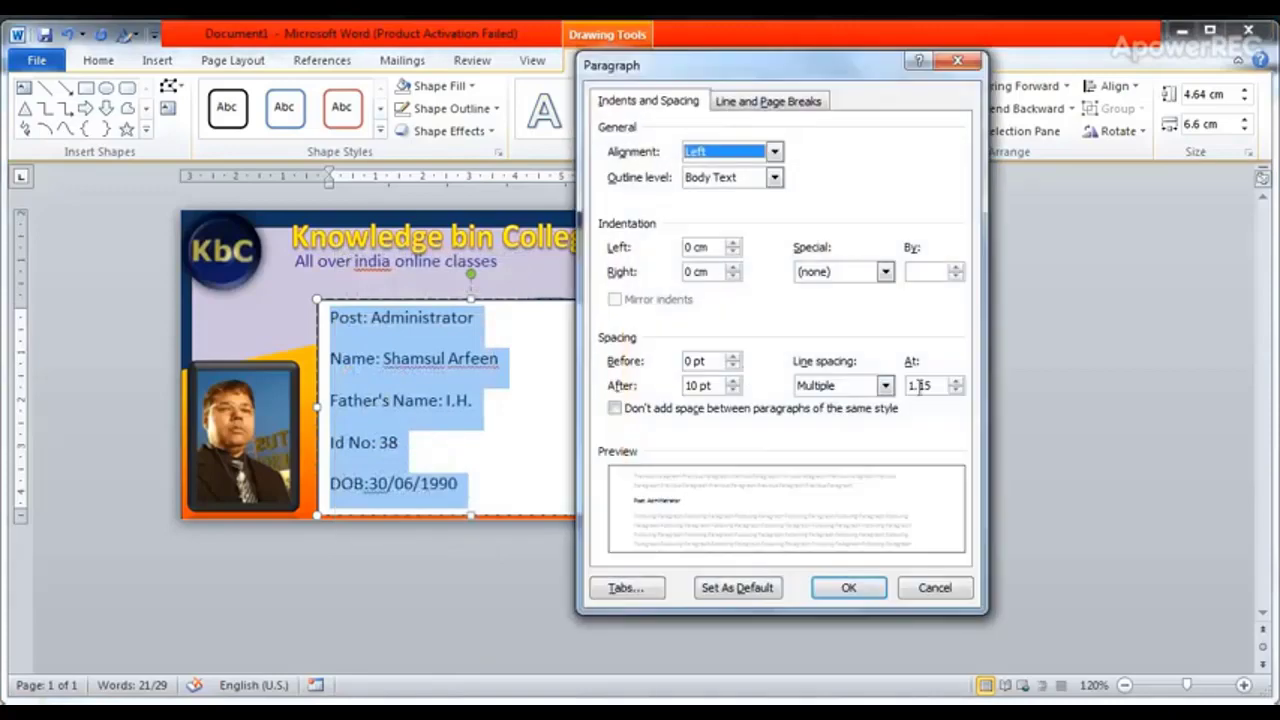
left_click(885, 386)
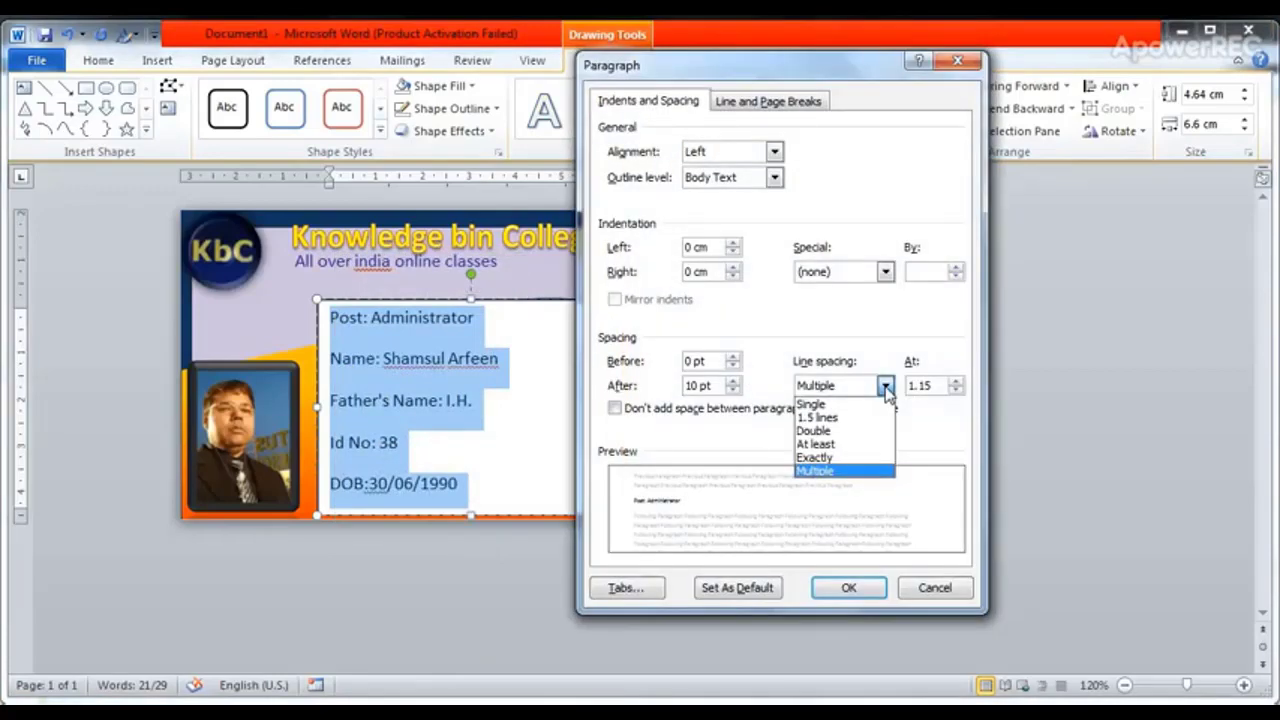
left_click(863, 447)
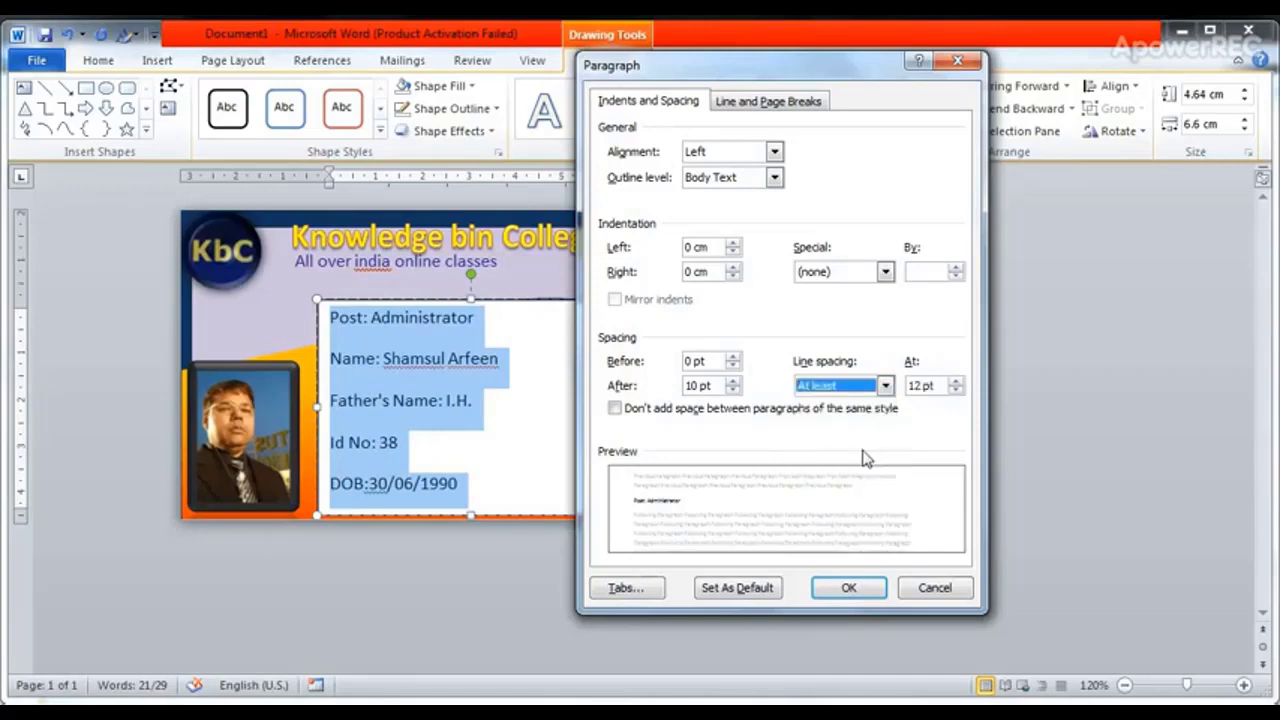
left_click(733, 390)
left_click(734, 383)
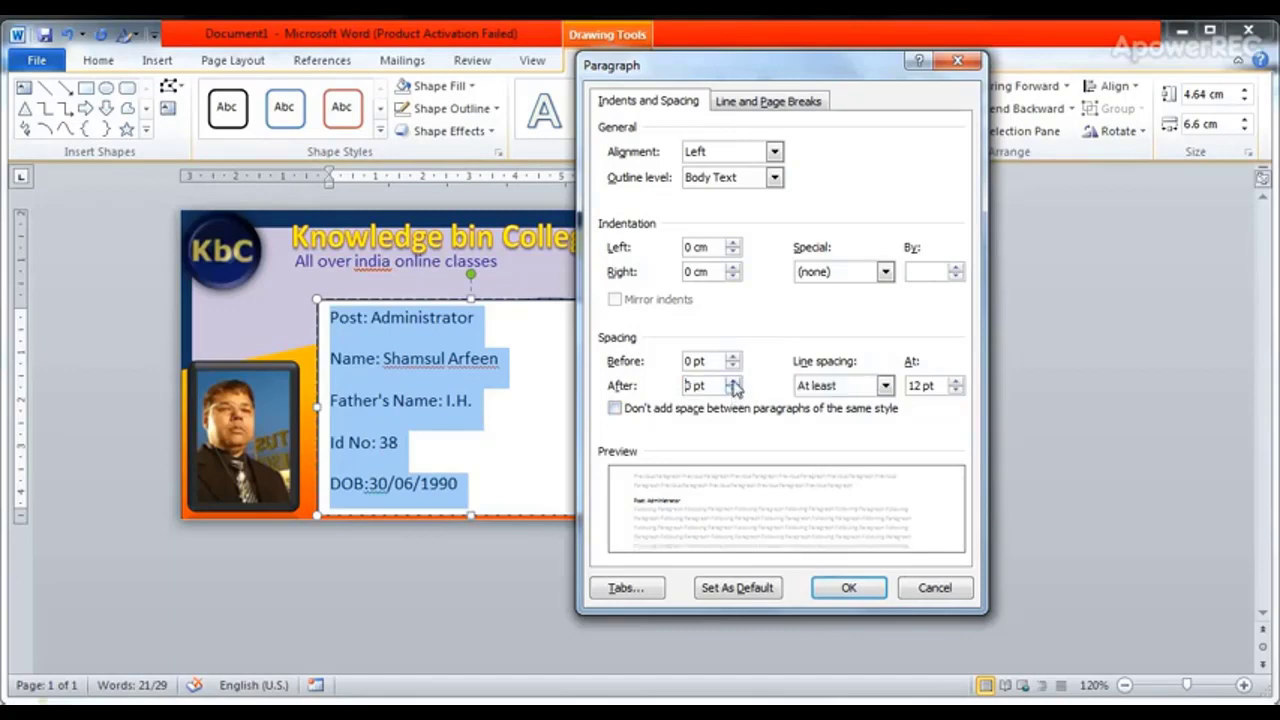
left_click(733, 390)
left_click(849, 589)
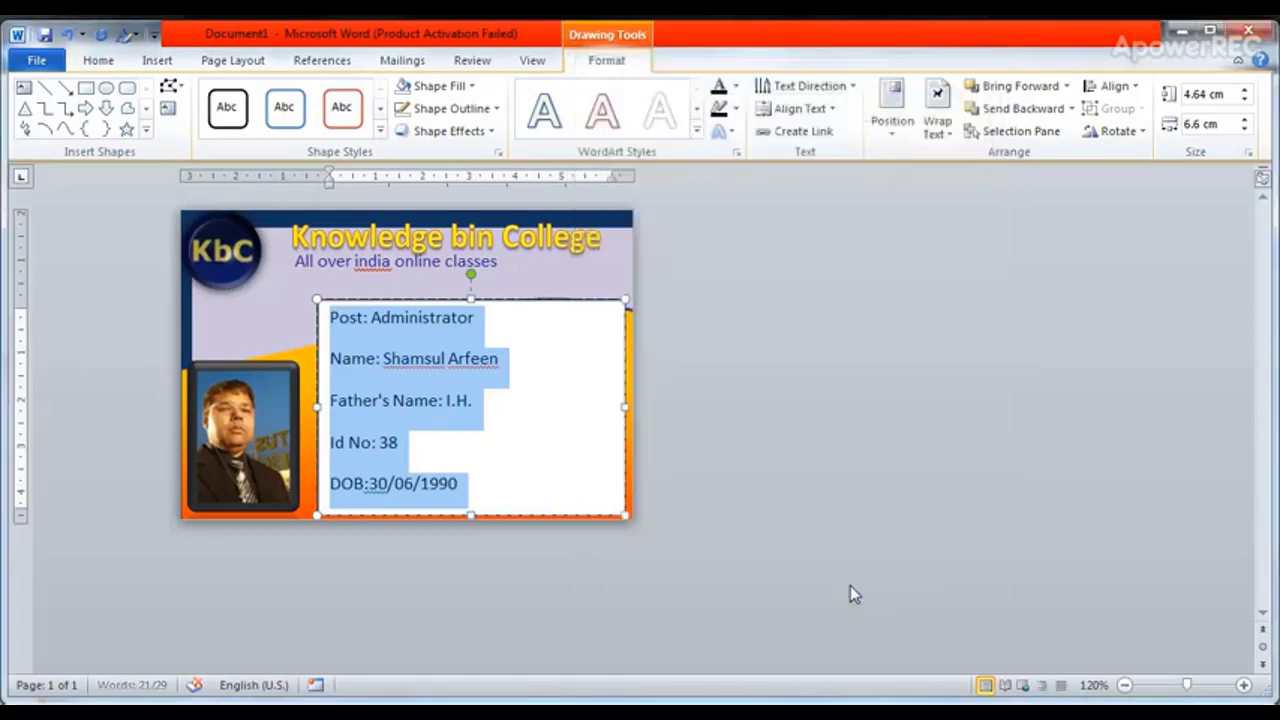
left_click(407, 384)
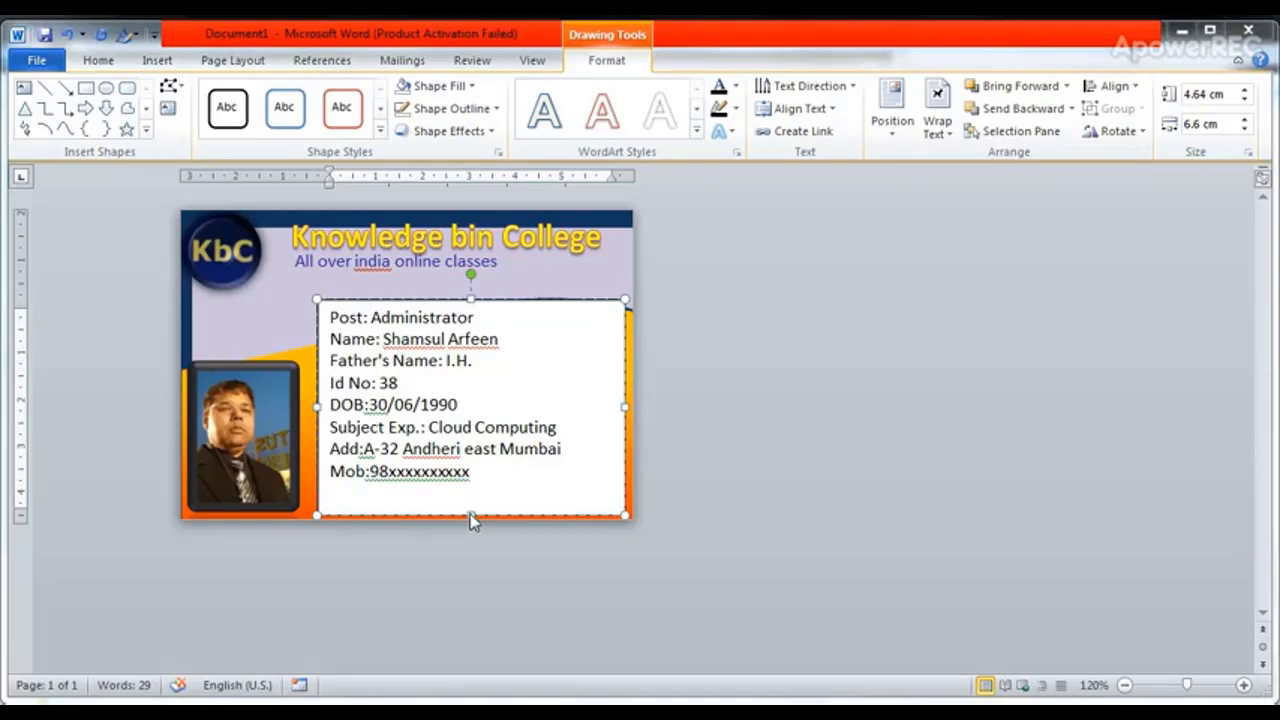
left_click_drag(470, 513, 469, 498)
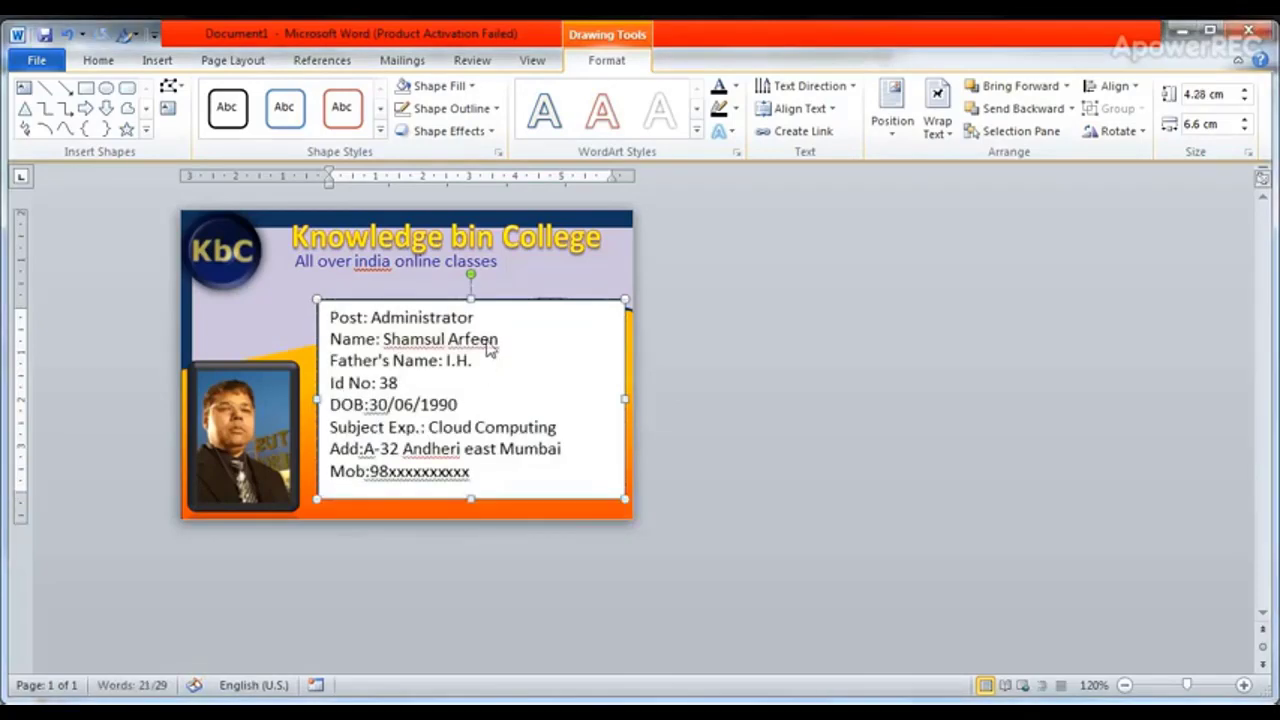
mouse_move(516, 340)
left_mouse_down()
mouse_move(518, 408)
mouse_move(518, 386)
left_mouse_up()
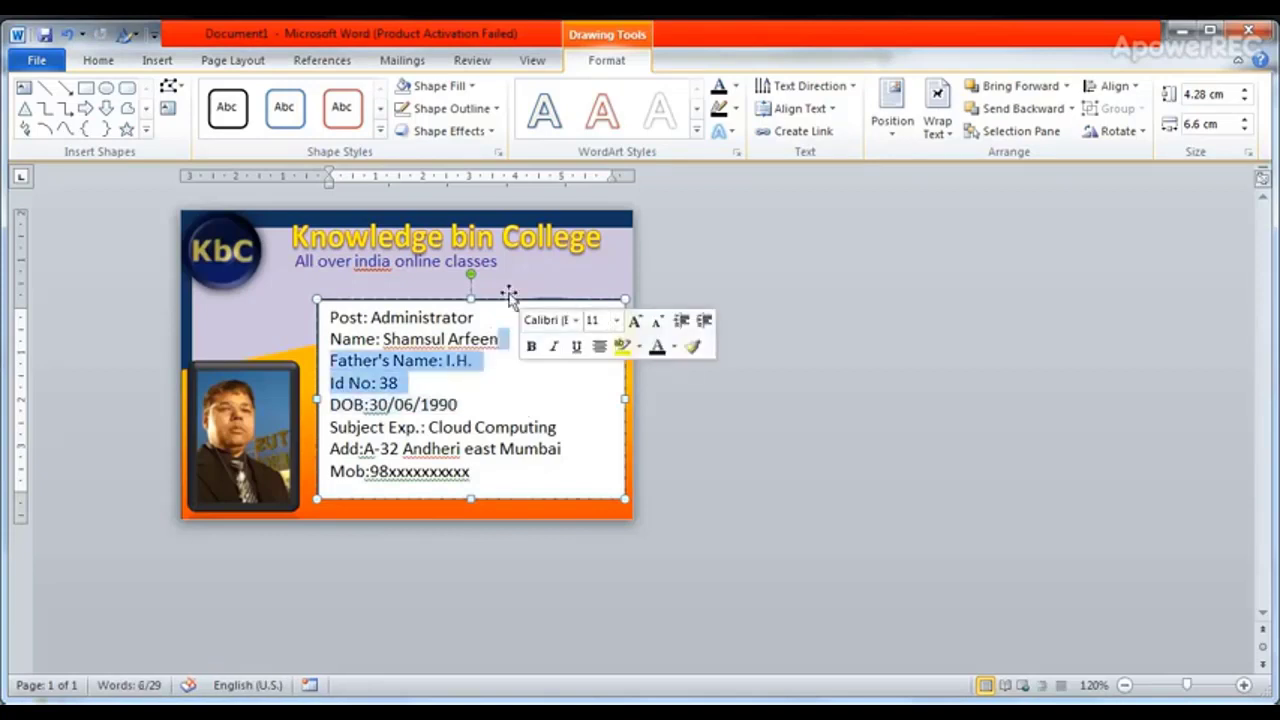
left_click(466, 297)
left_click_drag(466, 297, 466, 300)
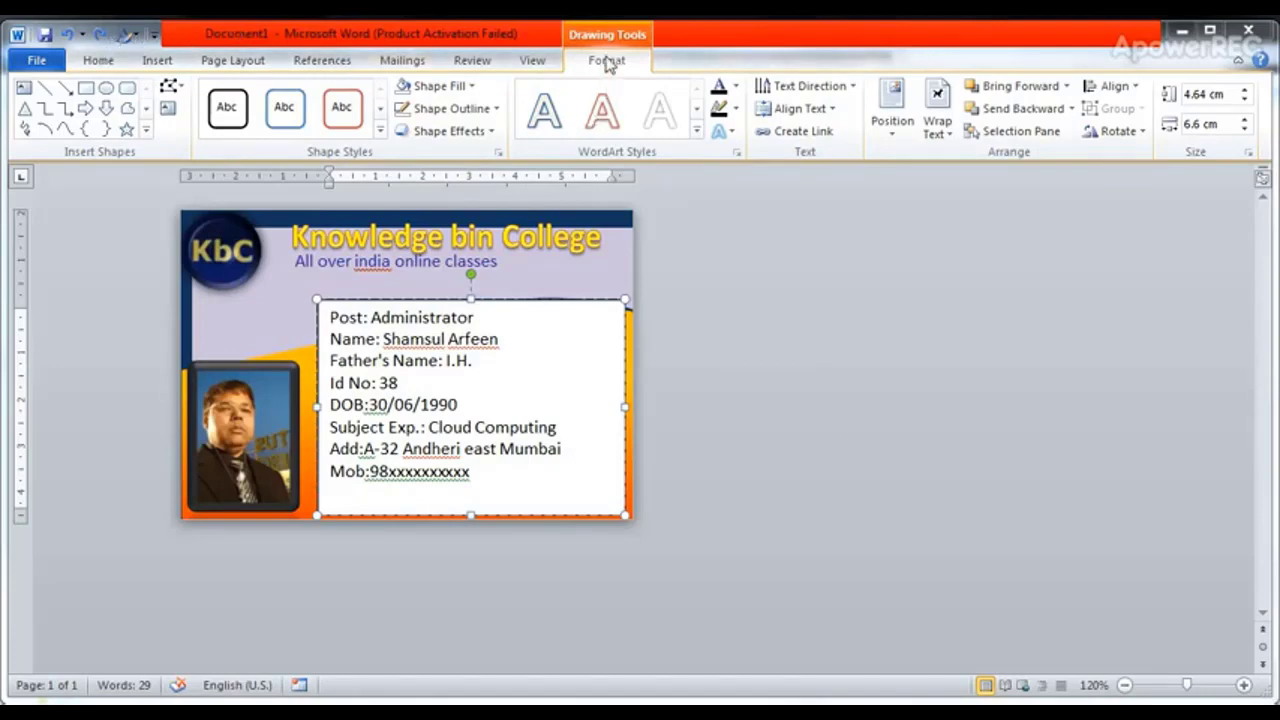
- Give the staff details text box No Fill and No Outline
left_click(472, 87)
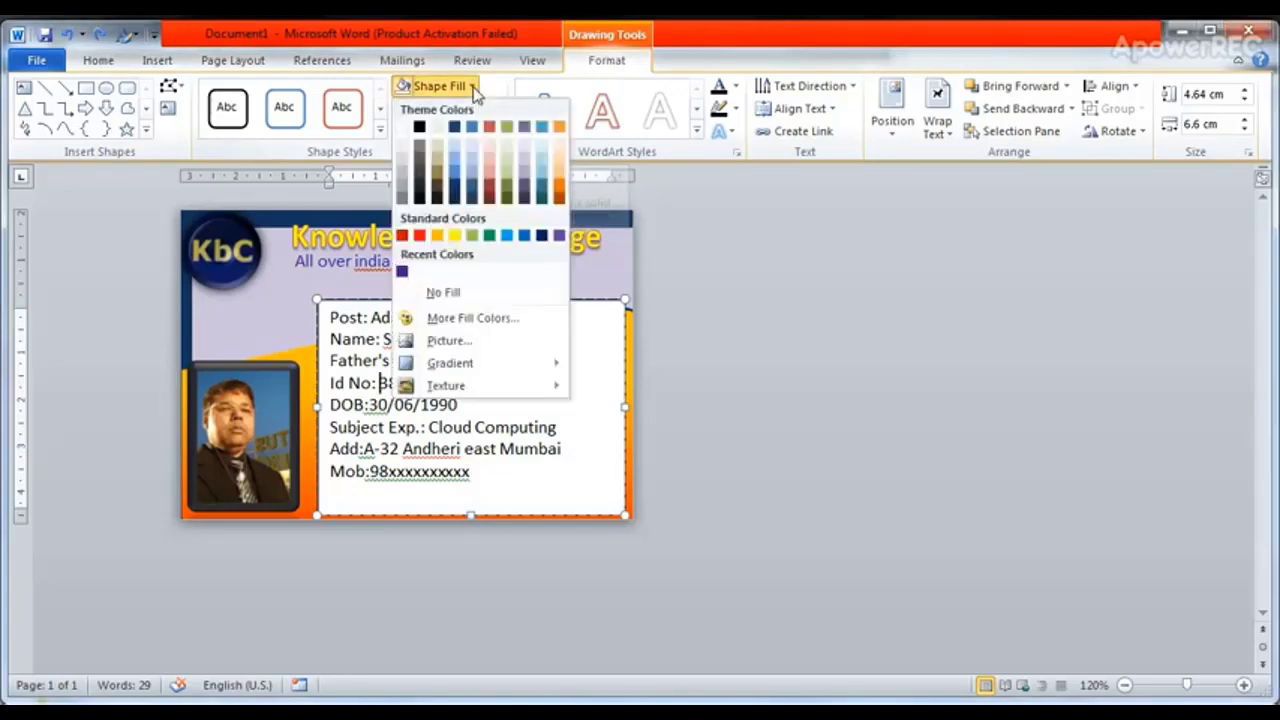
left_click(432, 293)
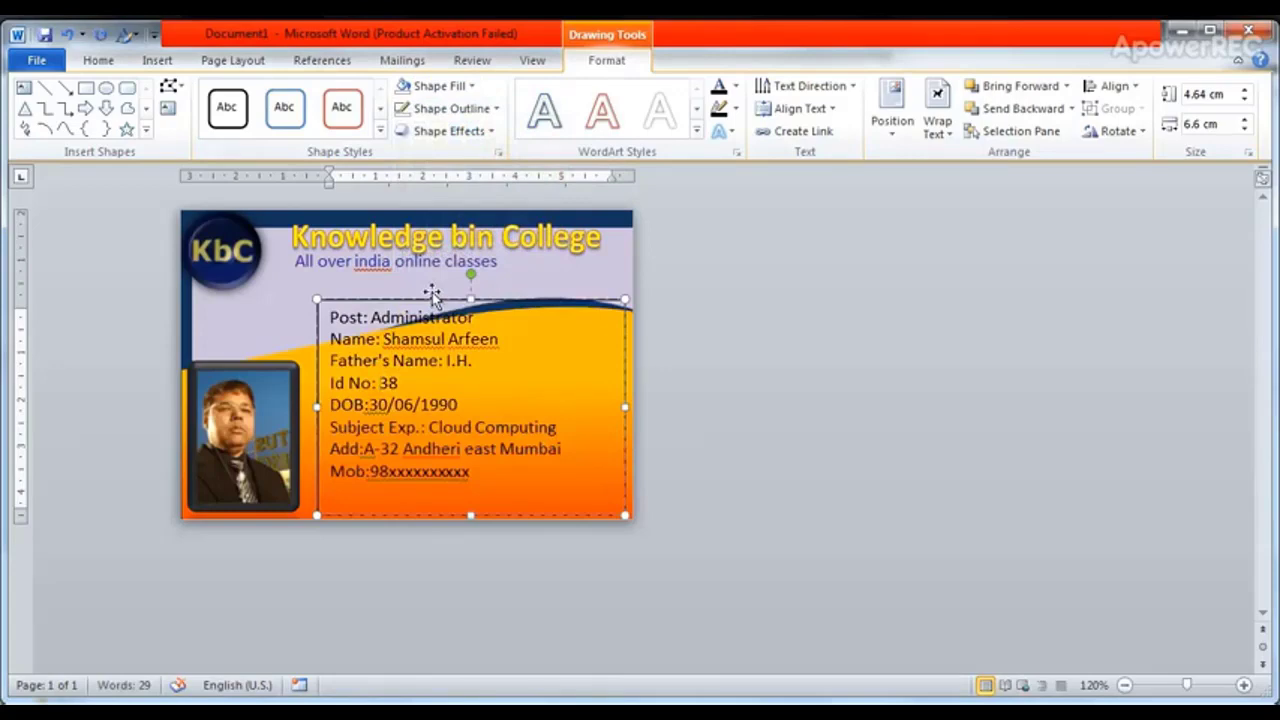
left_click(496, 110)
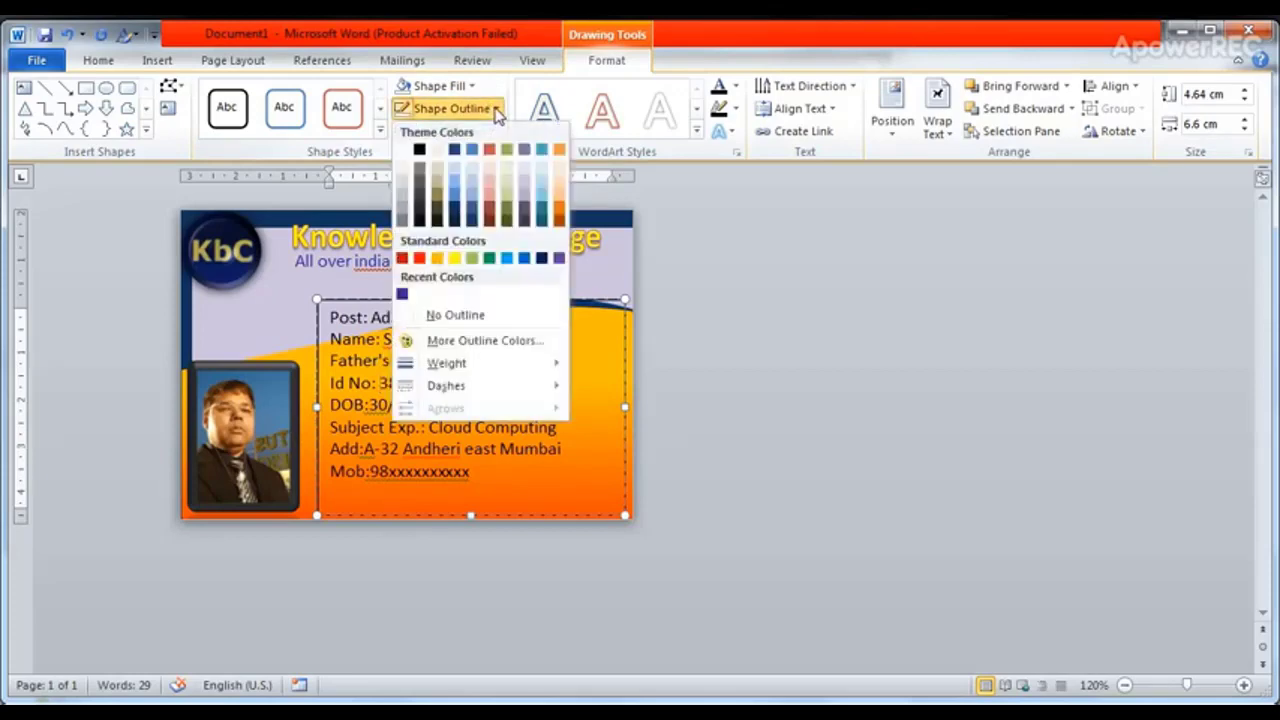
left_click(461, 316)
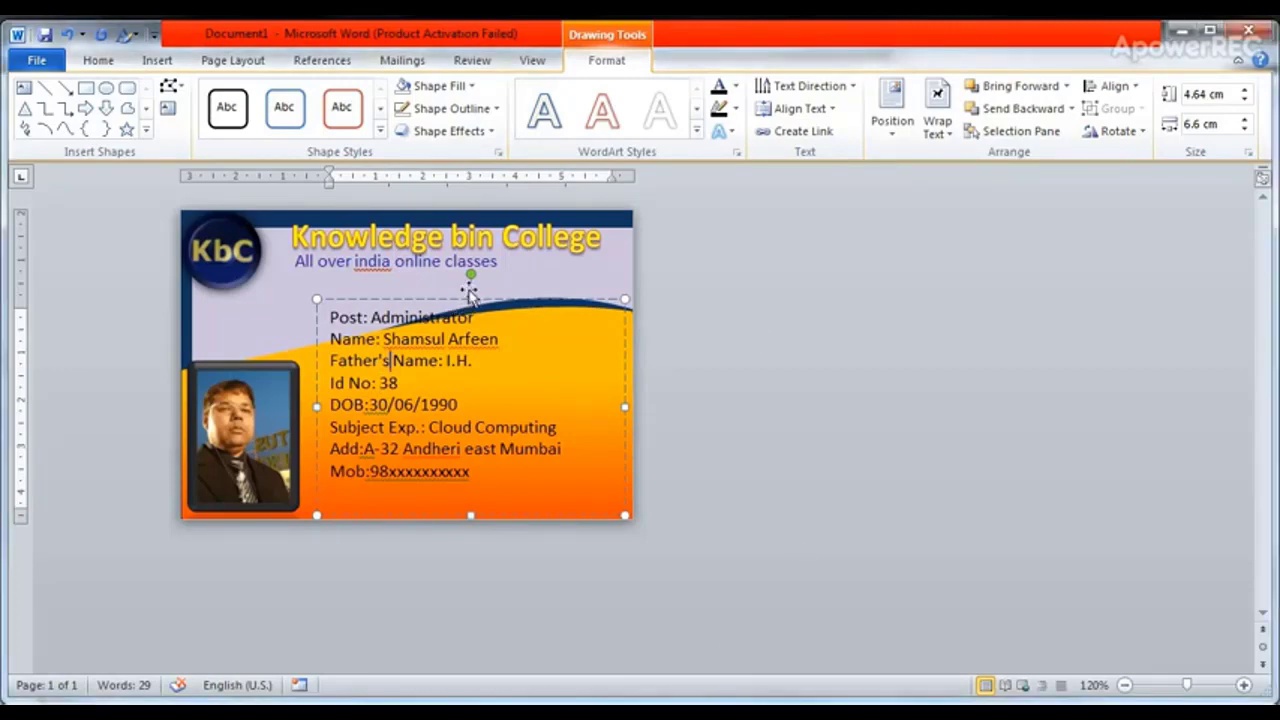
- Nudge the blue wave shape slightly downward
left_click(469, 293)
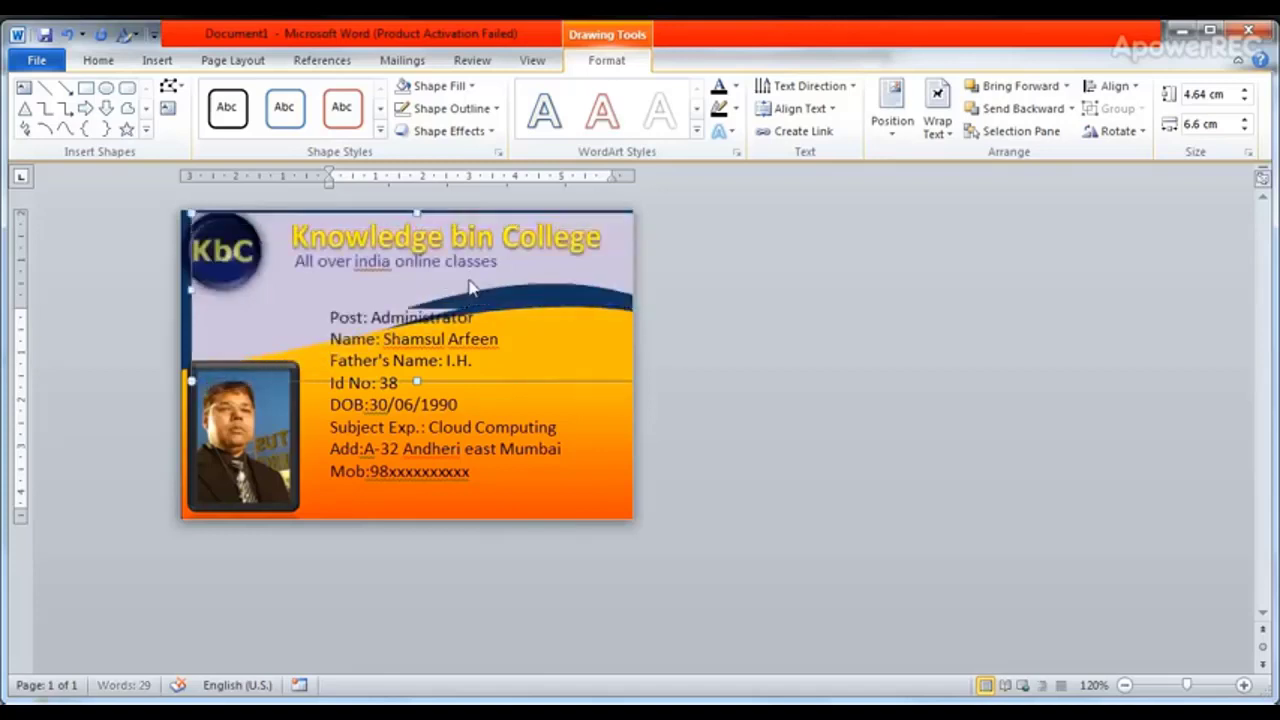
left_click(474, 289)
key("Down")
key("Down")
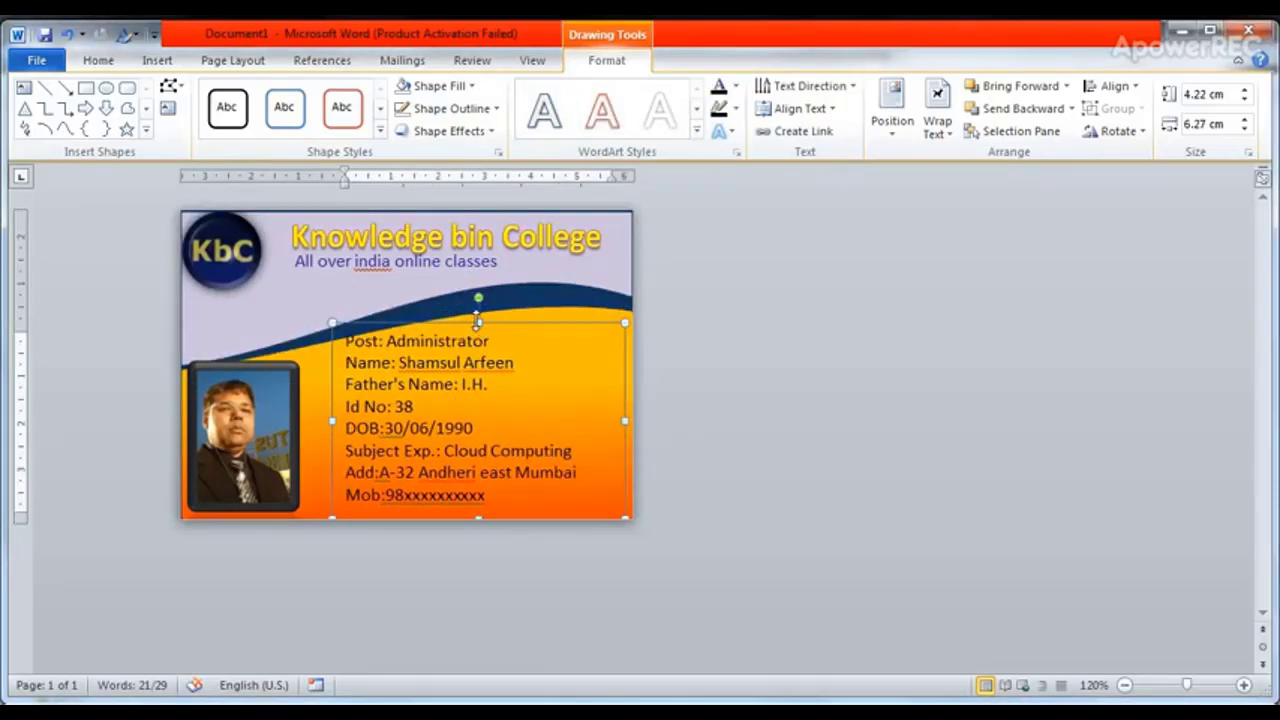
- Resize and shift the details text box to fit beside the photo
left_click_drag(477, 322, 477, 328)
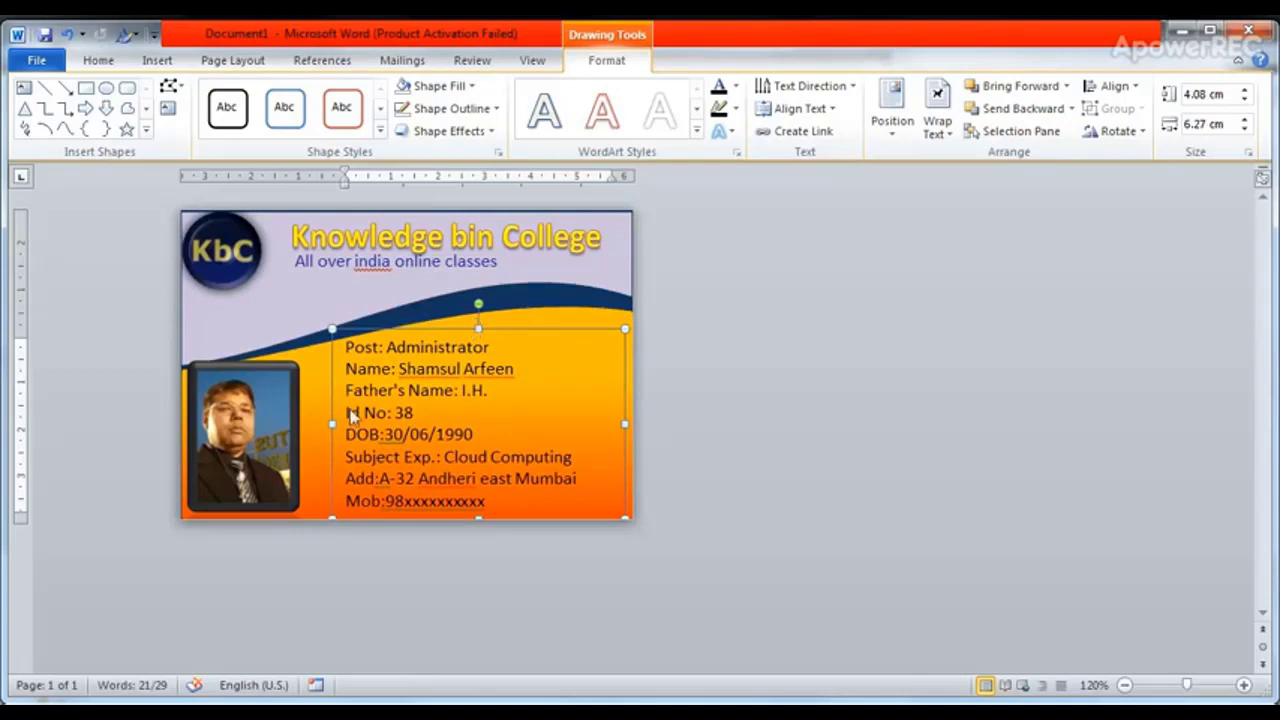
left_click_drag(333, 423, 323, 422)
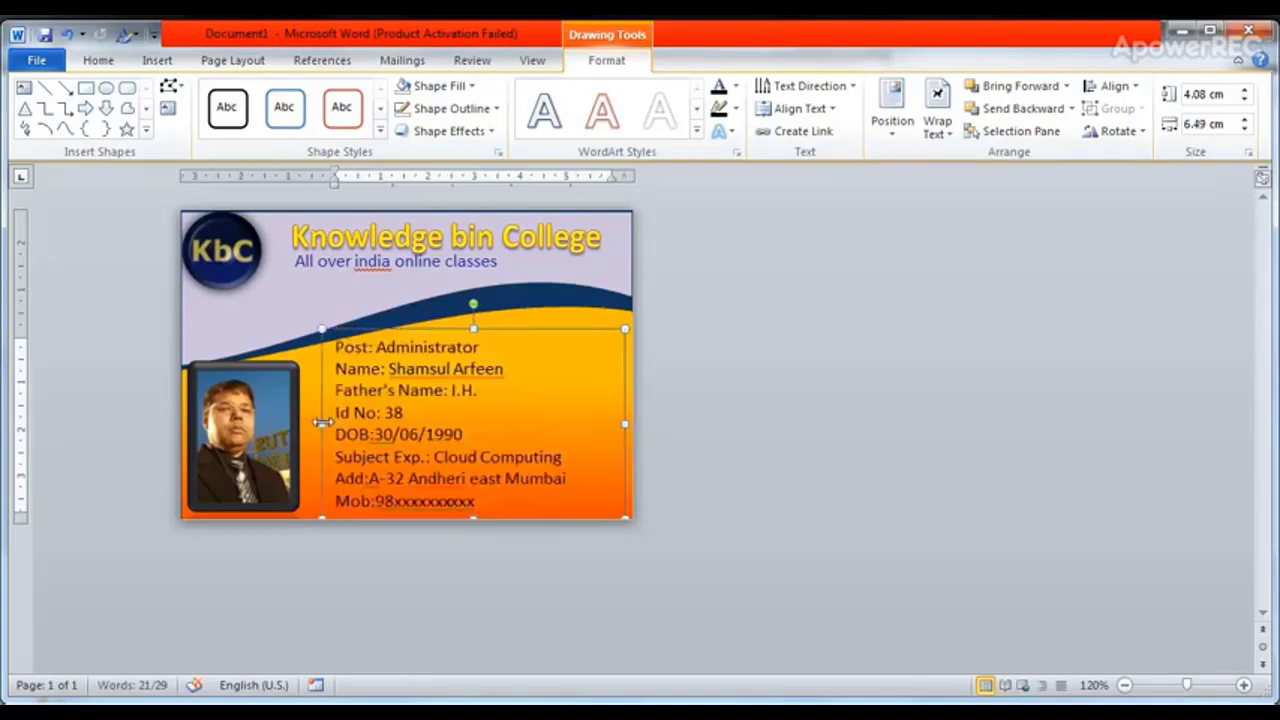
left_click_drag(323, 422, 360, 433)
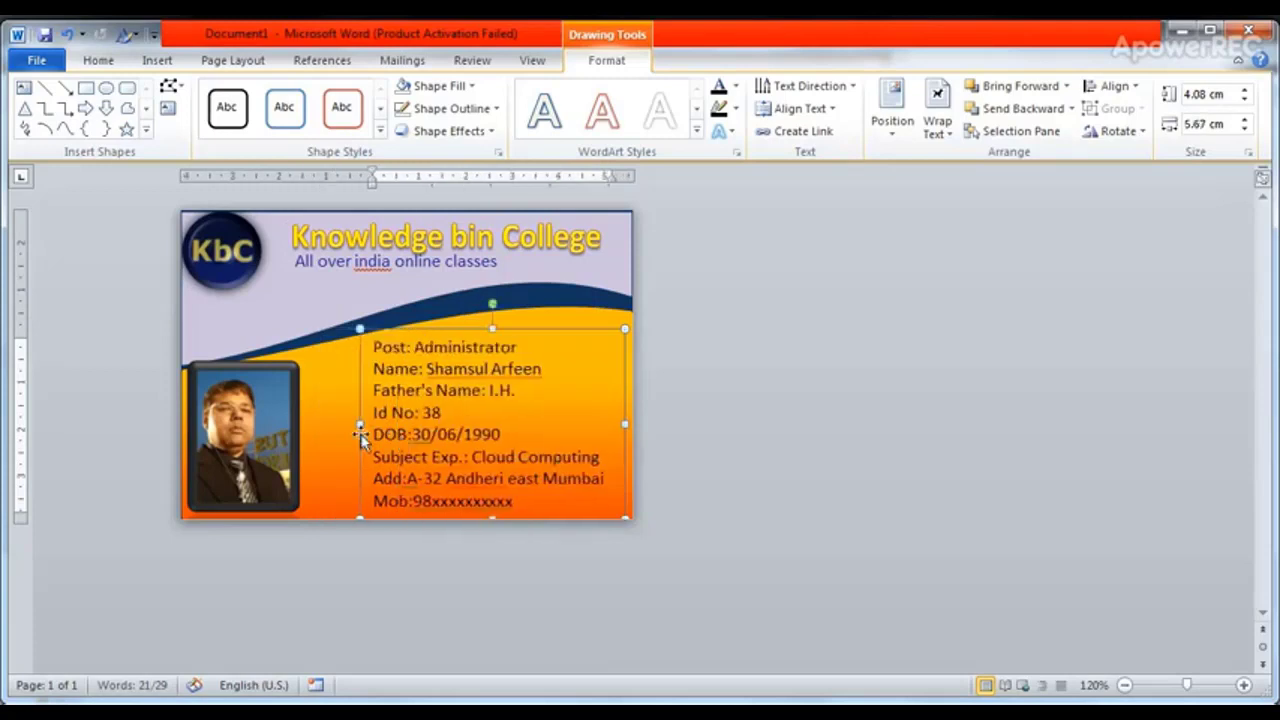
left_click_drag(361, 437, 338, 437)
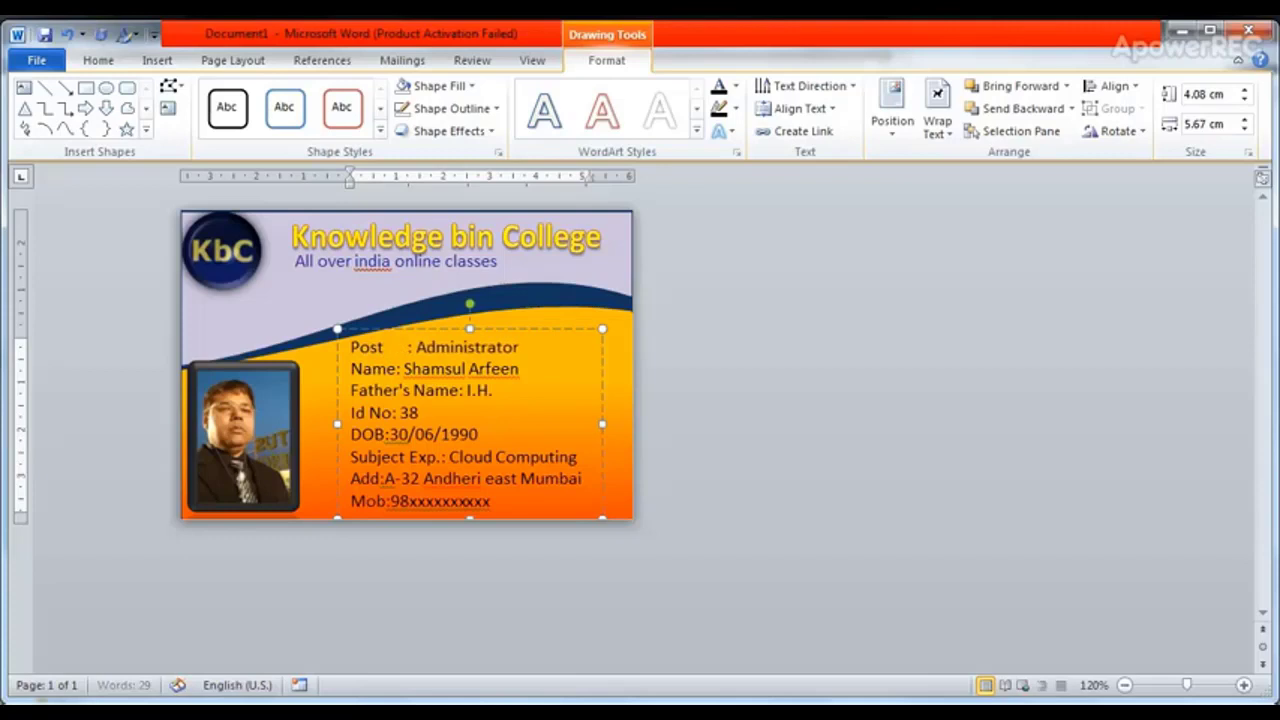
- Delete the two extra spaces before the Name colon, then move to the Id No line
left_click(398, 368)
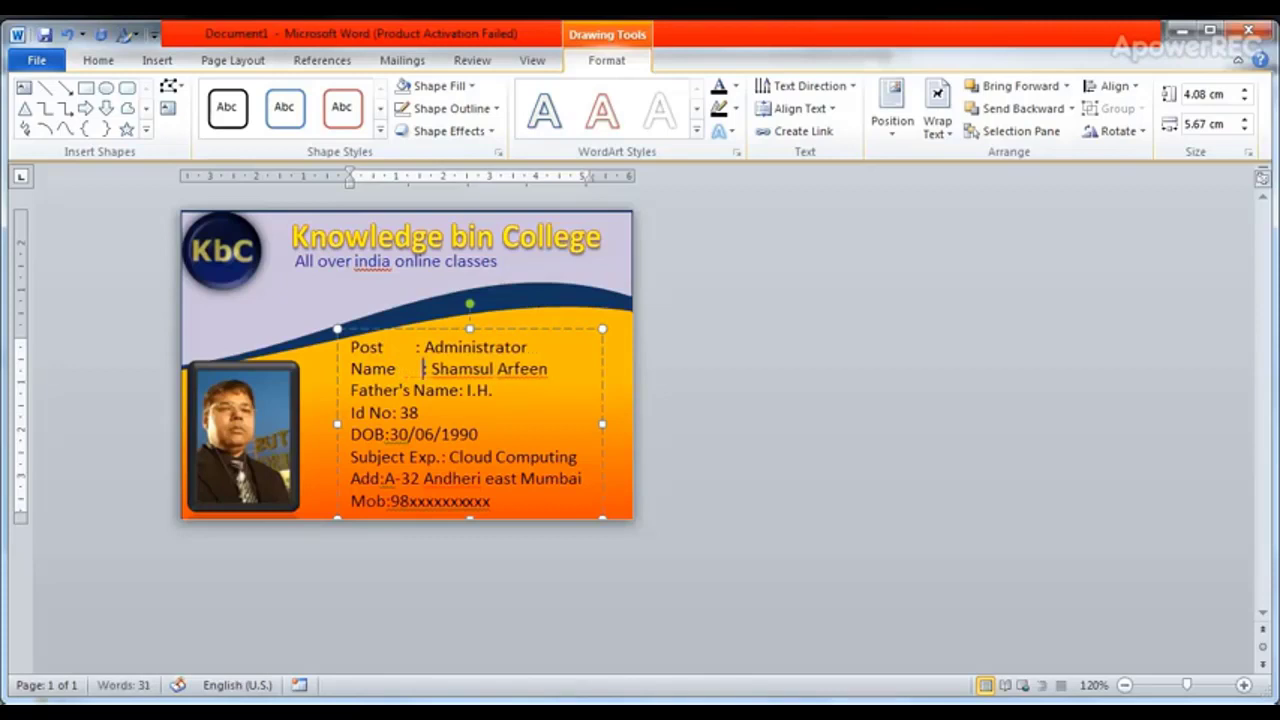
key("BackSpace")
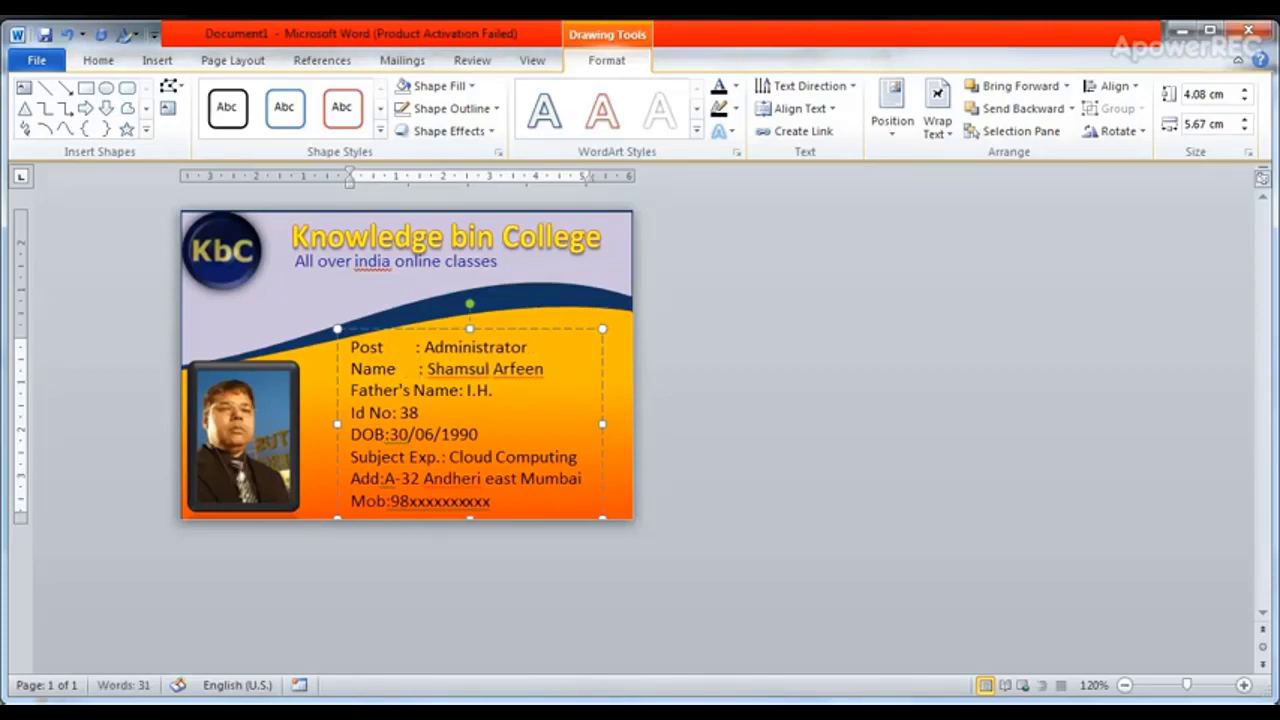
key("BackSpace")
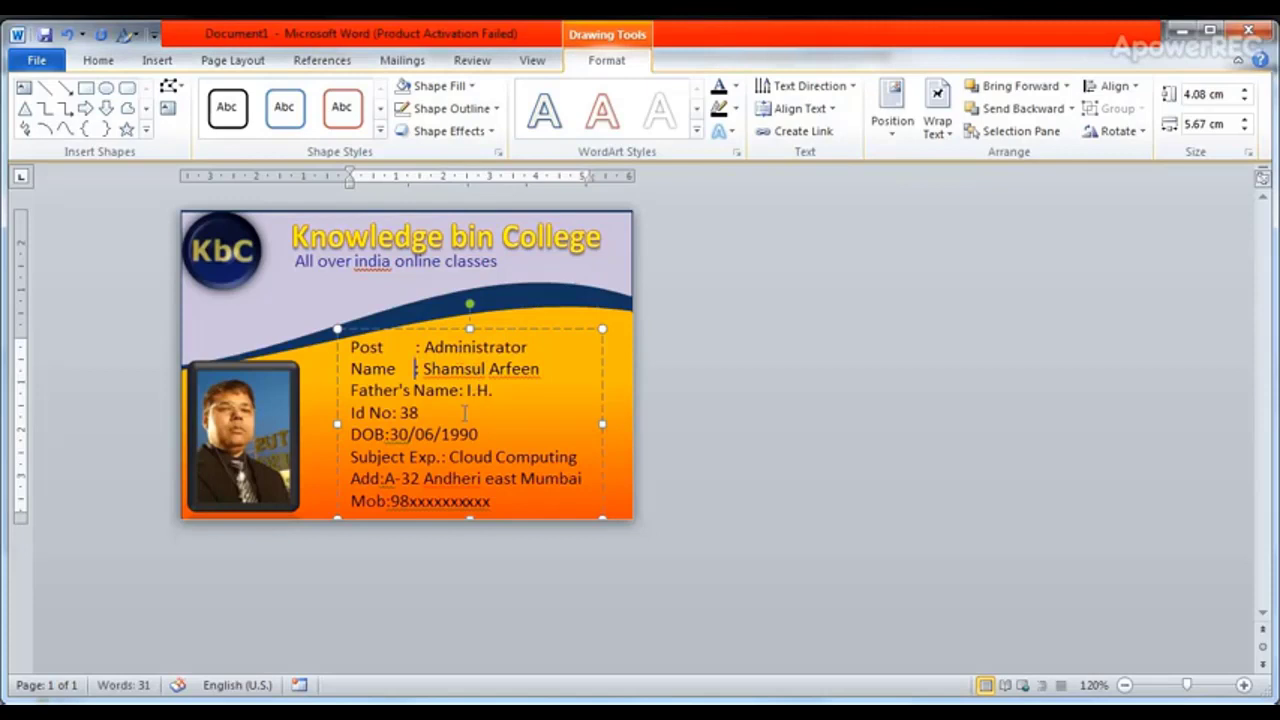
left_click(396, 412)
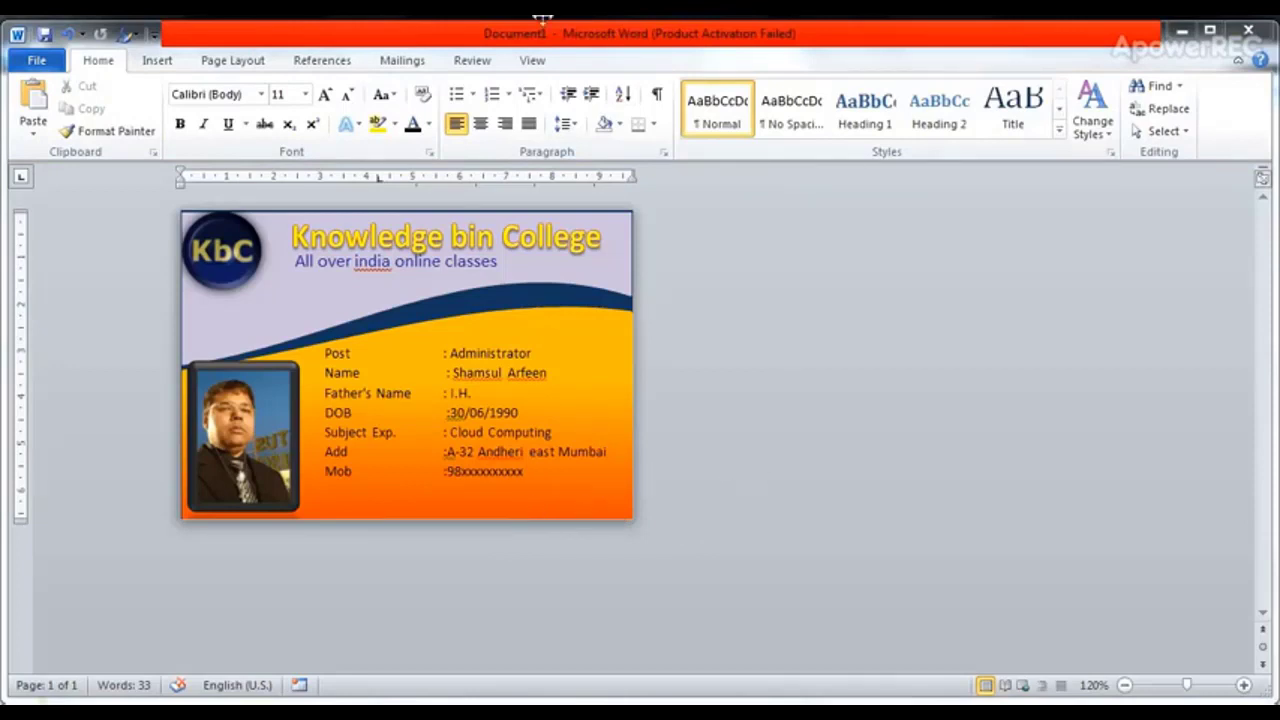
- Draw a small text box at the card's bottom-right corner reading 'Director'
left_click(155, 62)
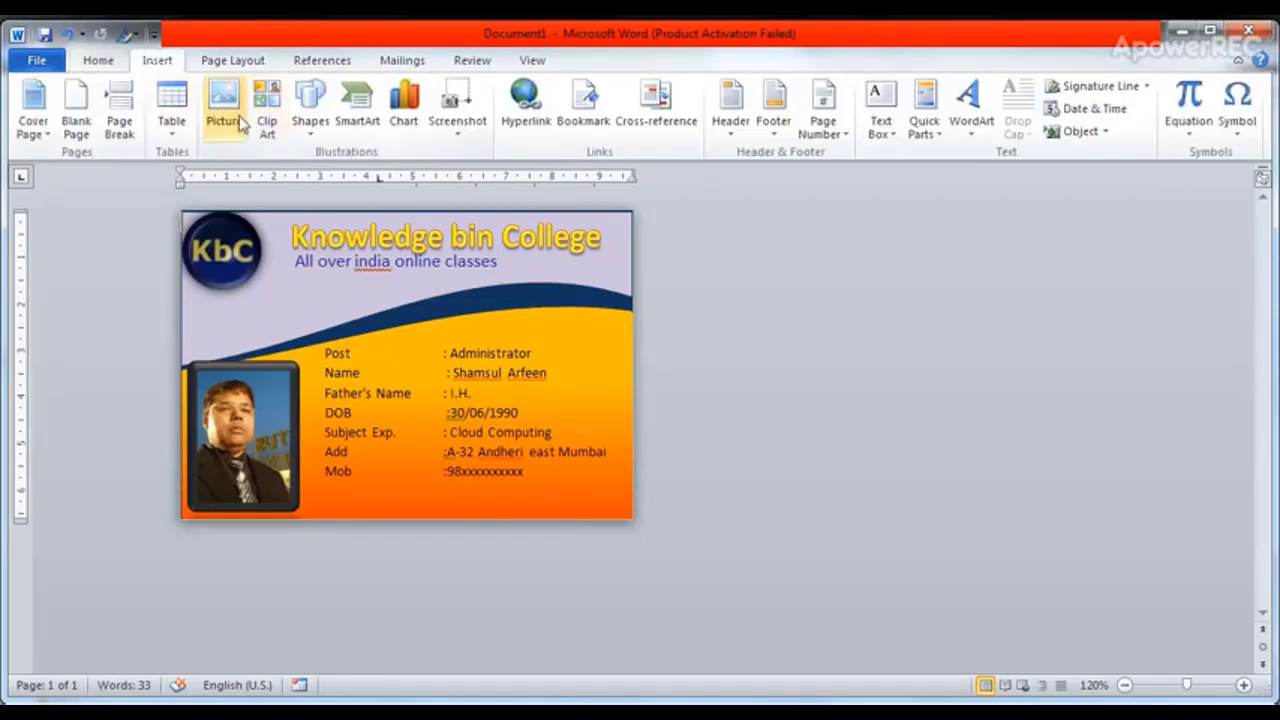
left_click(320, 130)
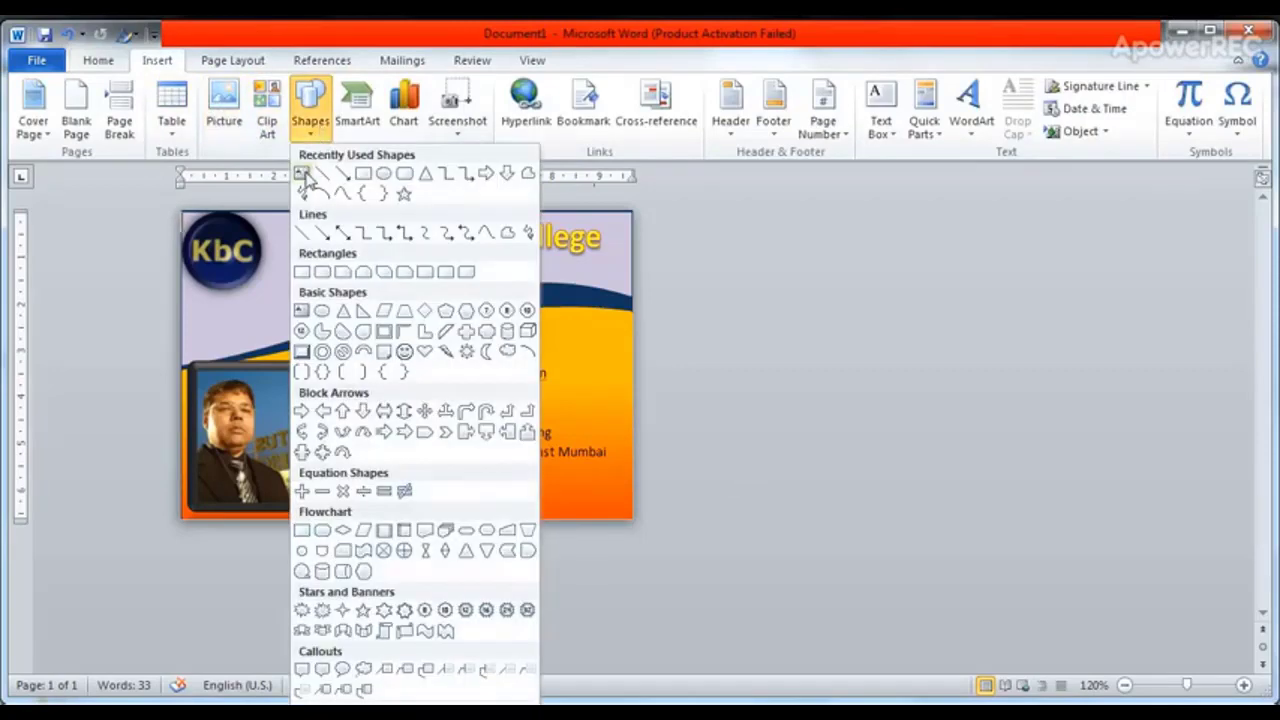
left_click(303, 177)
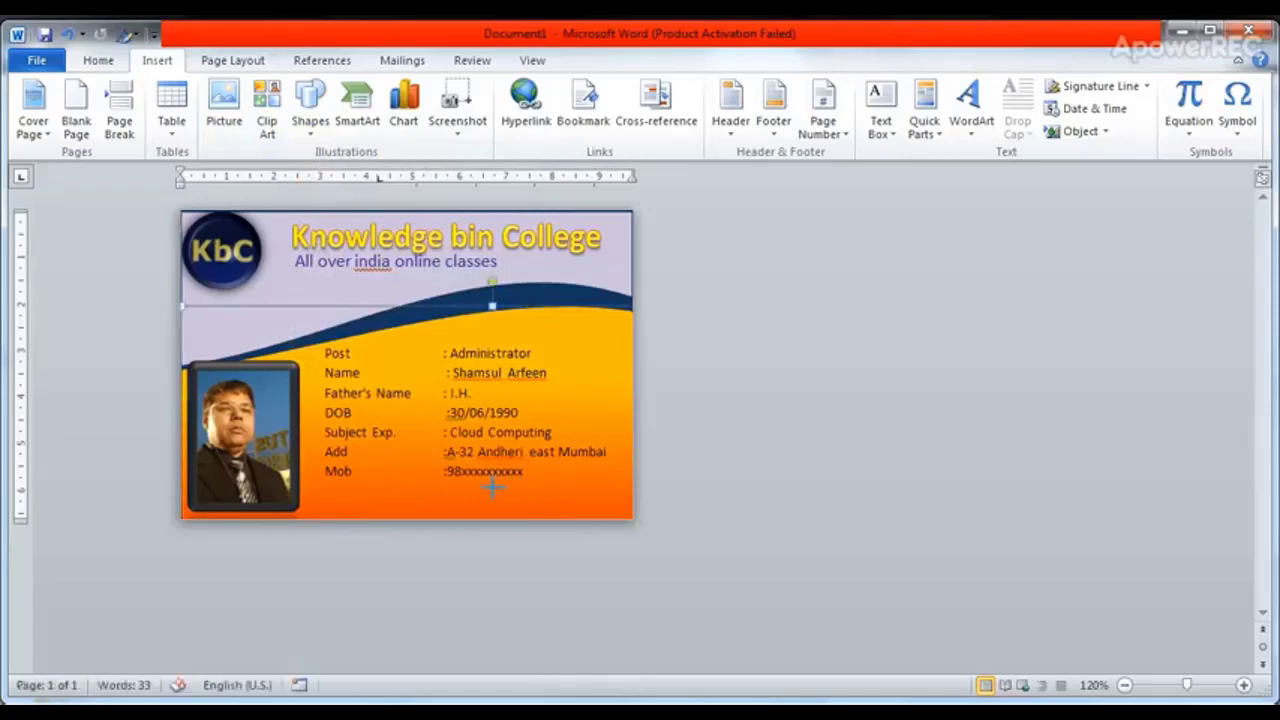
left_click_drag(492, 490, 630, 515)
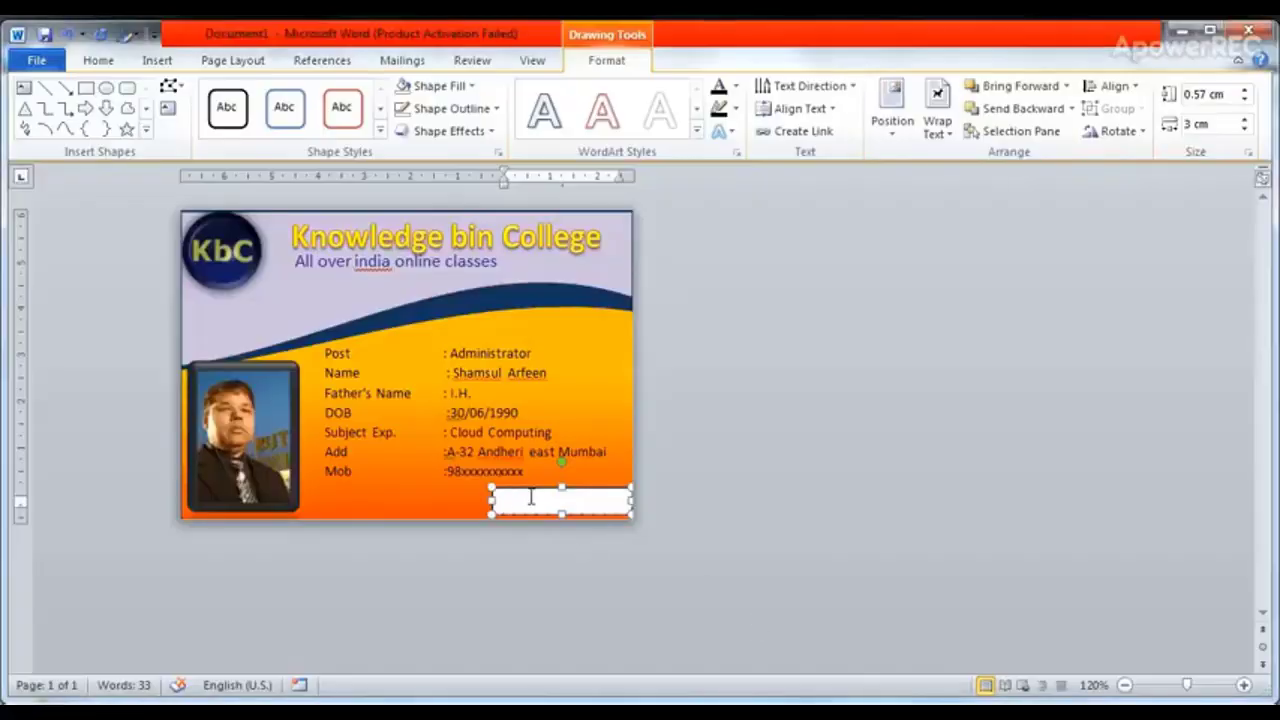
type("D")
type("irec")
type("tor")
- Give the Director text box no outline and no fill
left_click(760, 503)
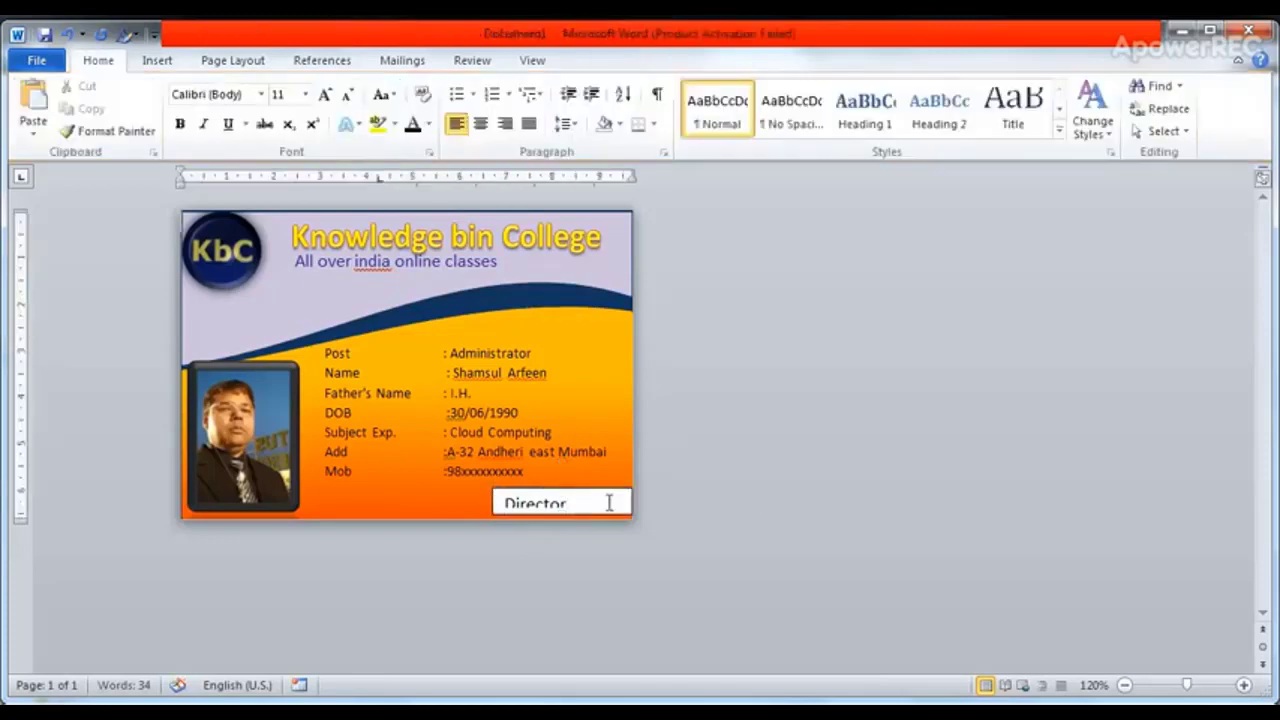
left_click(609, 500)
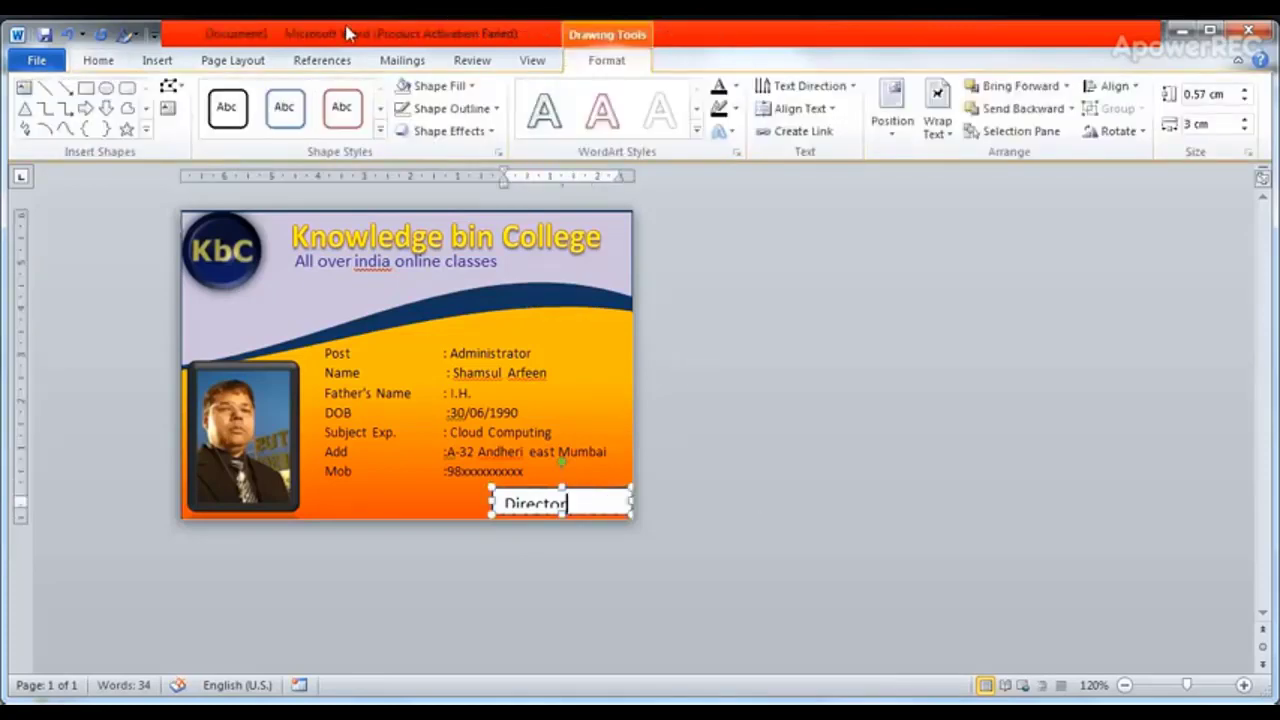
left_click(496, 109)
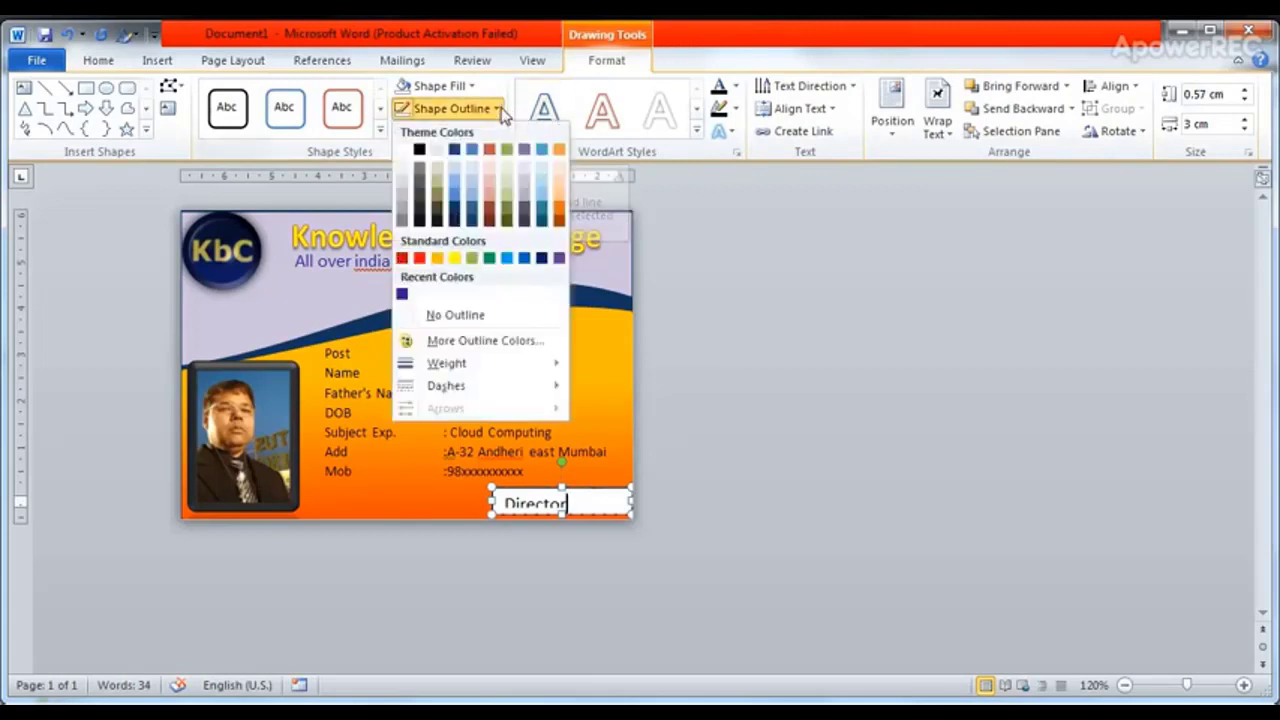
left_click(476, 316)
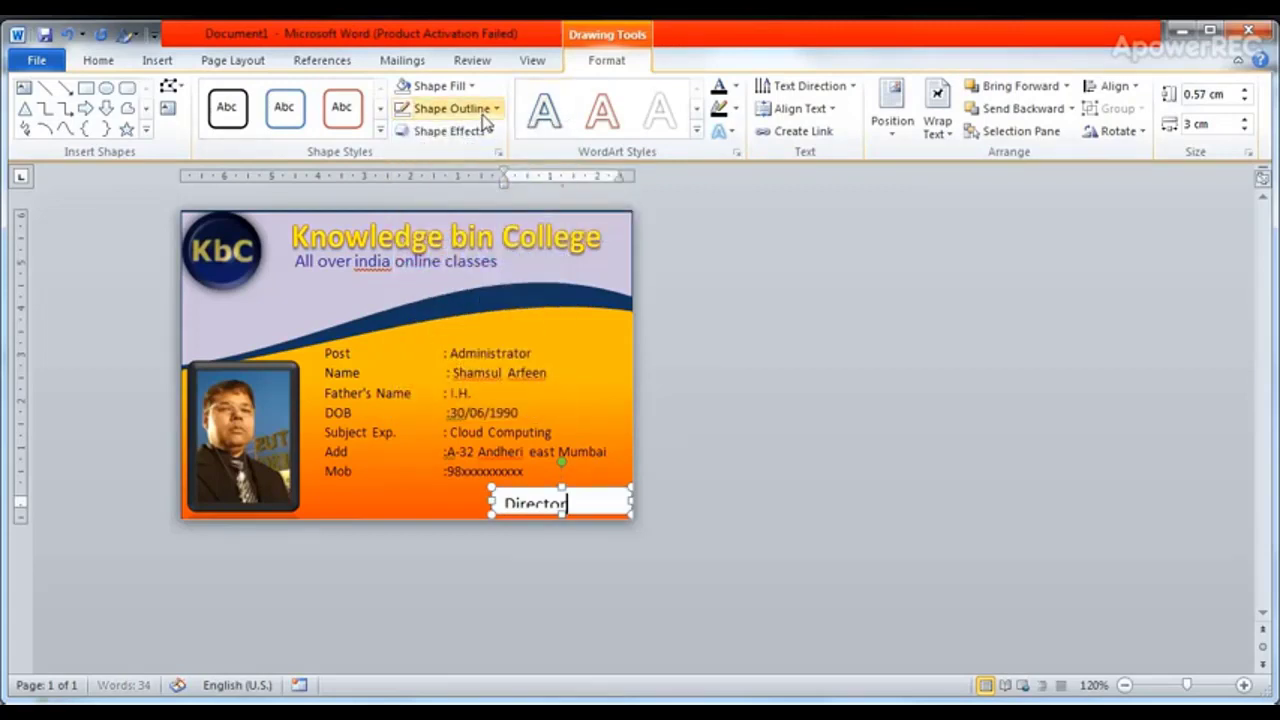
left_click(470, 86)
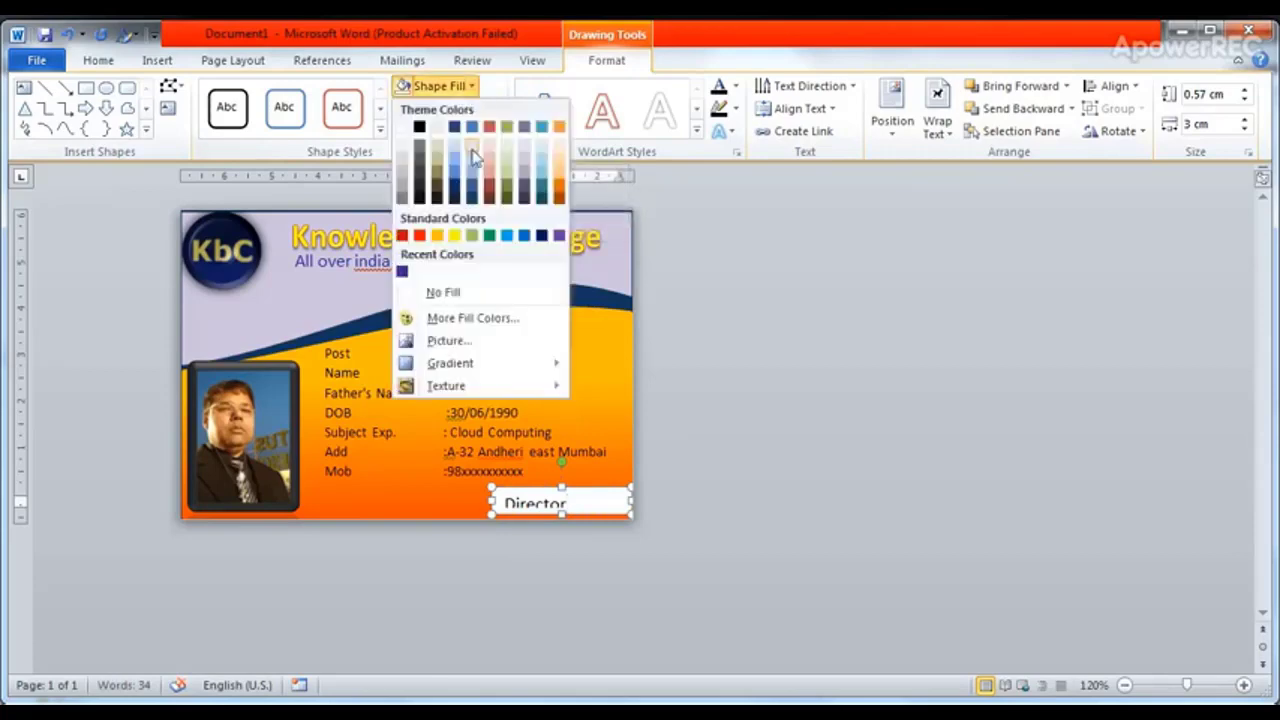
left_click(471, 292)
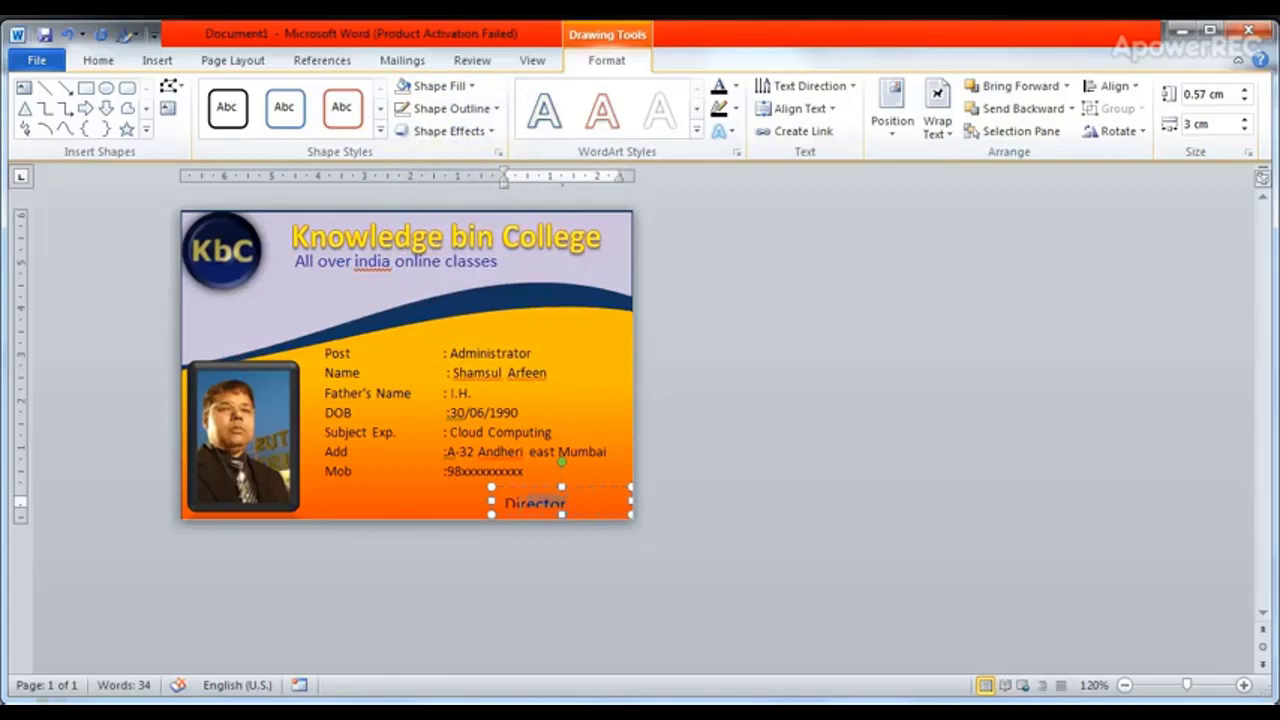
- Make the word 'Director' bold and narrow its box from the left
double_click(535, 503)
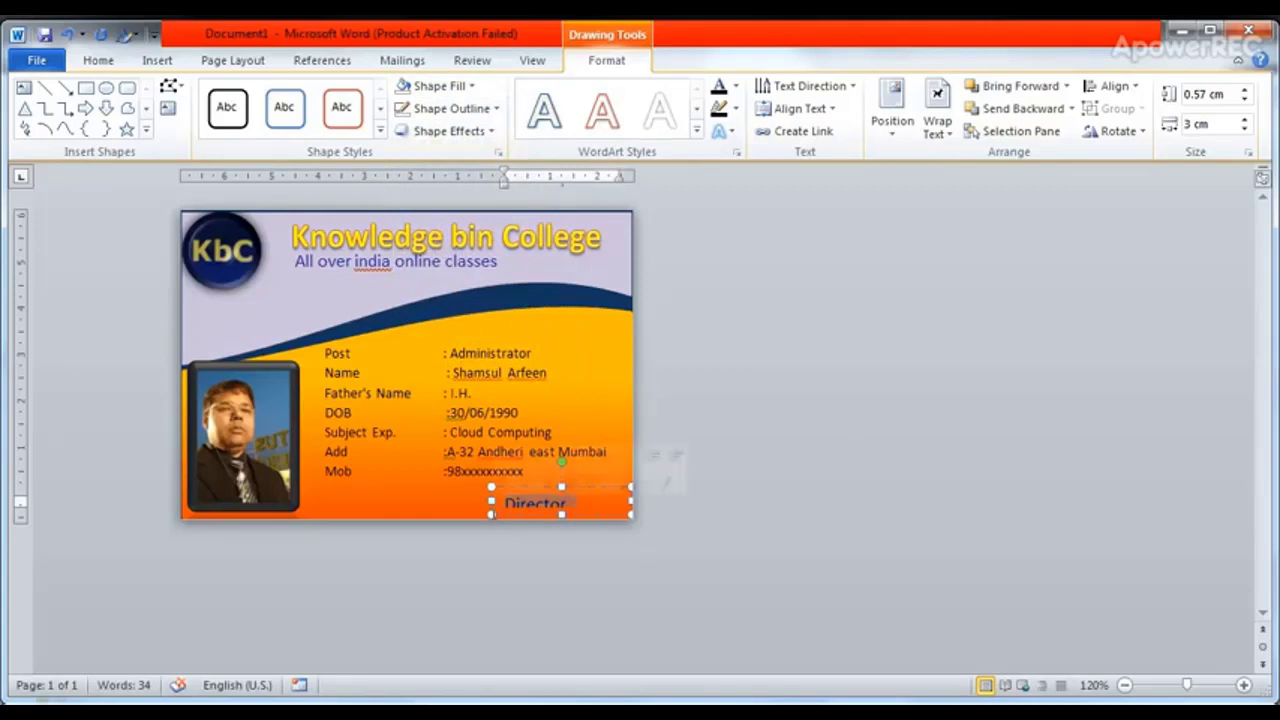
left_click(105, 64)
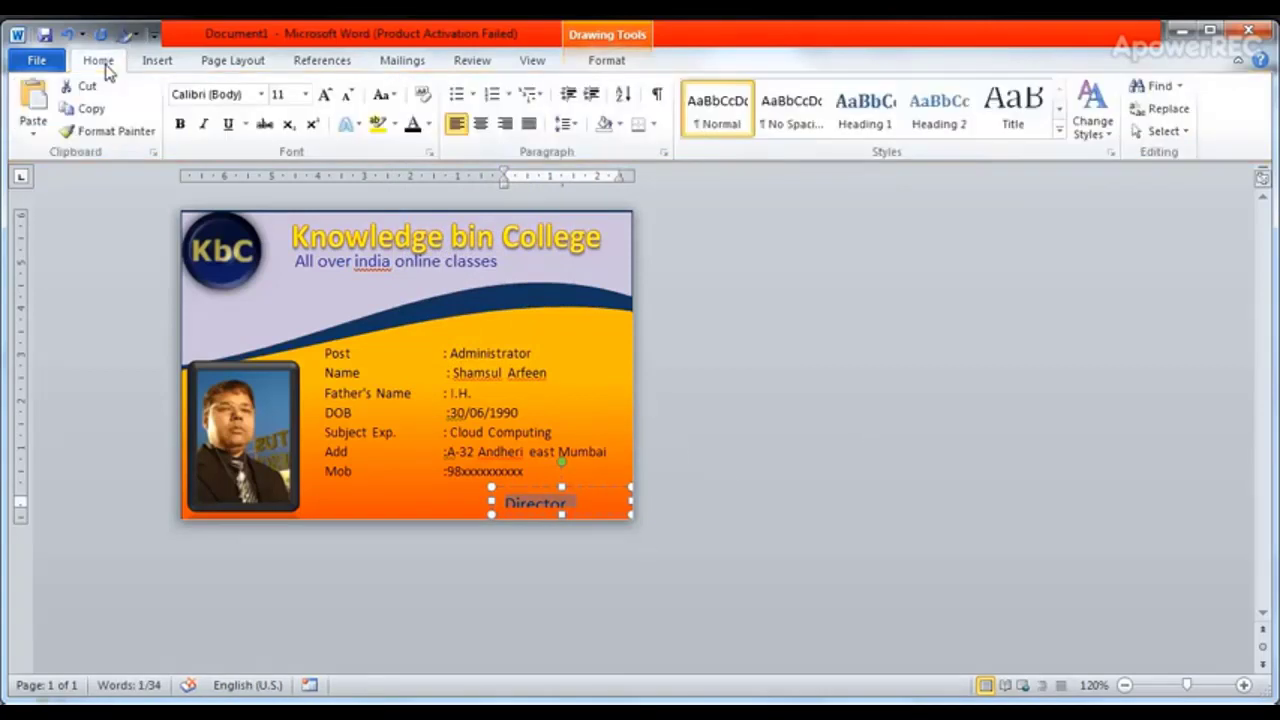
left_click(188, 126)
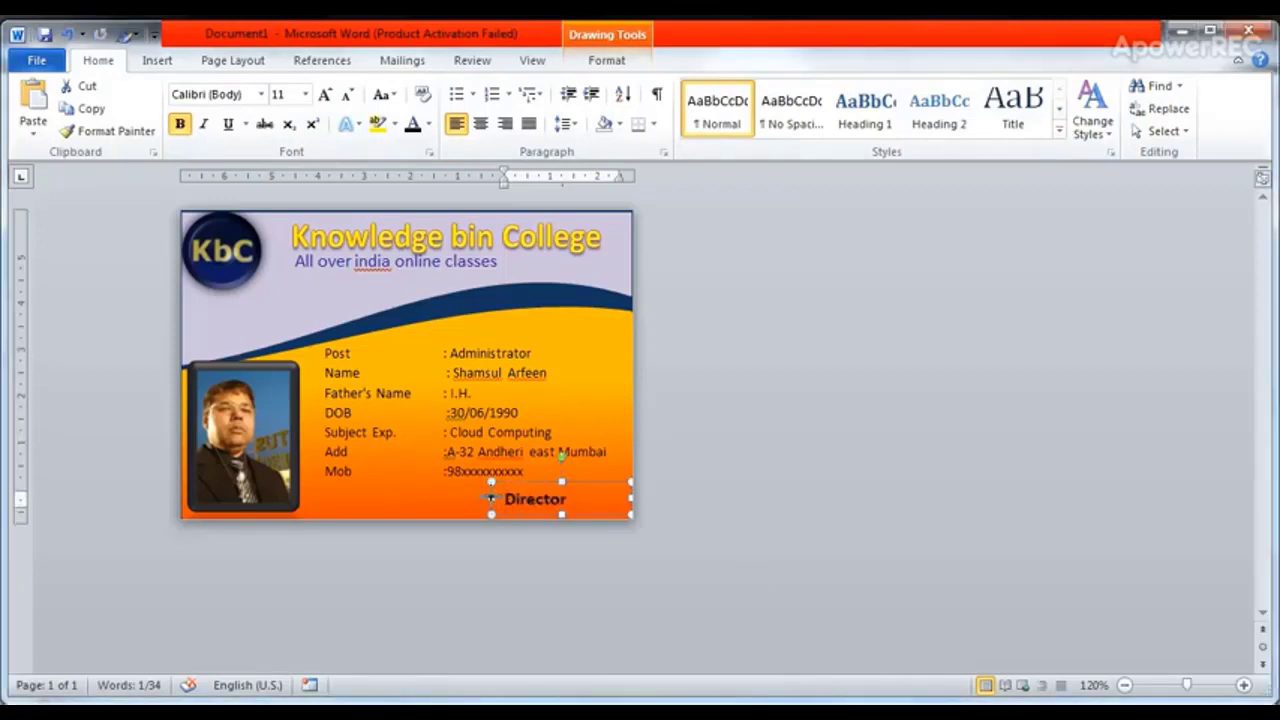
mouse_move(493, 507)
left_mouse_down()
mouse_move(510, 499)
mouse_move(514, 511)
left_mouse_up()
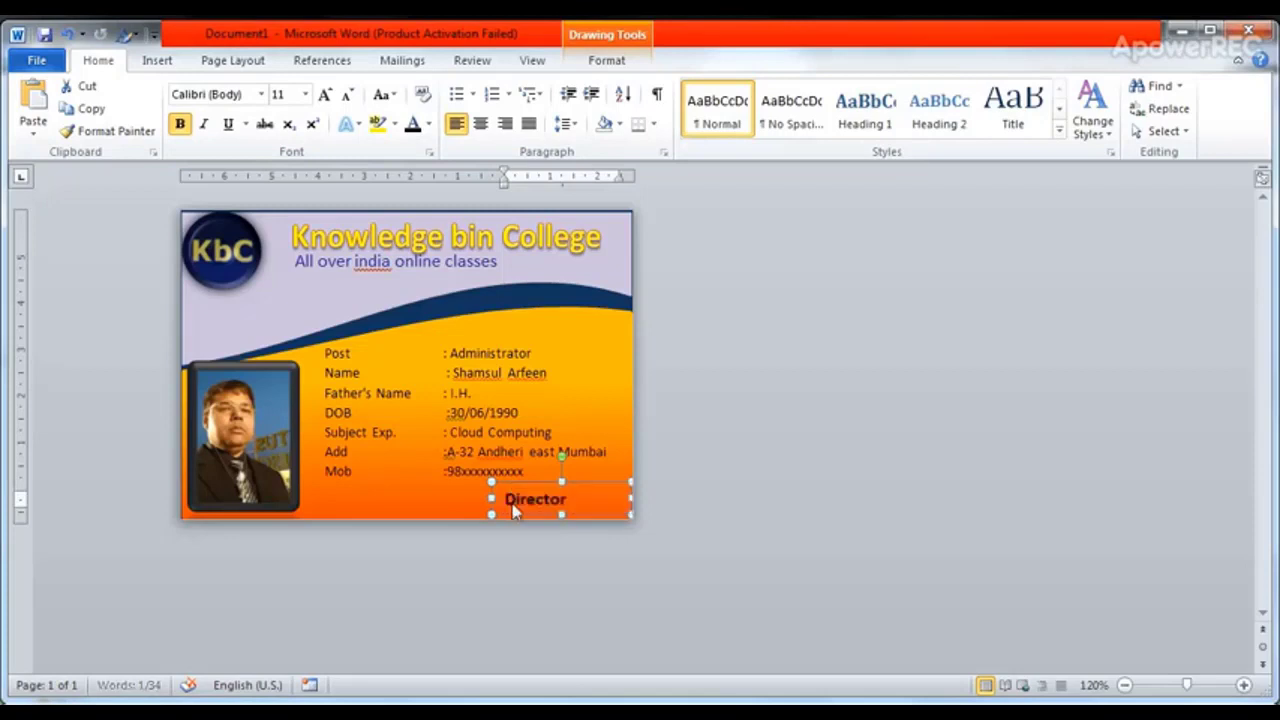
left_click(805, 513)
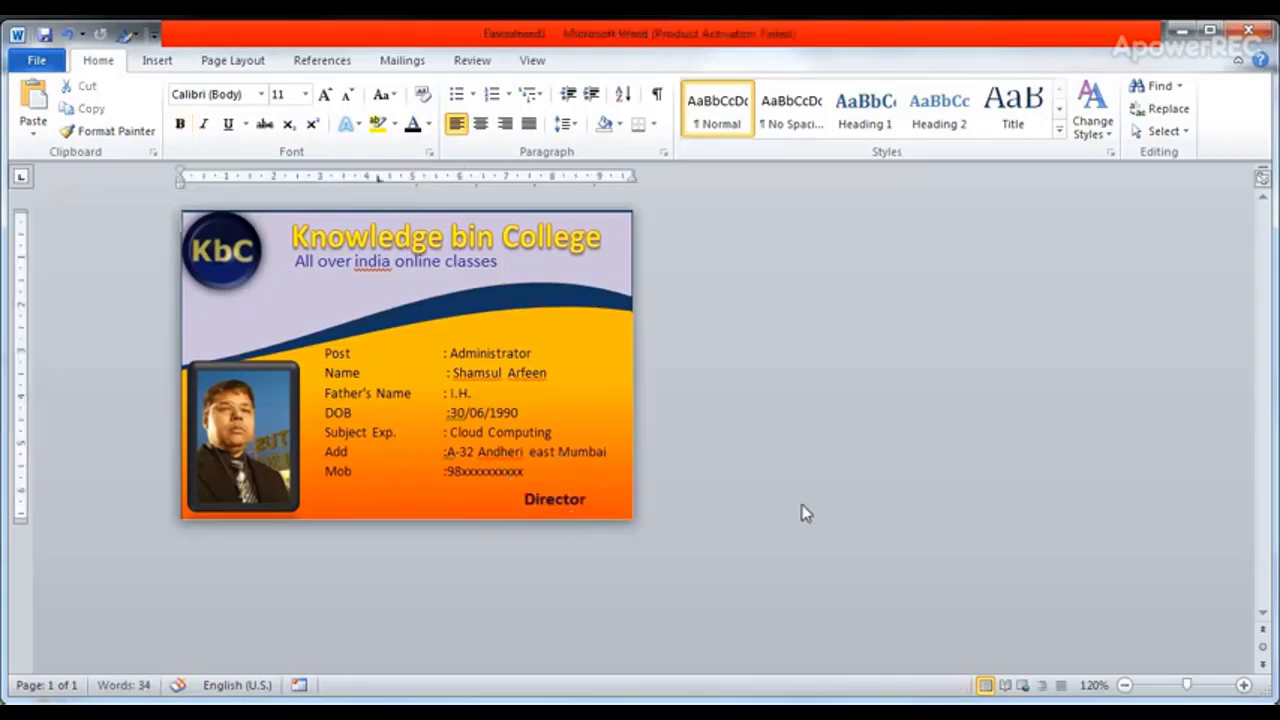